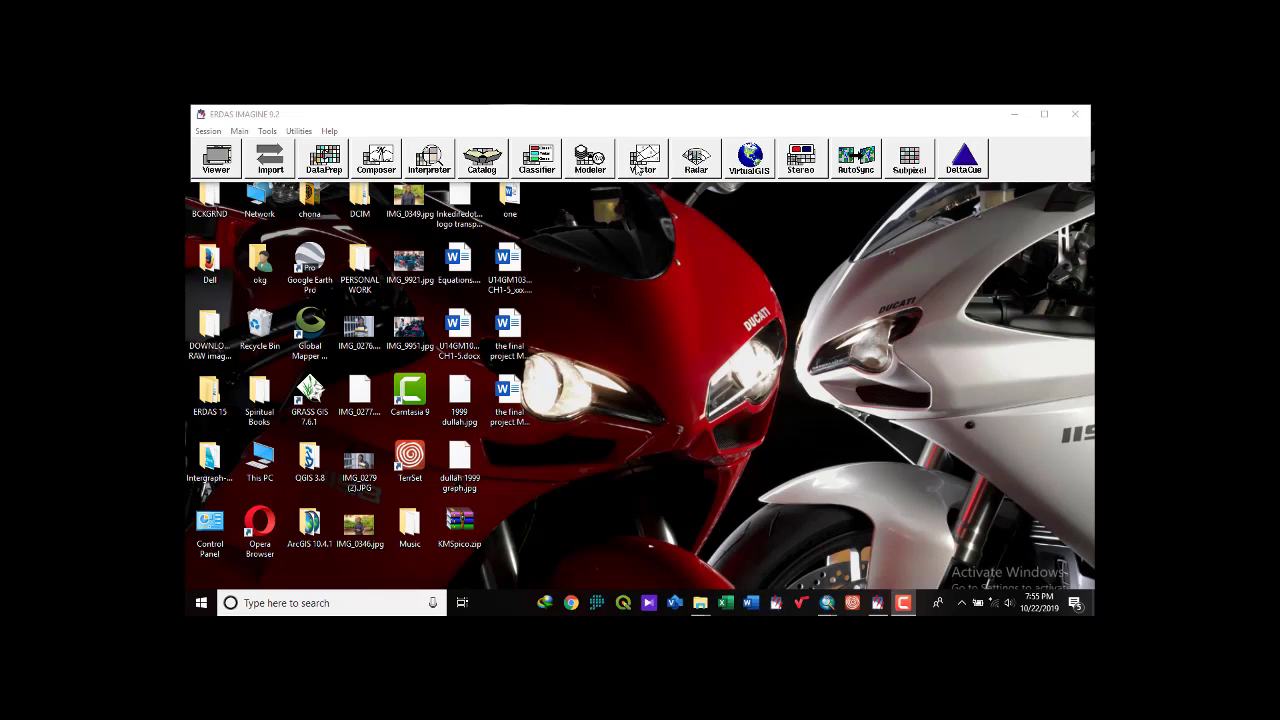
Start a Raster to Vector conversion with final2019.tif from the final output folder as the input raster
left_click(642, 164)
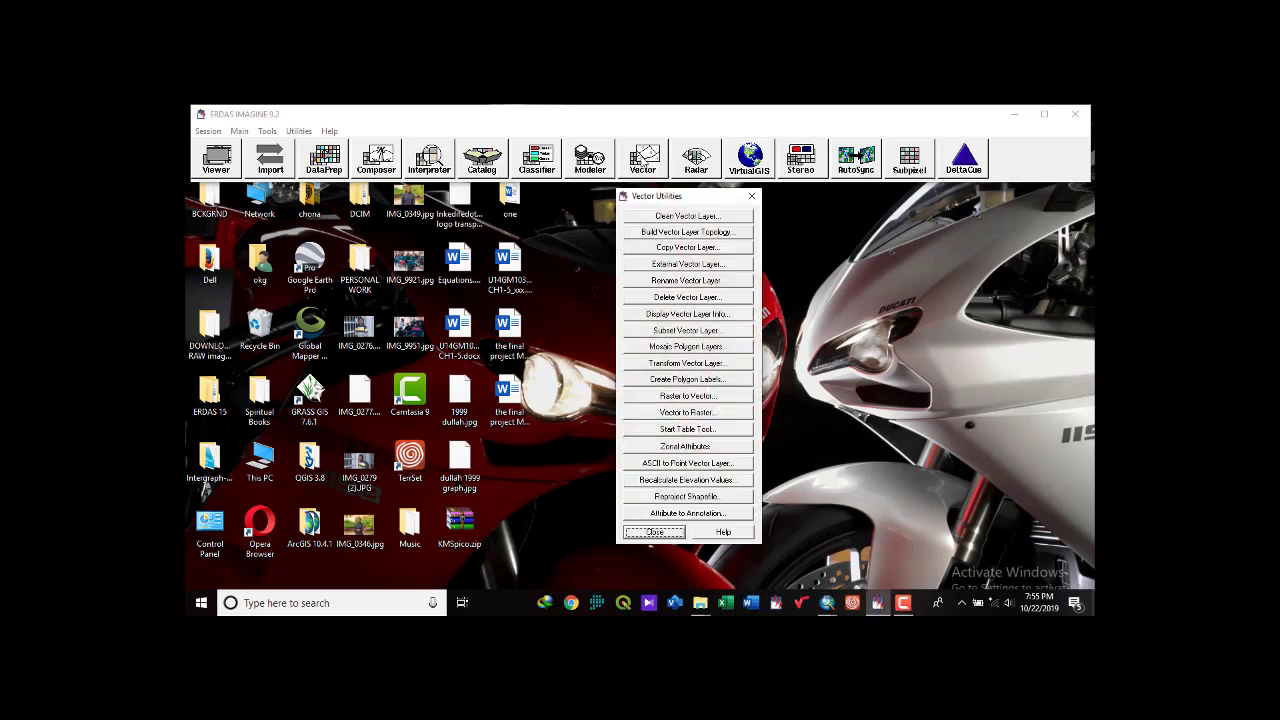
left_click(680, 398)
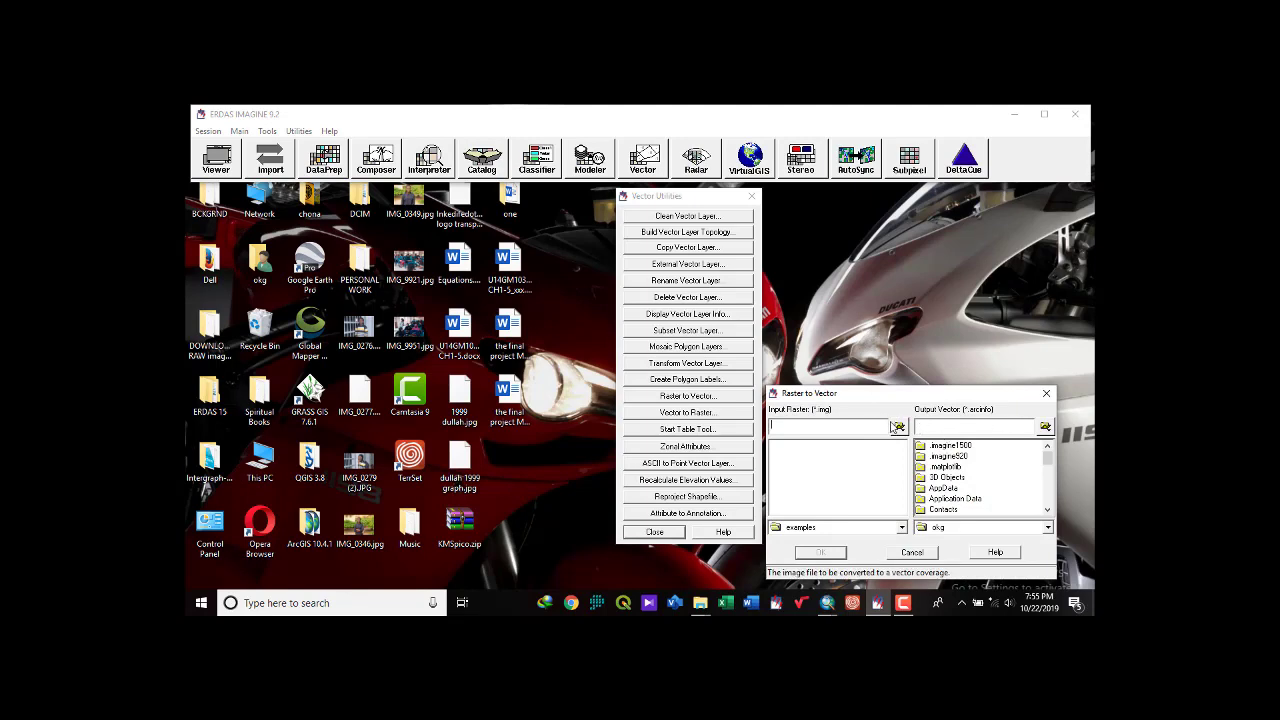
left_click(899, 427)
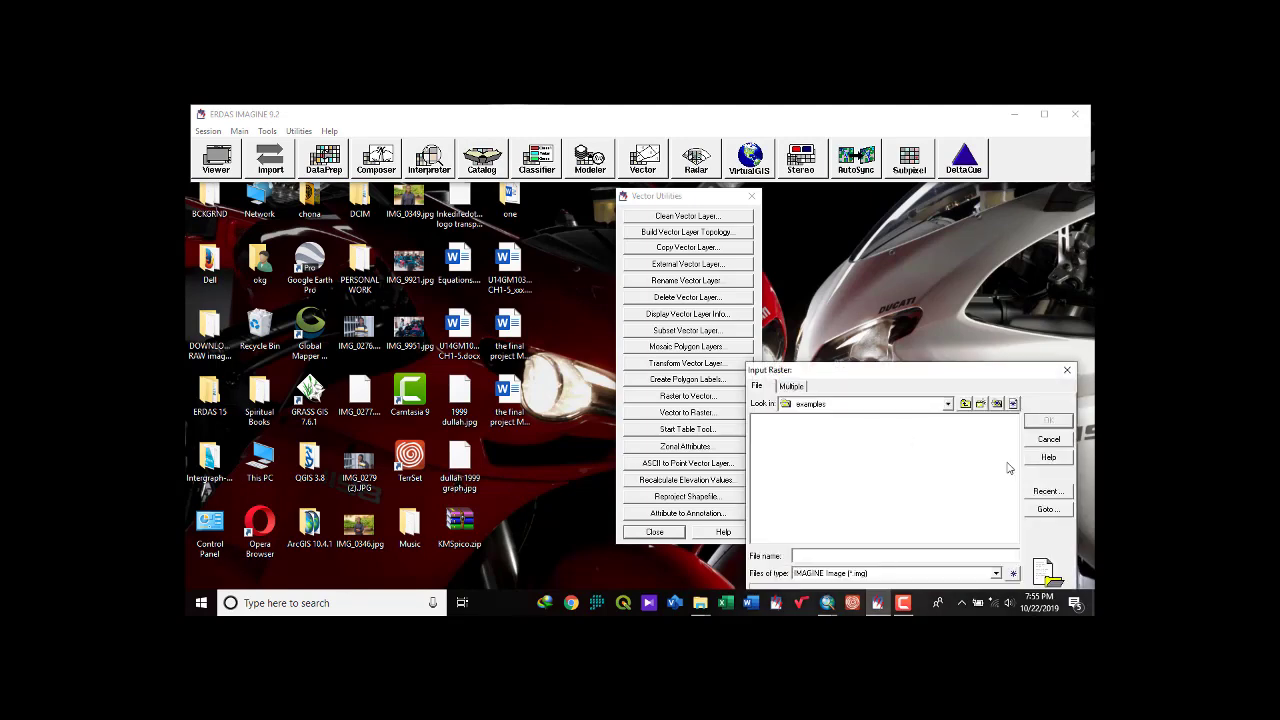
left_click(1047, 492)
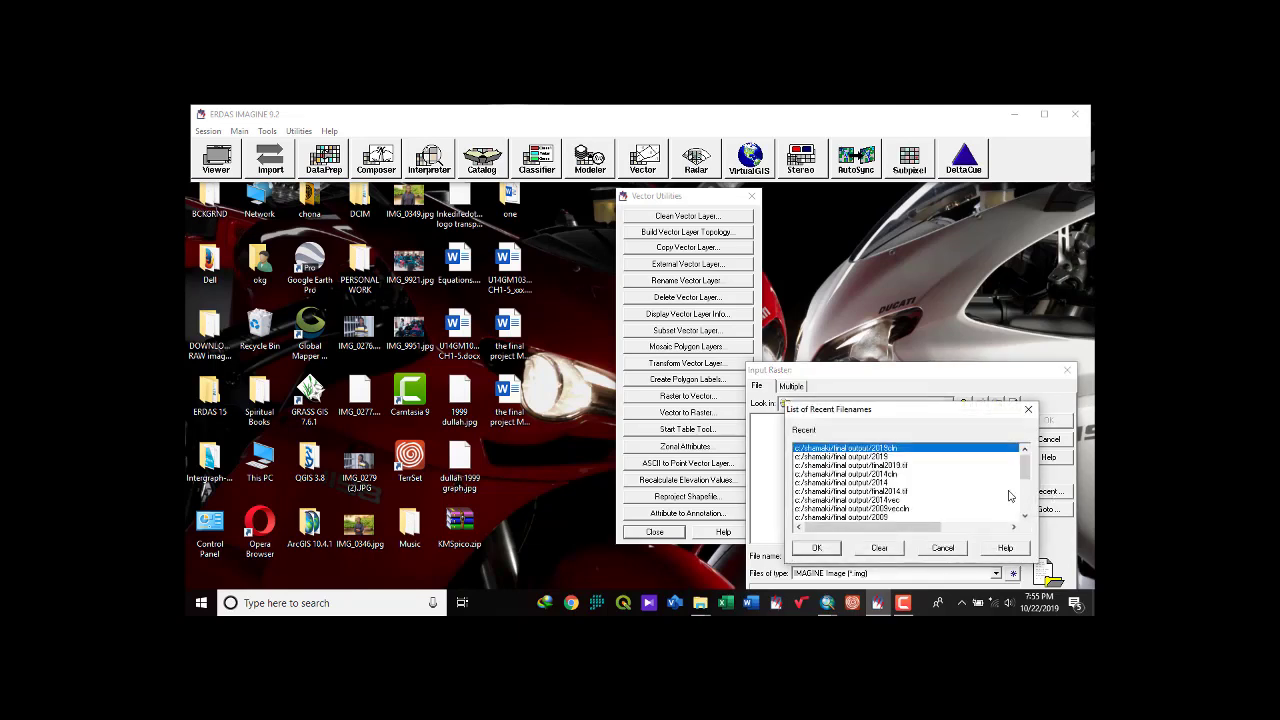
left_click(886, 465)
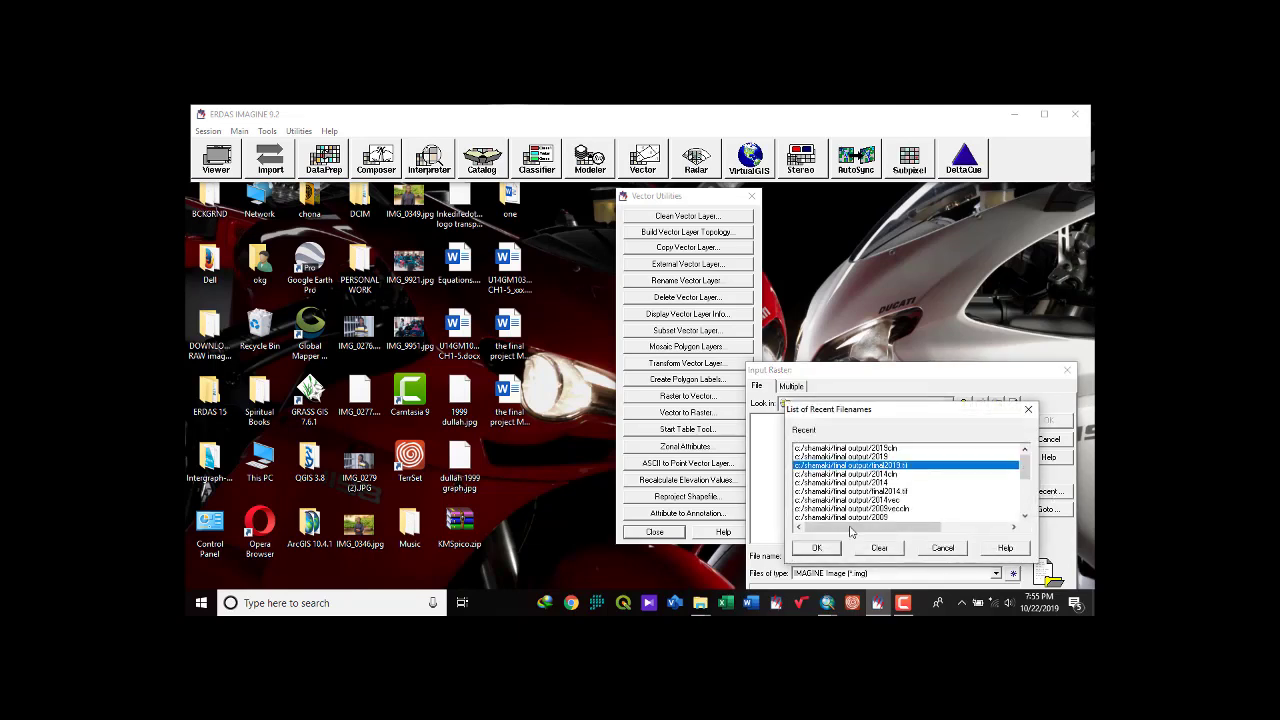
left_click(818, 547)
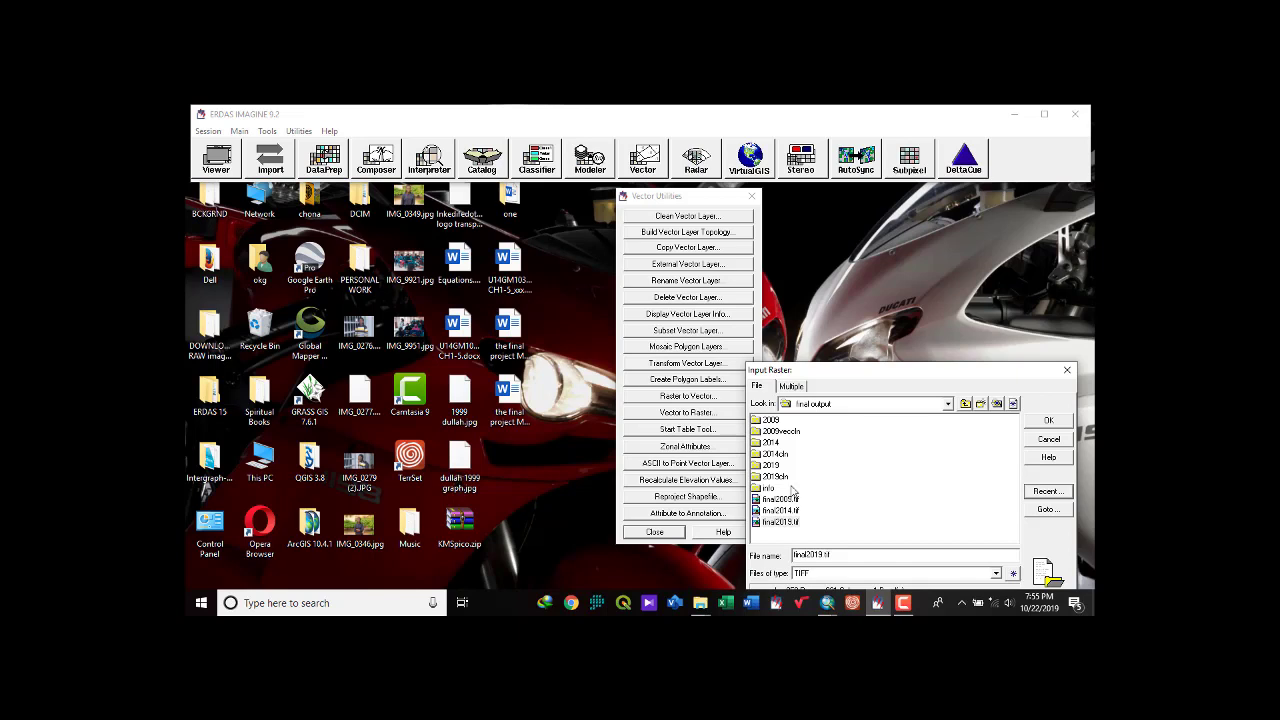
left_click(779, 522)
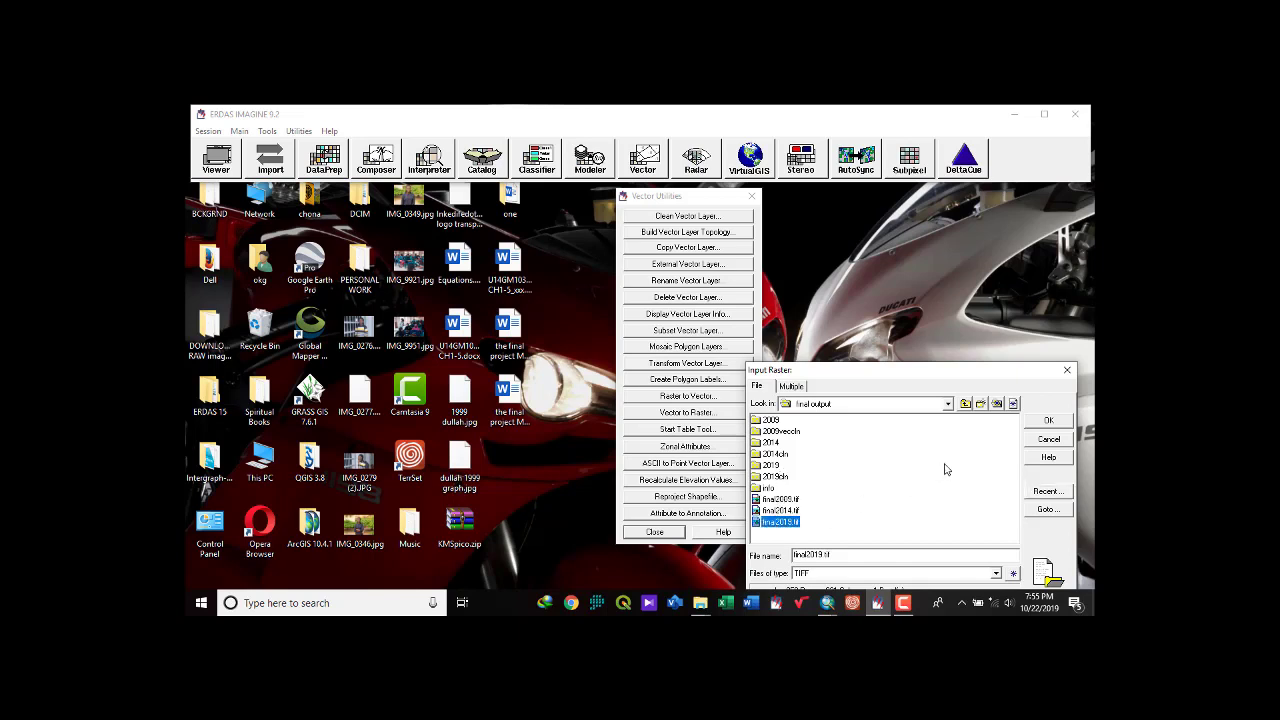
left_click(1050, 421)
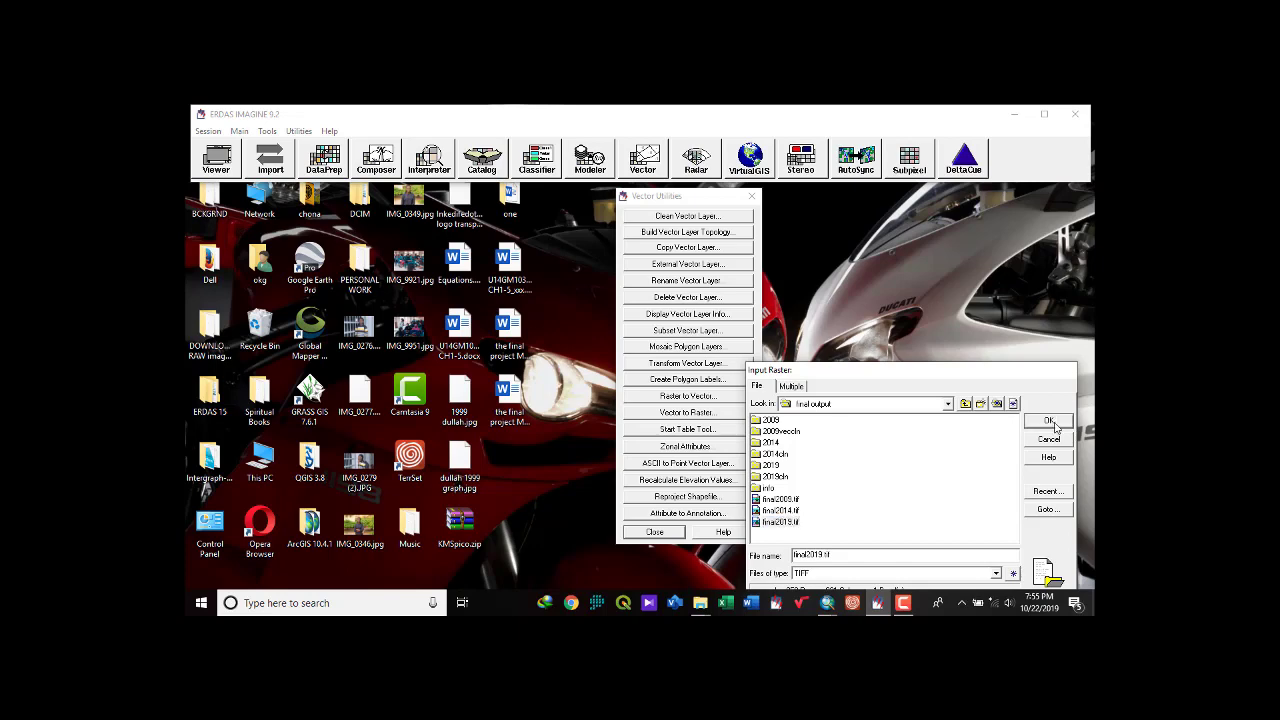
Set the output vector to 2019vec in the shamaki folder, declining to delete the existing final2019.tif
left_click(1045, 427)
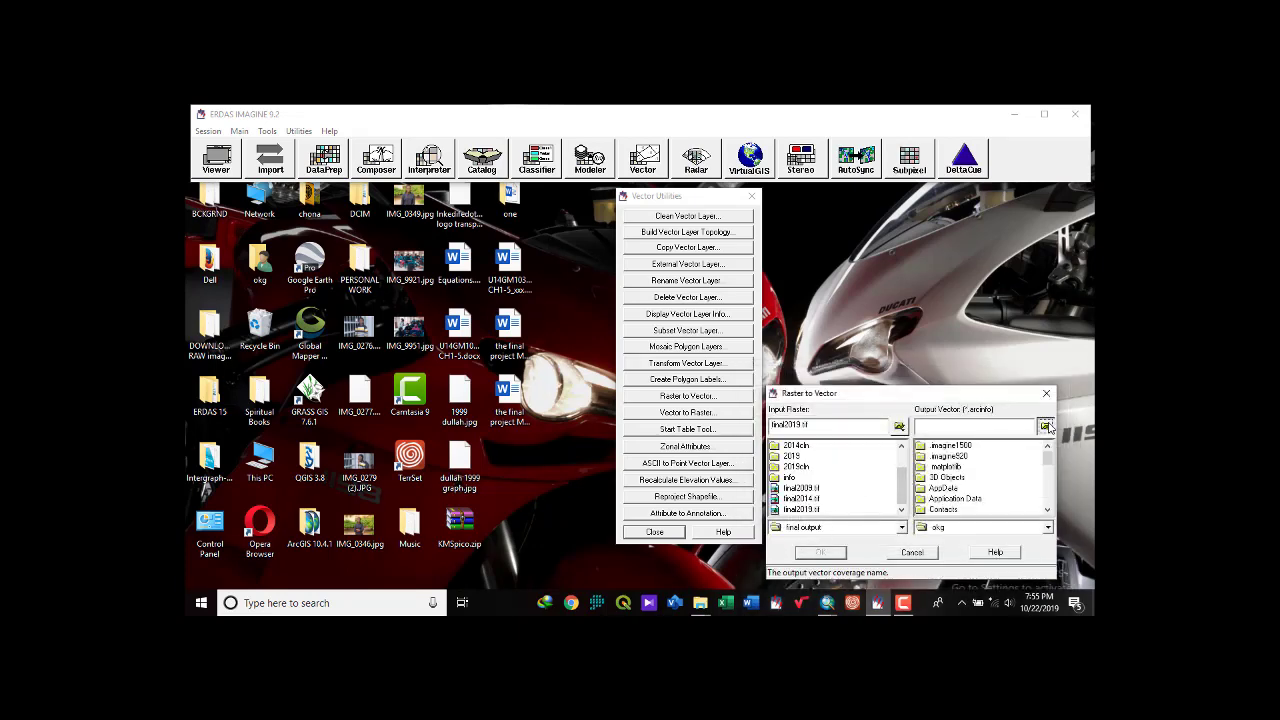
left_click(1046, 491)
left_click(829, 484)
left_click(812, 545)
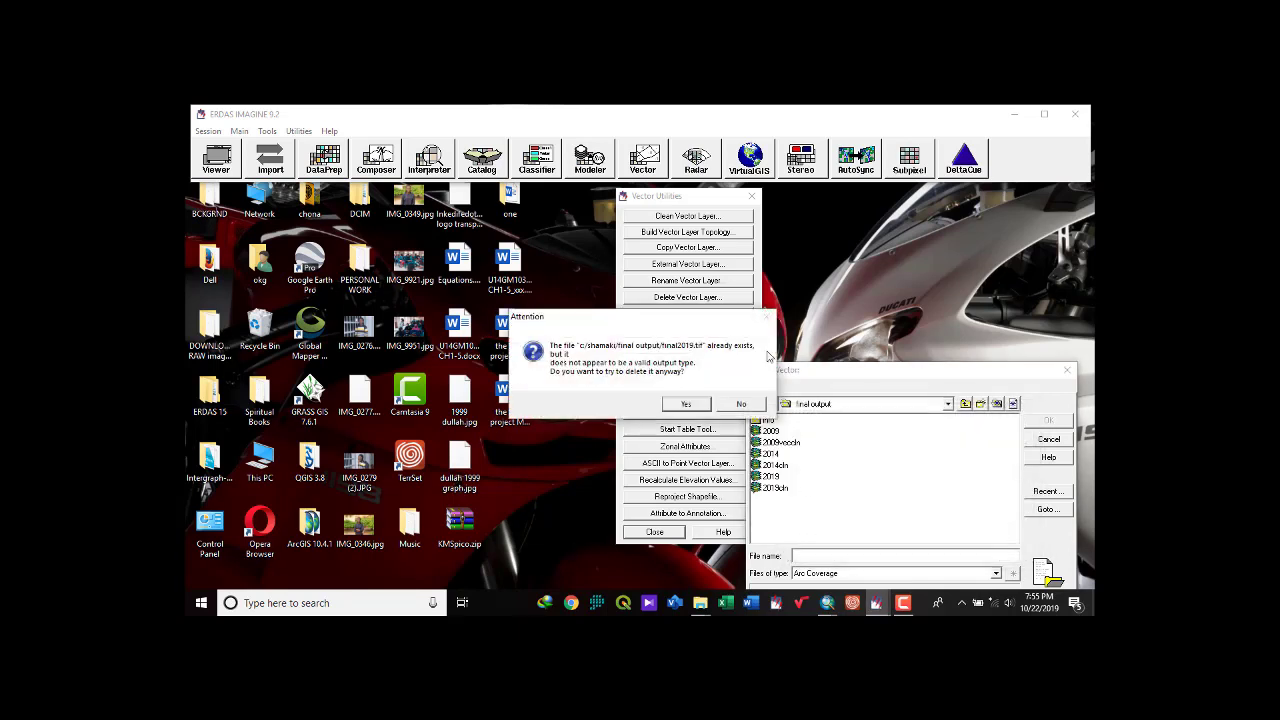
left_click(734, 405)
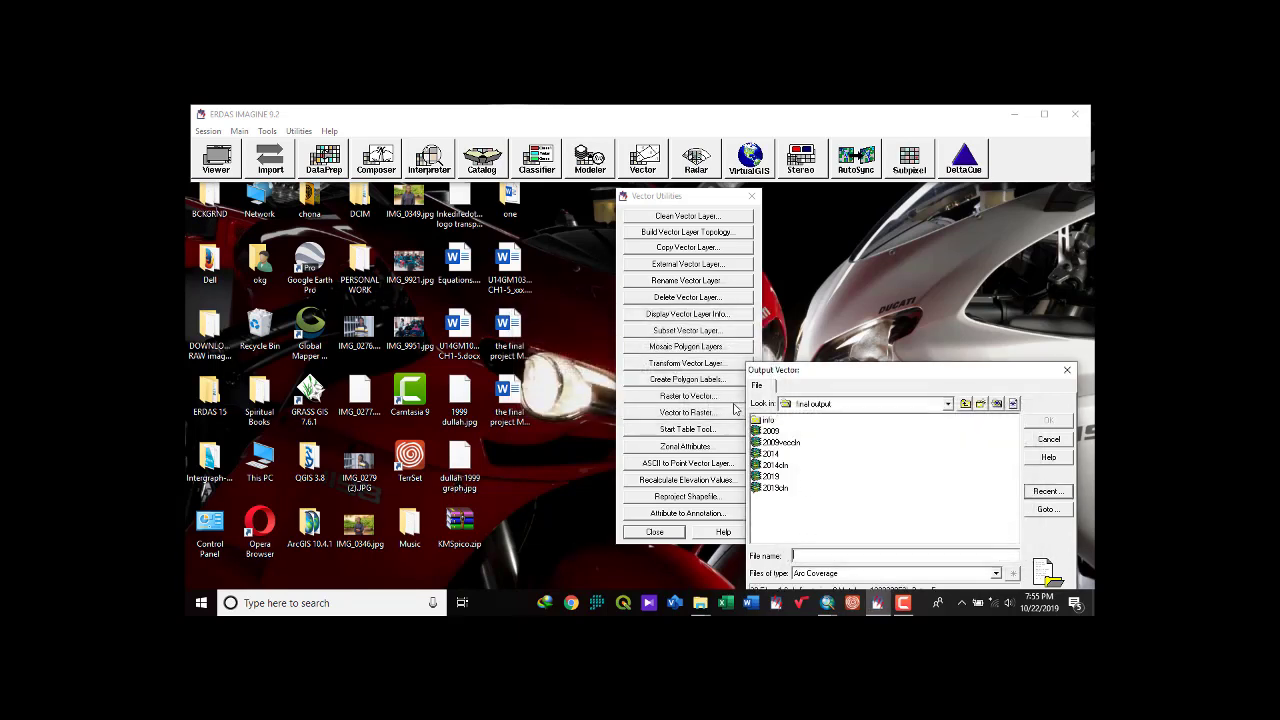
left_click(965, 403)
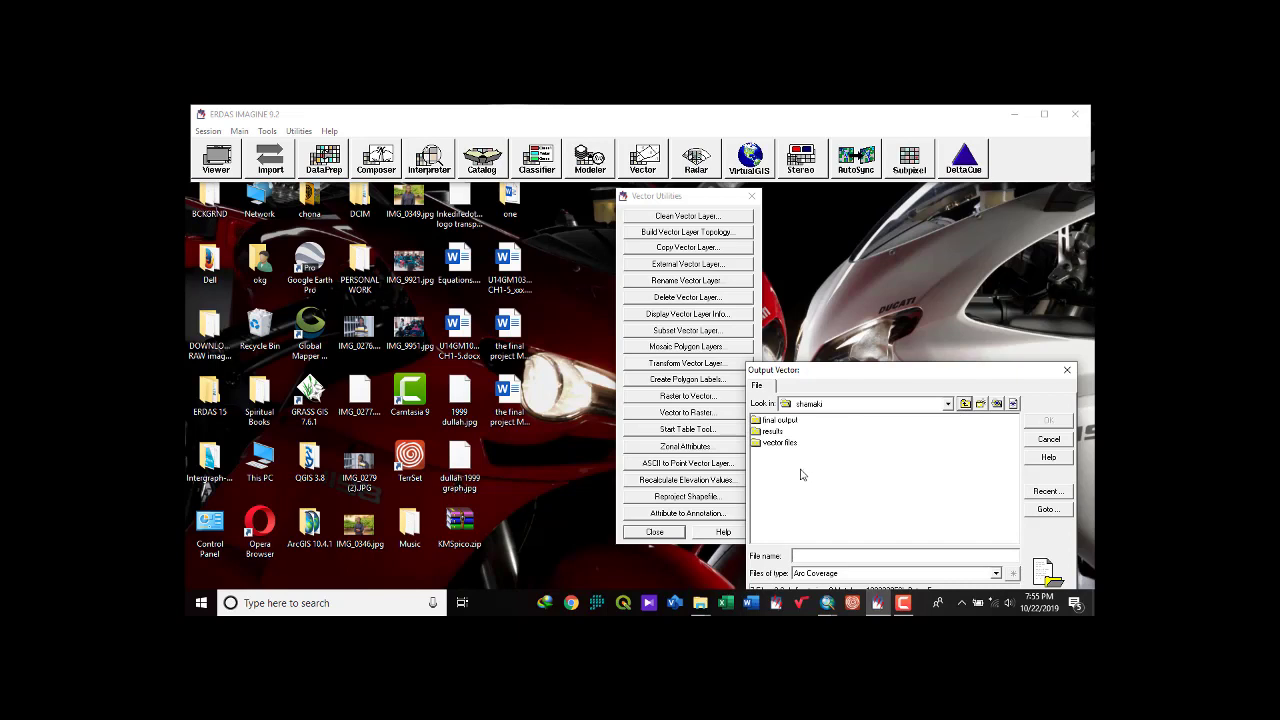
type("4vec")
left_click(1053, 424)
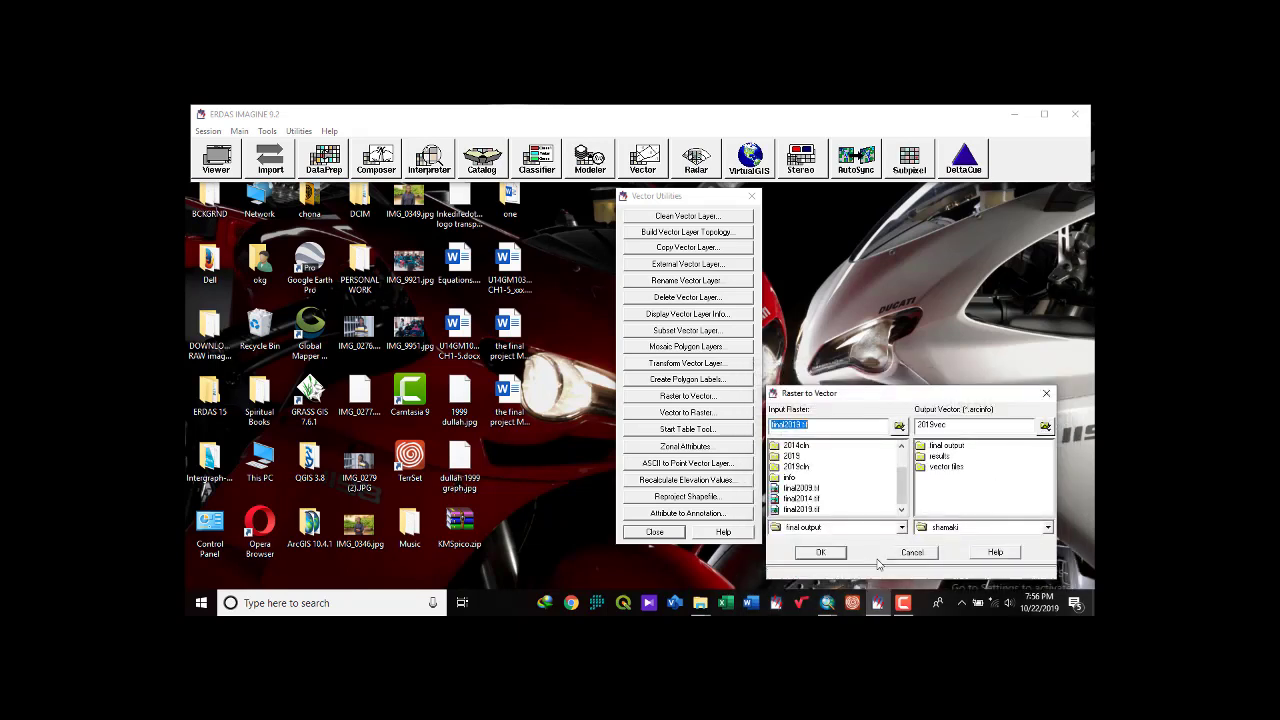
Run the raster conversion with Polygon as the output coverage type and dismiss the completed job
left_click(824, 555)
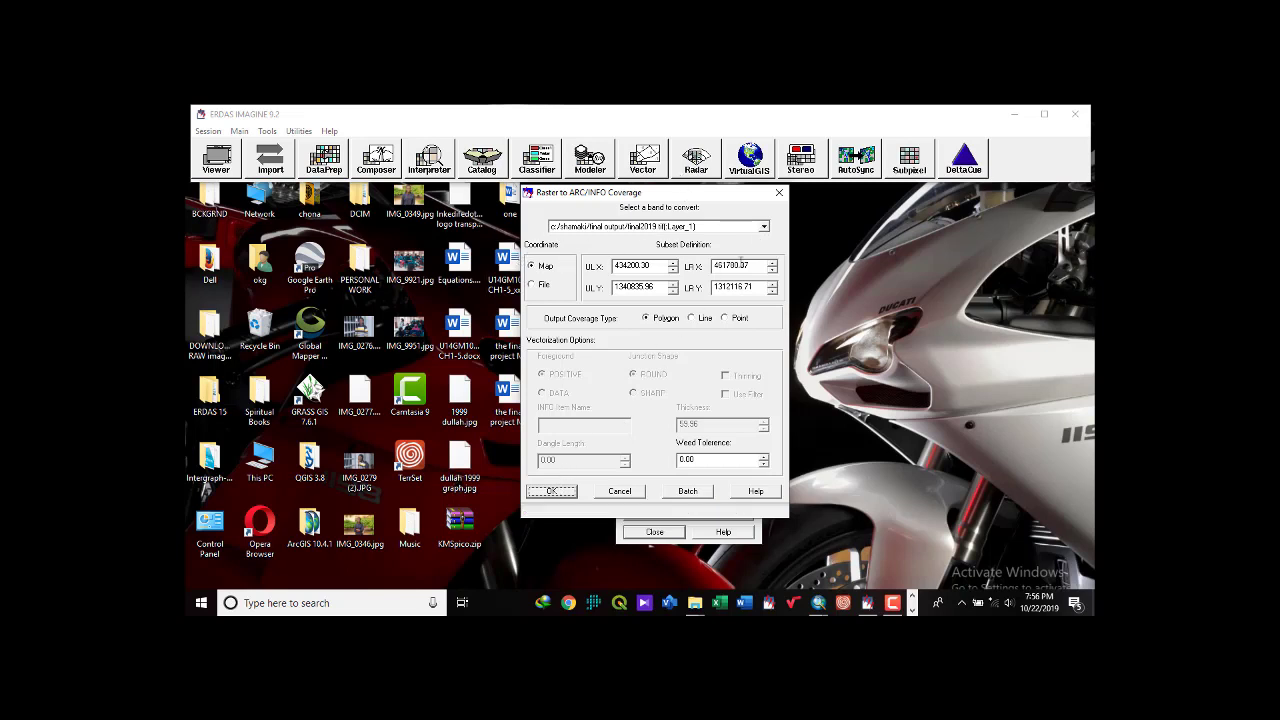
left_click(547, 491)
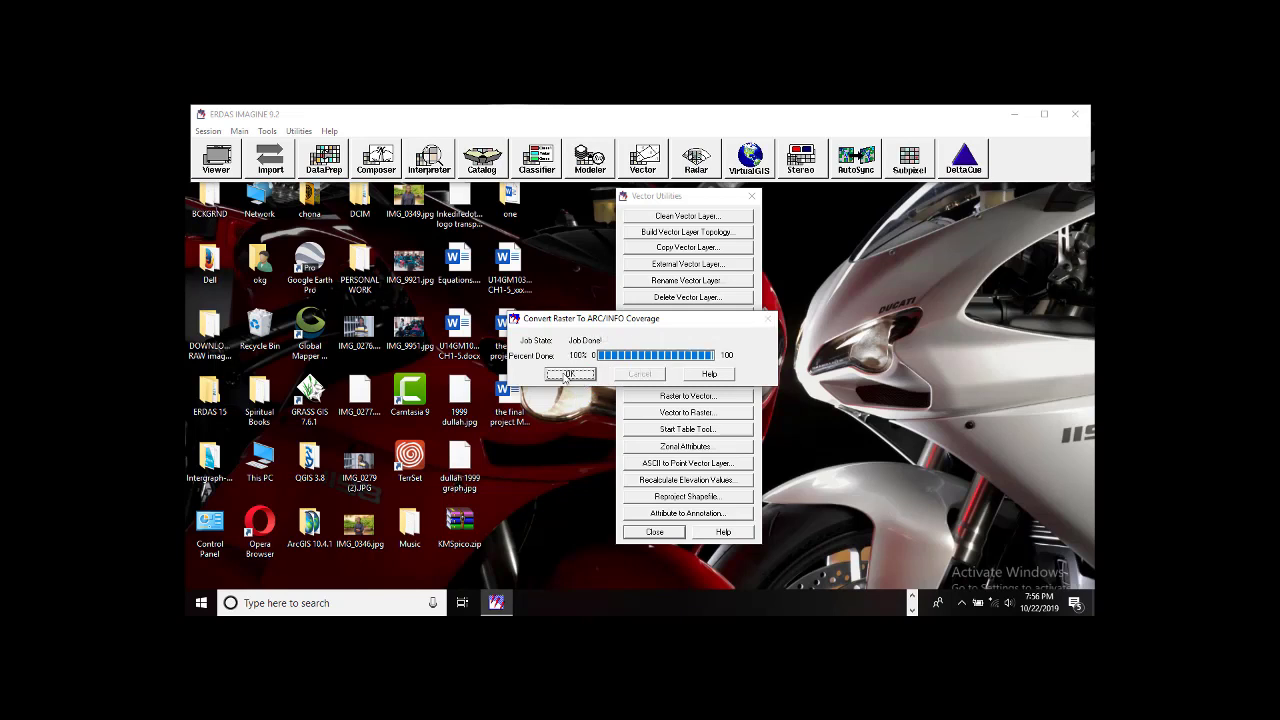
left_click(568, 375)
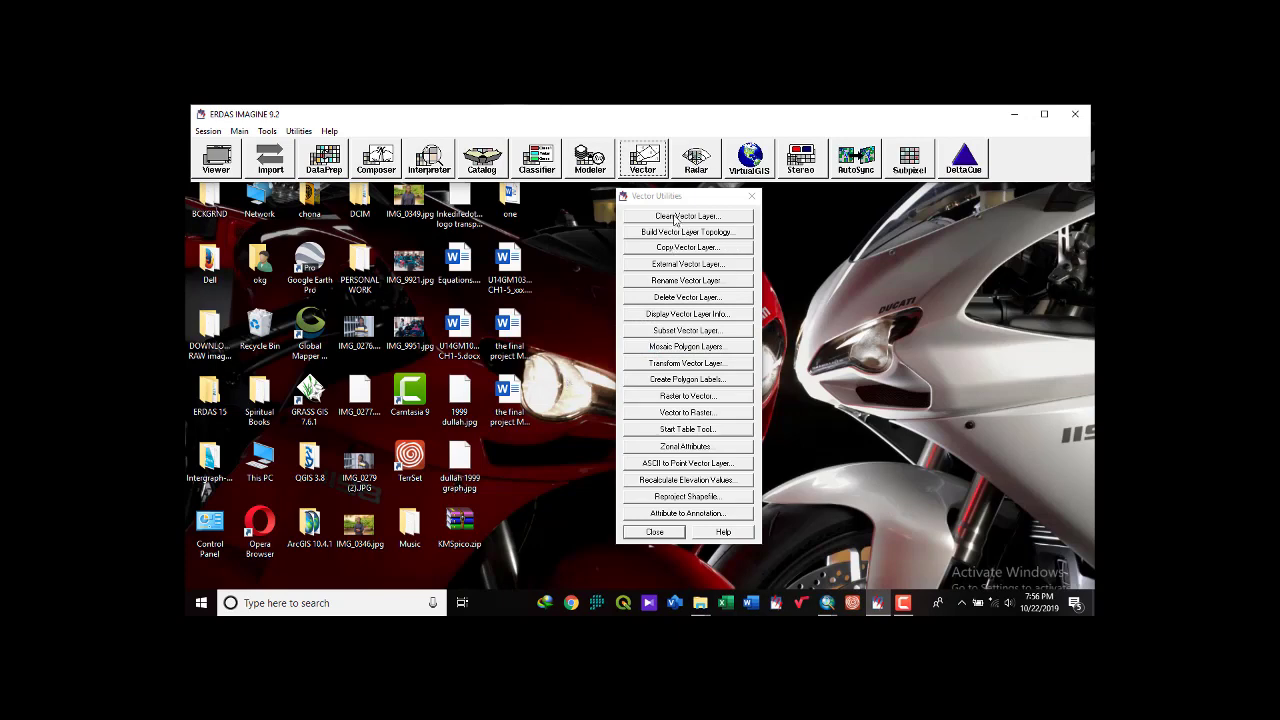
Start Clean Vector Layer with the 2019vec coverage from the shamaki folder as input
left_click(674, 219)
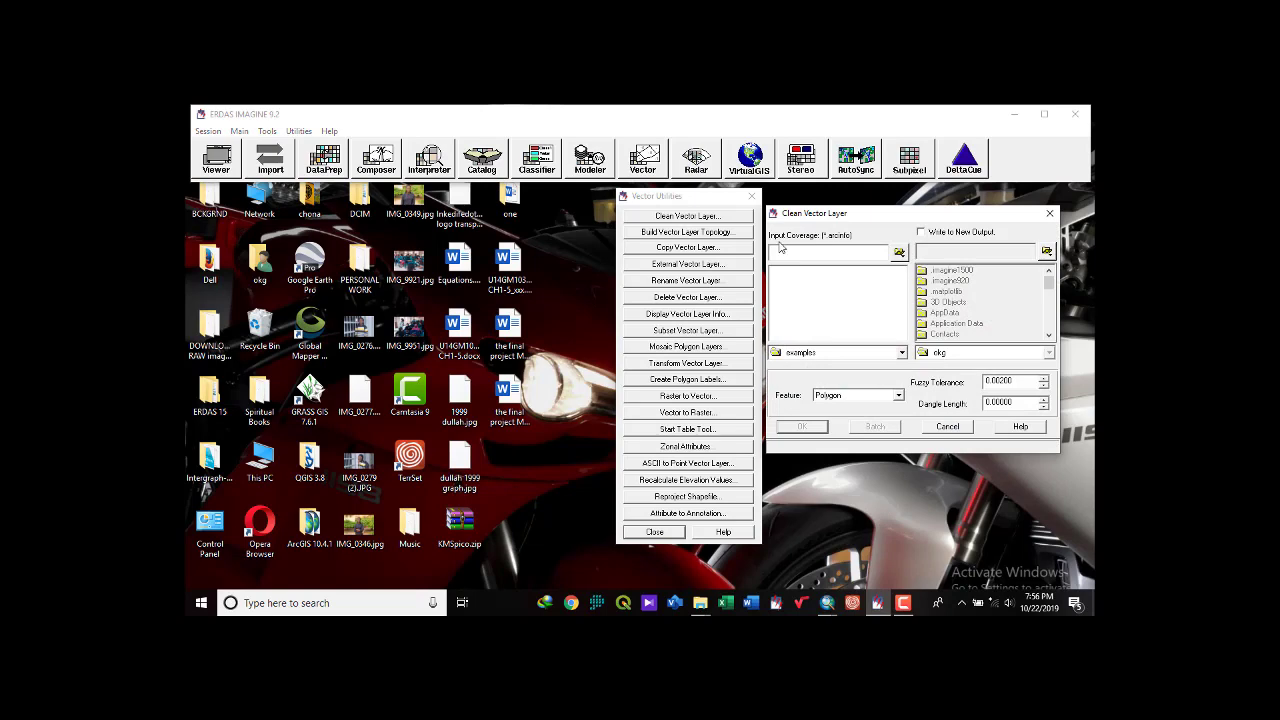
left_click(899, 252)
left_click(1045, 339)
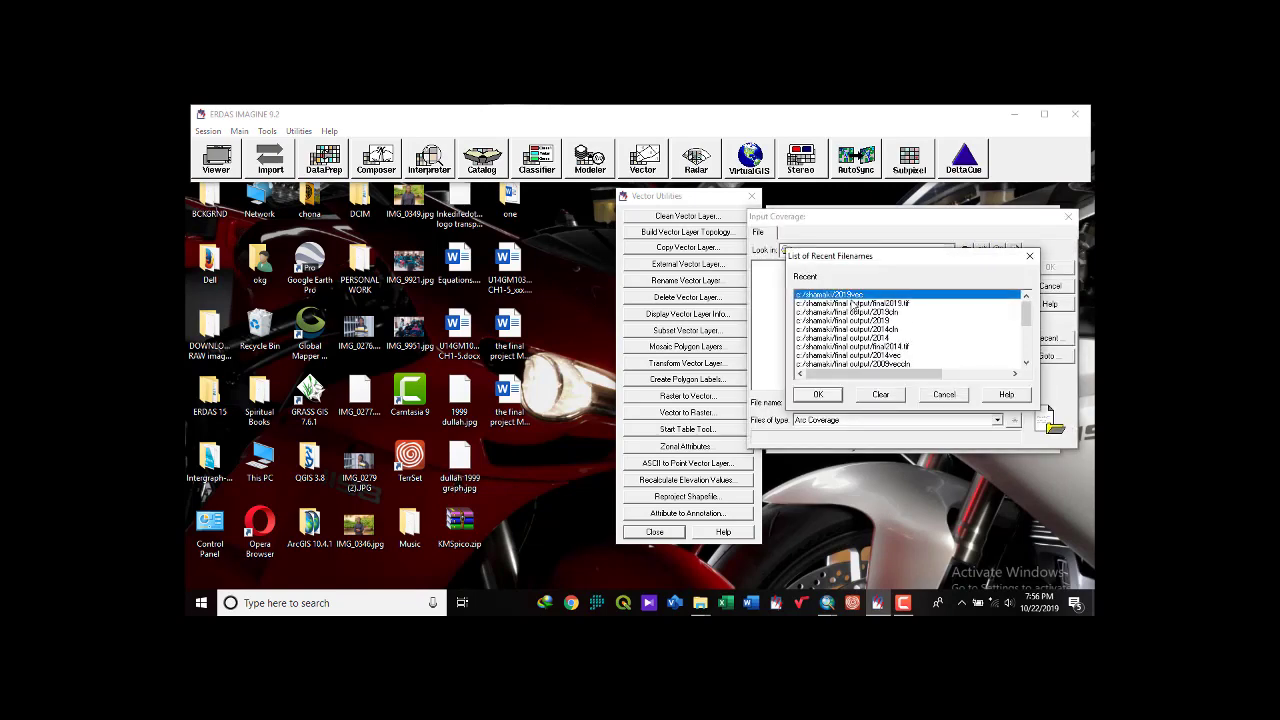
left_click(818, 394)
left_click(768, 313)
left_click(1049, 268)
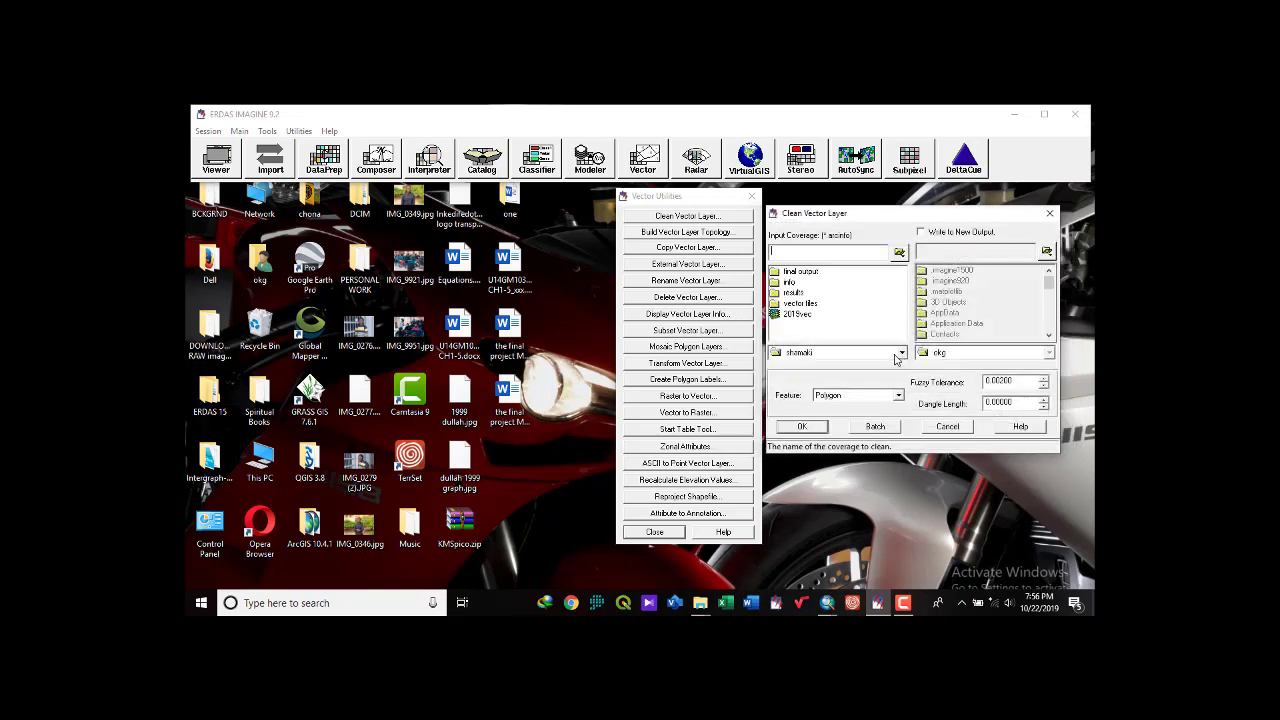
Enable writing to a new output and name the cleaned coverage 2019cln in the shamaki folder
left_click(921, 232)
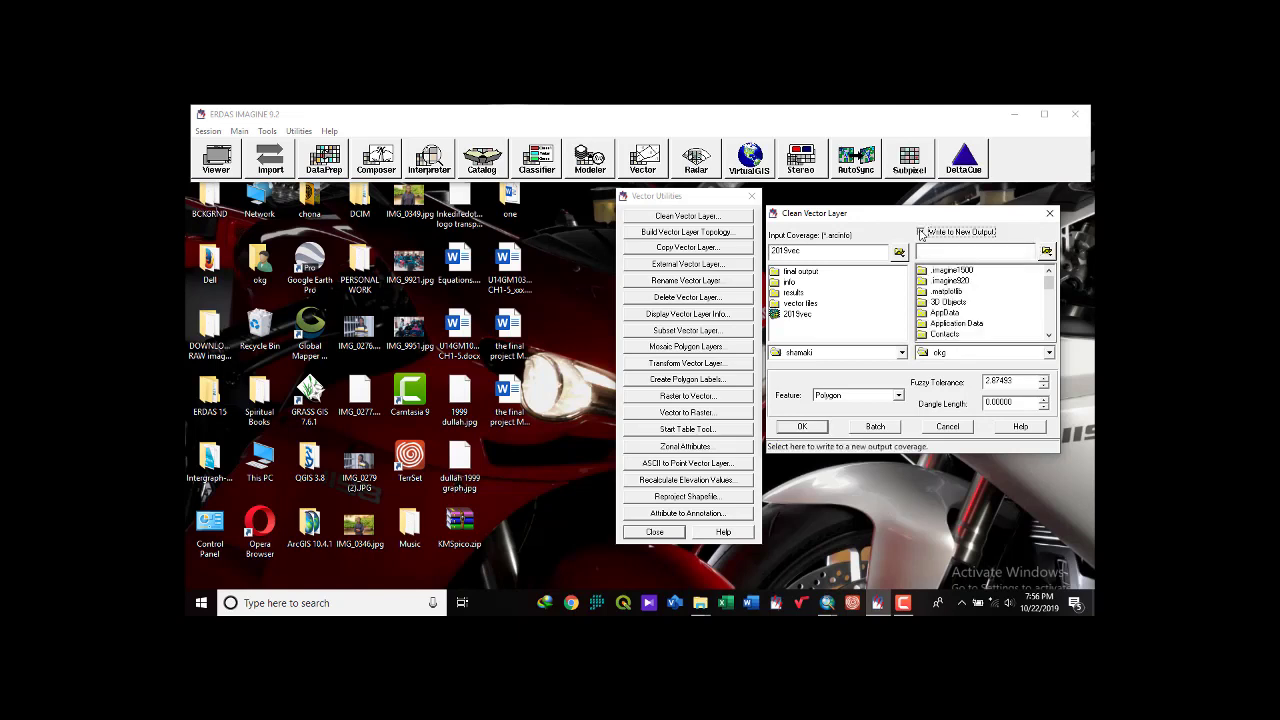
left_click(1047, 252)
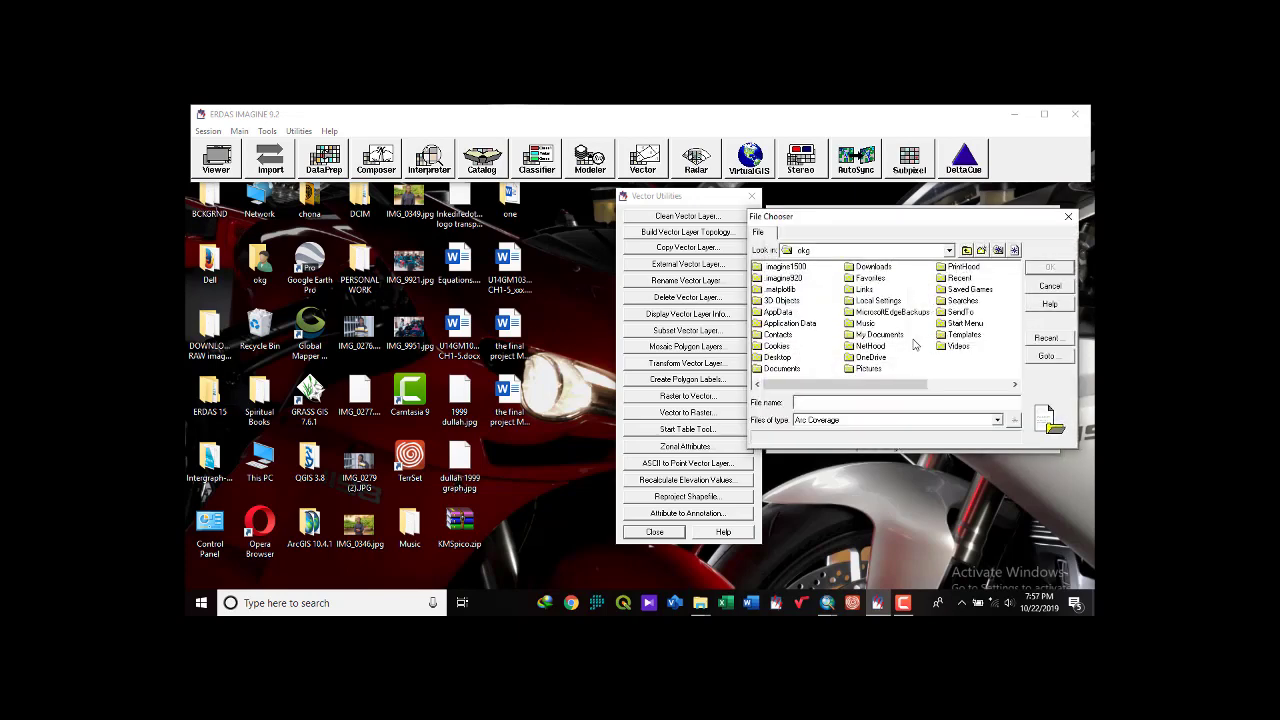
left_click(1046, 338)
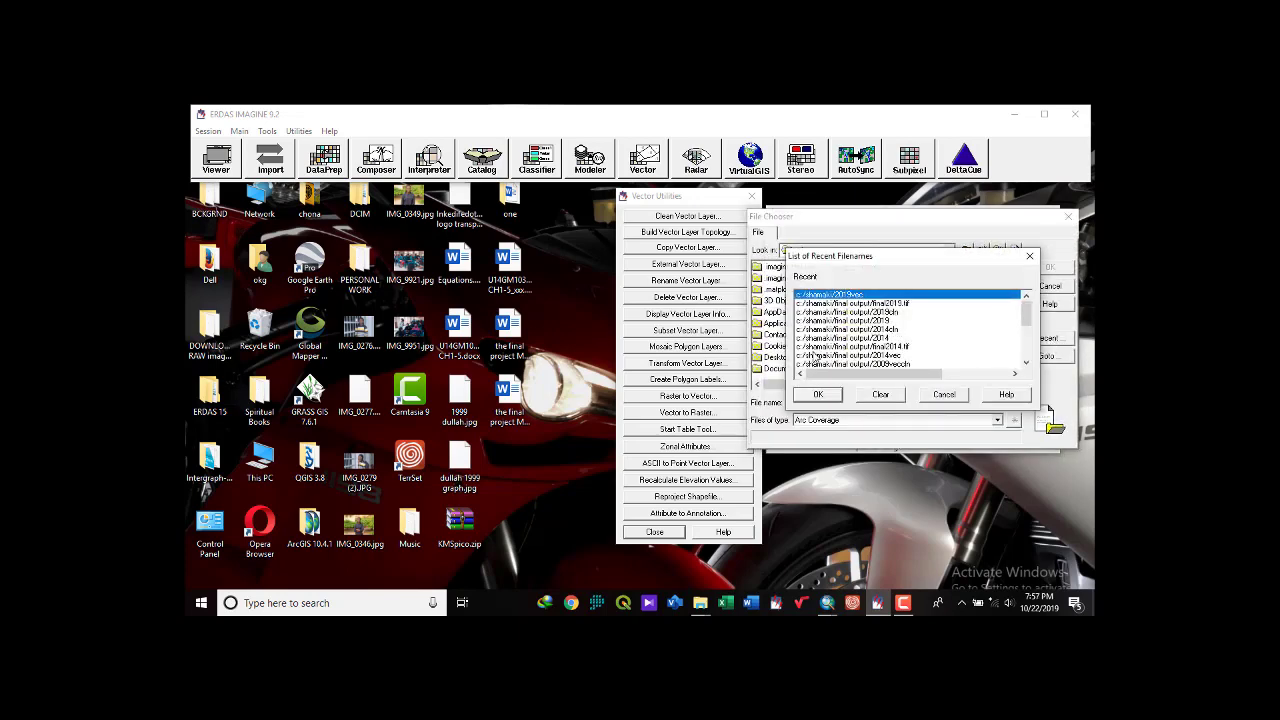
left_click(830, 394)
left_click(725, 396)
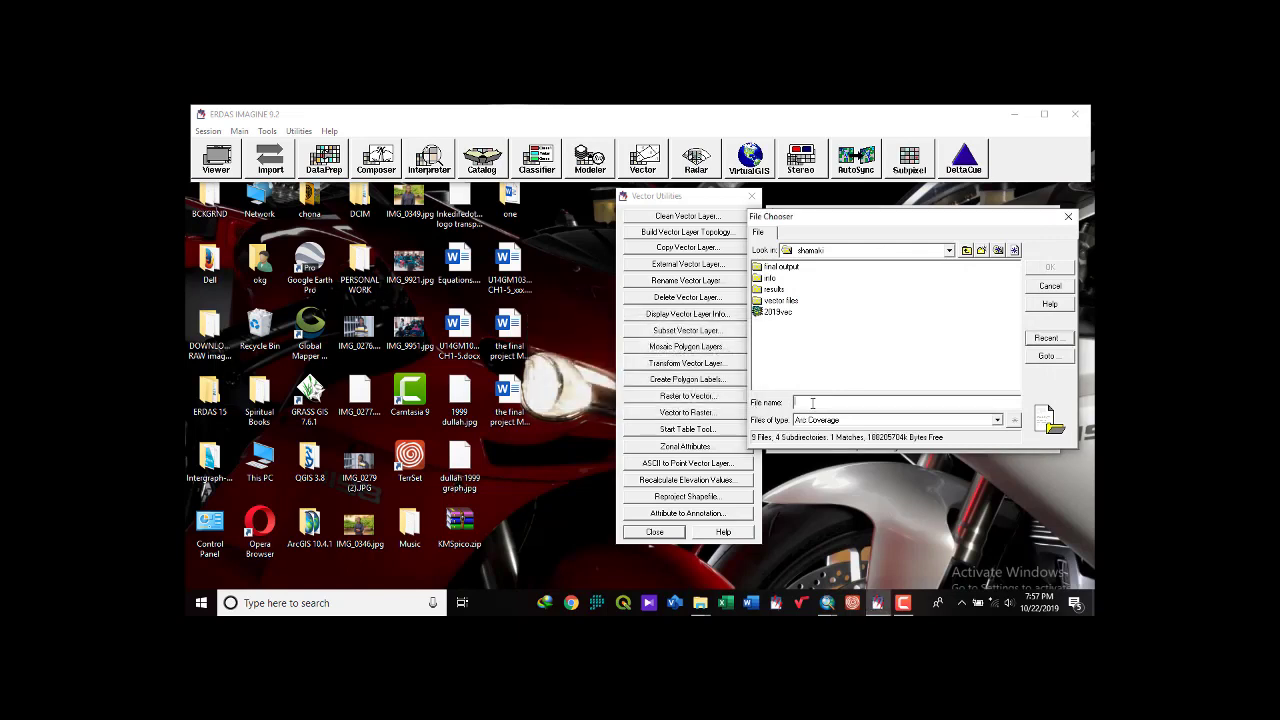
type("201")
left_click(1049, 268)
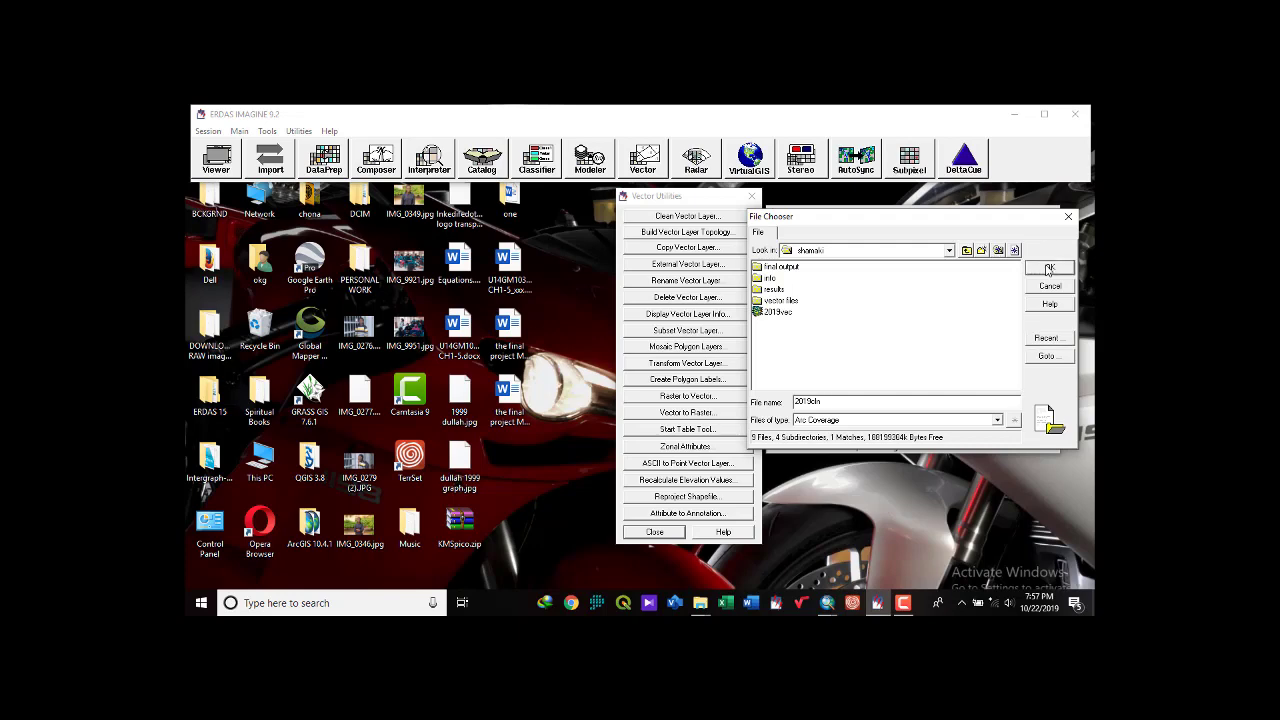
left_click(1049, 268)
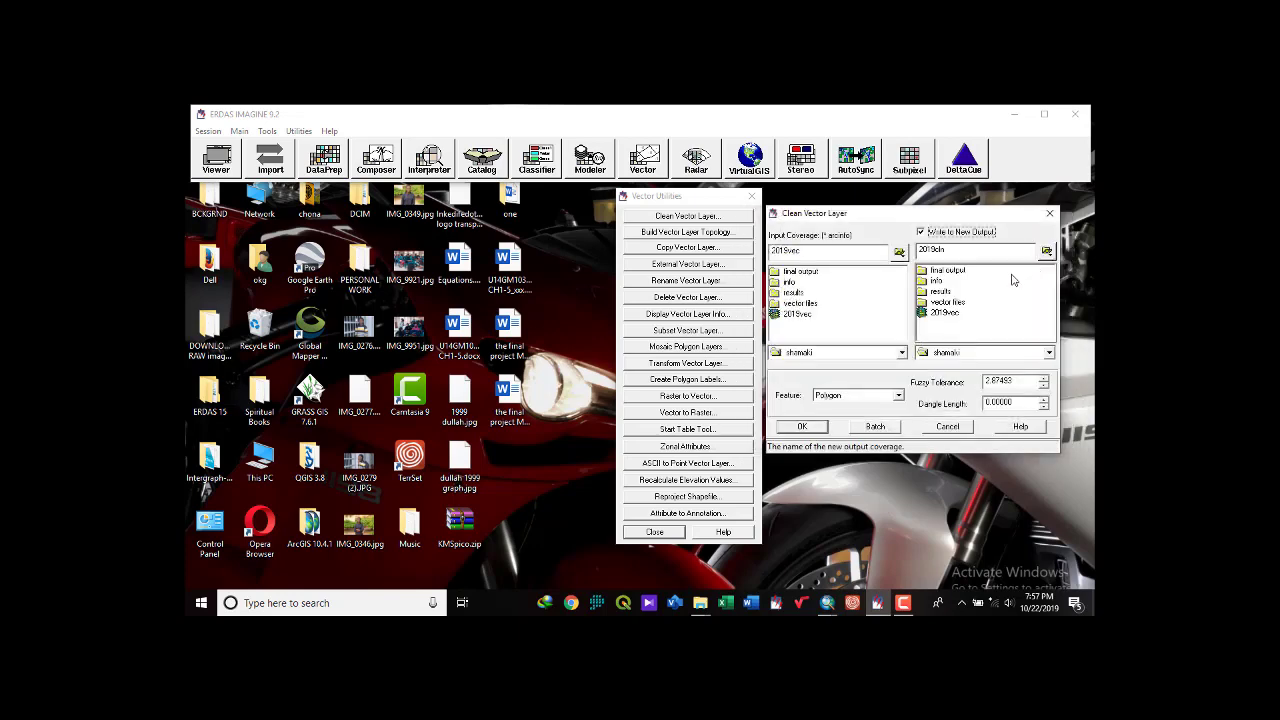
Run the cleaning of the 2019vec coverage for polygon features and dismiss the completed job
left_click(800, 427)
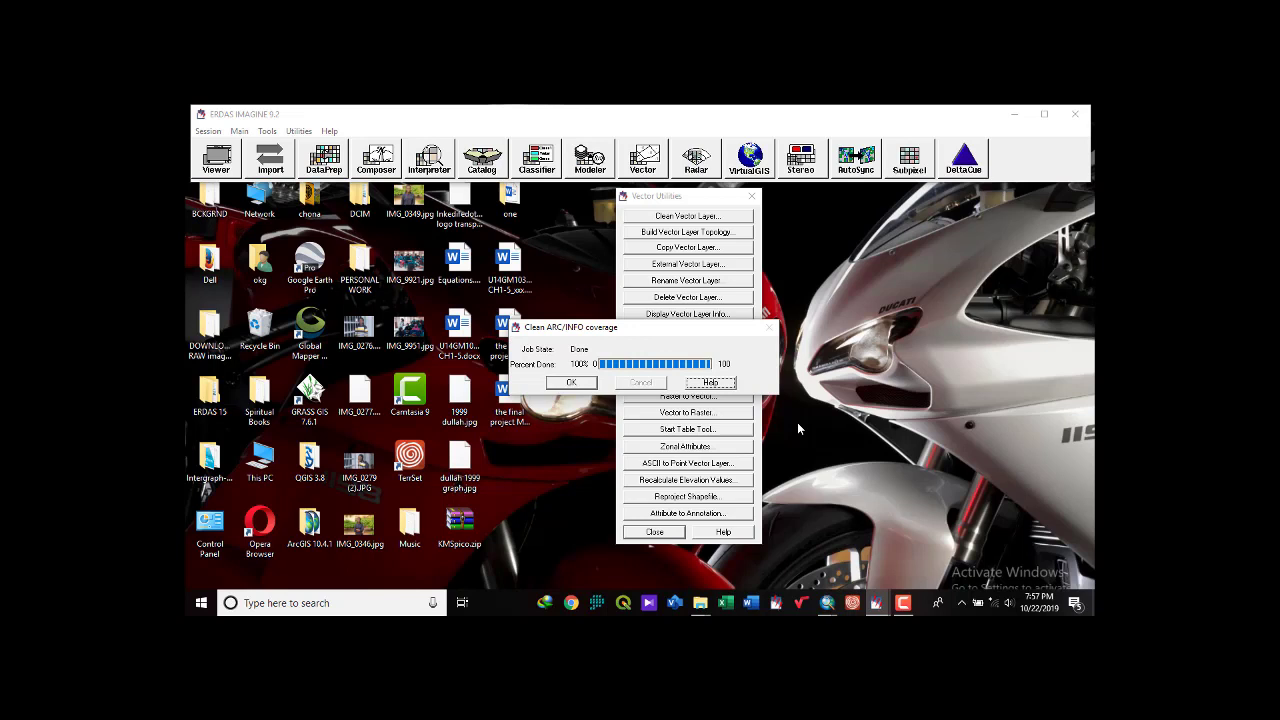
left_click(571, 385)
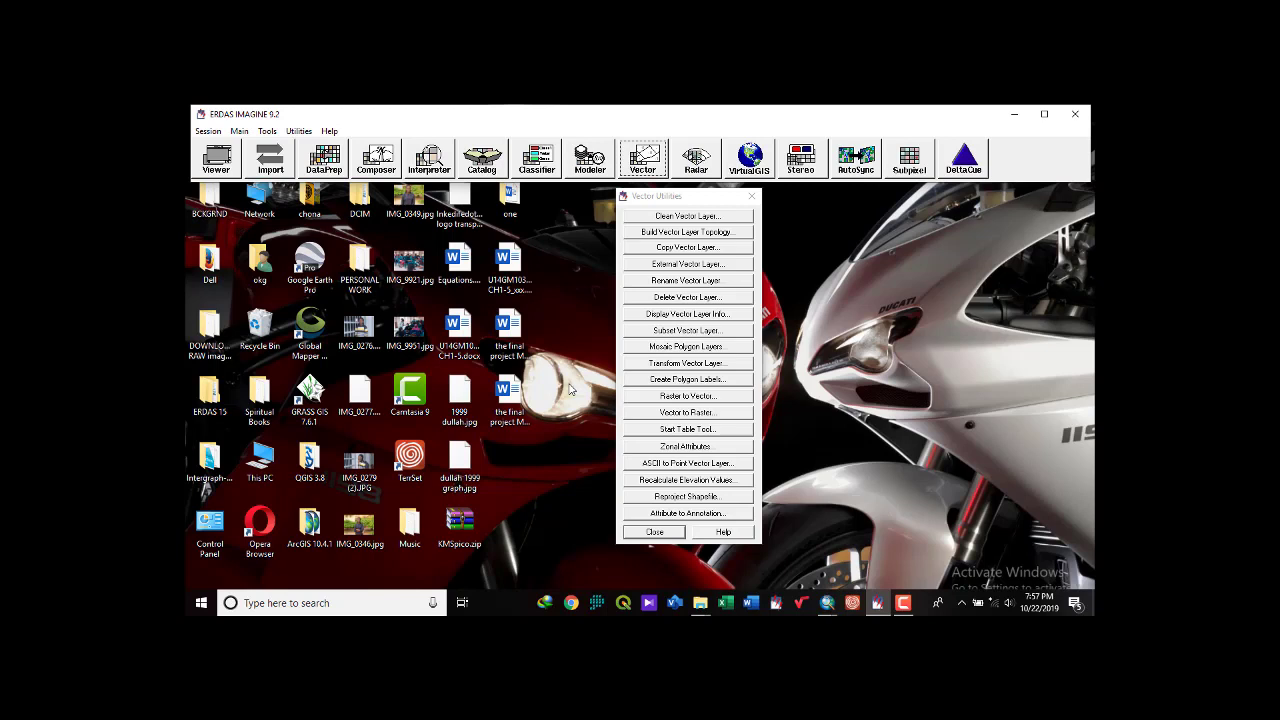
left_click(899, 604)
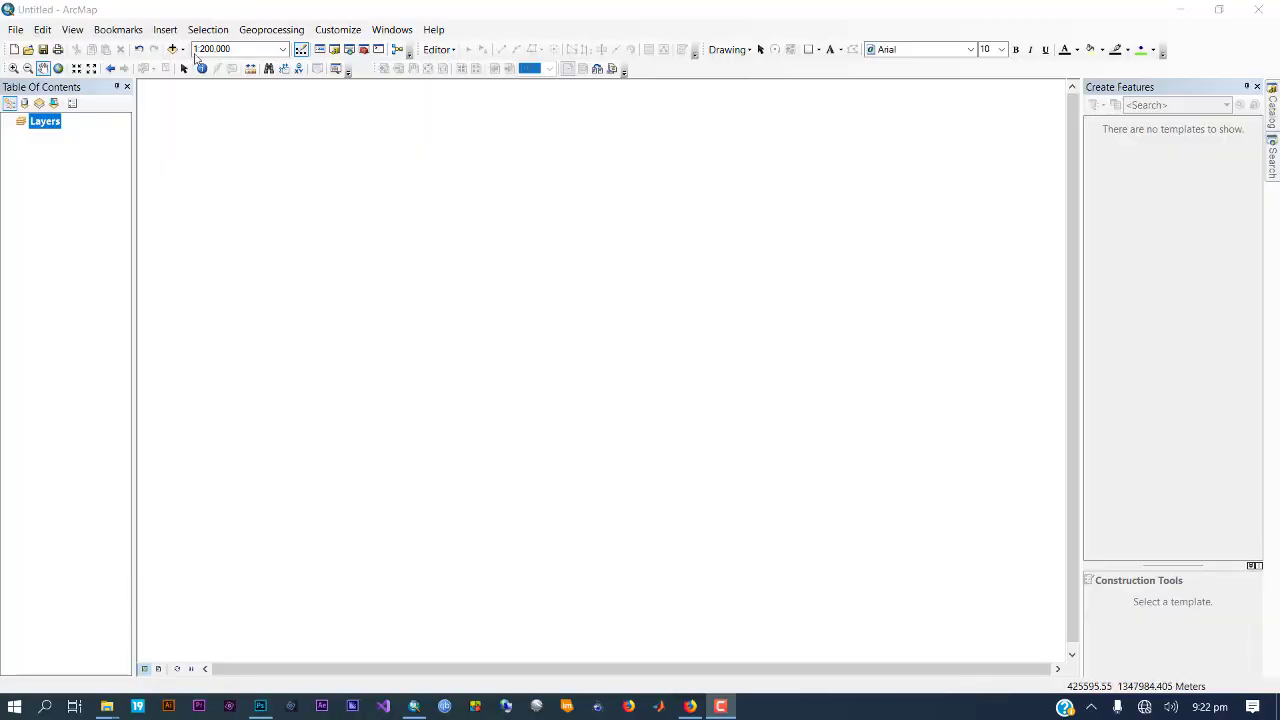
Add the cleaned 2019cln coverage from the final output folder of the project data to the map
left_click(172, 50)
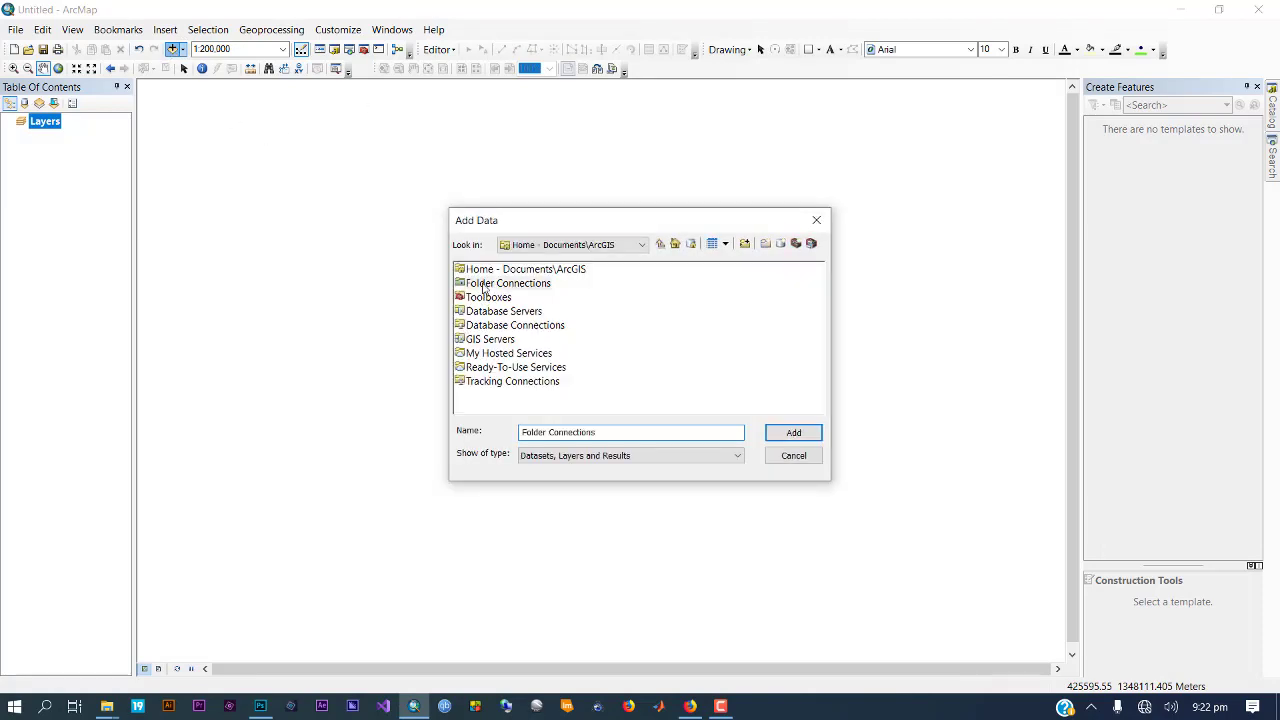
double_click(483, 286)
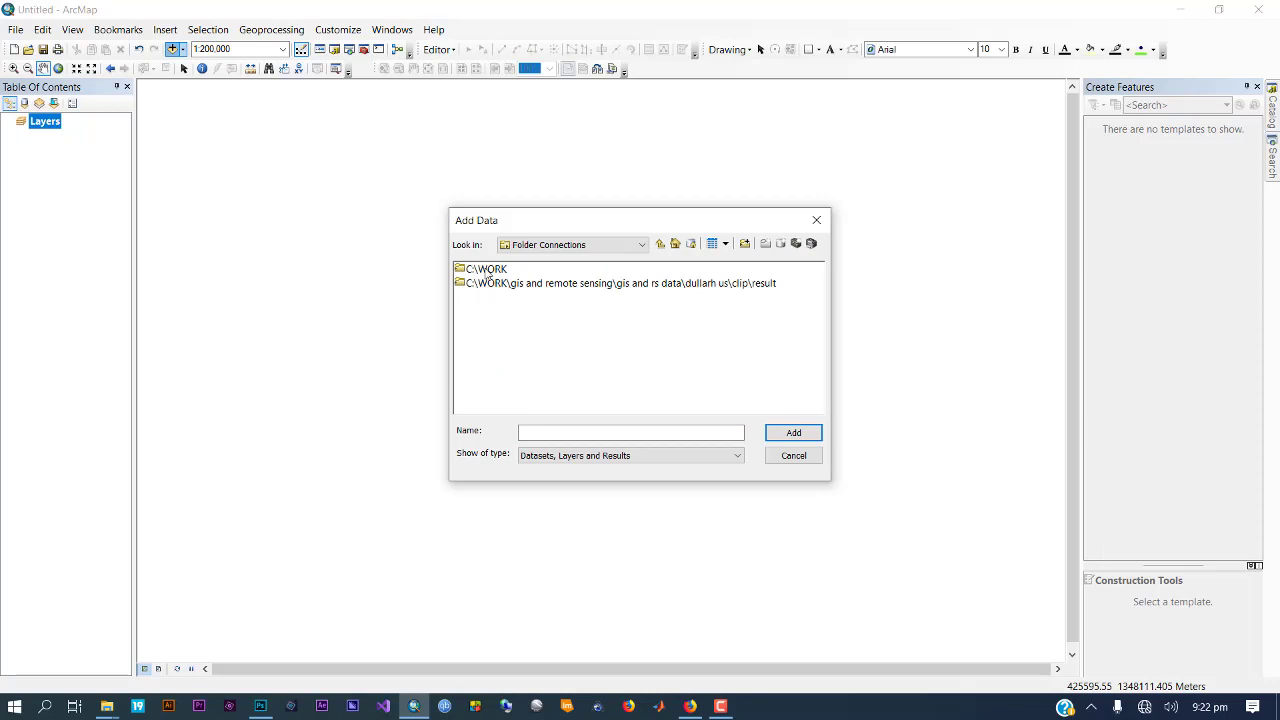
double_click(488, 270)
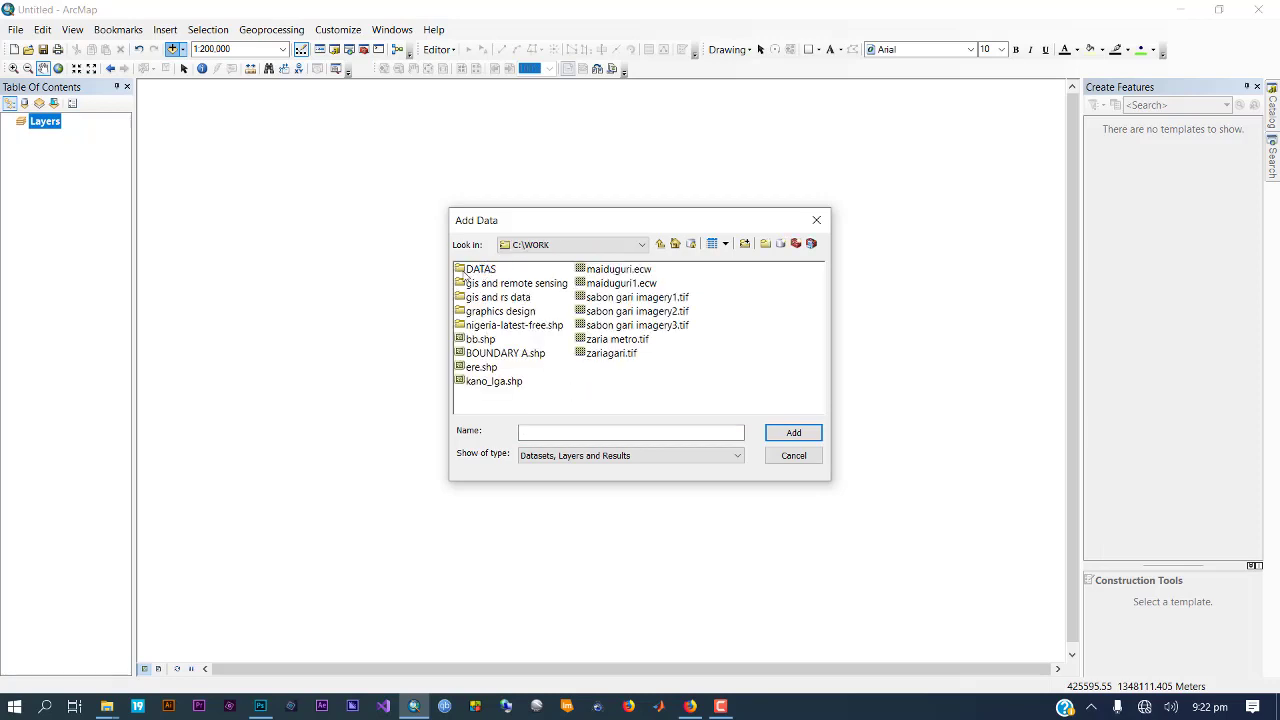
double_click(494, 284)
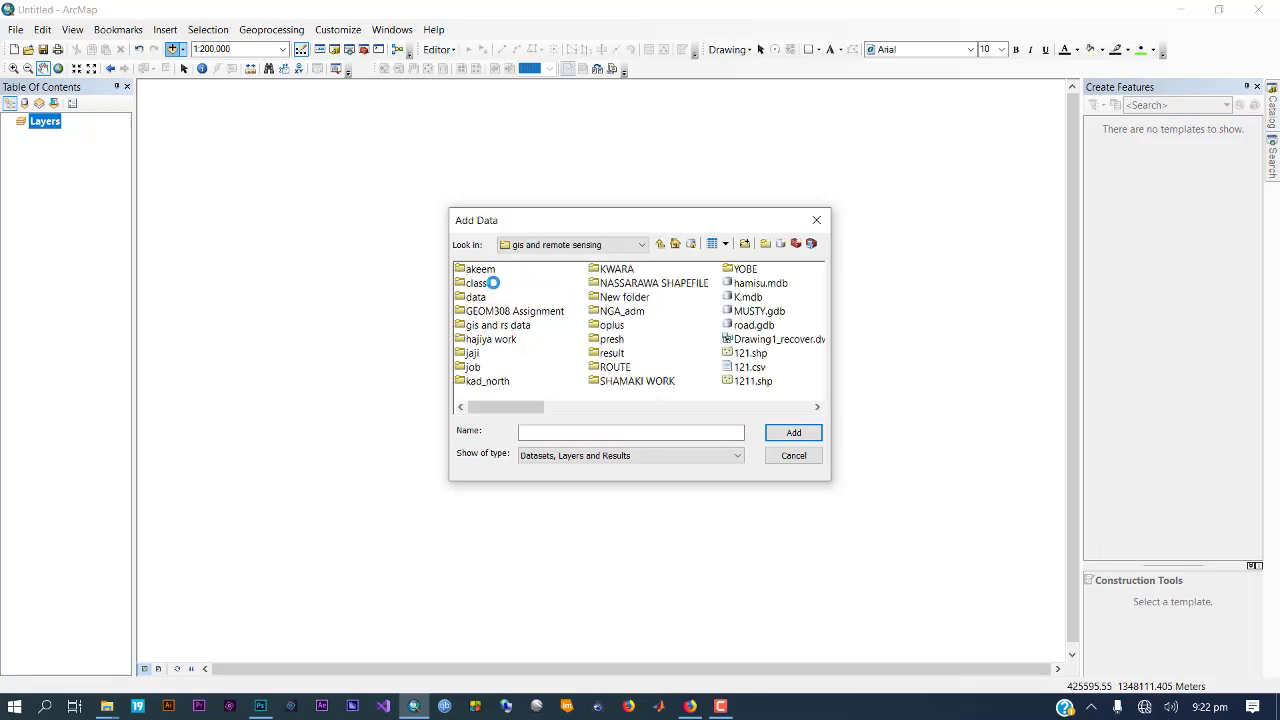
double_click(490, 339)
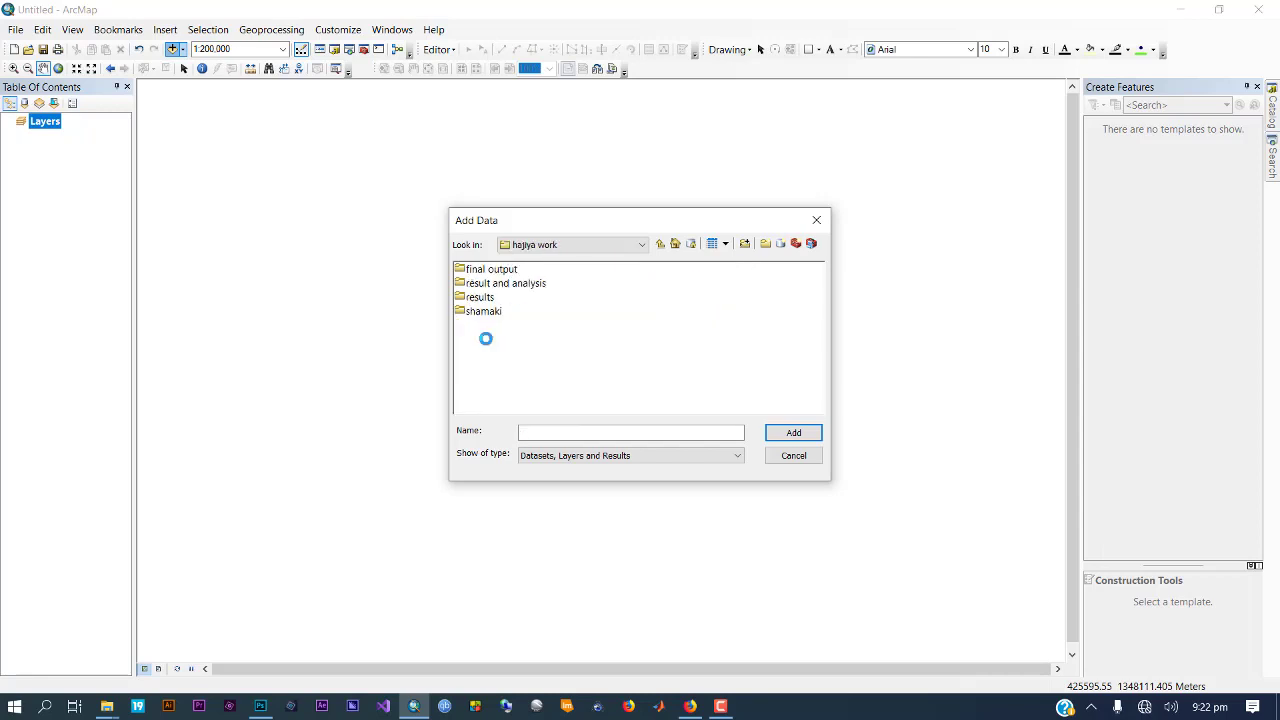
left_click(495, 271)
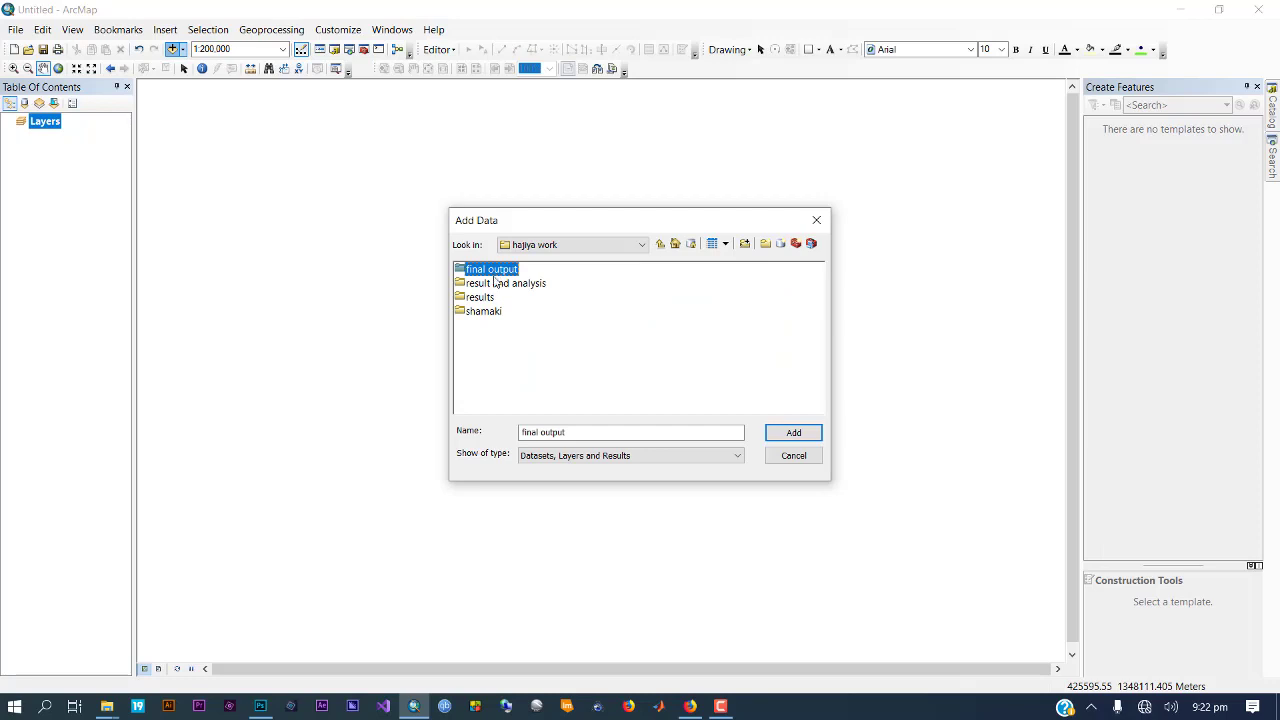
double_click(492, 269)
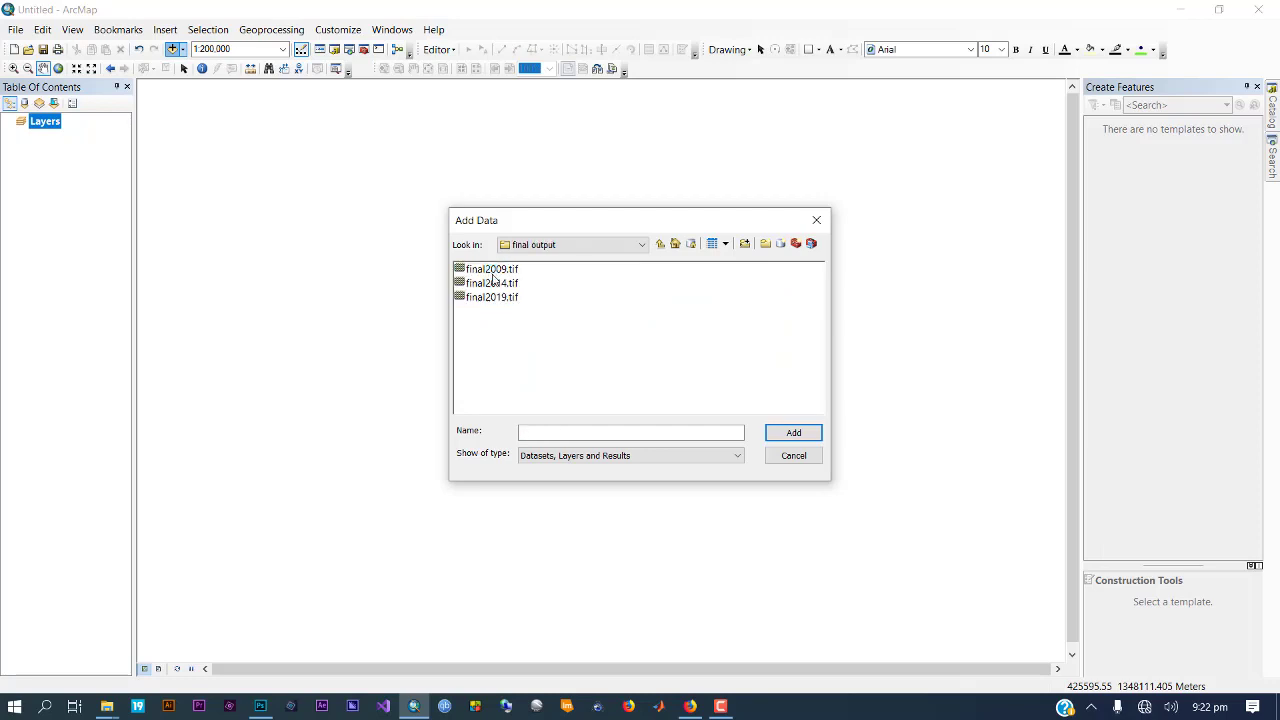
left_click(660, 245)
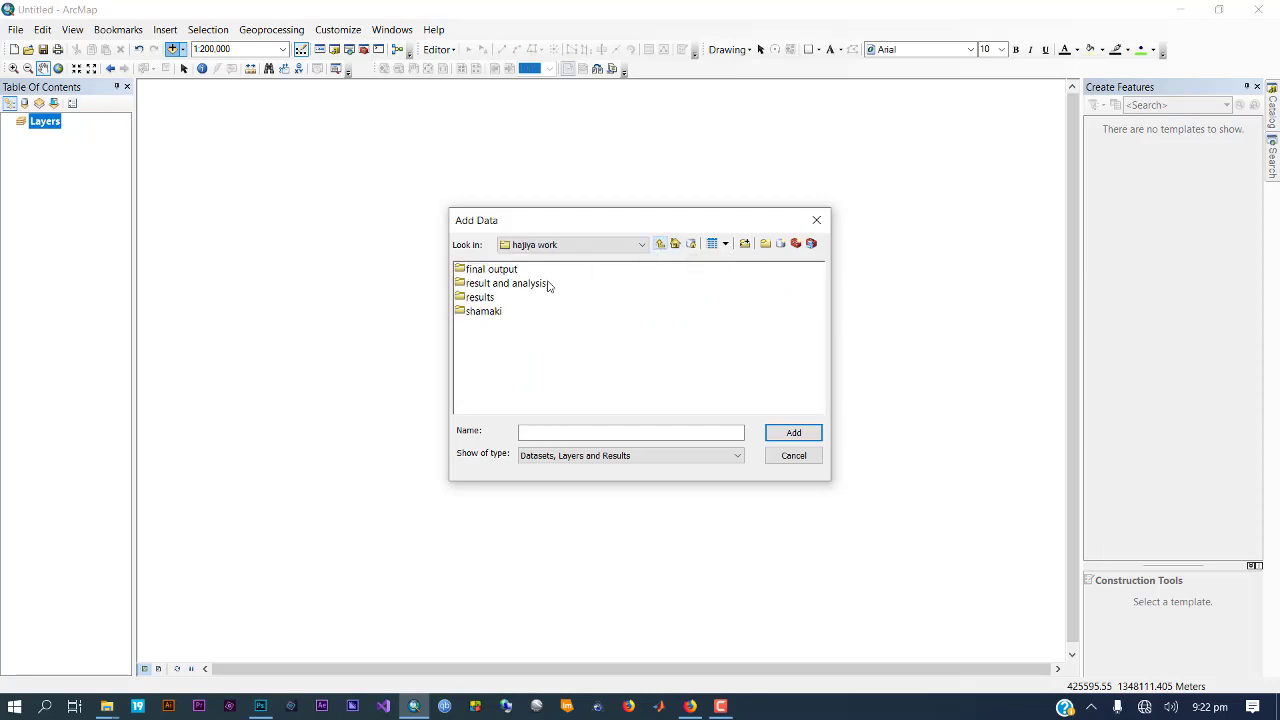
double_click(486, 285)
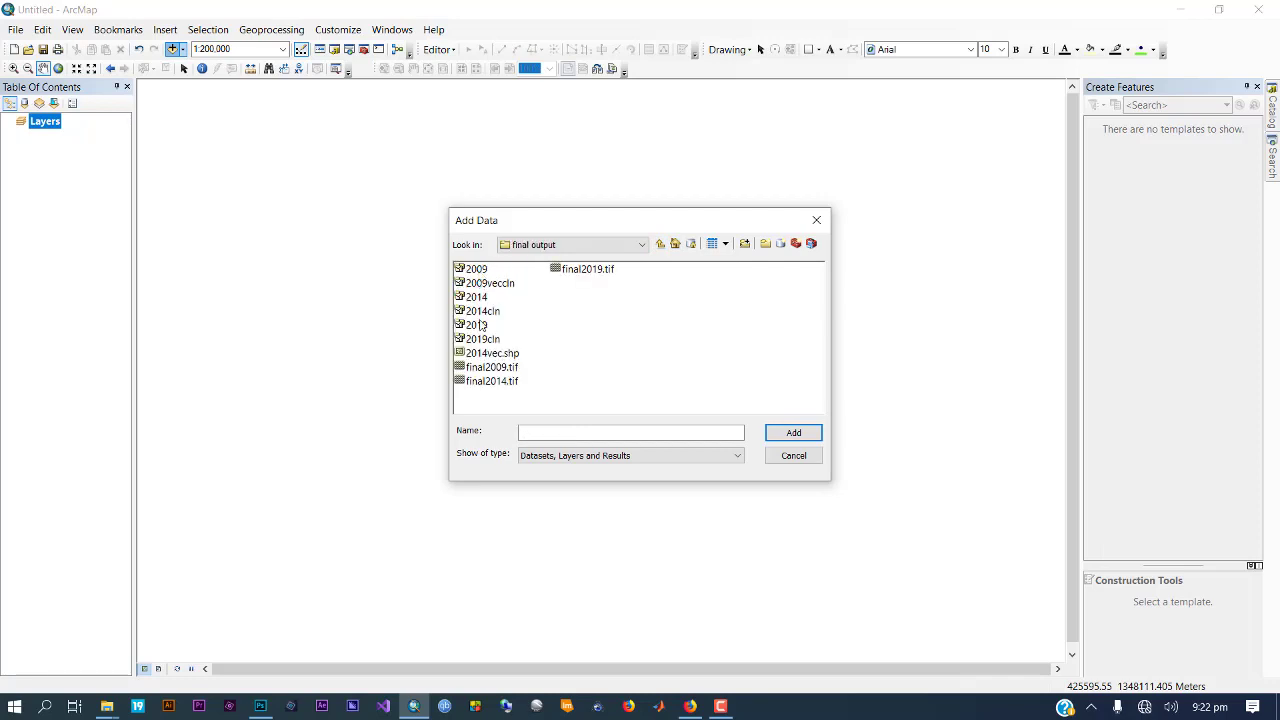
left_click(484, 341)
left_click(797, 434)
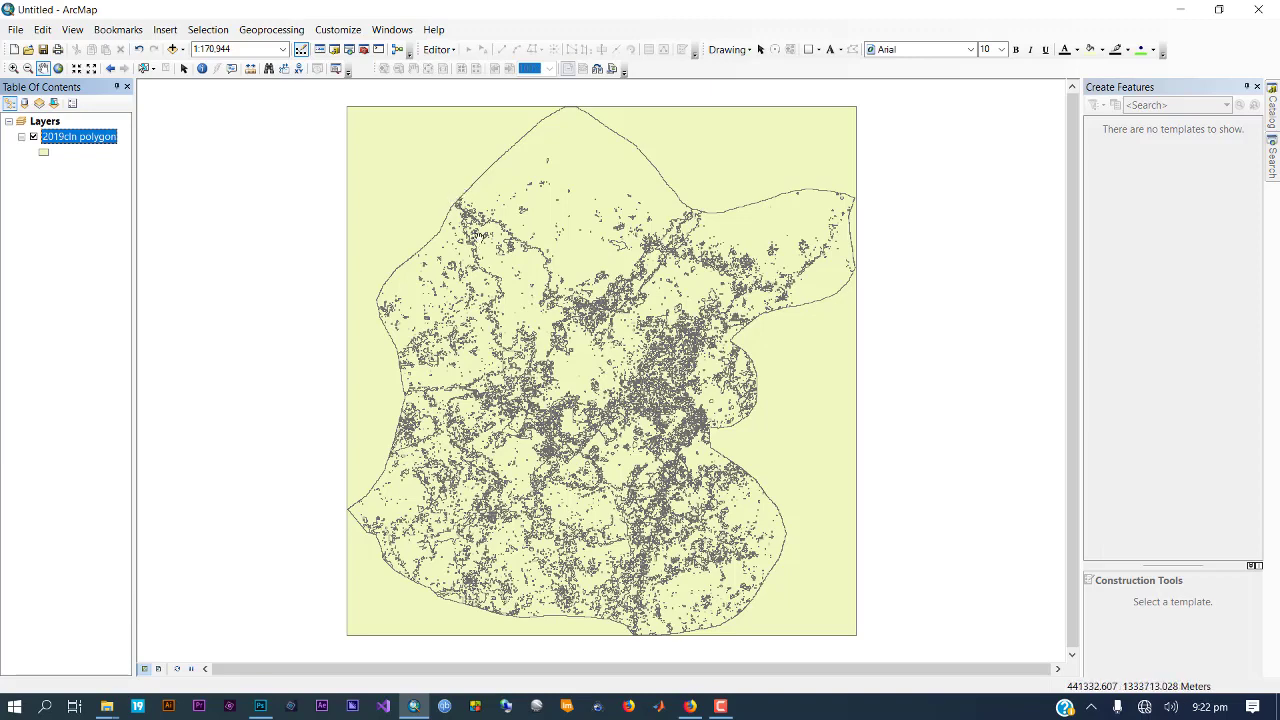
Export all features of the 2019cln polygon layer to a shapefile named 2019 in the final output folder and add it to the map
right_click(66, 141)
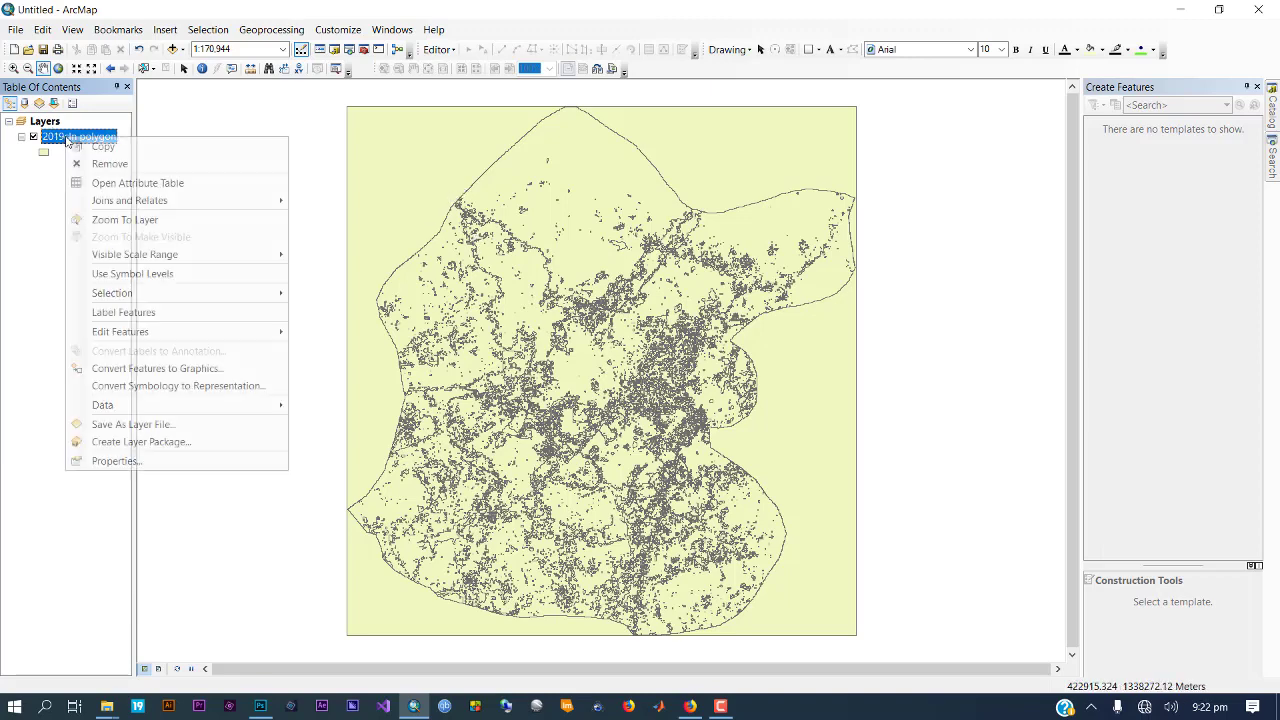
mouse_move(209, 405)
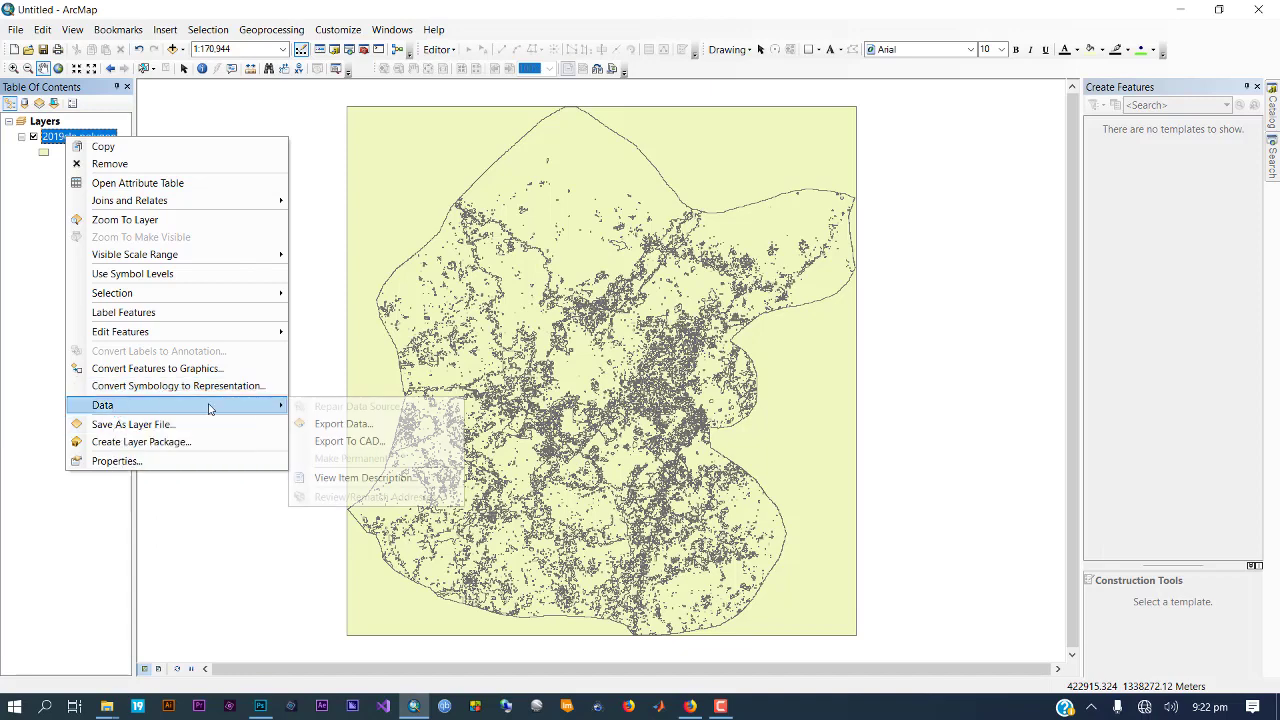
left_click(340, 424)
left_click(771, 381)
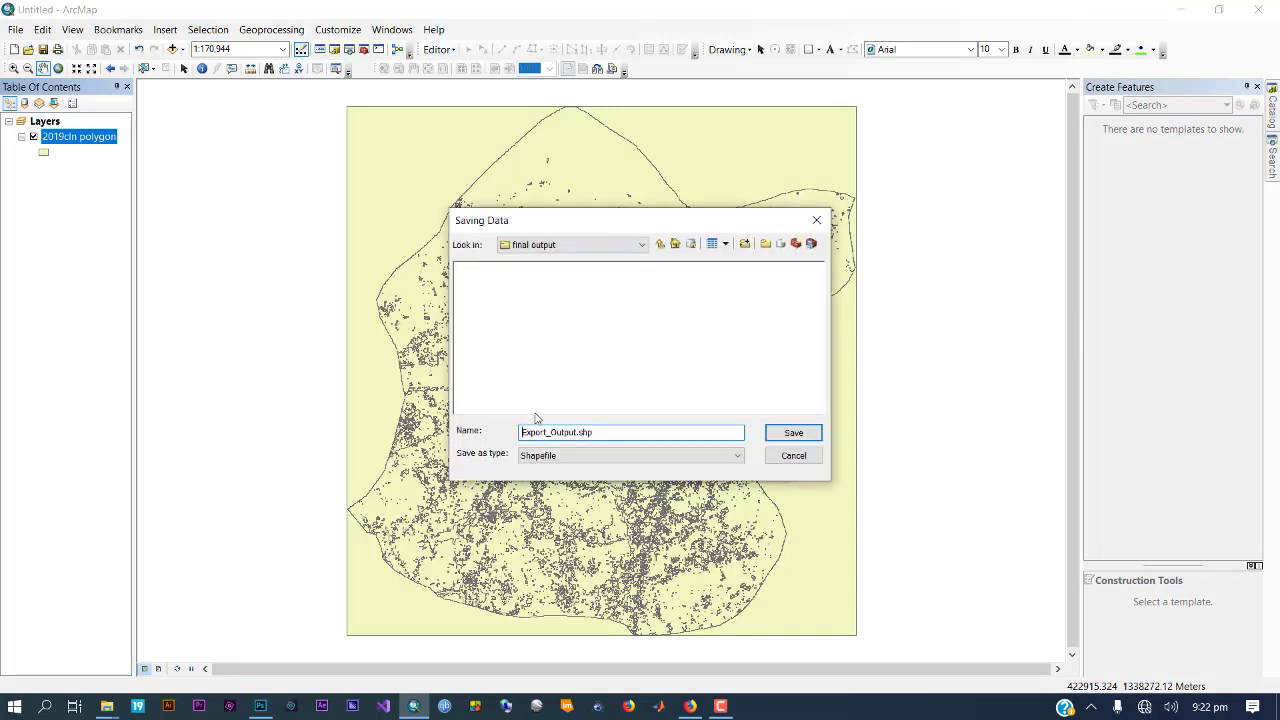
left_click_drag(609, 435, 458, 444)
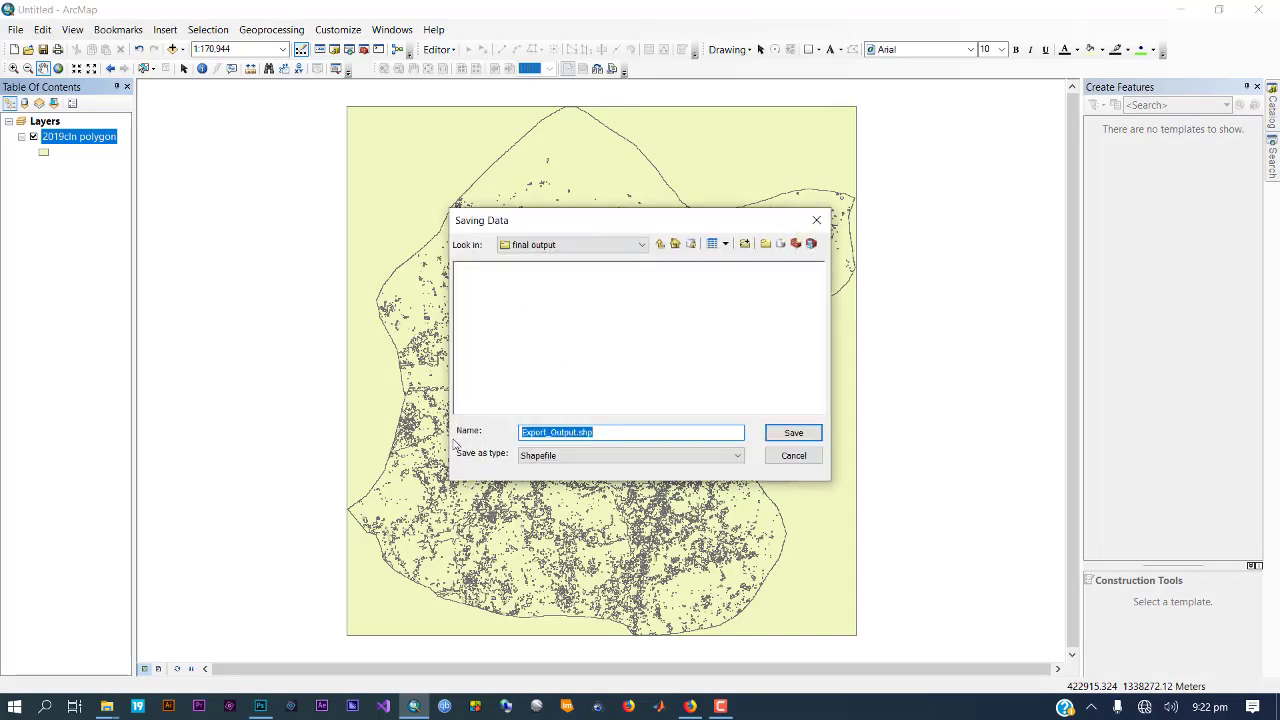
type("201")
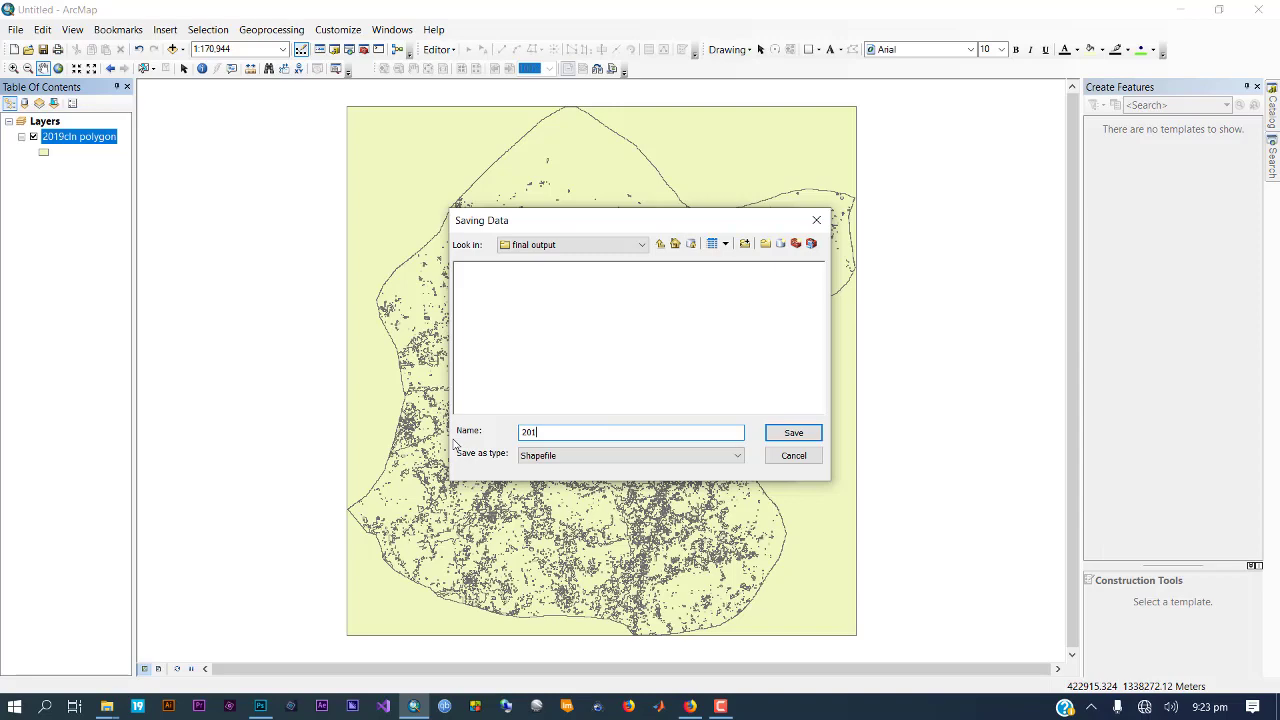
left_click(795, 433)
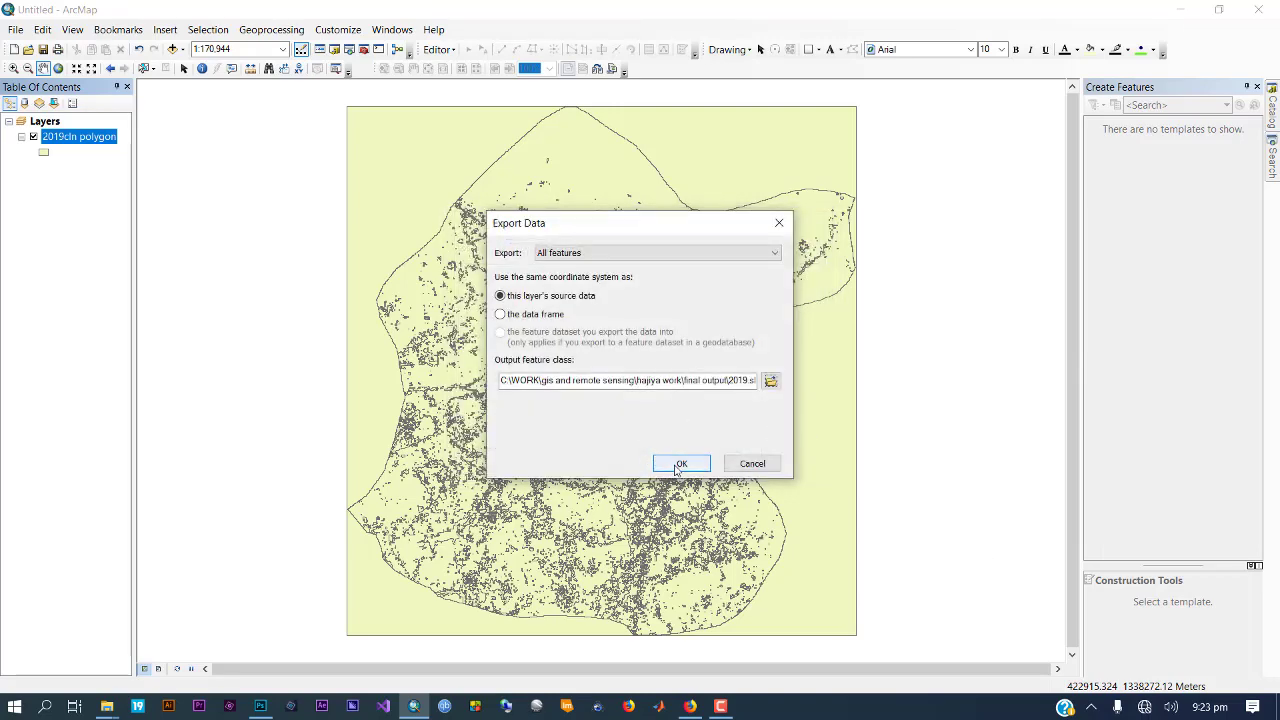
left_click(676, 465)
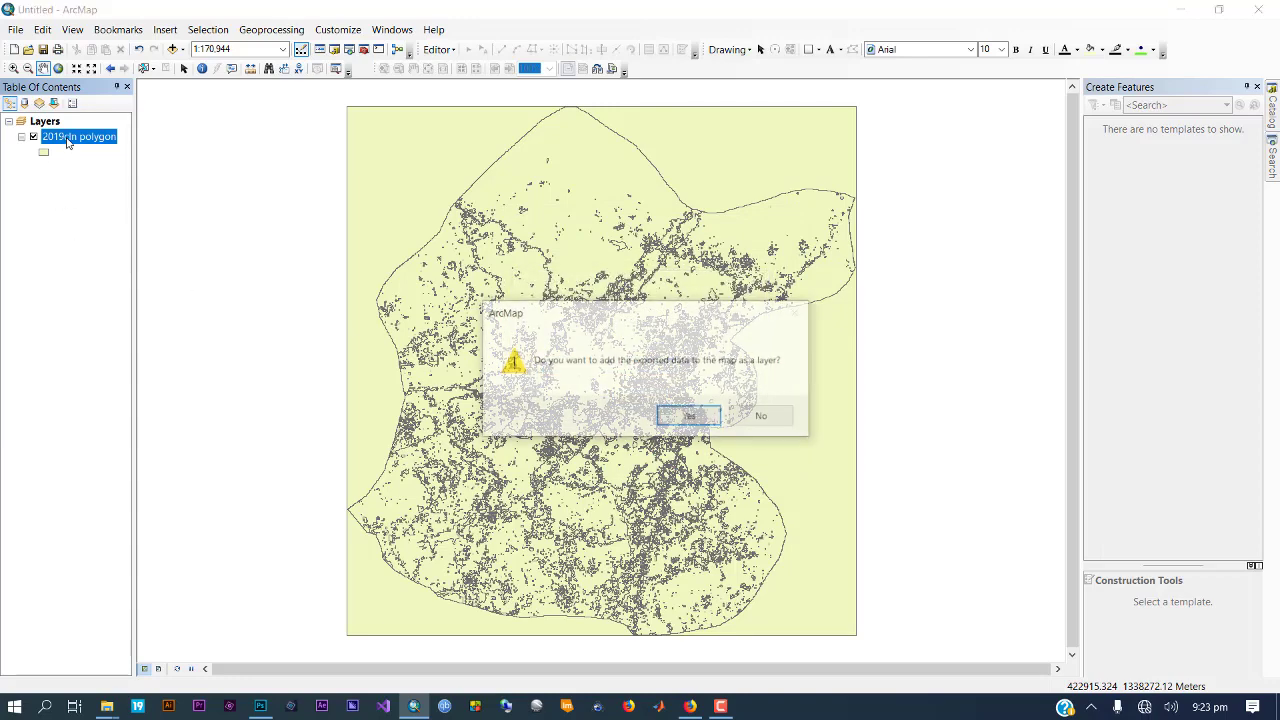
left_click(674, 418)
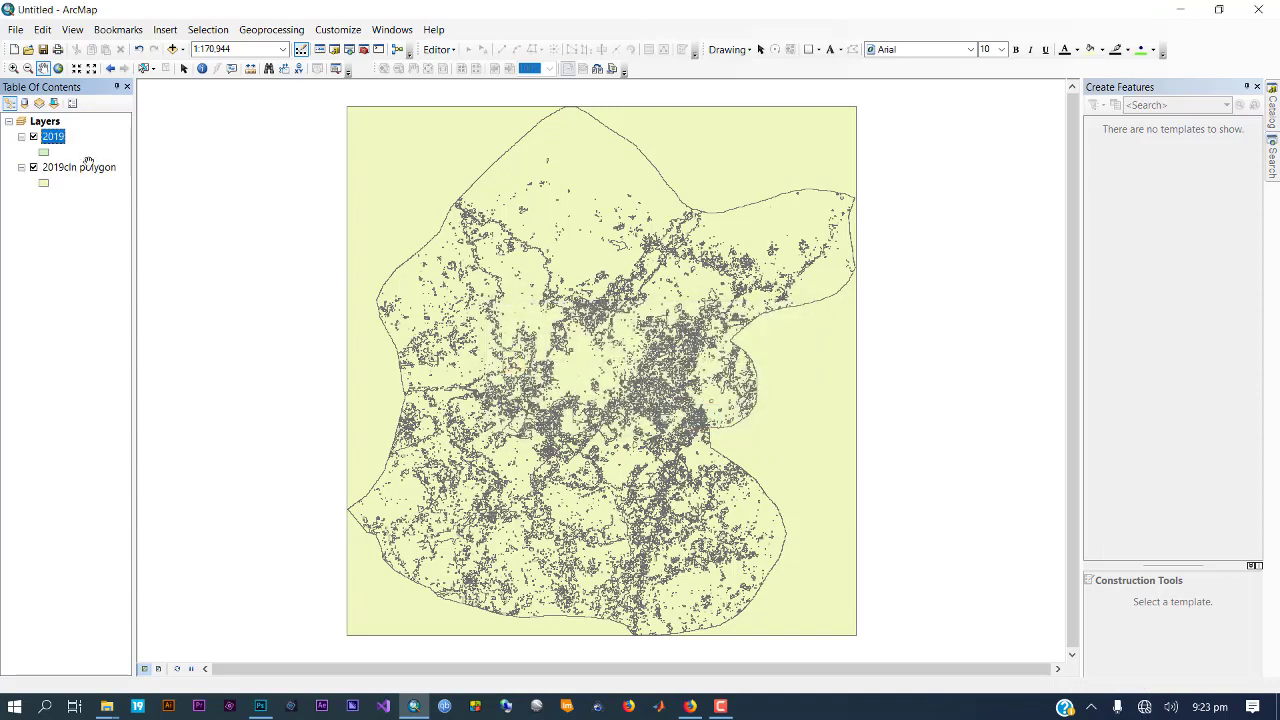
Remove the original 2019cln polygon layer from the map
left_click(60, 168)
right_click(58, 172)
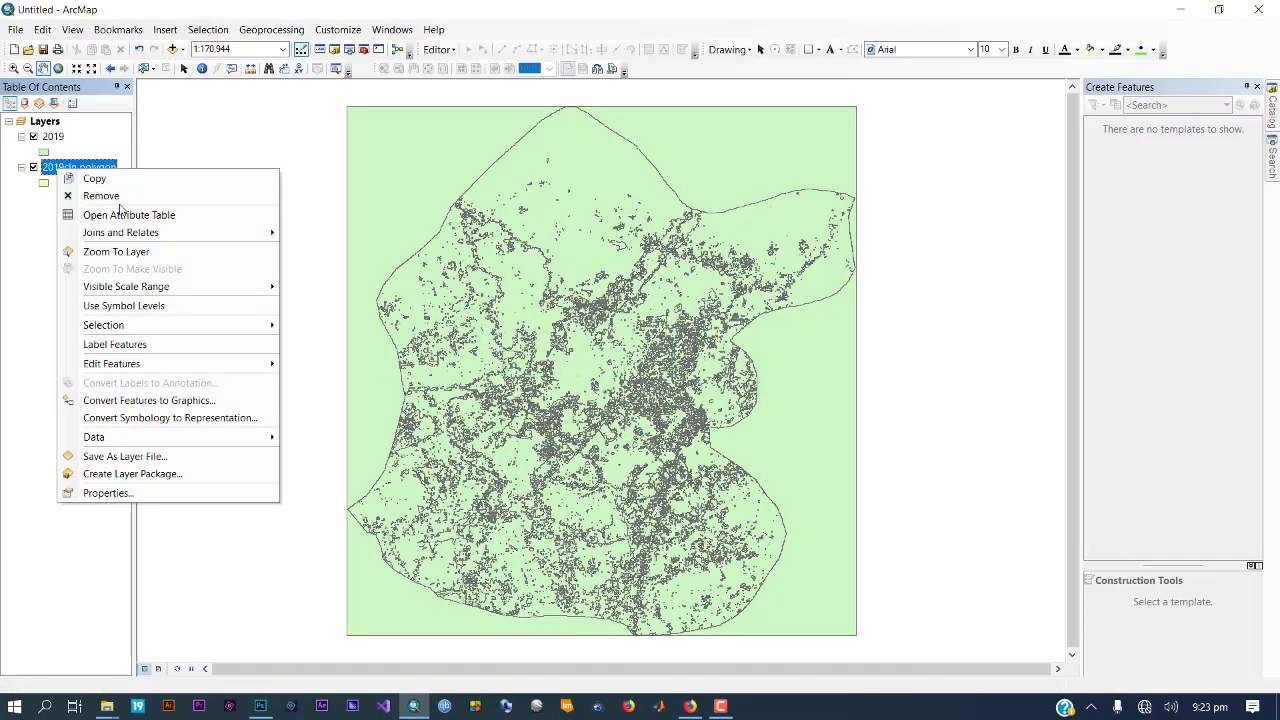
left_click(100, 195)
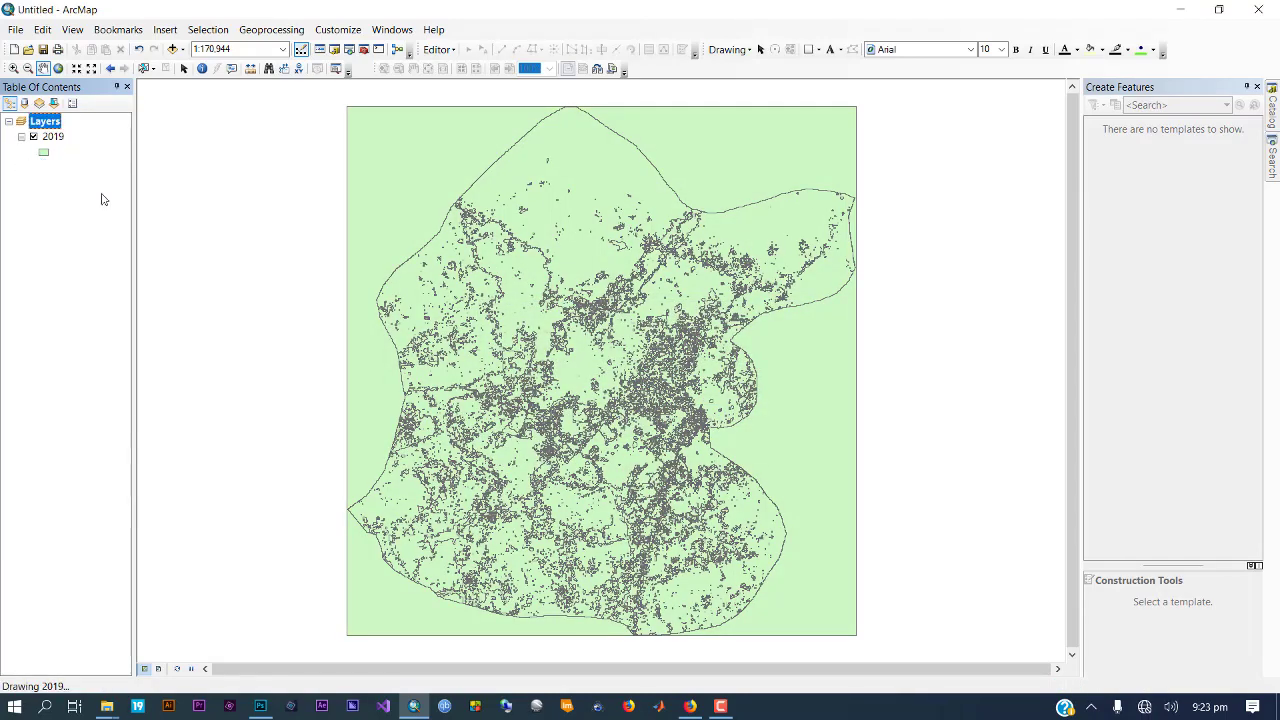
Start an edit session on the 2019 shapefile layer
left_click(52, 136)
right_click(52, 137)
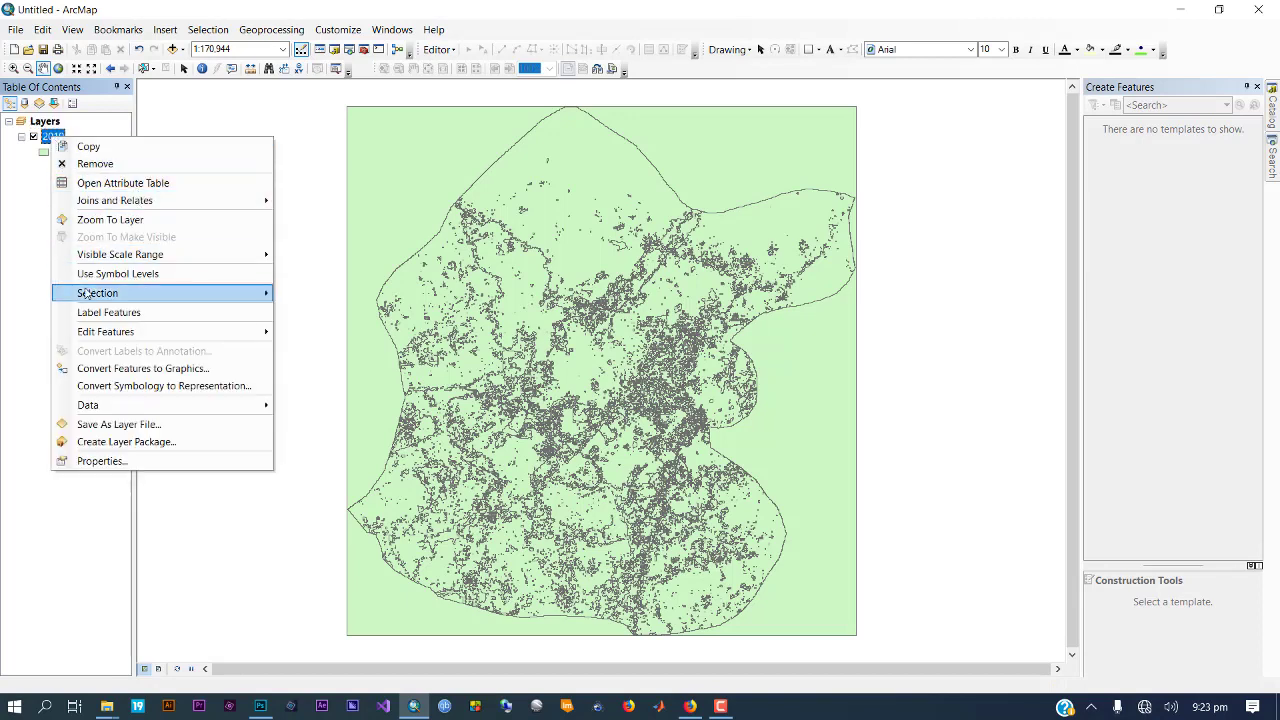
mouse_move(108, 336)
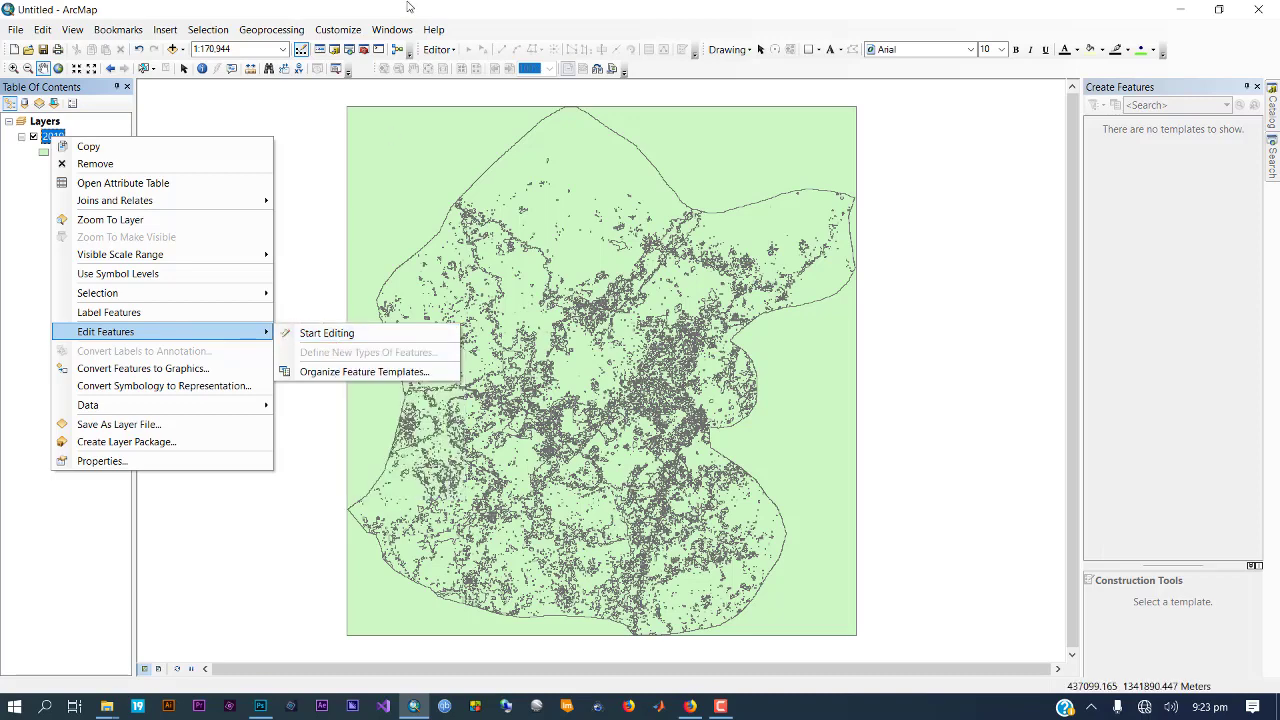
left_click(448, 53)
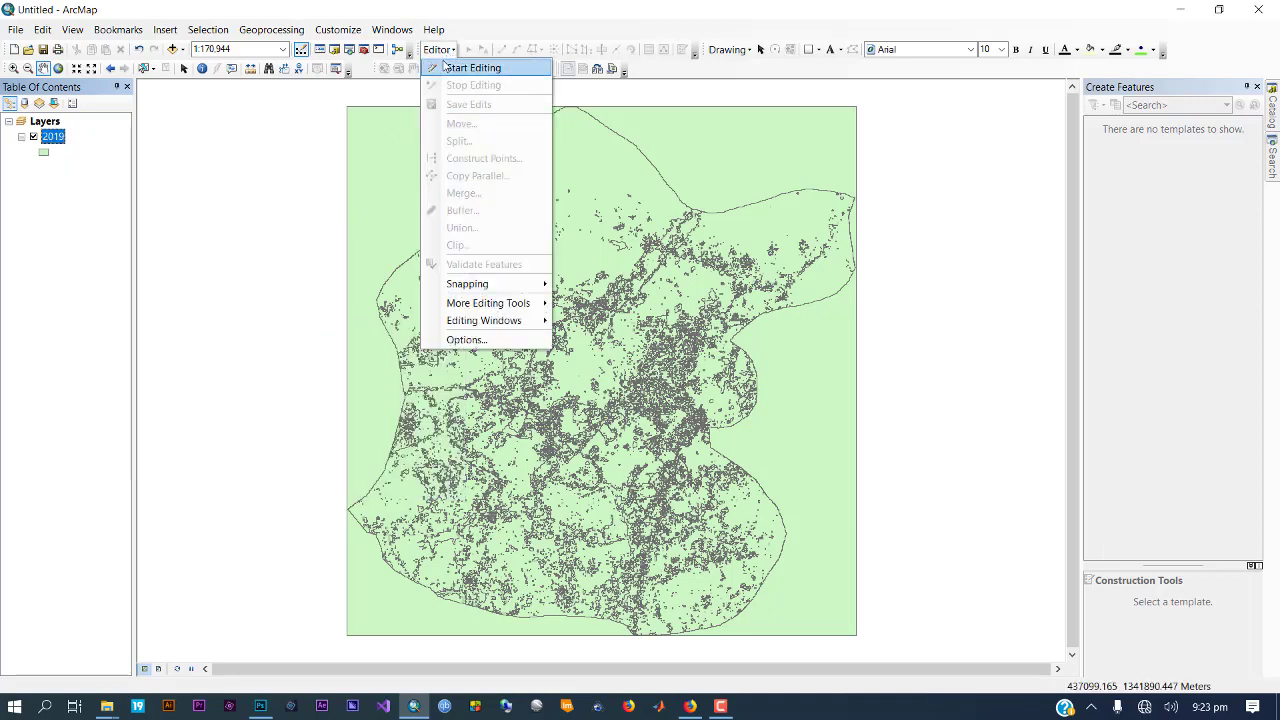
left_click(447, 66)
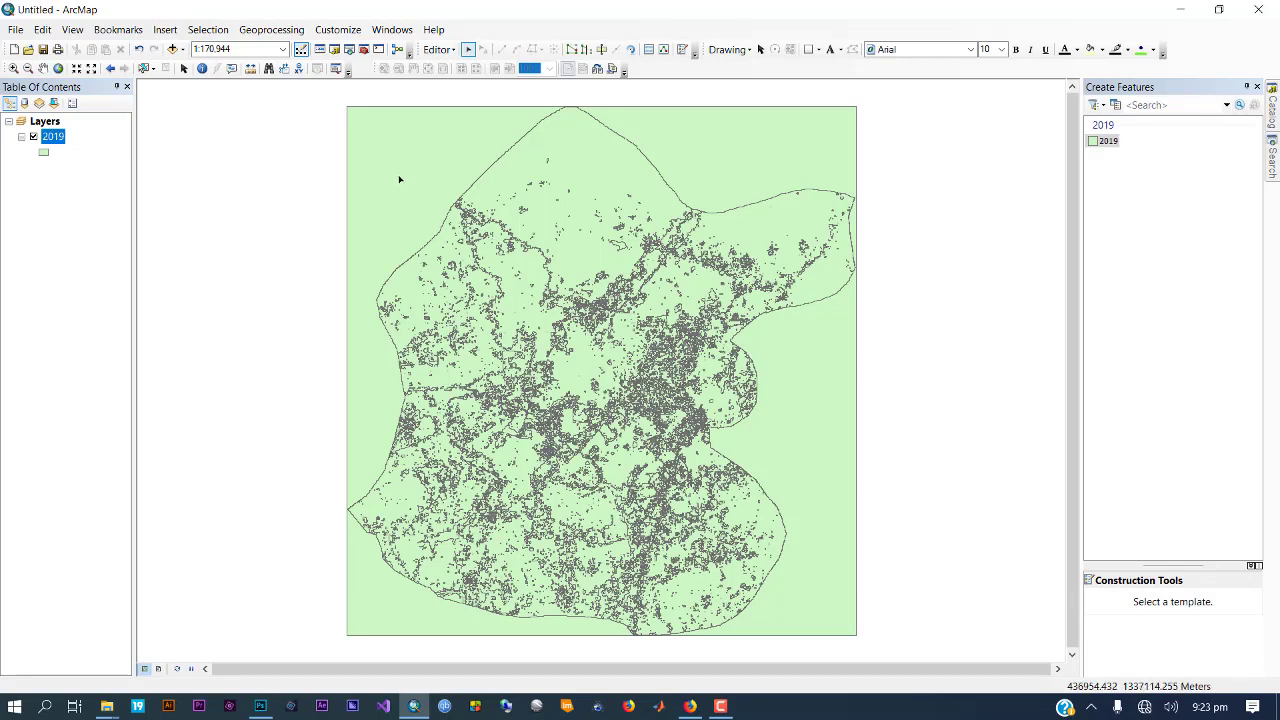
Delete the rectangular background polygon surrounding the study area in the 2019 layer
left_click(399, 179)
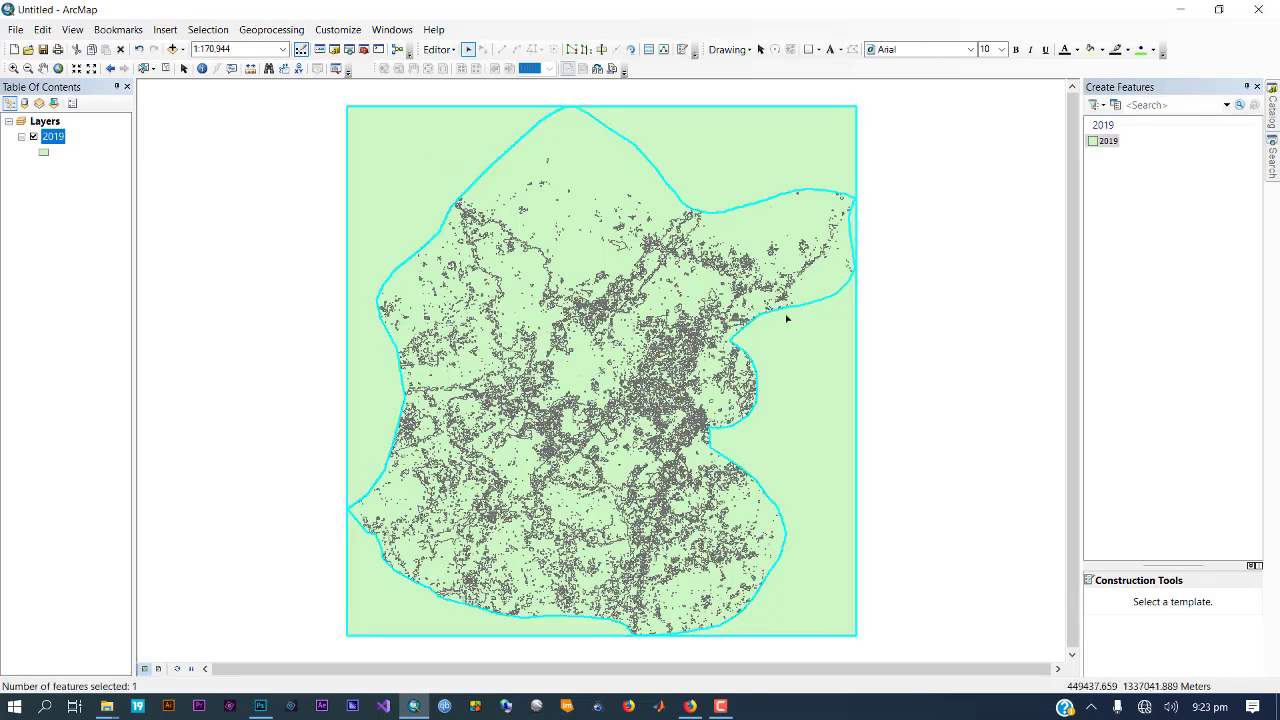
right_click(380, 142)
left_click(414, 187)
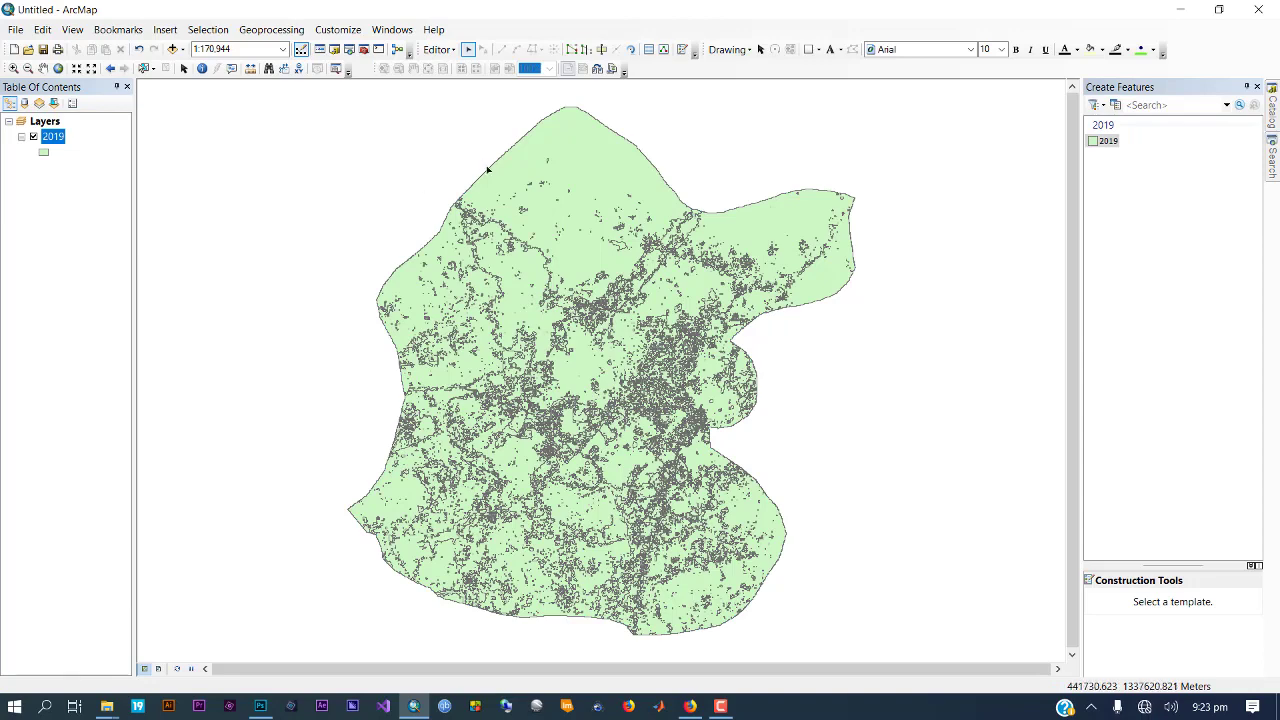
Symbolize the 2019 layer by unique values of the GRID_CODE field, adding all values, and apply the symbology
left_click_drag(602, 385, 540, 340)
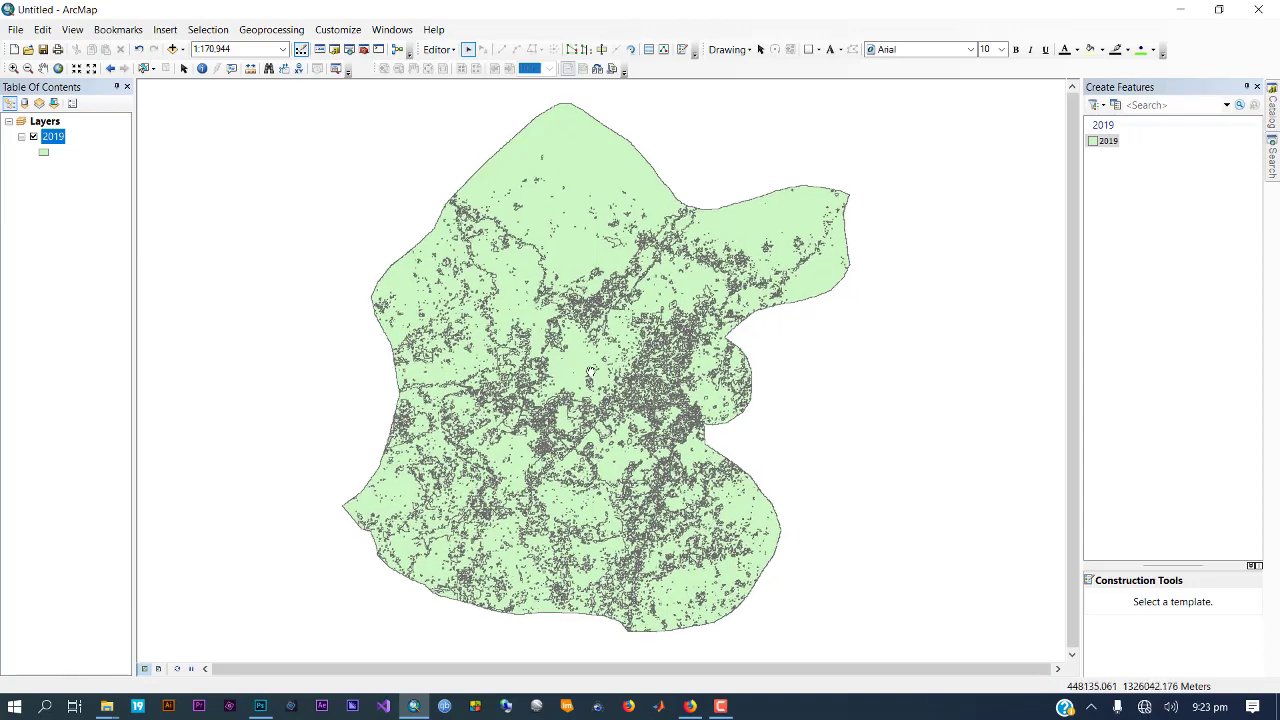
mouse_move(541, 225)
left_mouse_down()
mouse_move(574, 330)
mouse_move(550, 271)
left_mouse_up()
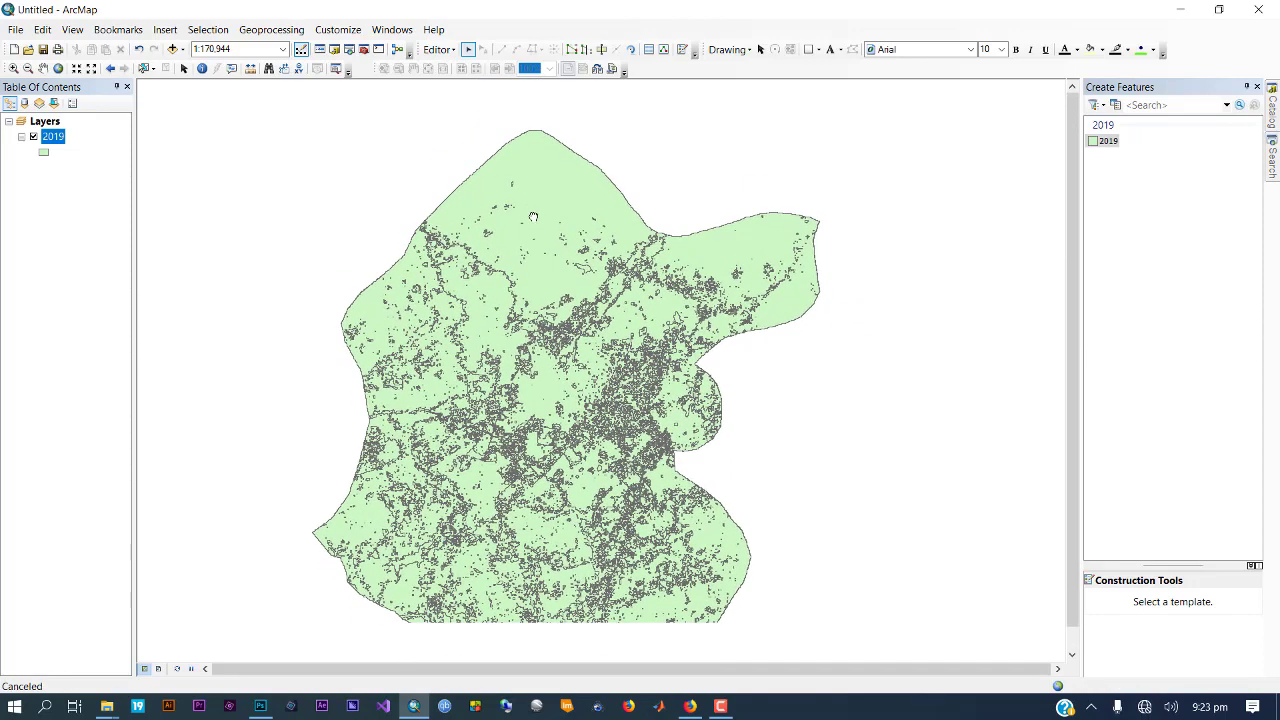
right_click(54, 140)
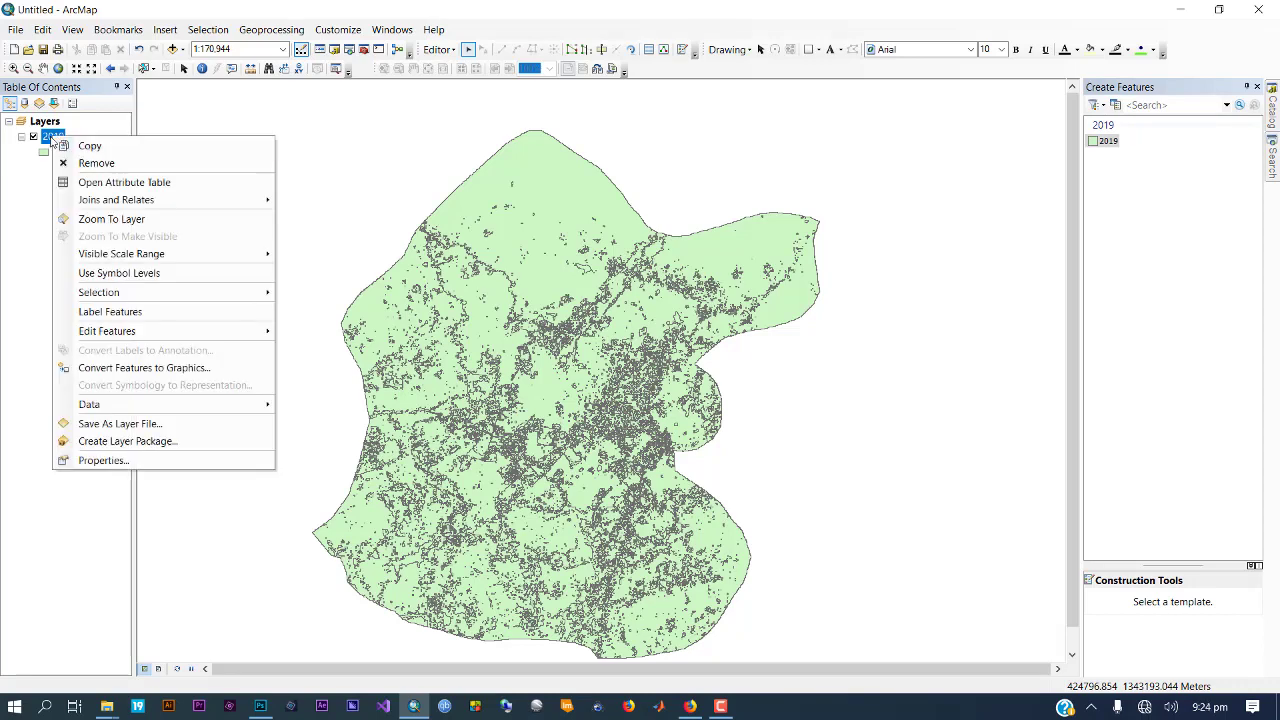
left_click(45, 138)
double_click(45, 138)
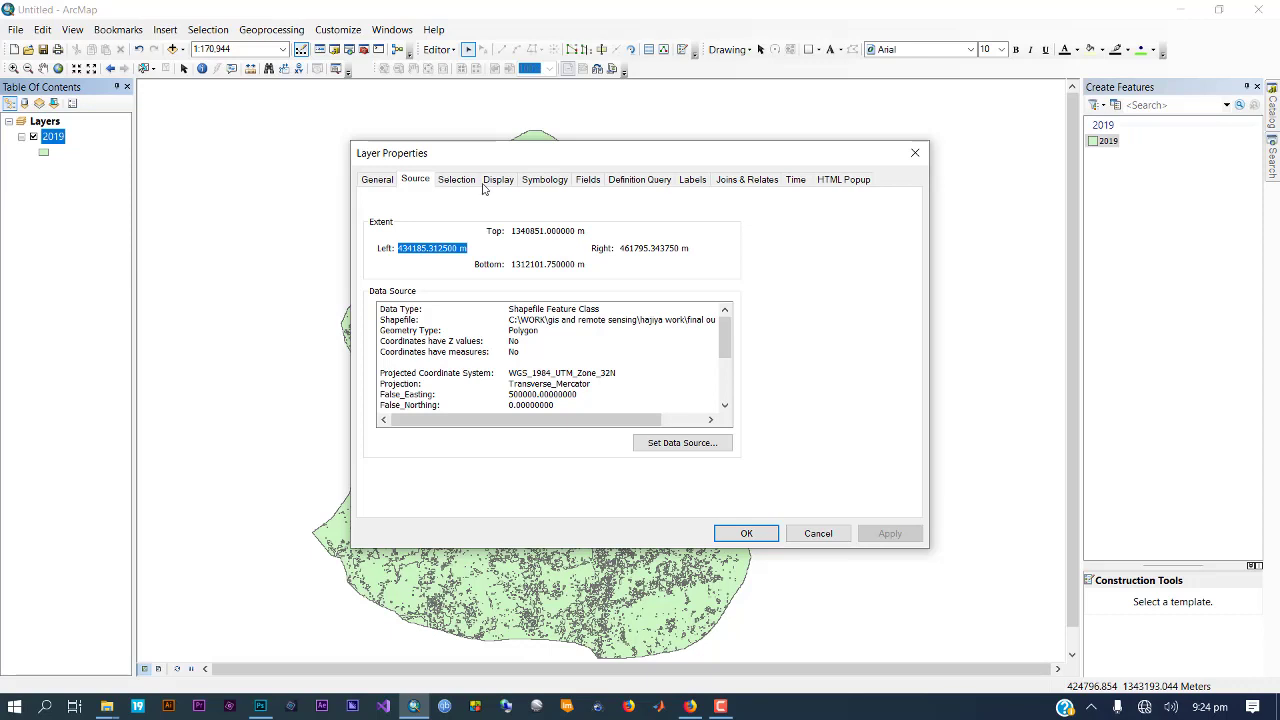
left_click(541, 183)
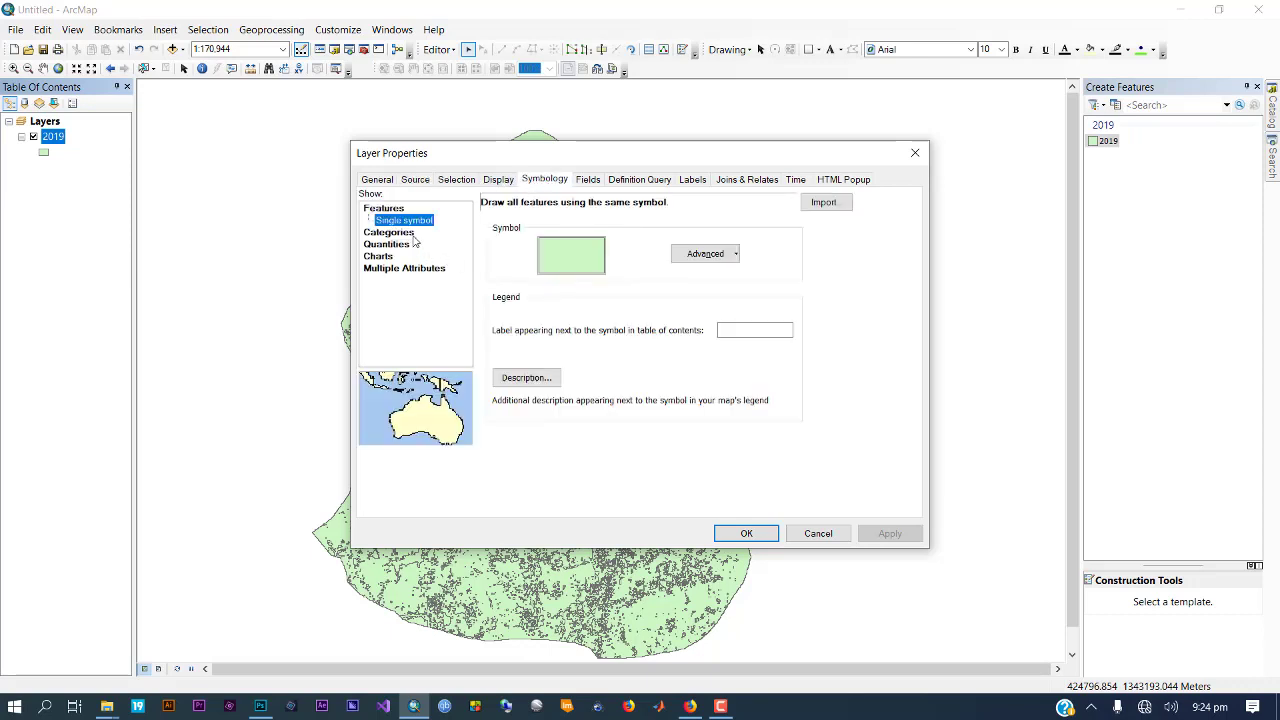
left_click(391, 241)
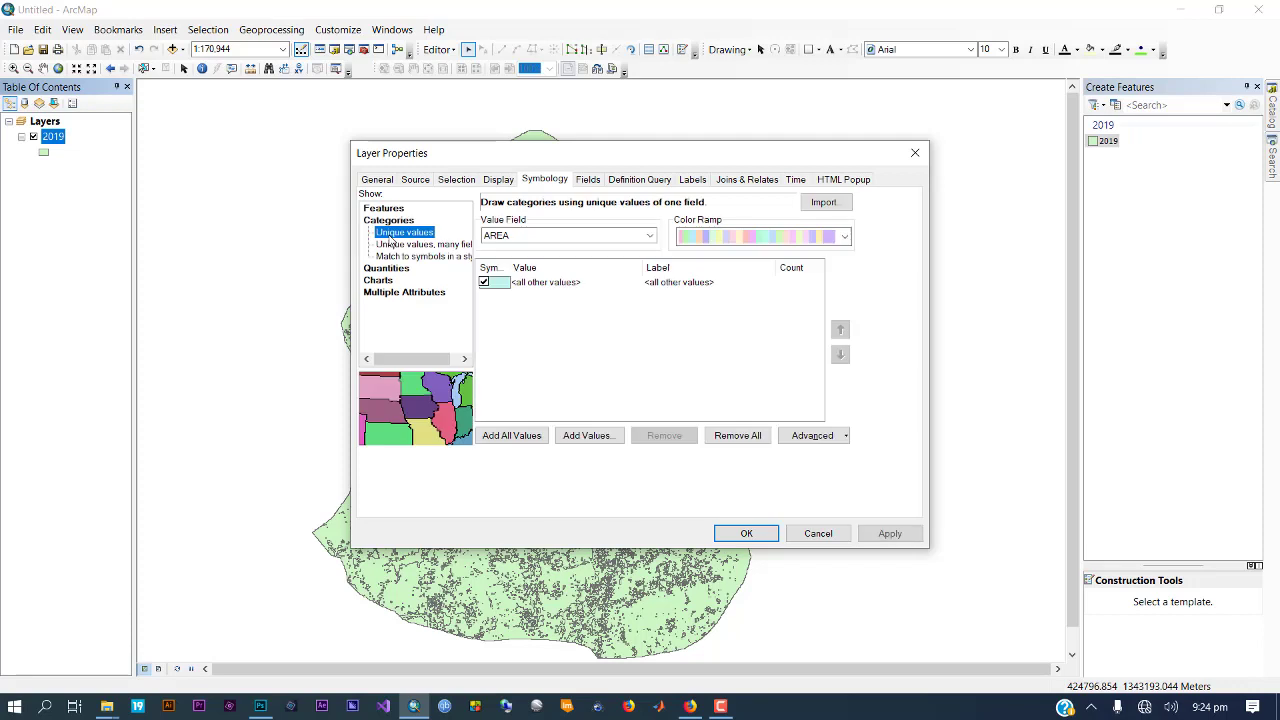
left_click(577, 238)
left_click(522, 292)
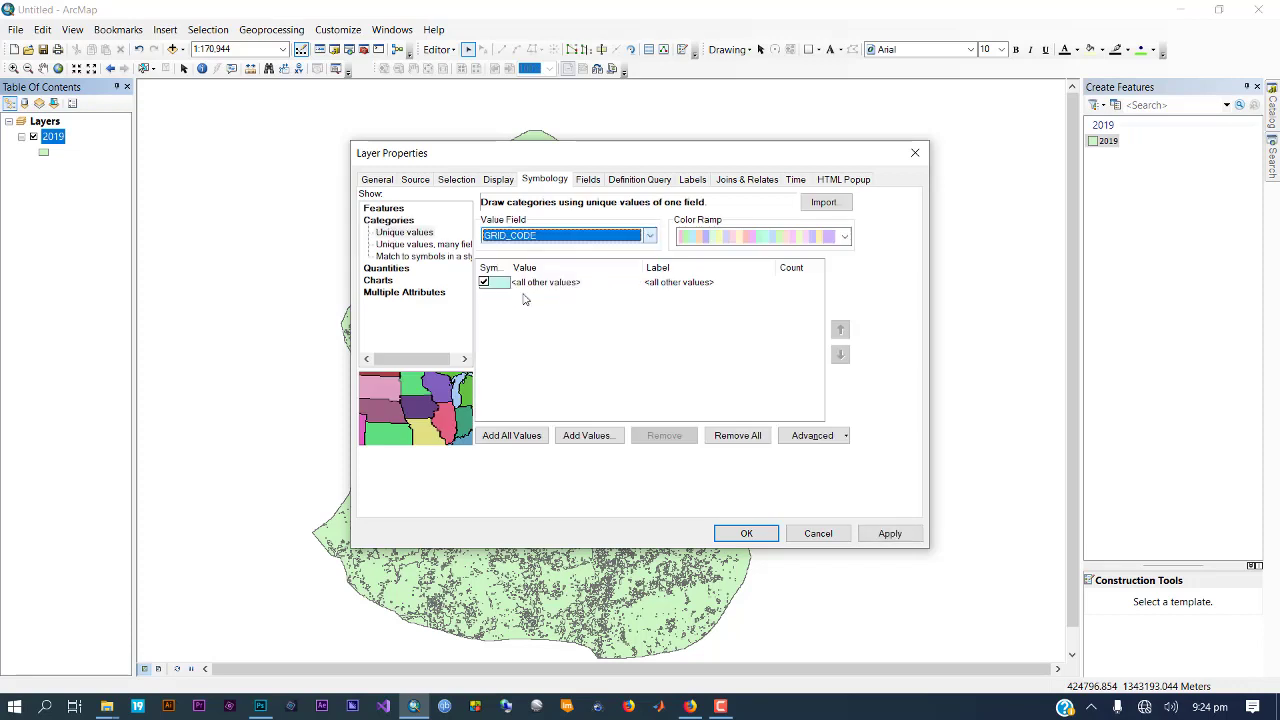
left_click(490, 434)
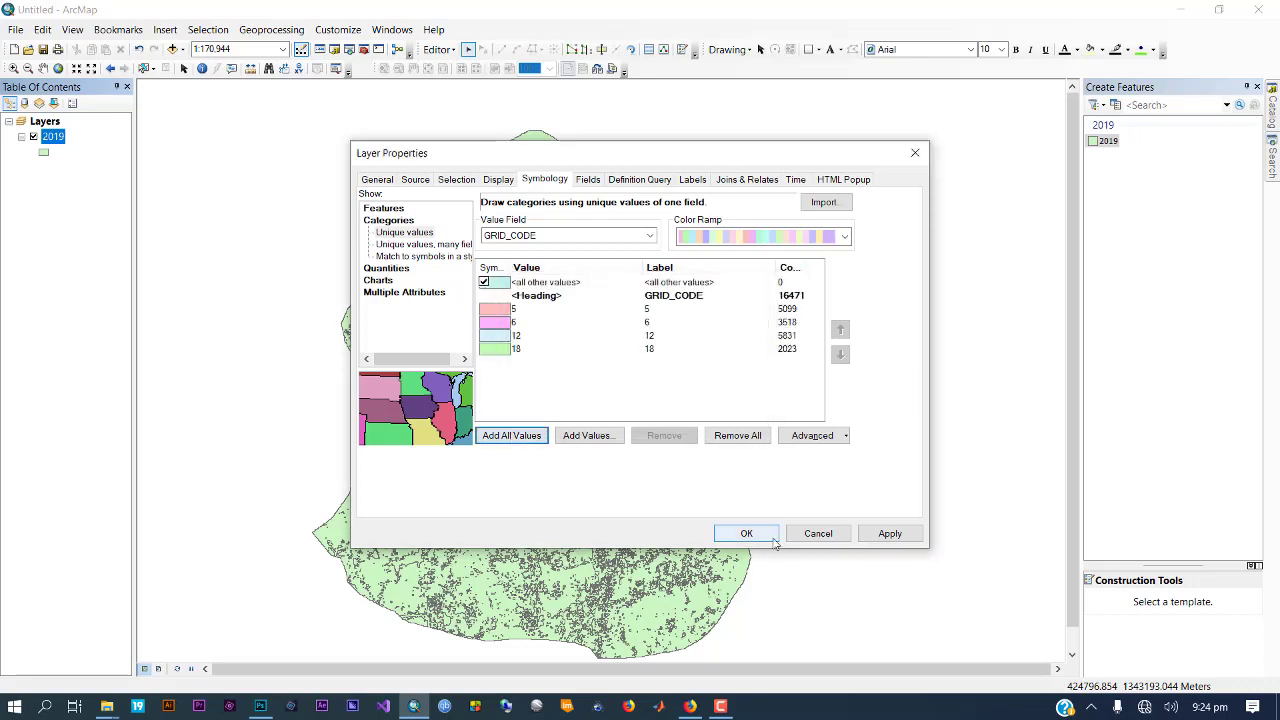
left_click(888, 533)
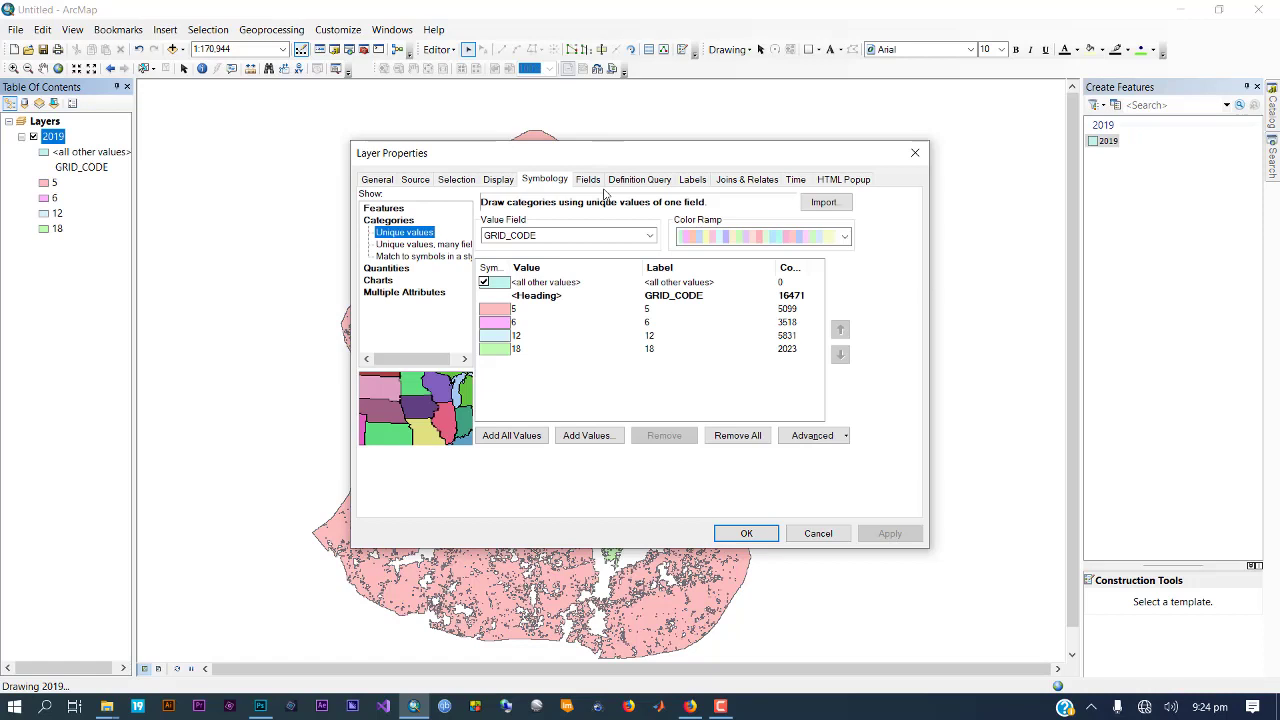
Filter the 2019 layer with the definition query "GRID_CODE" = 5, verifying the expression and applying it
left_click(653, 184)
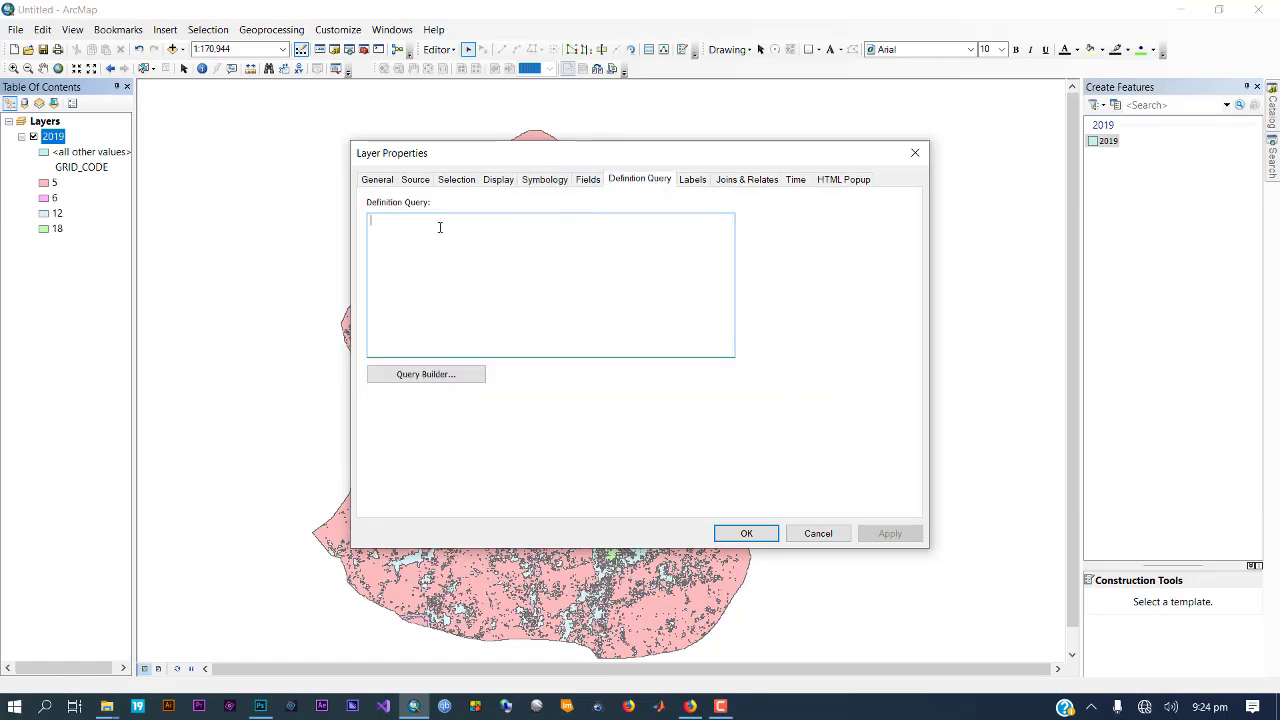
left_click(425, 376)
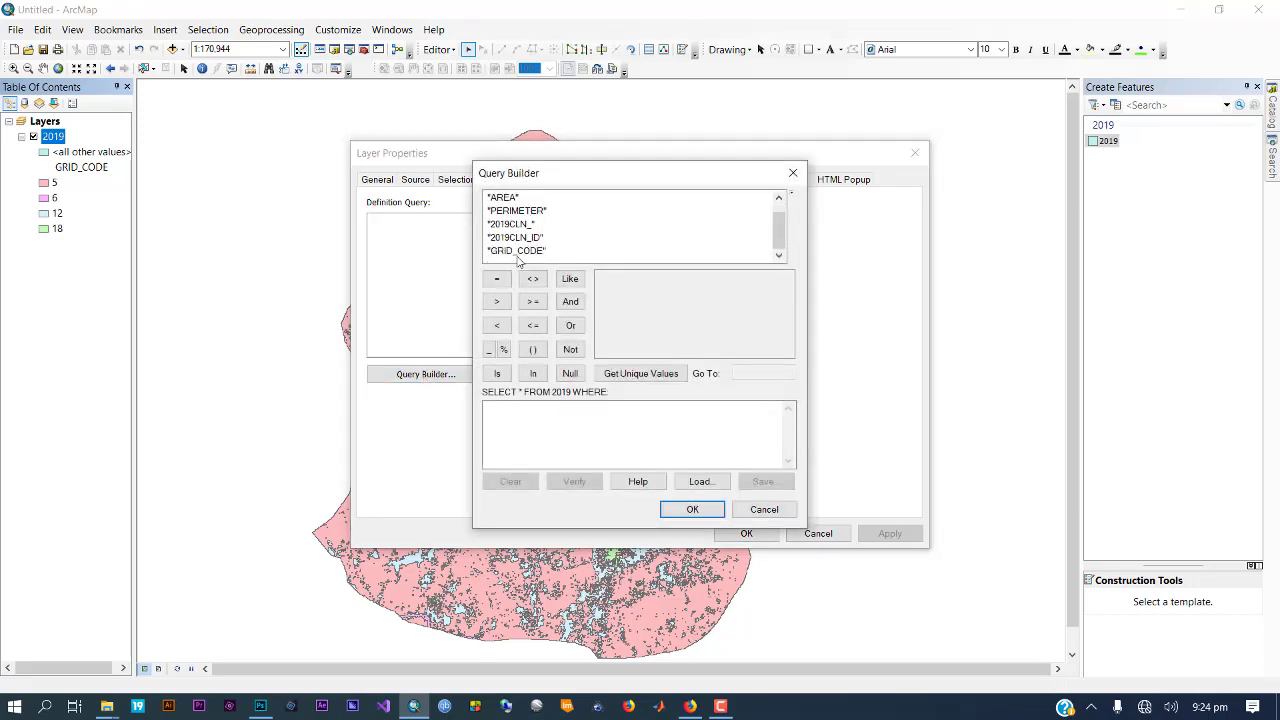
left_click(516, 251)
double_click(516, 251)
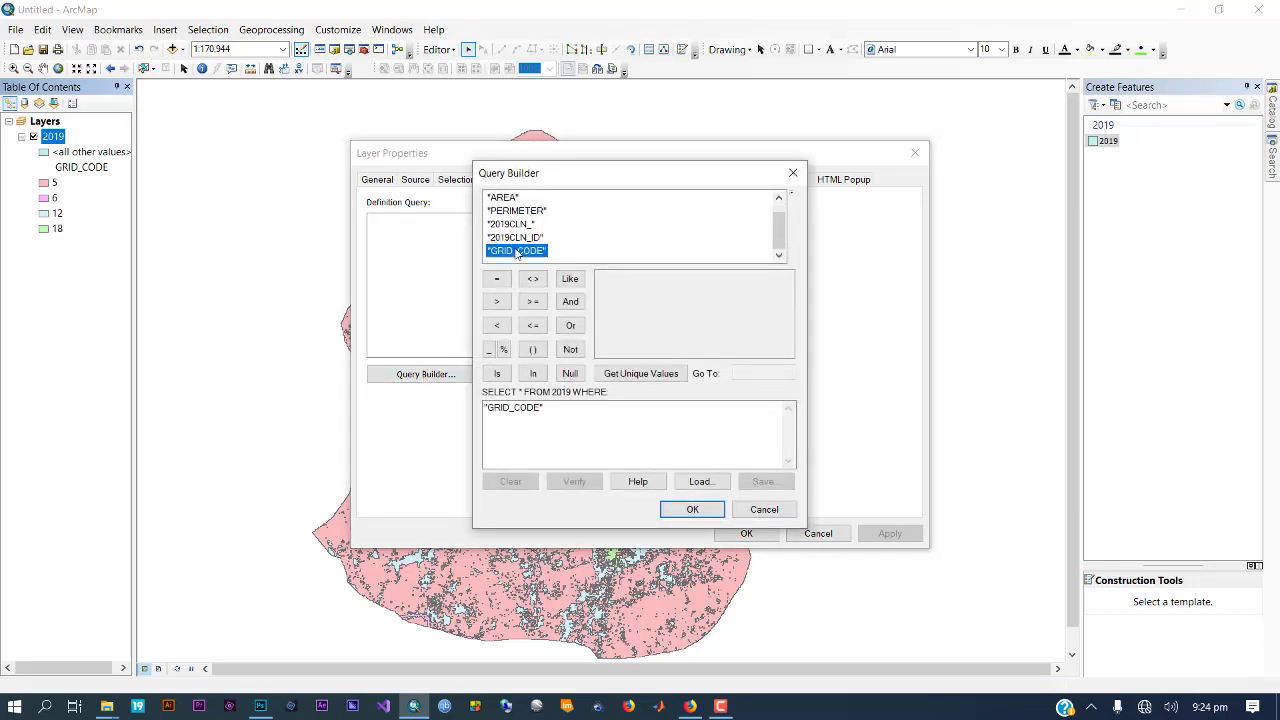
left_click(497, 285)
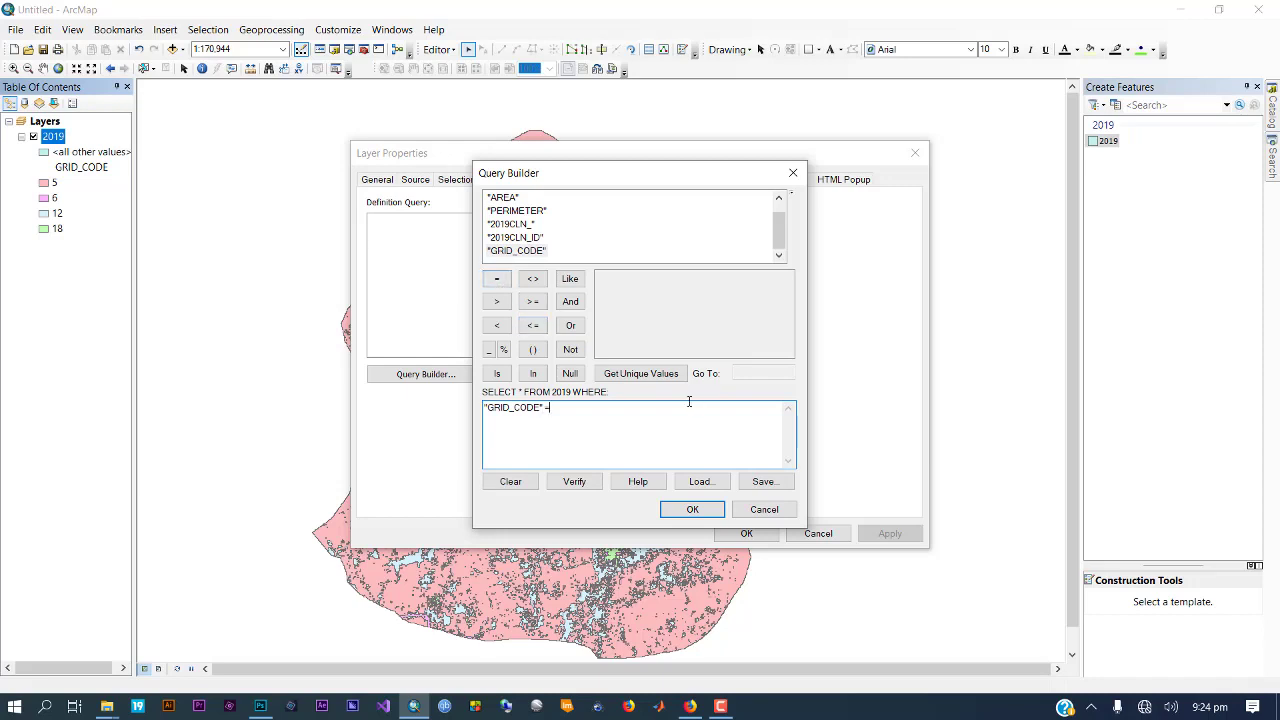
left_click(660, 375)
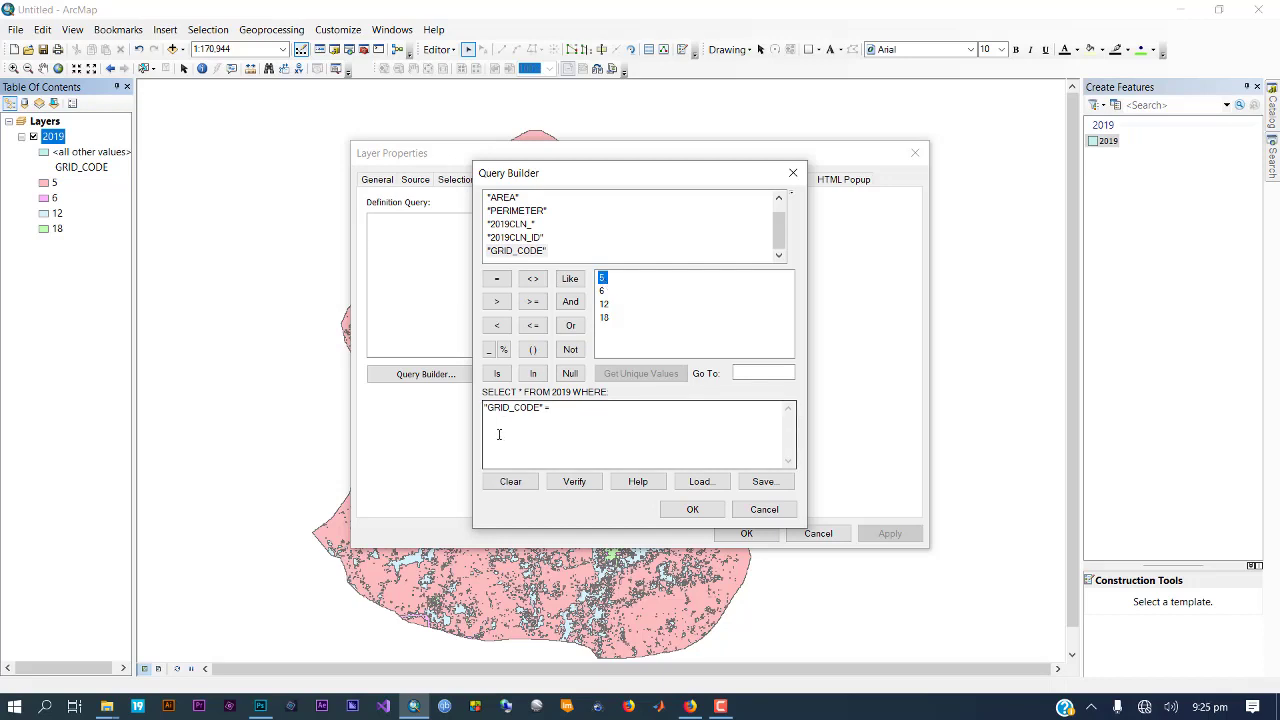
double_click(602, 279)
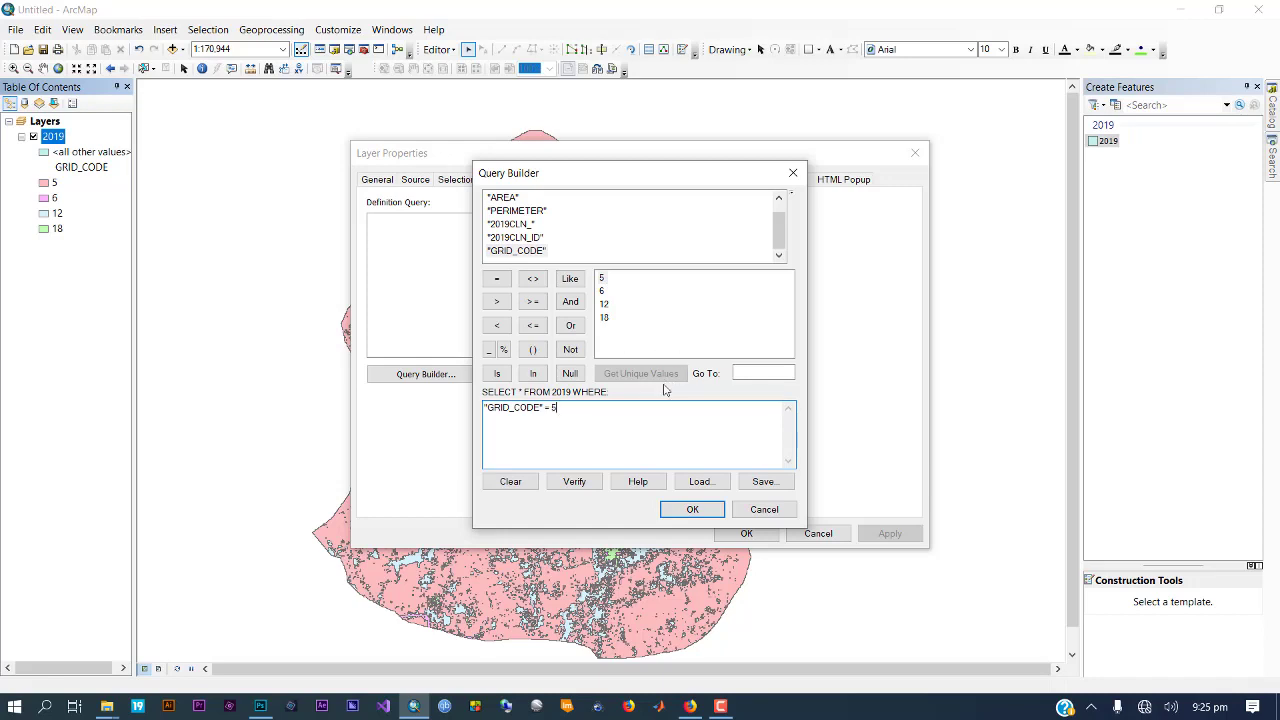
left_click(573, 481)
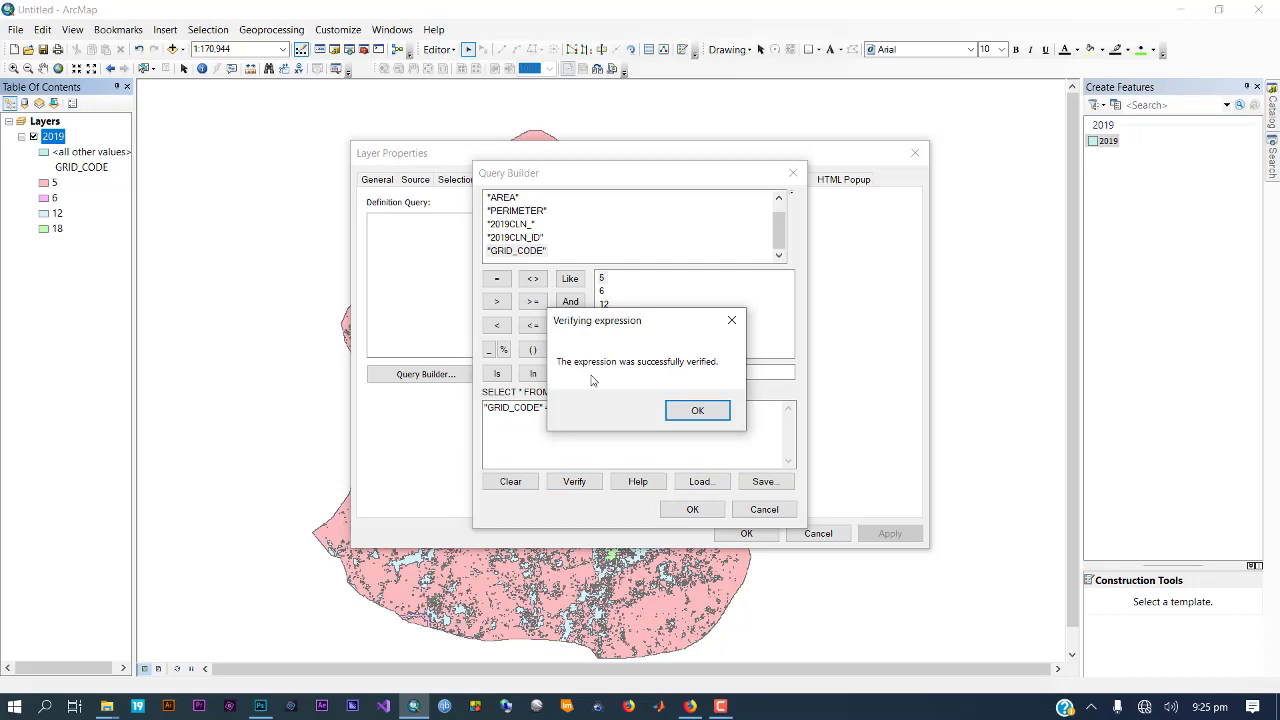
left_click(697, 411)
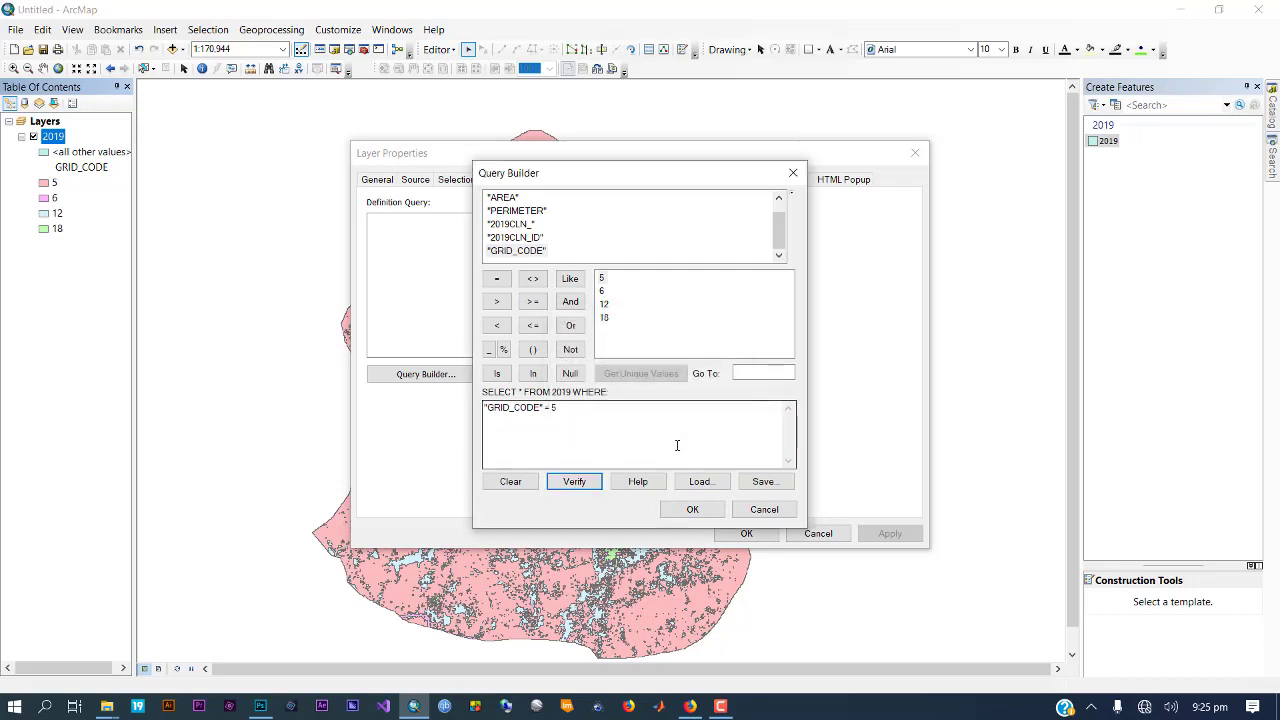
left_click(684, 511)
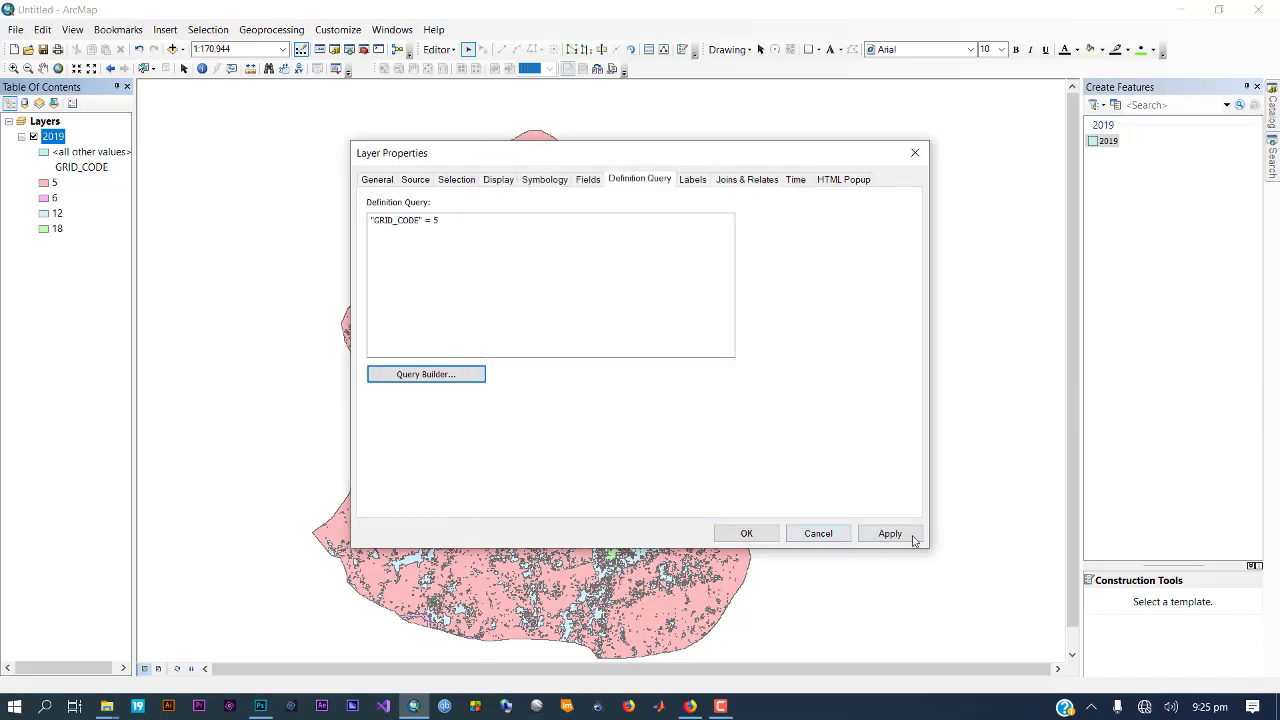
left_click(904, 537)
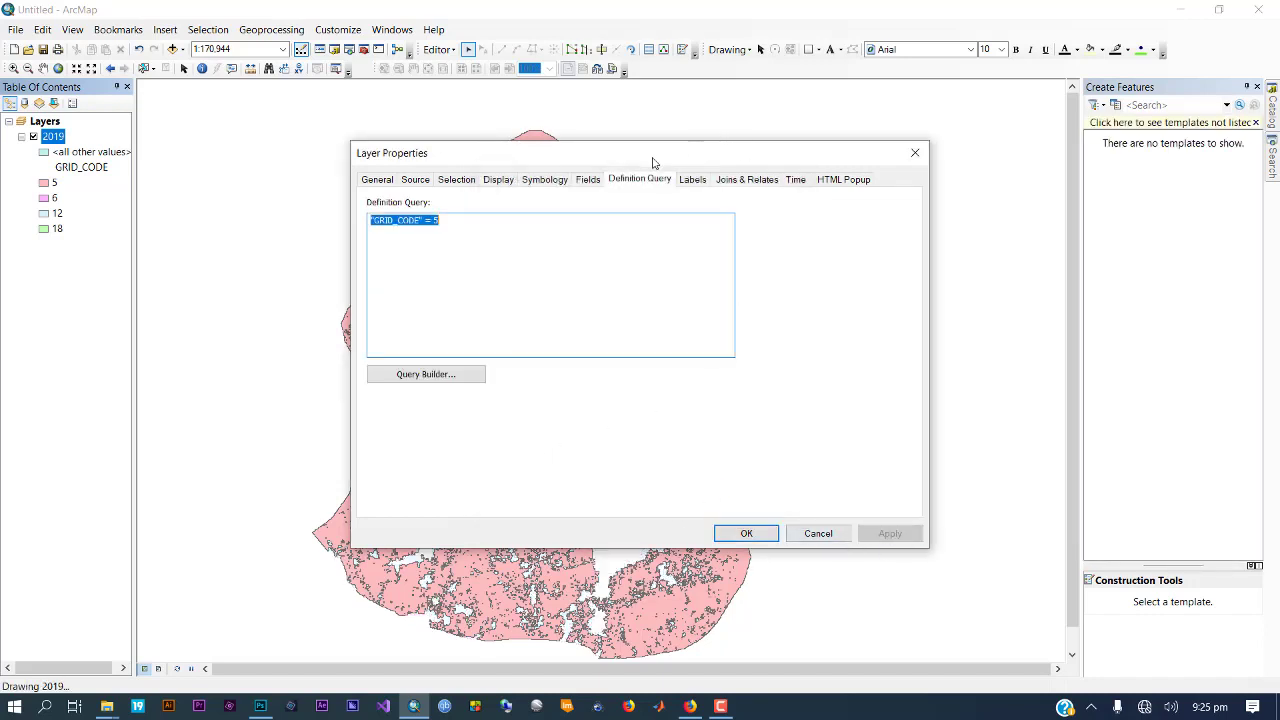
left_click(745, 533)
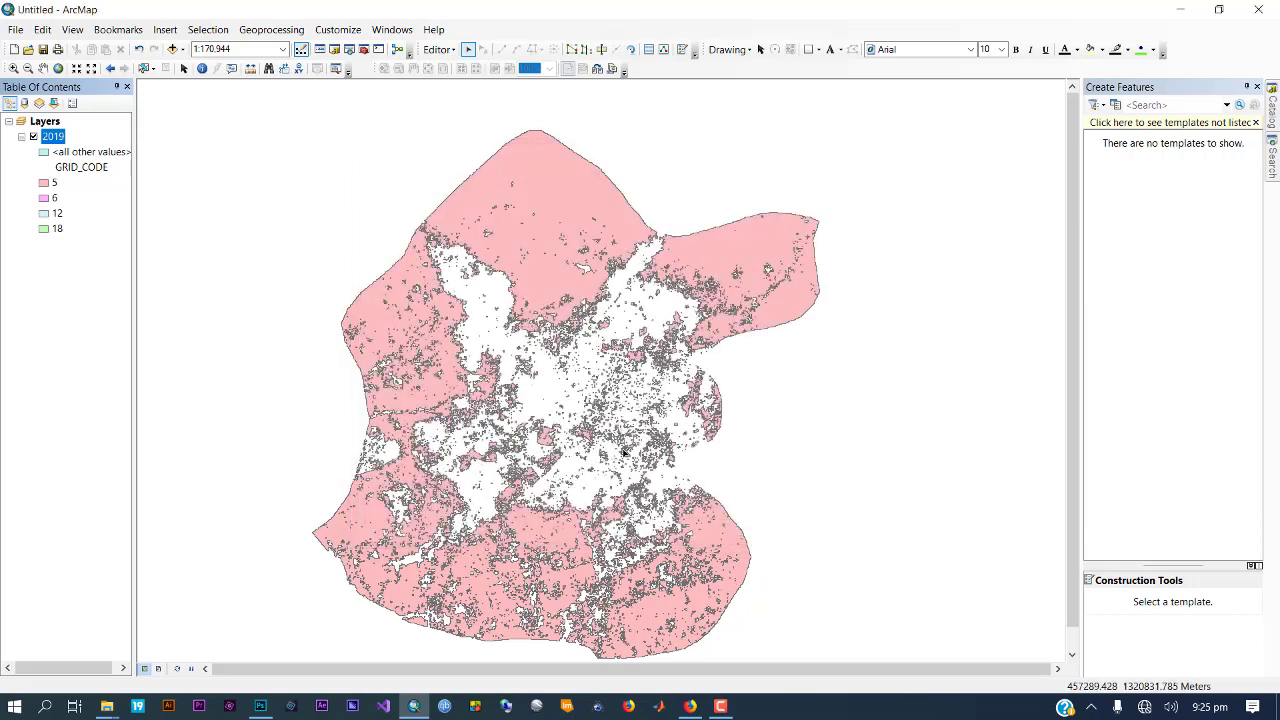
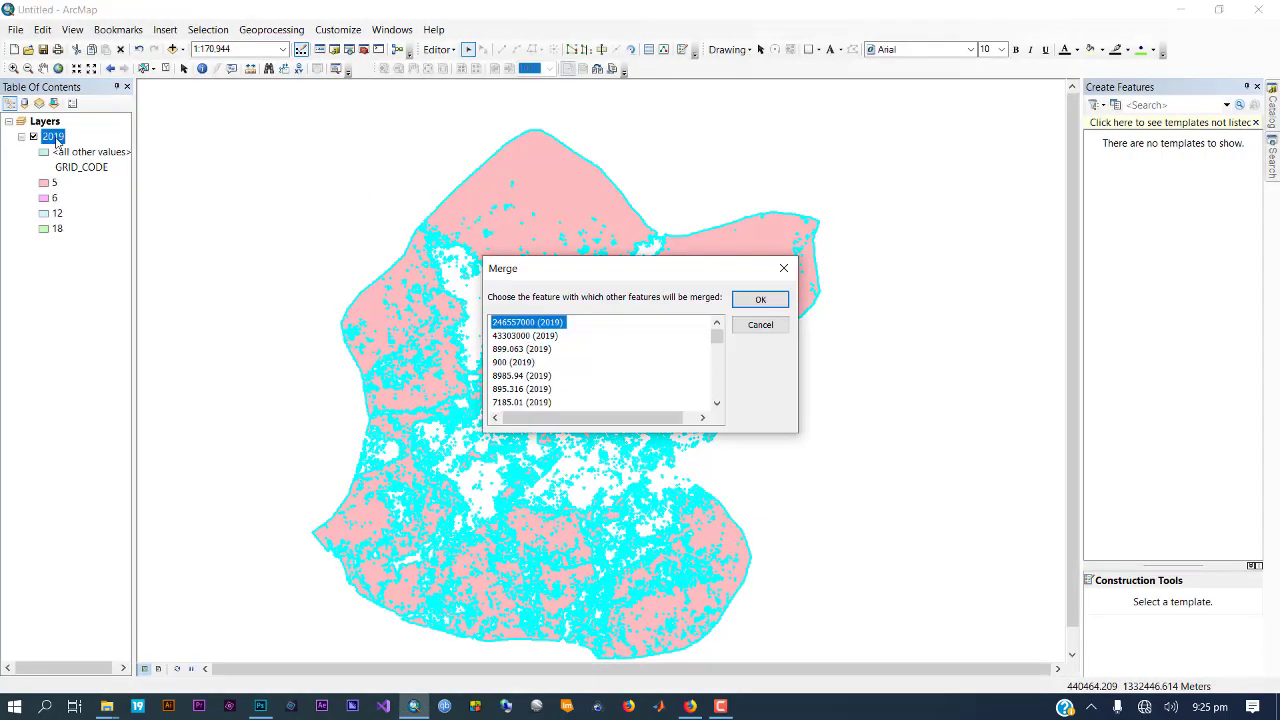
left_click(760, 302)
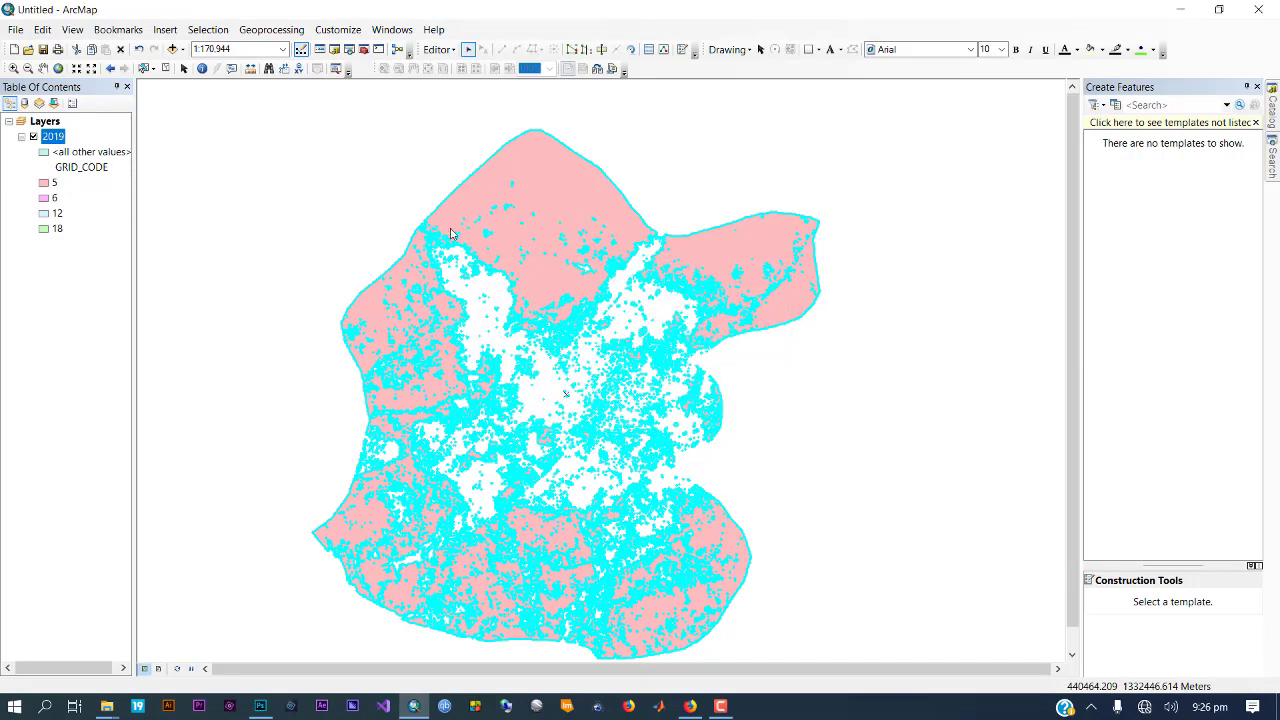
left_click(584, 296)
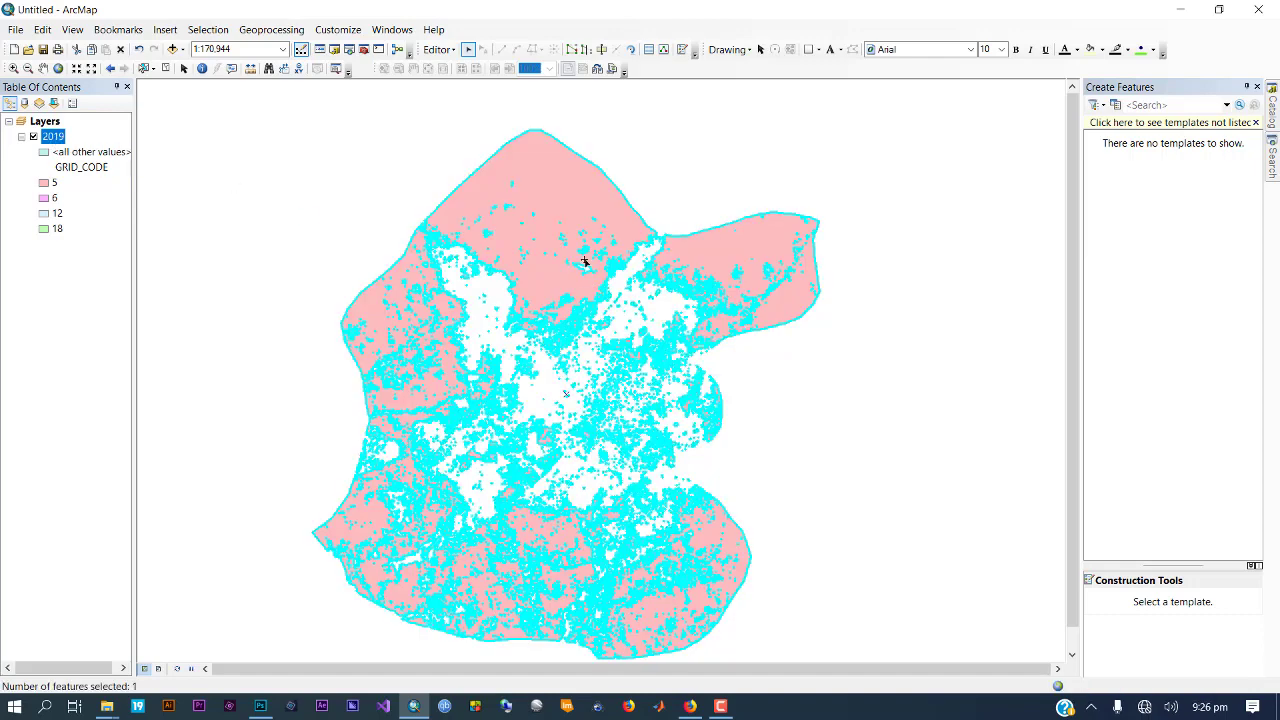
Change the 2019 layer's definition query to "GRID_CODE" = 6
double_click(53, 136)
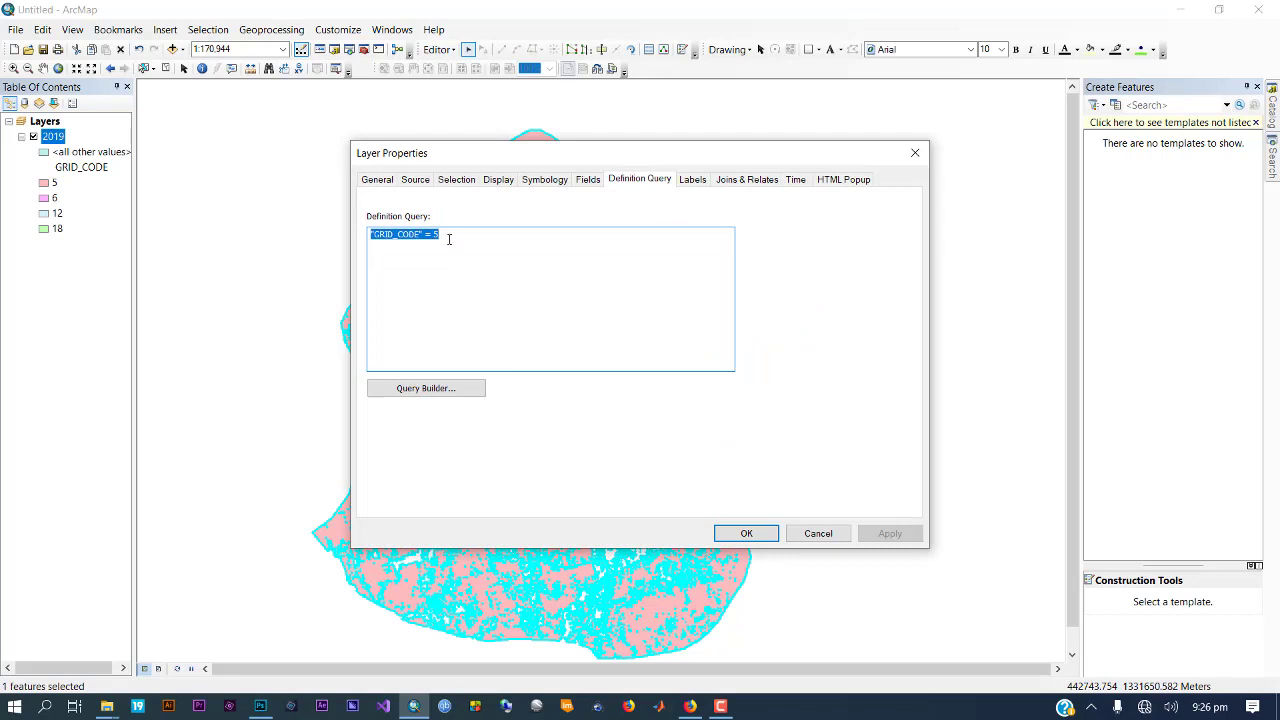
left_click(449, 239)
key("BackSpace")
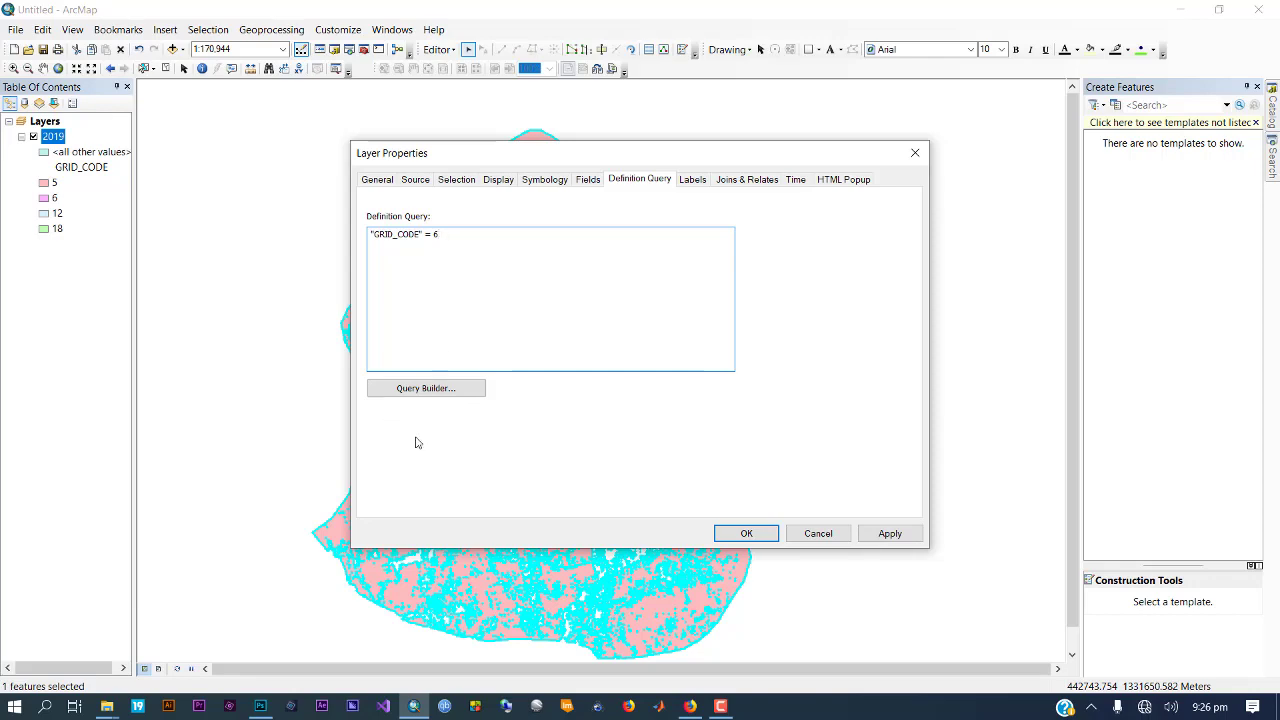
left_click(744, 531)
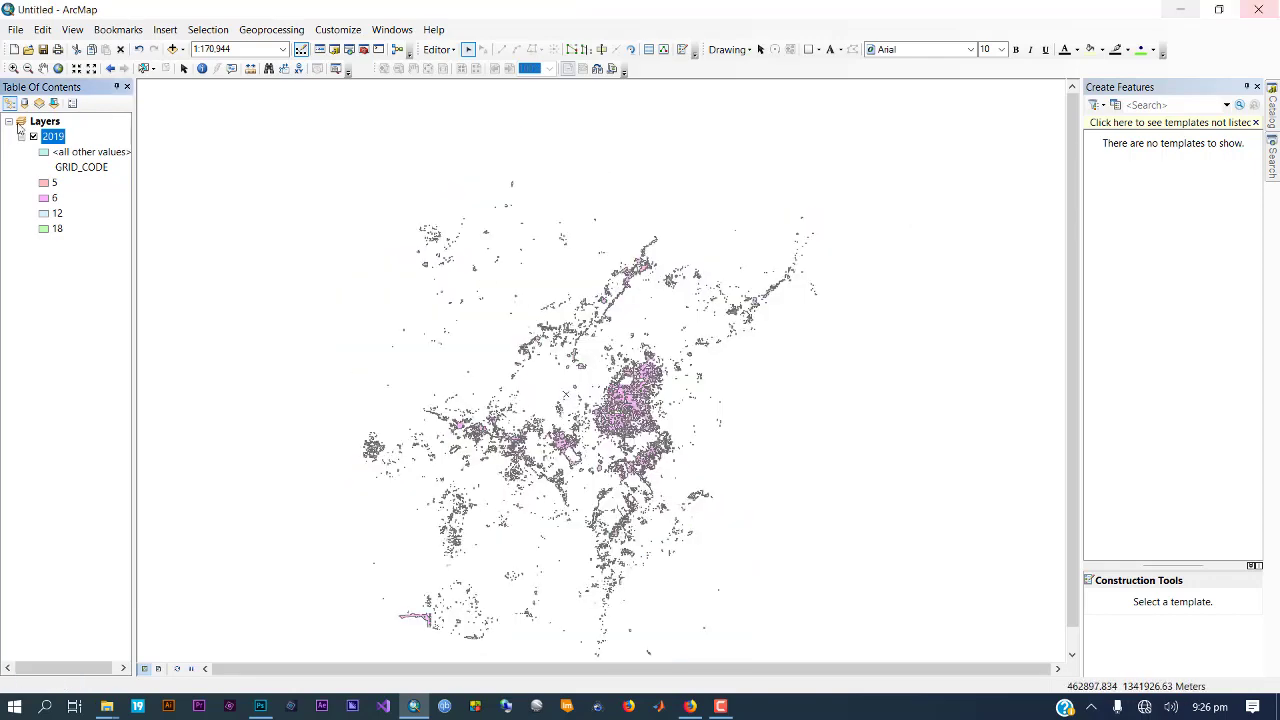
Select all GRID_CODE 6 features of the 2019 layer and merge them into the first listed feature, 9885.94 (2019)
right_click(53, 139)
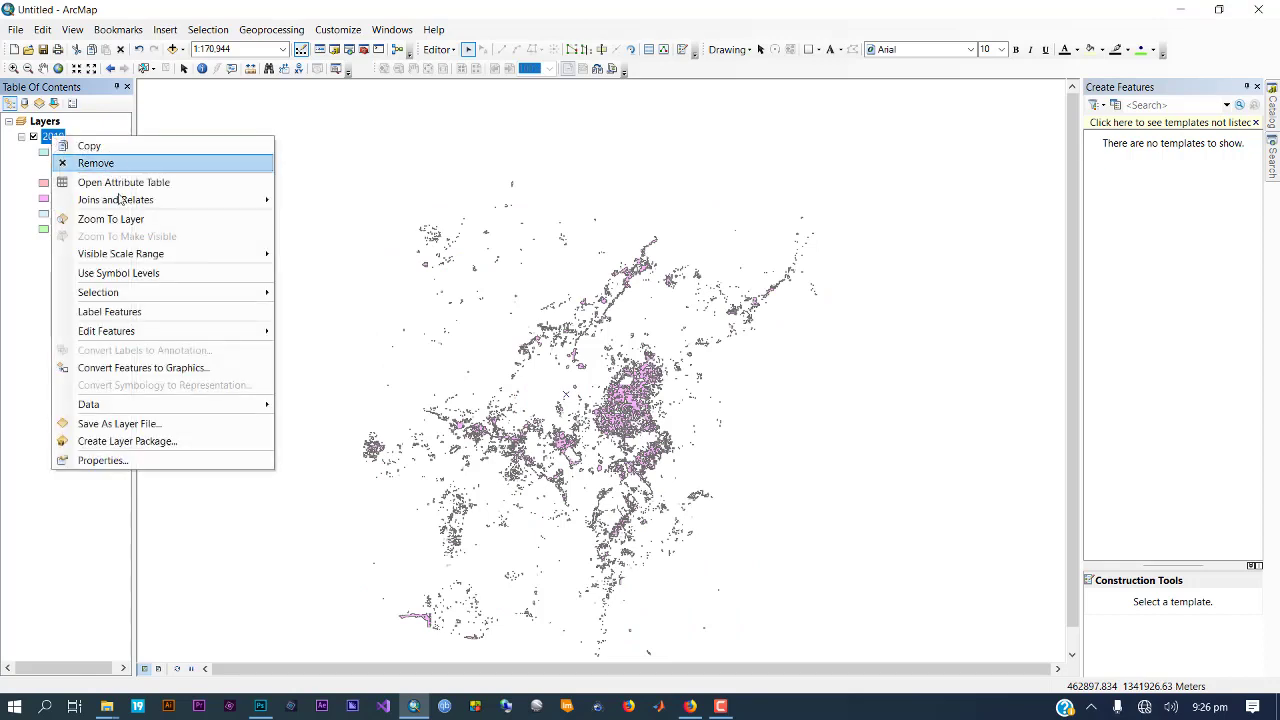
mouse_move(130, 292)
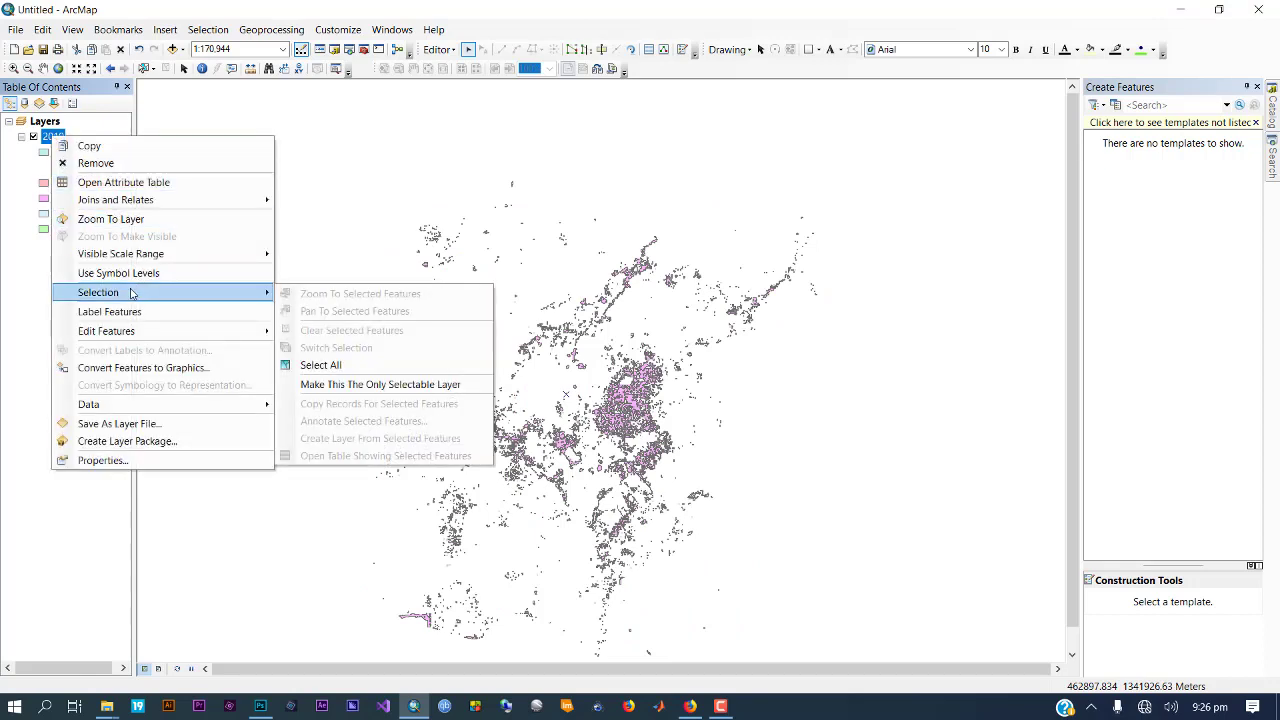
left_click(320, 365)
left_click(698, 430)
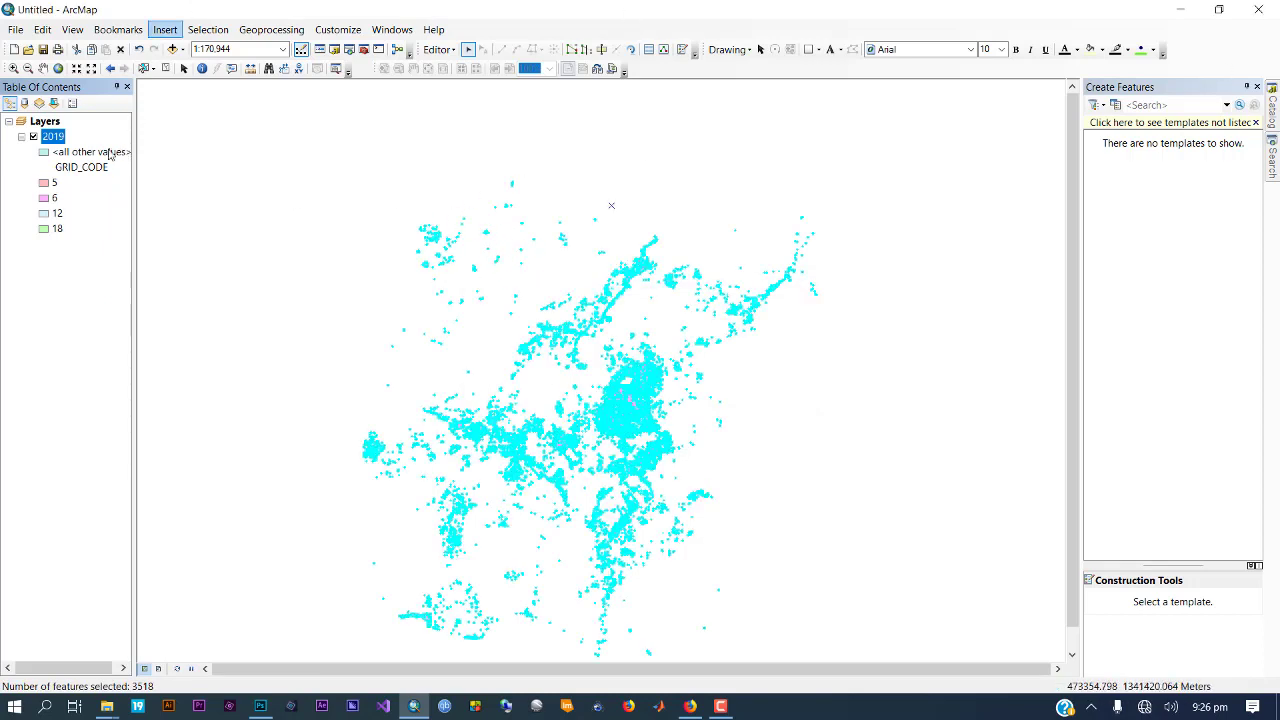
left_click(59, 140)
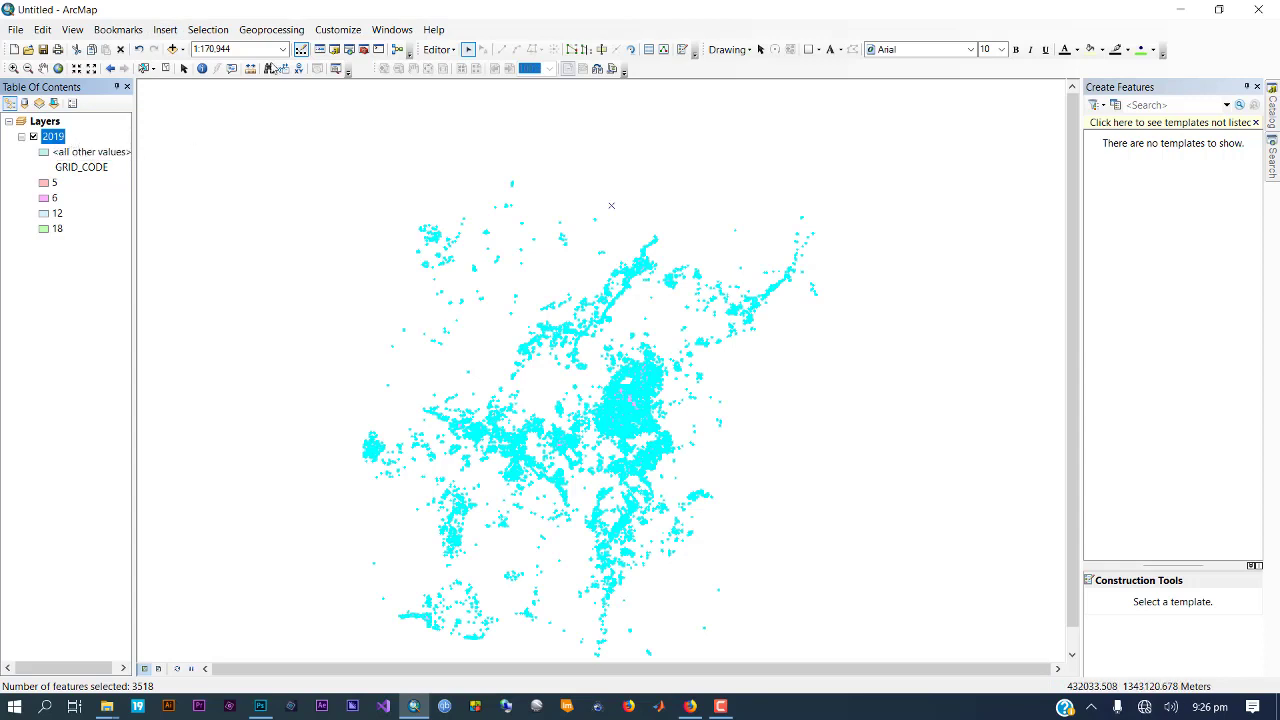
left_click(436, 50)
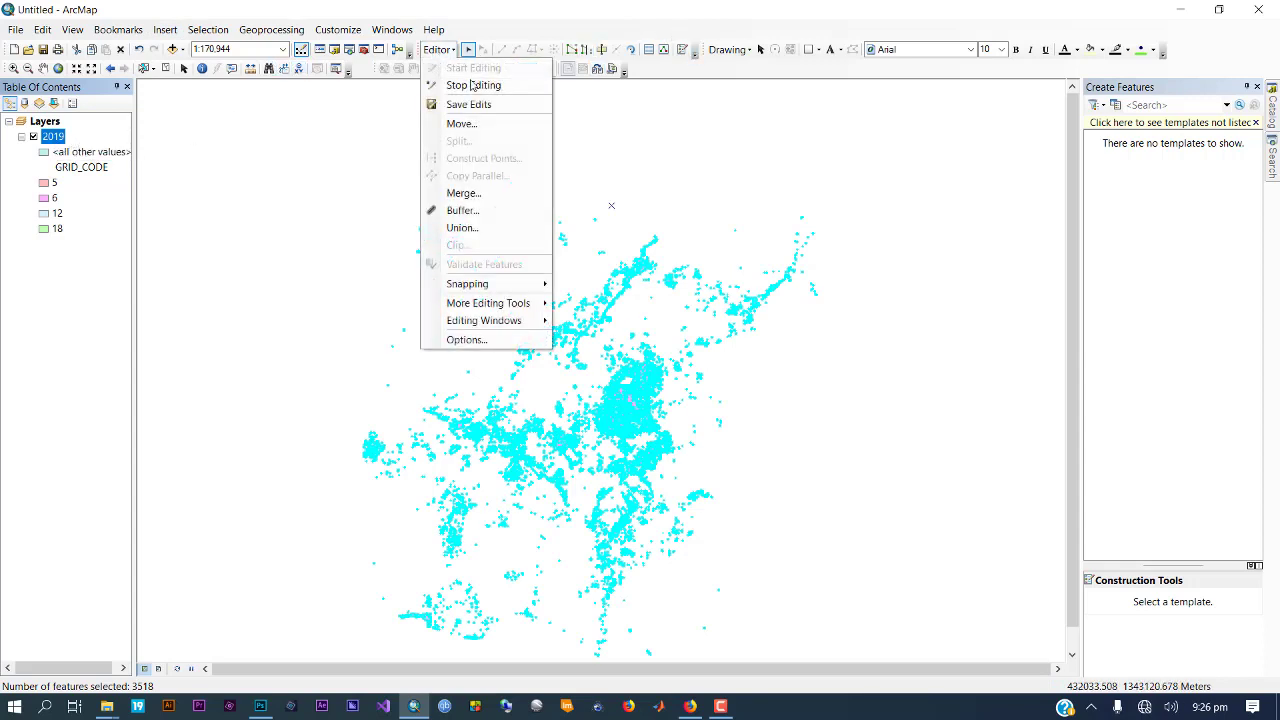
left_click(466, 193)
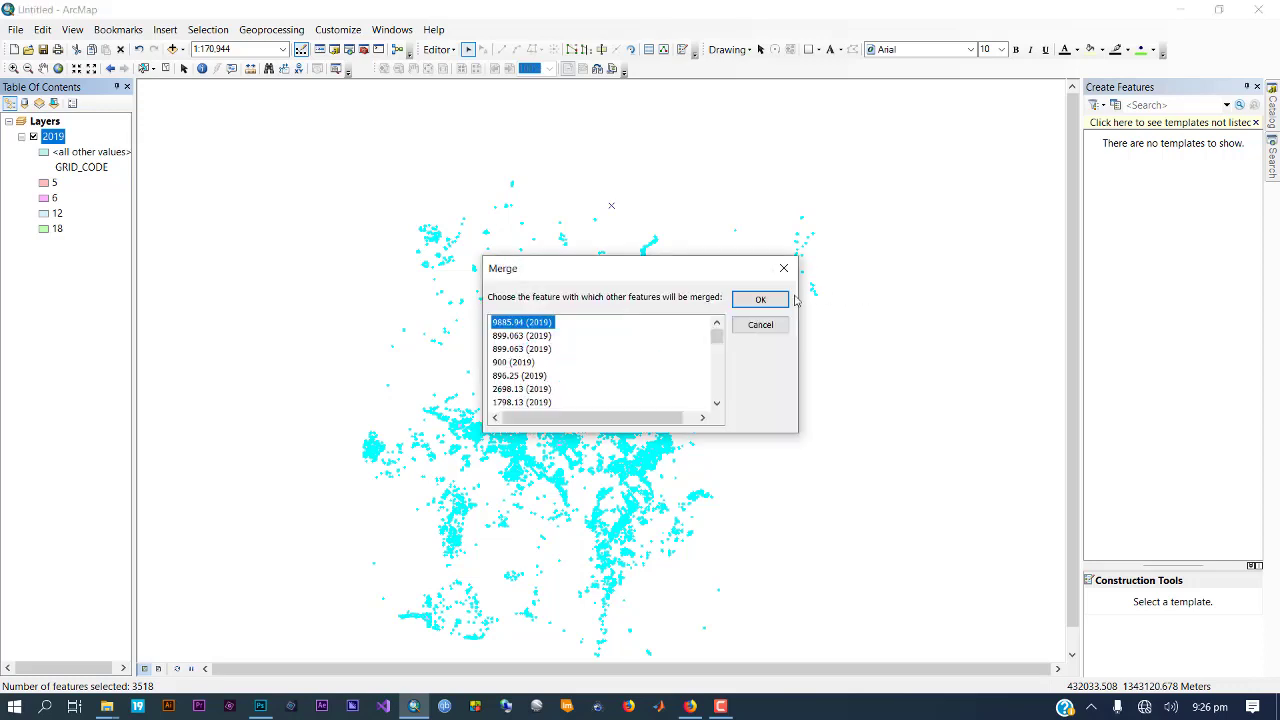
left_click(760, 300)
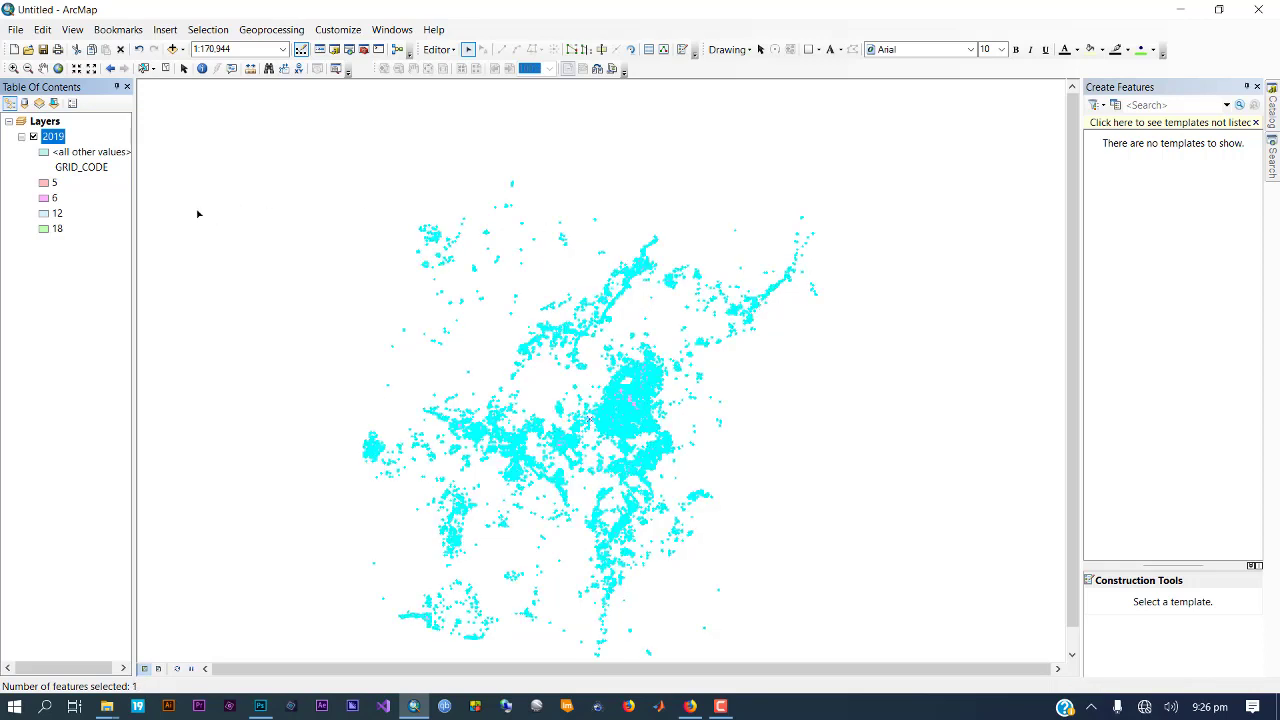
Change the 2019 layer's definition query to "GRID_CODE" = 12
left_click(52, 132)
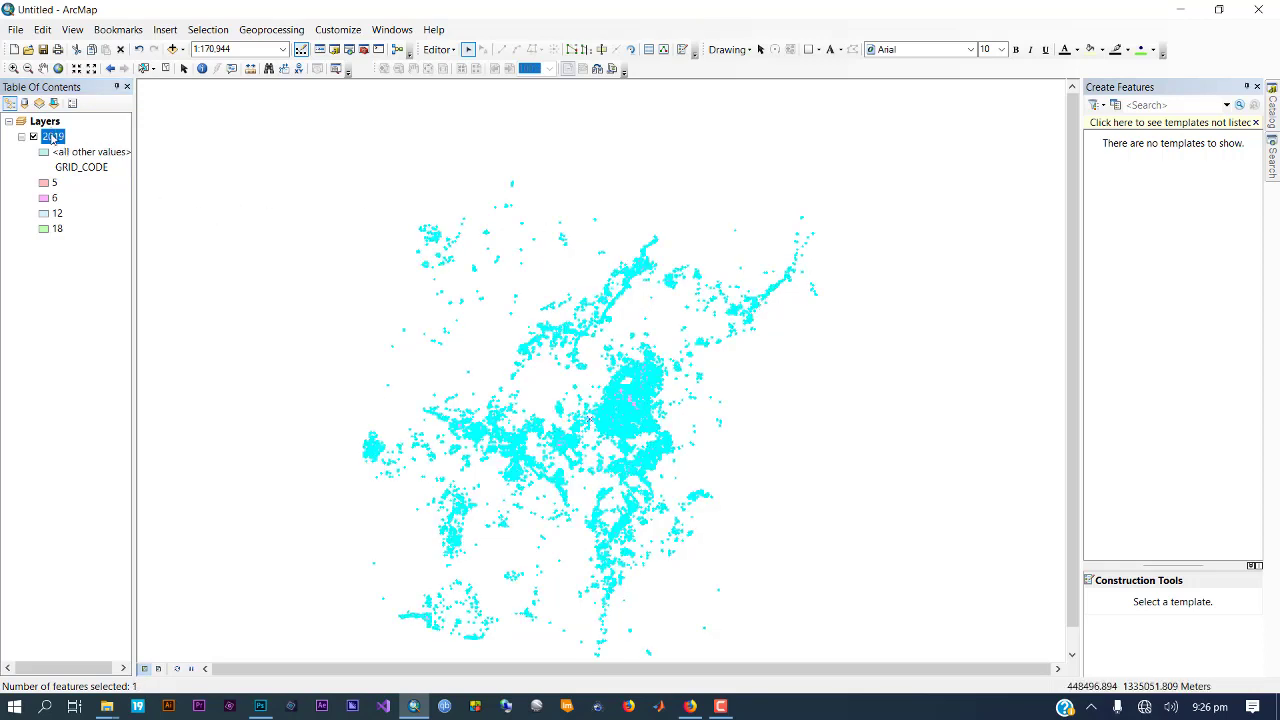
right_click(52, 137)
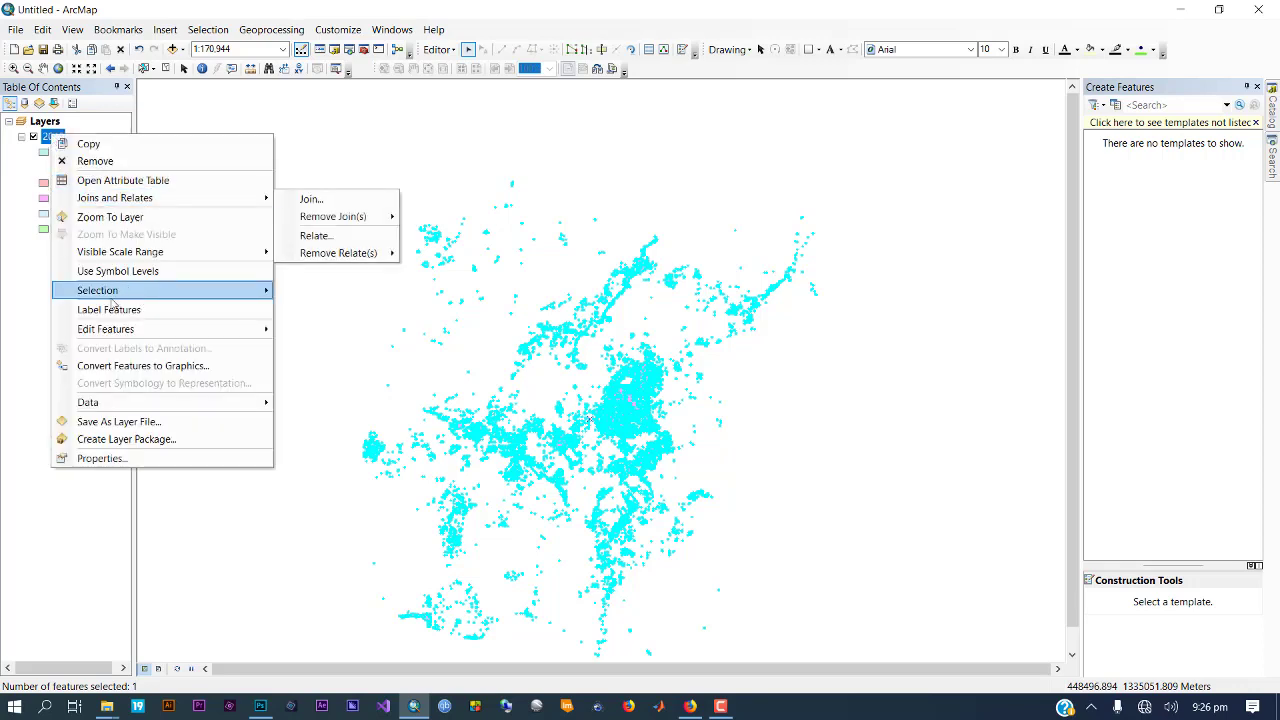
mouse_move(112, 338)
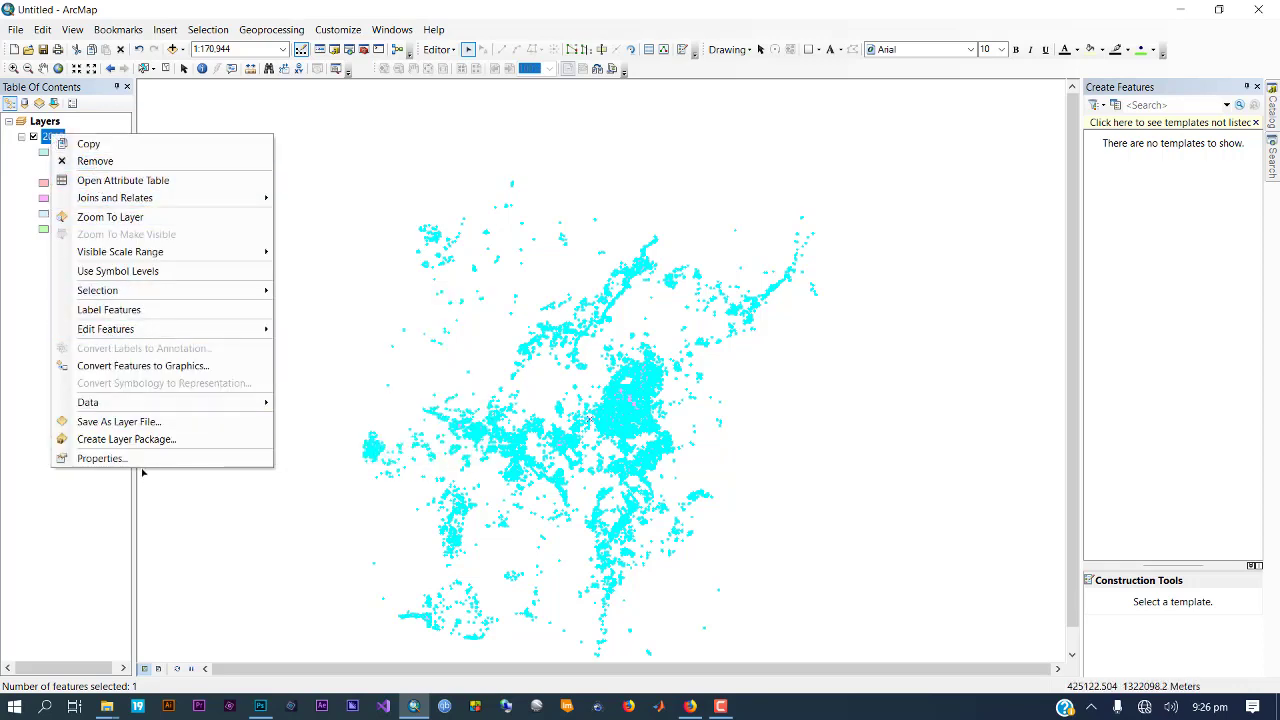
left_click(100, 458)
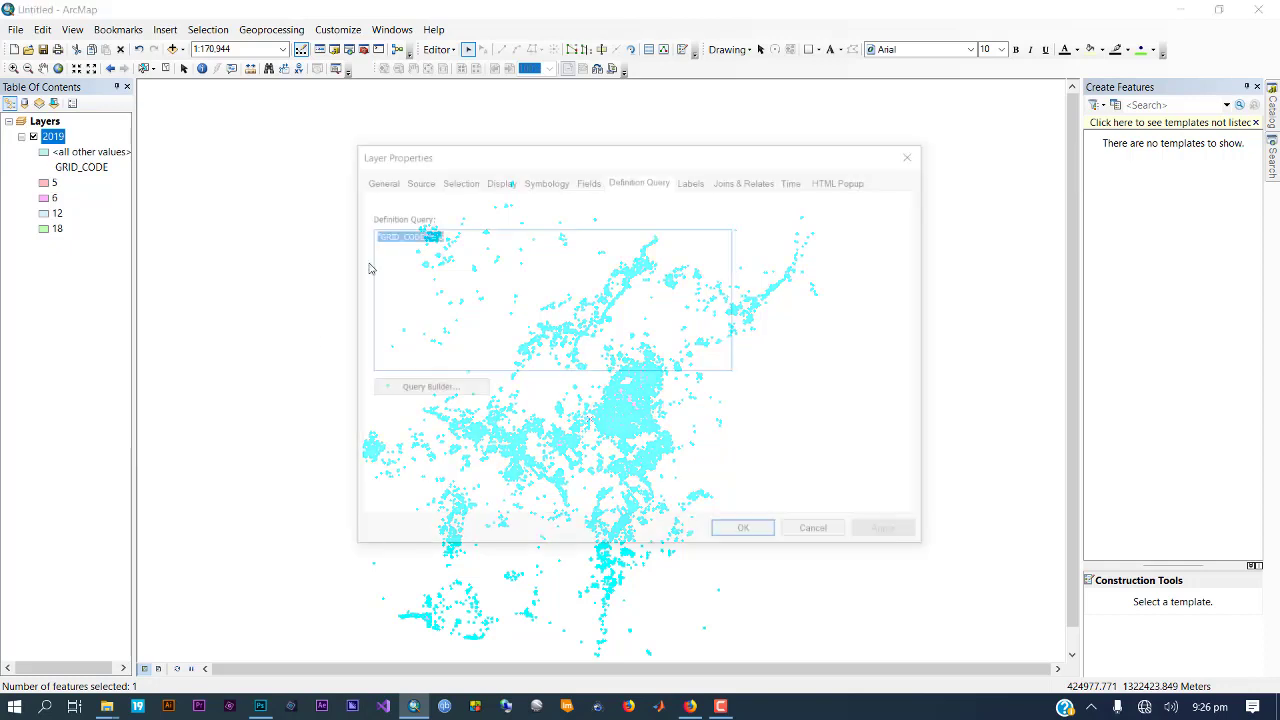
left_click(444, 234)
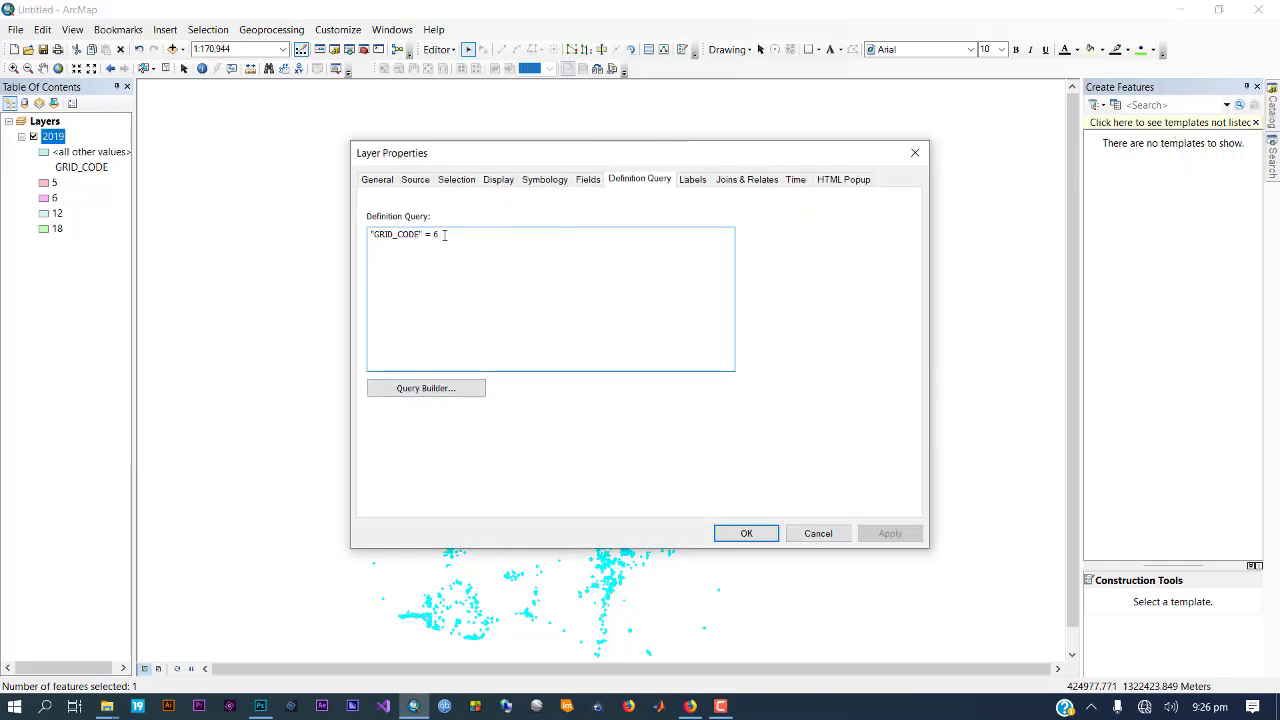
key("BackSpace")
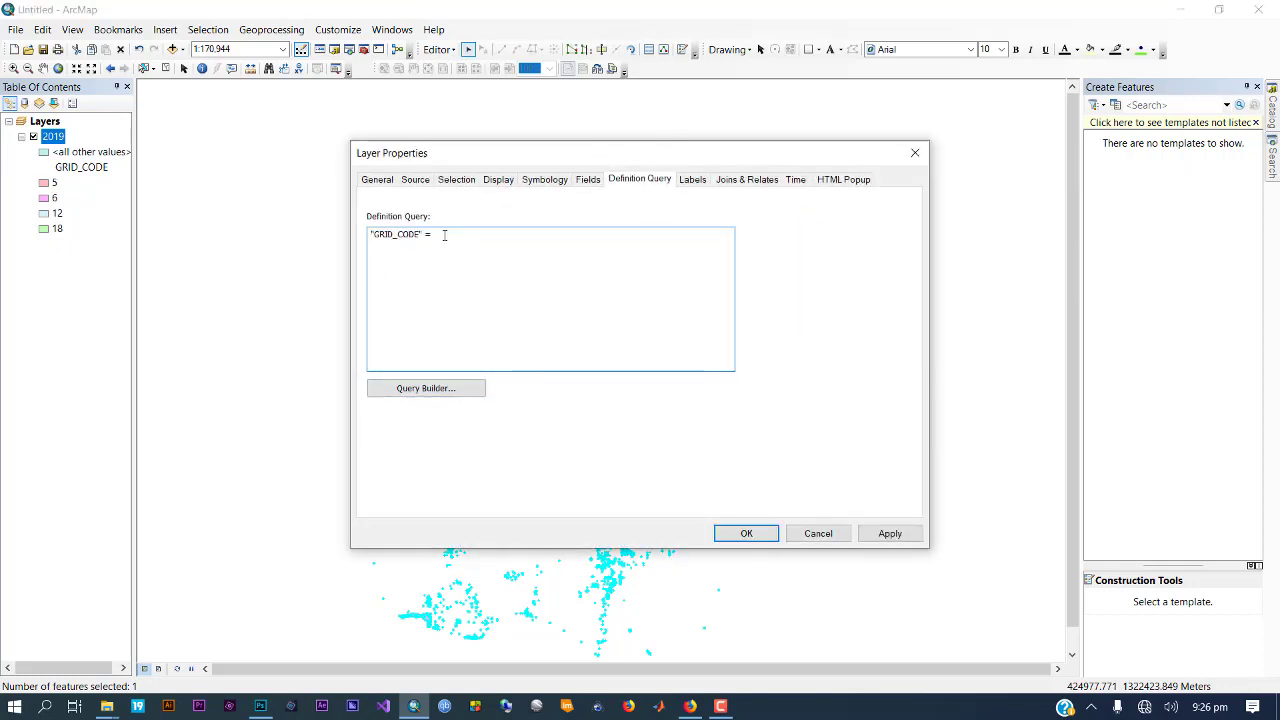
left_click(746, 533)
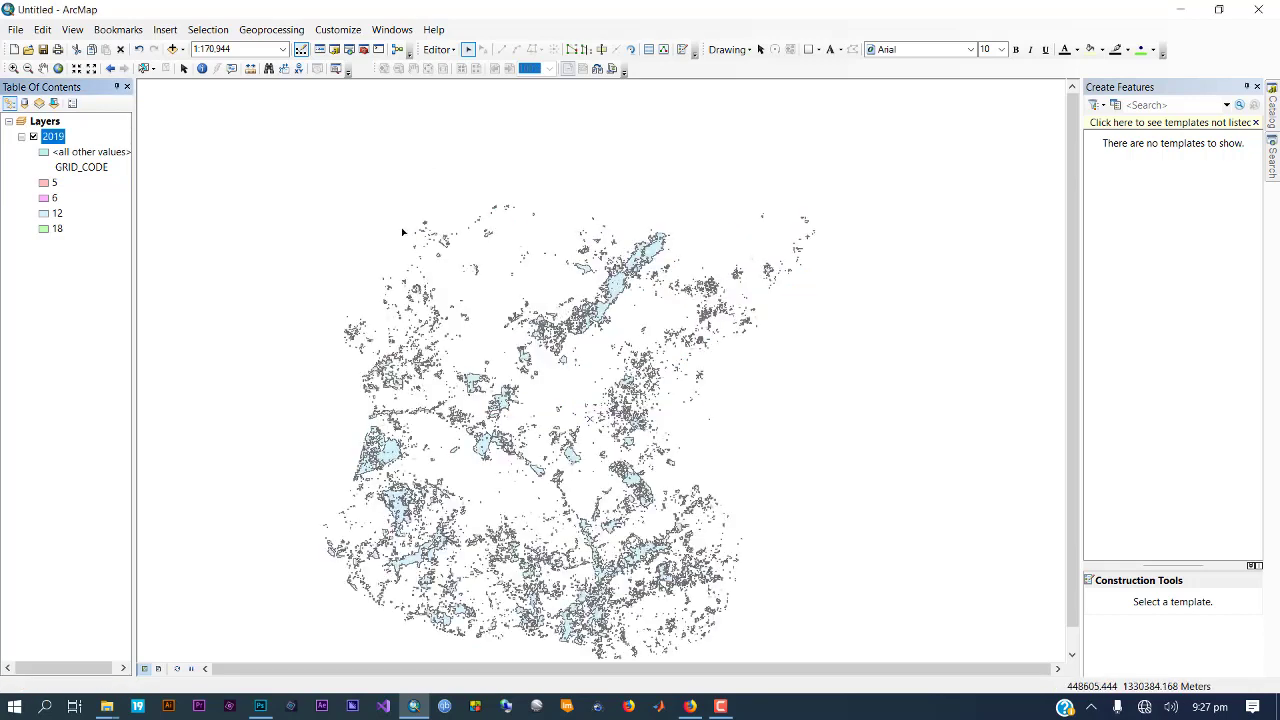
Select all GRID_CODE 12 features of the 2019 layer and merge them into the first listed feature, 5388.76 (2019)
right_click(52, 140)
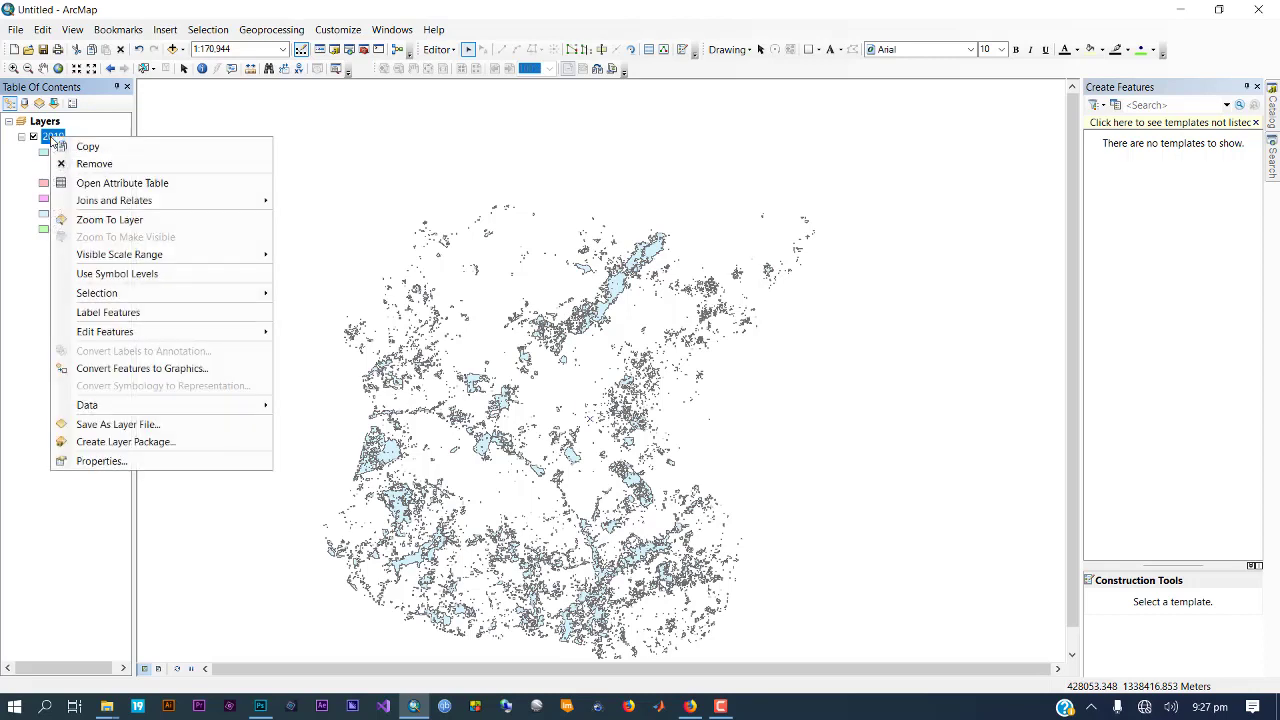
mouse_move(119, 296)
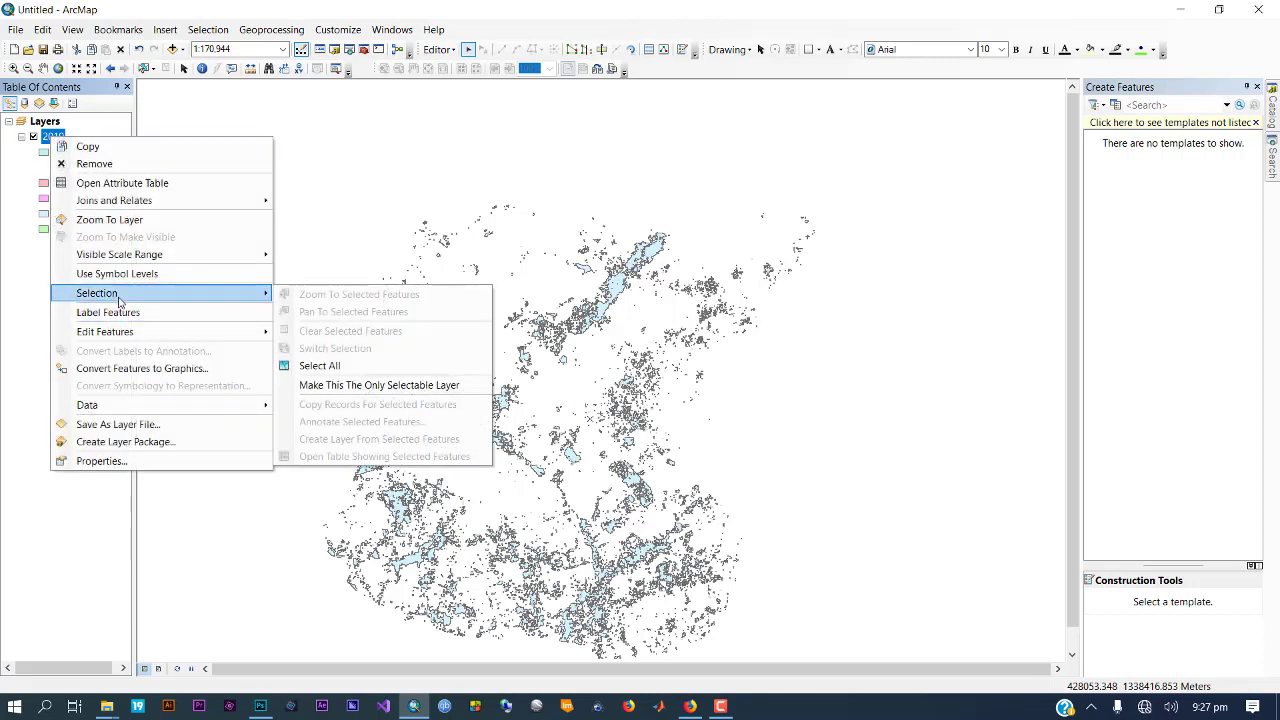
left_click(329, 371)
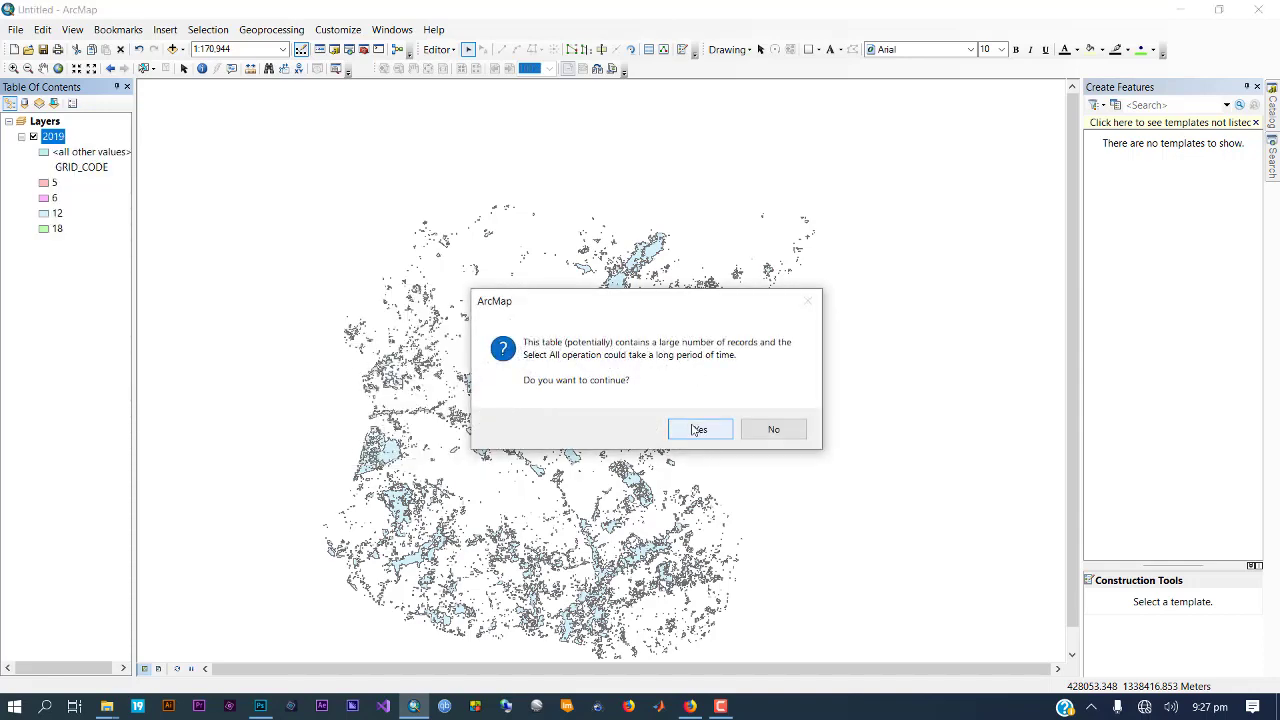
left_click(697, 430)
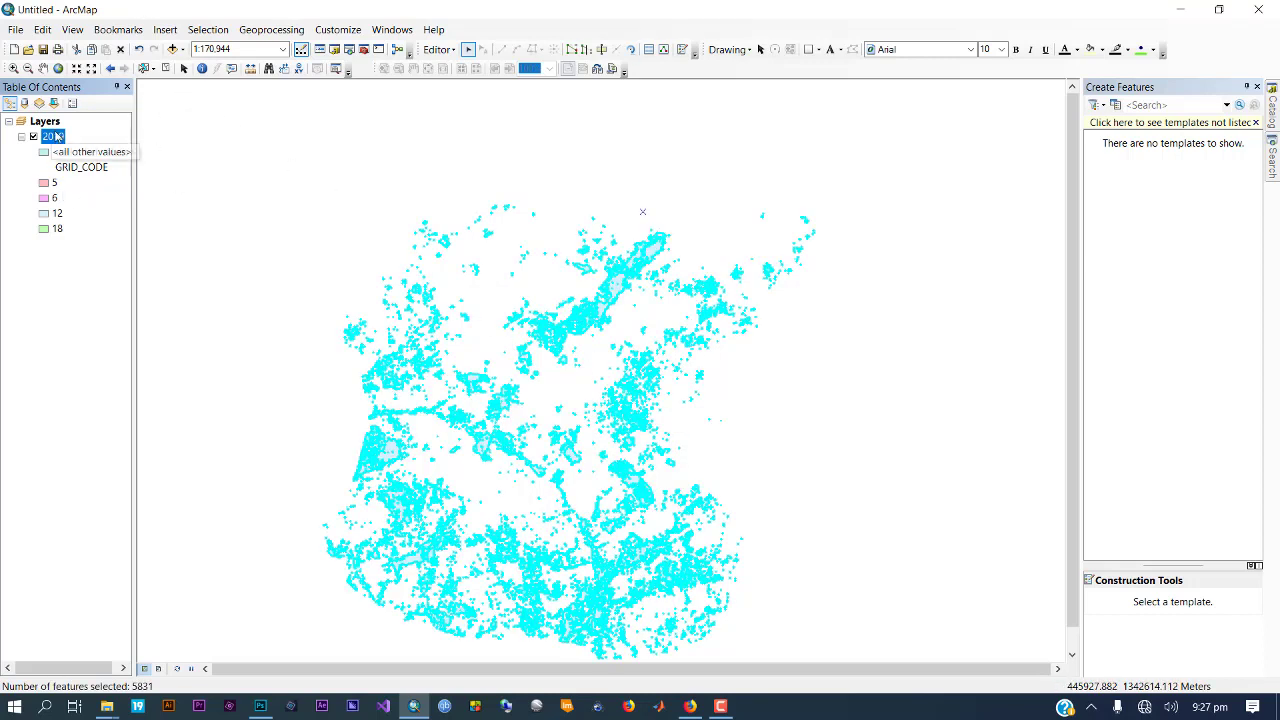
left_click(438, 49)
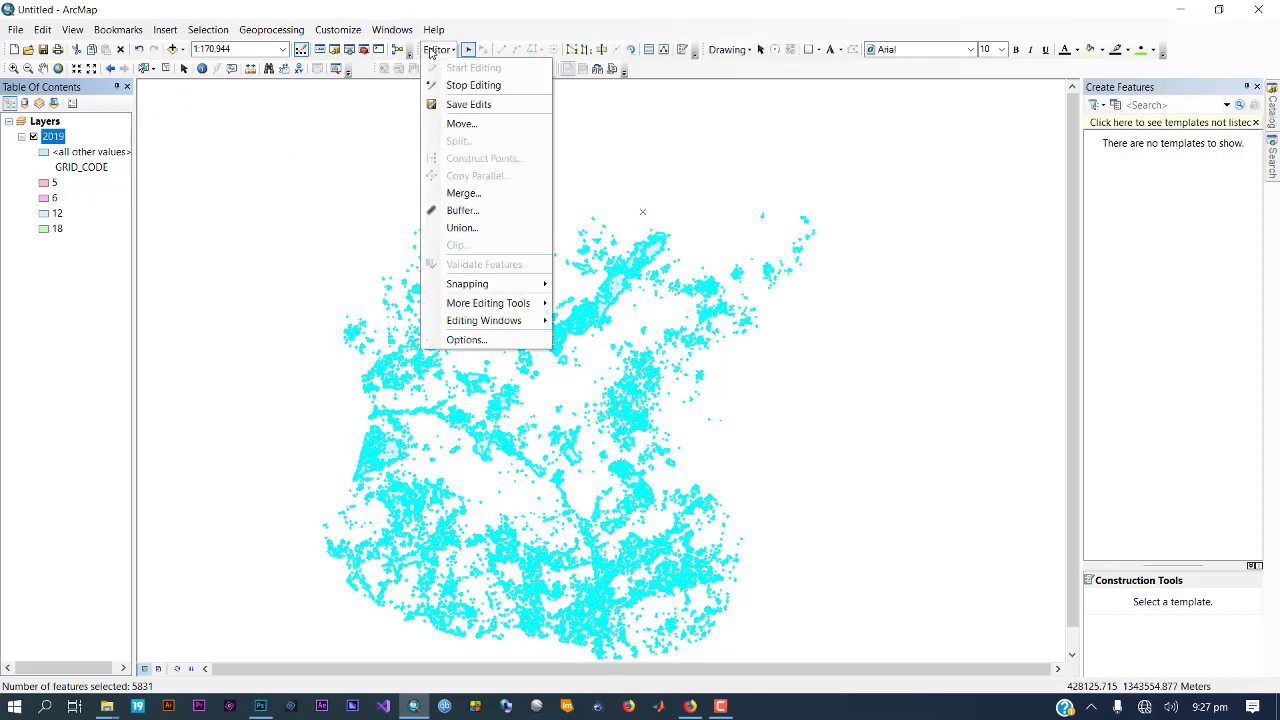
left_click(467, 194)
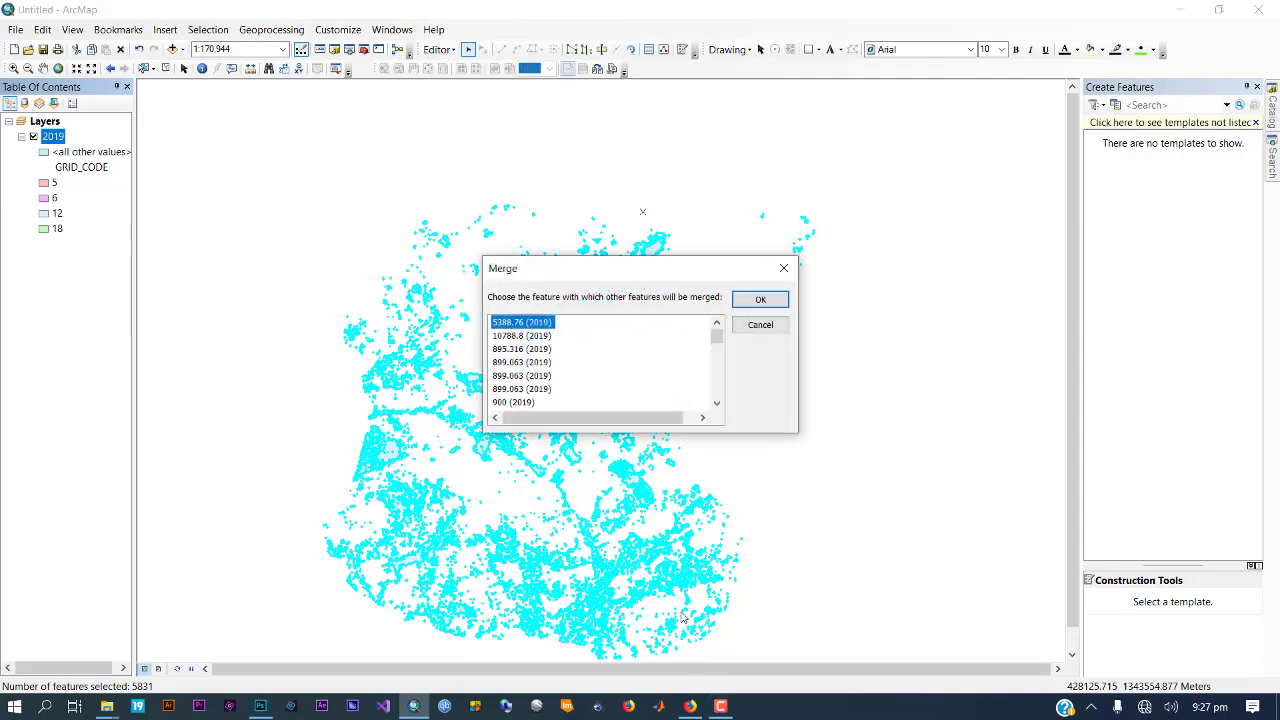
left_click(760, 300)
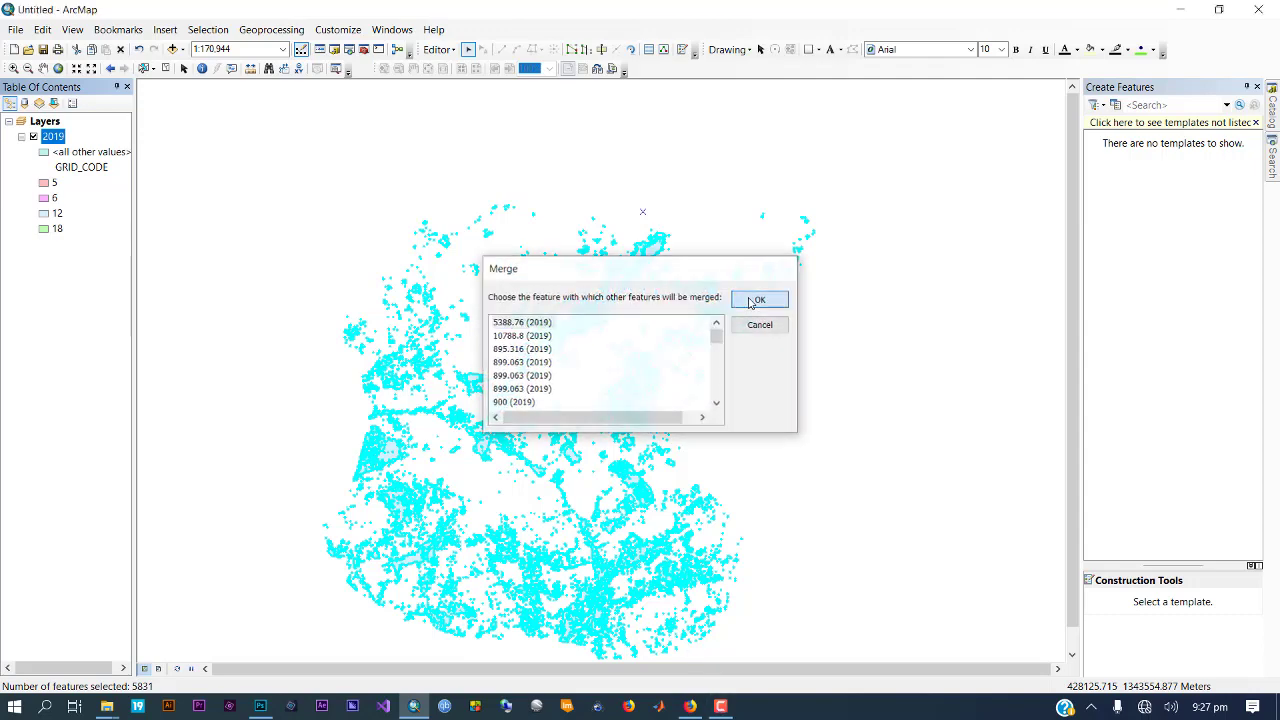
left_click(719, 706)
left_click(282, 284)
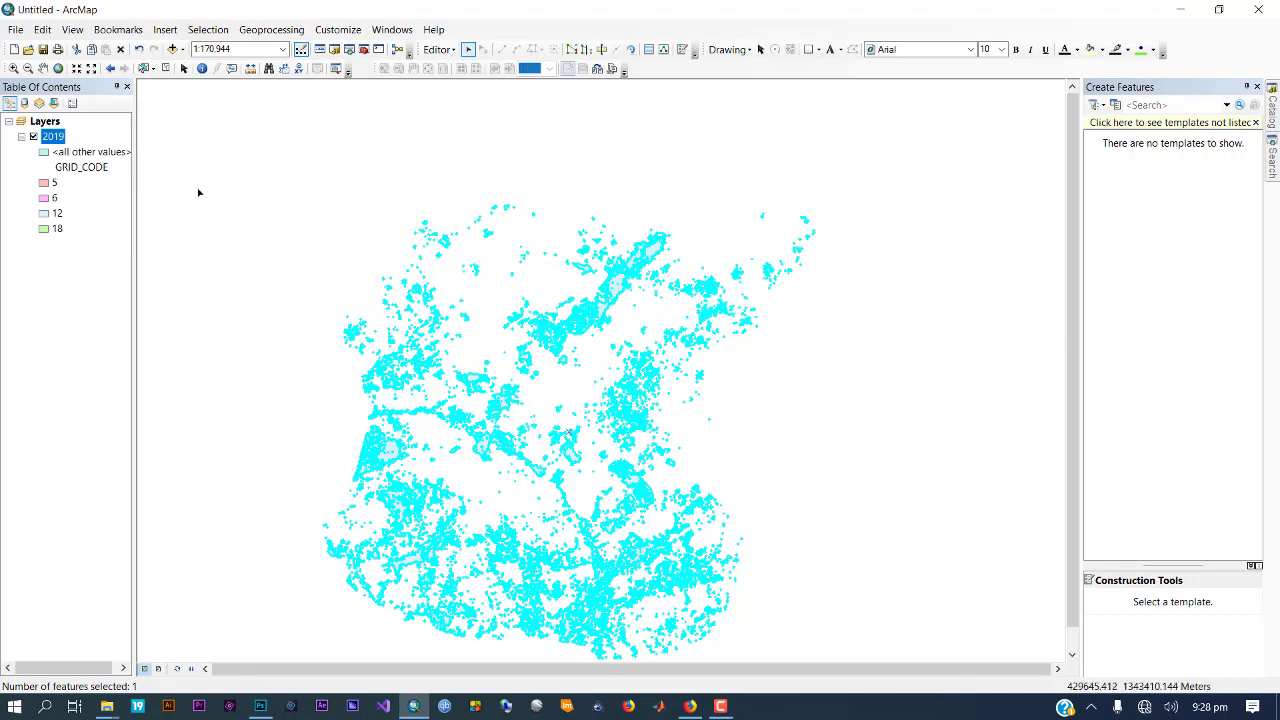
Change the 2019 layer's definition query to "GRID_CODE" = 18
double_click(53, 138)
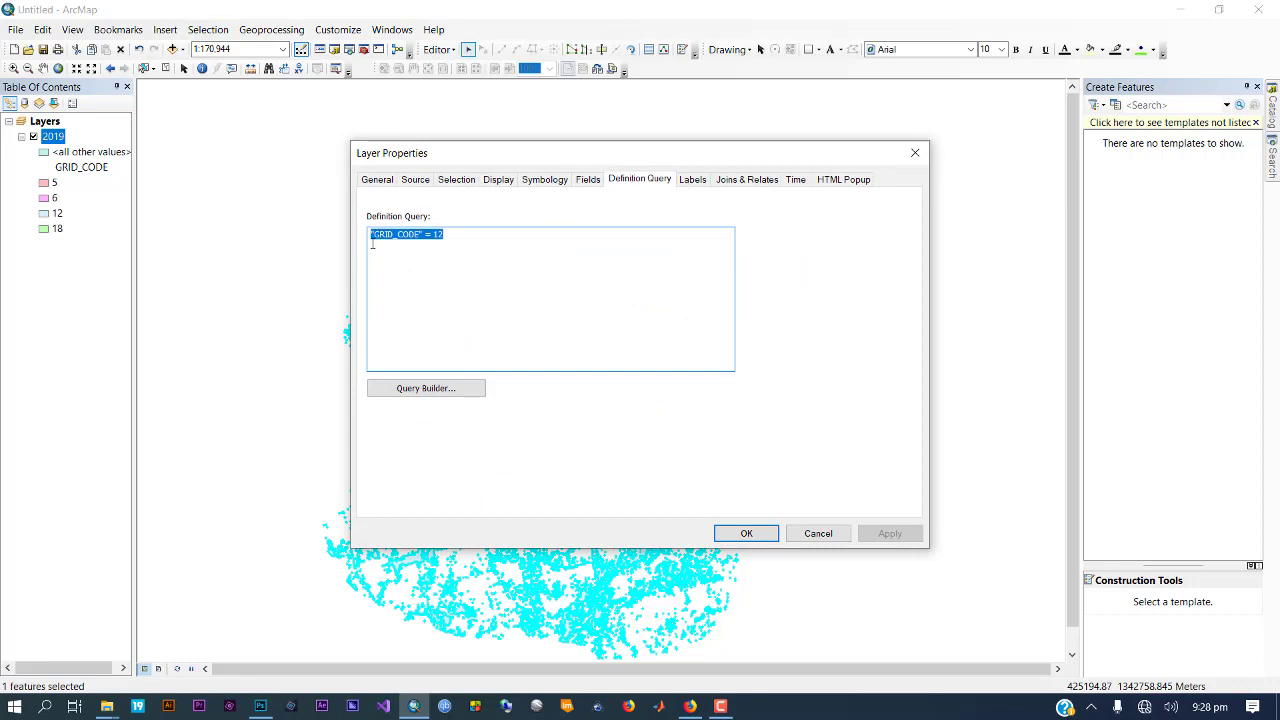
left_click(462, 241)
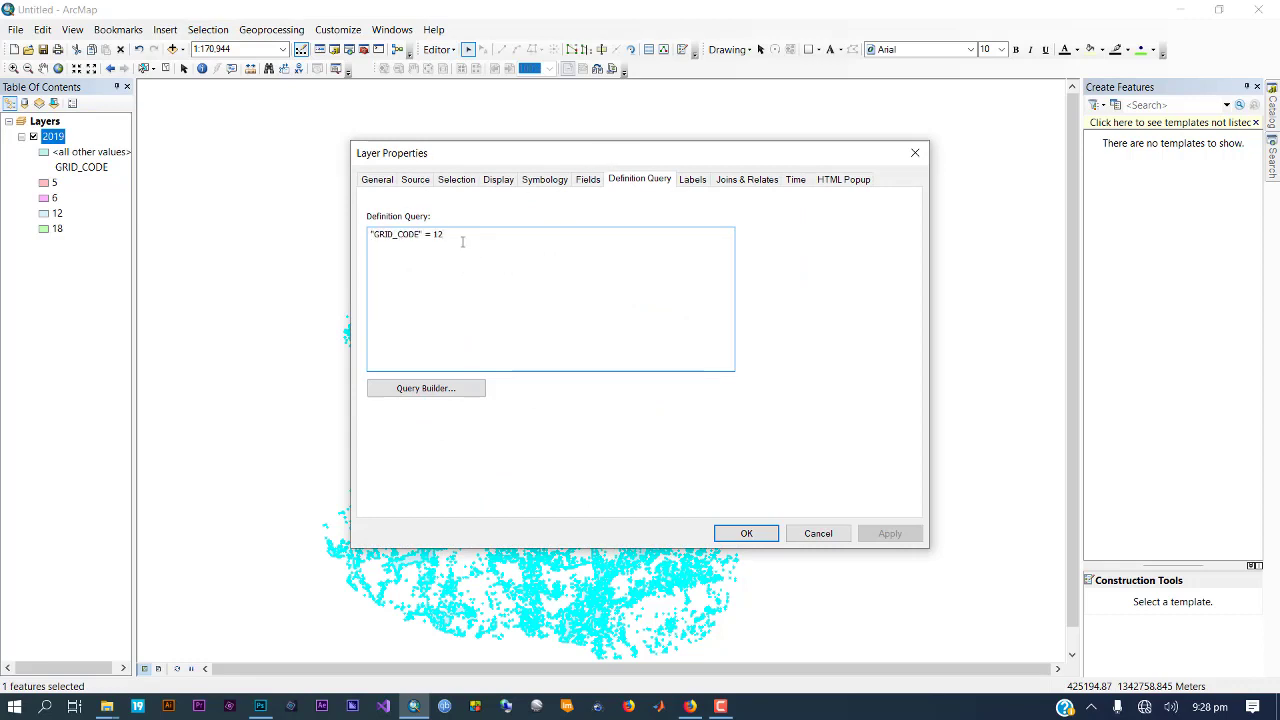
key("BackSpace")
key("BackSpace")
left_click(745, 533)
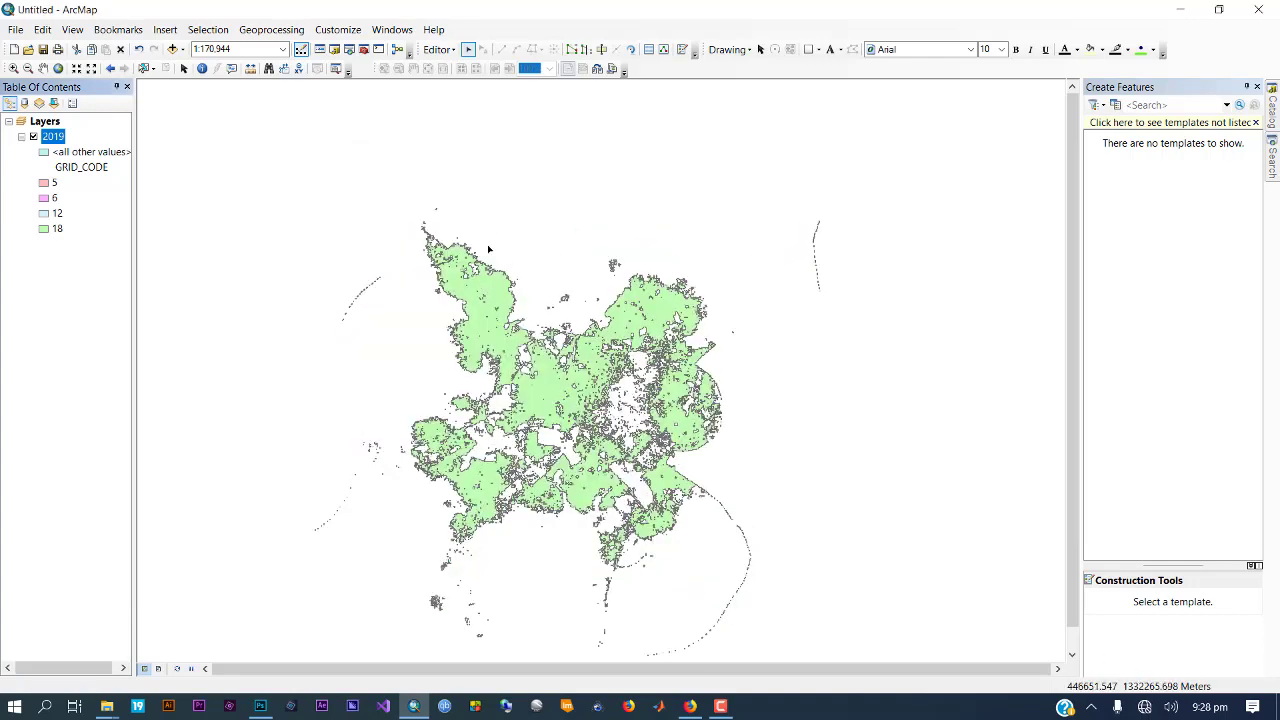
Select all GRID_CODE 18 features of the 2019 layer and merge them into the first listed feature, 895.316 (2019)
right_click(52, 140)
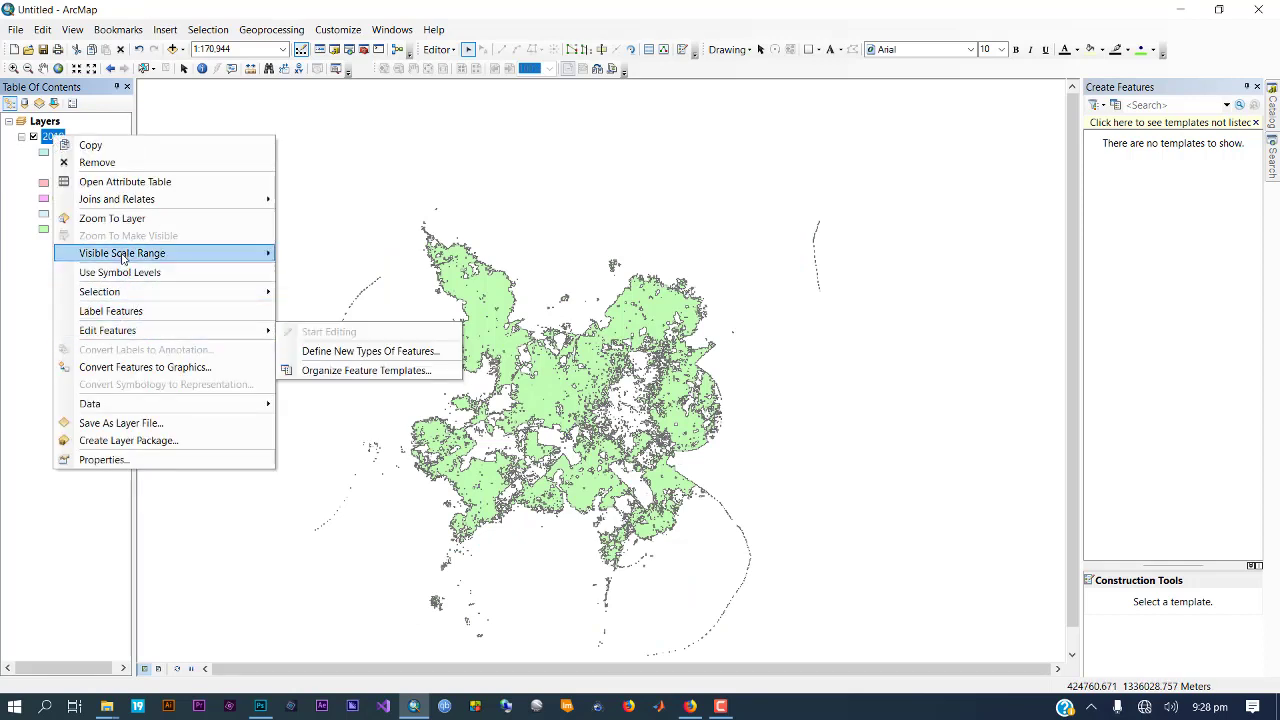
mouse_move(166, 290)
left_click(322, 366)
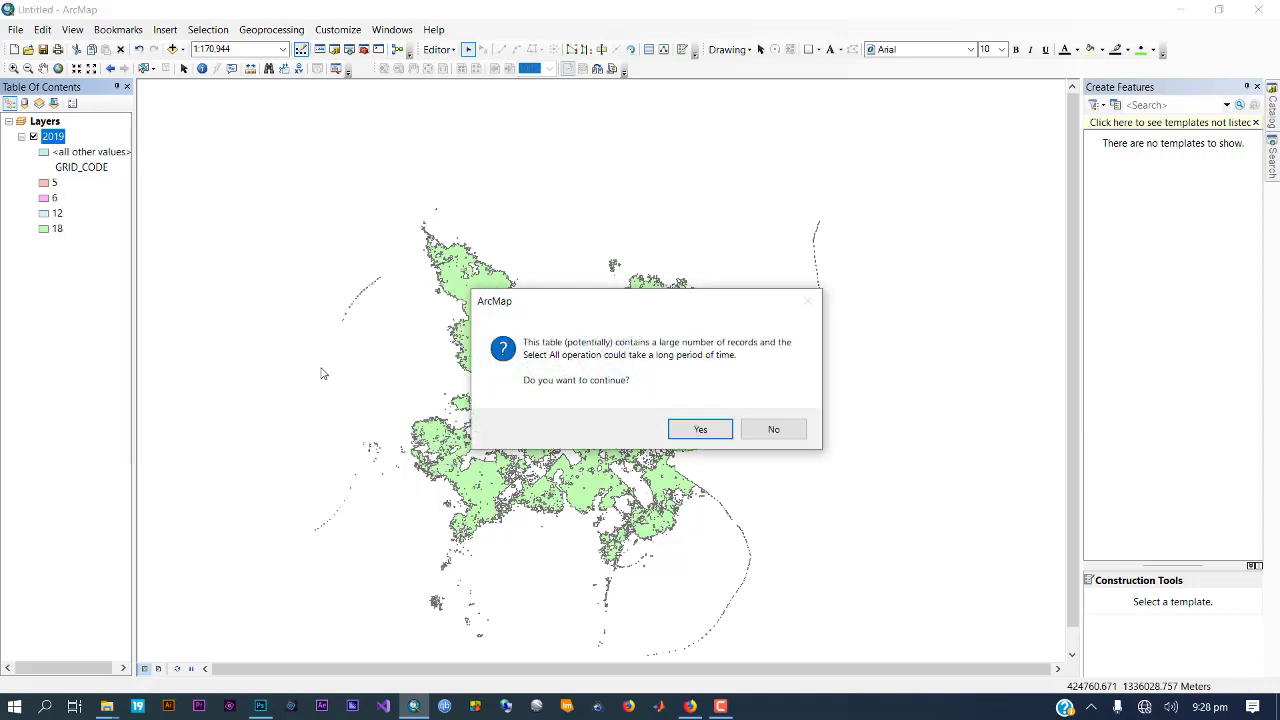
left_click(701, 431)
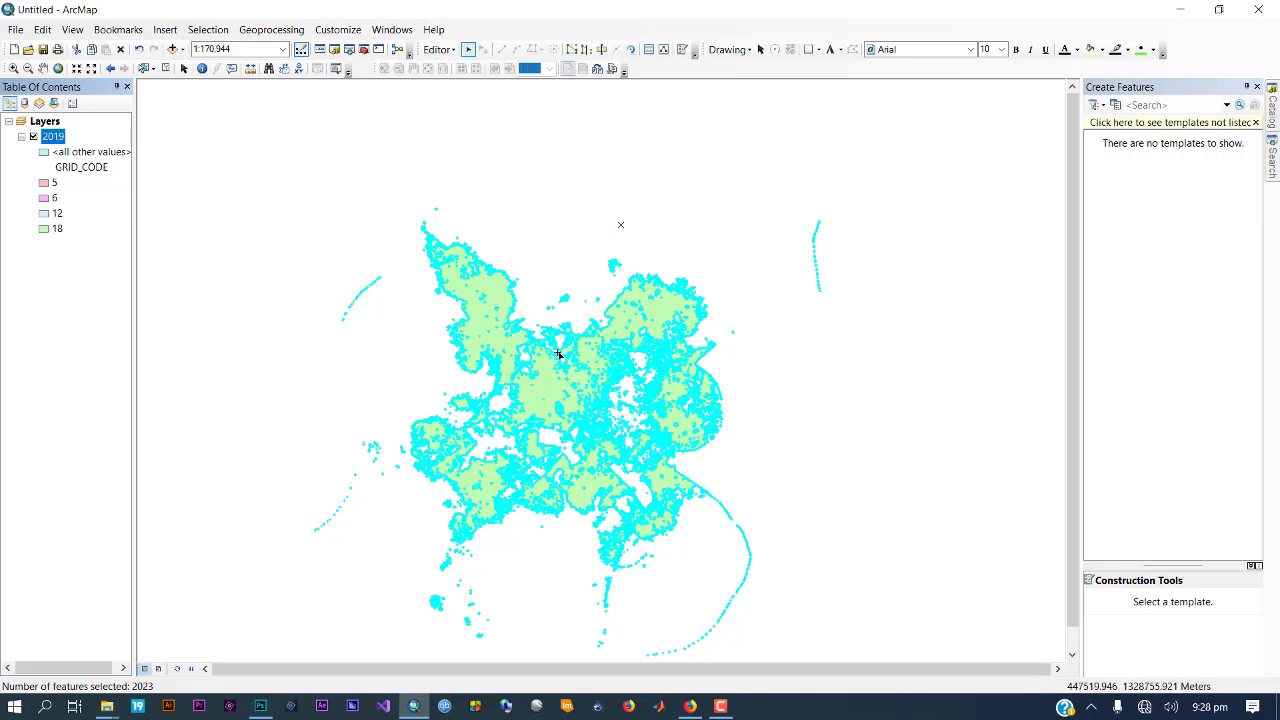
left_click(437, 50)
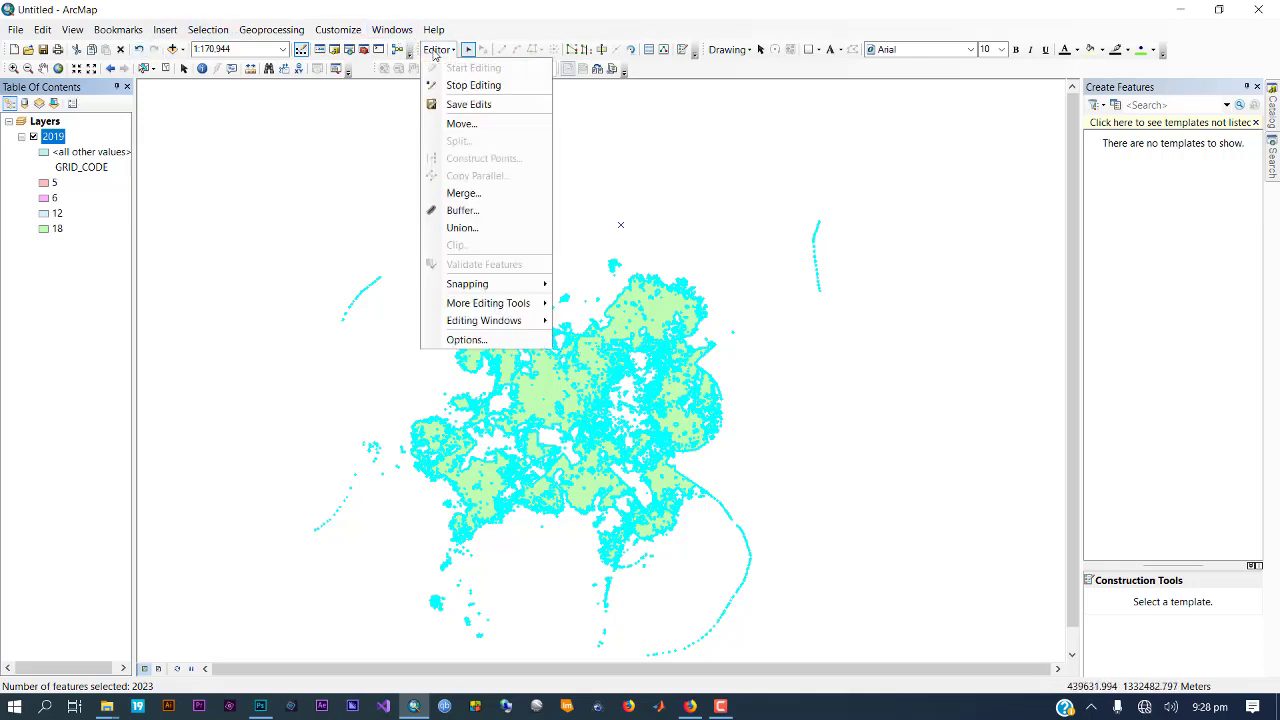
left_click(466, 193)
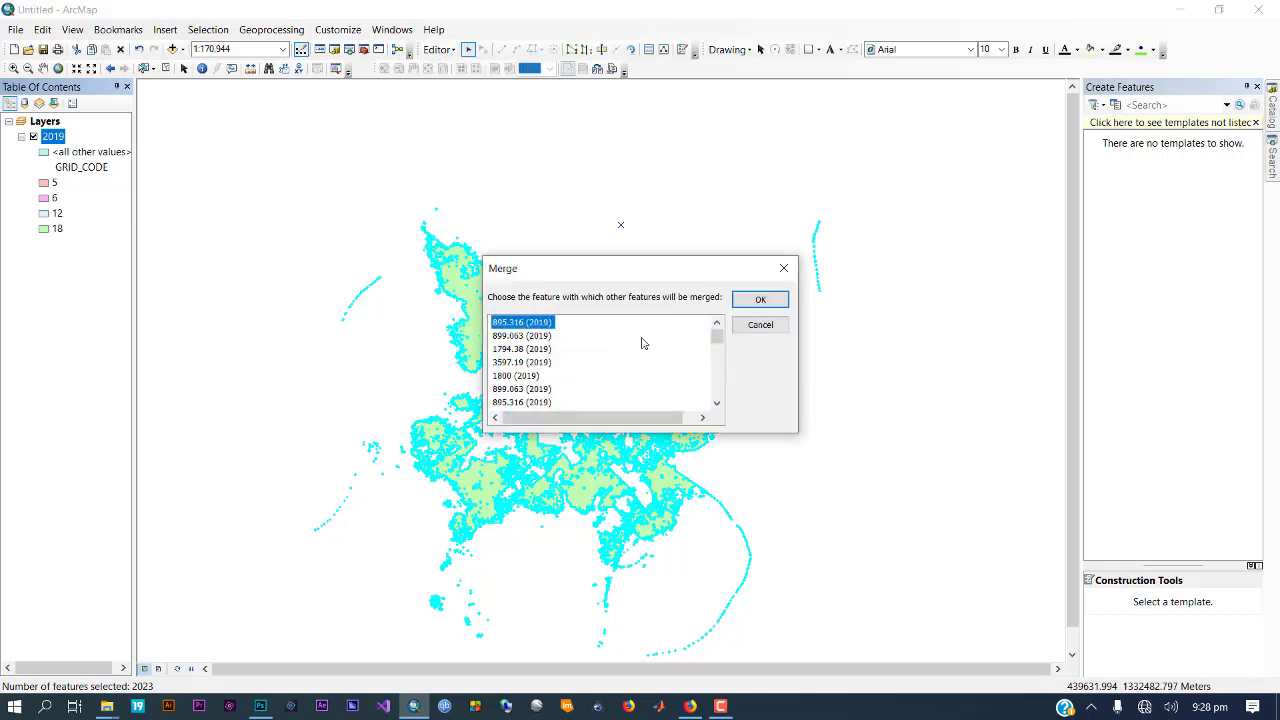
left_click(759, 301)
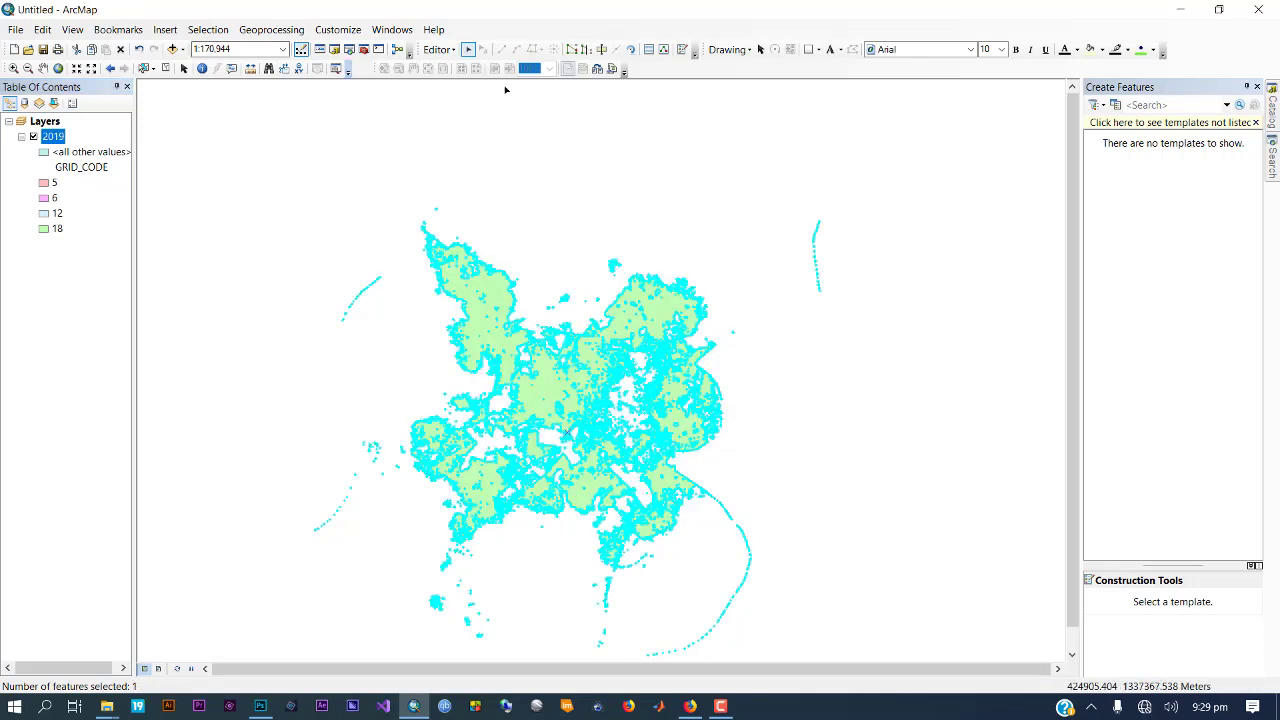
Stop the edit session and save the merge edits
left_click(445, 51)
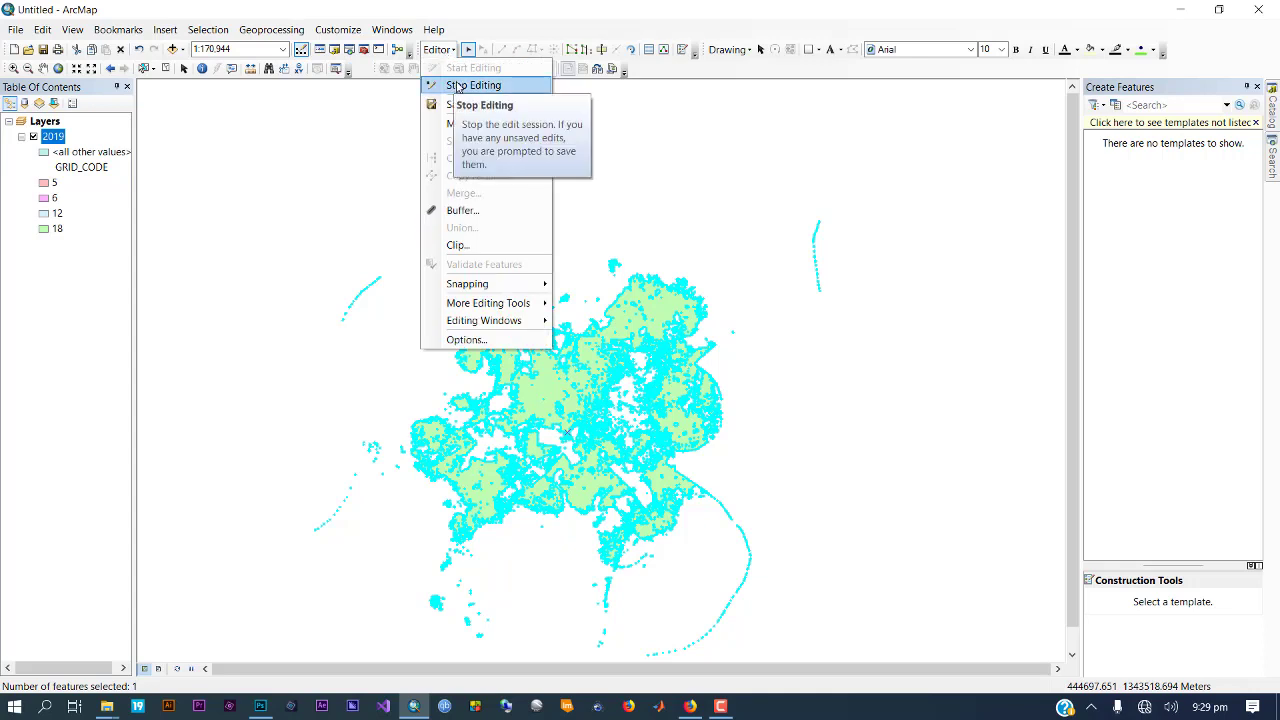
left_click(450, 85)
left_click(571, 409)
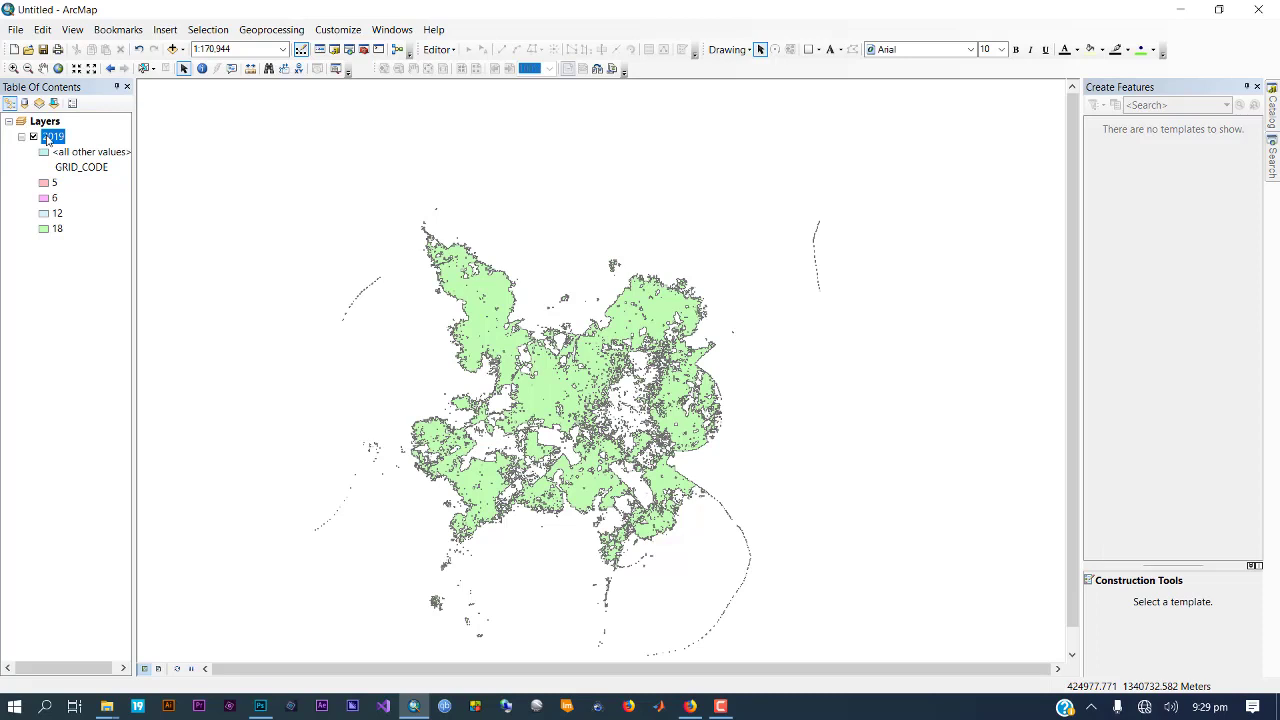
Turn off the <all other values> class in the 2019 layer's unique values symbology
double_click(50, 137)
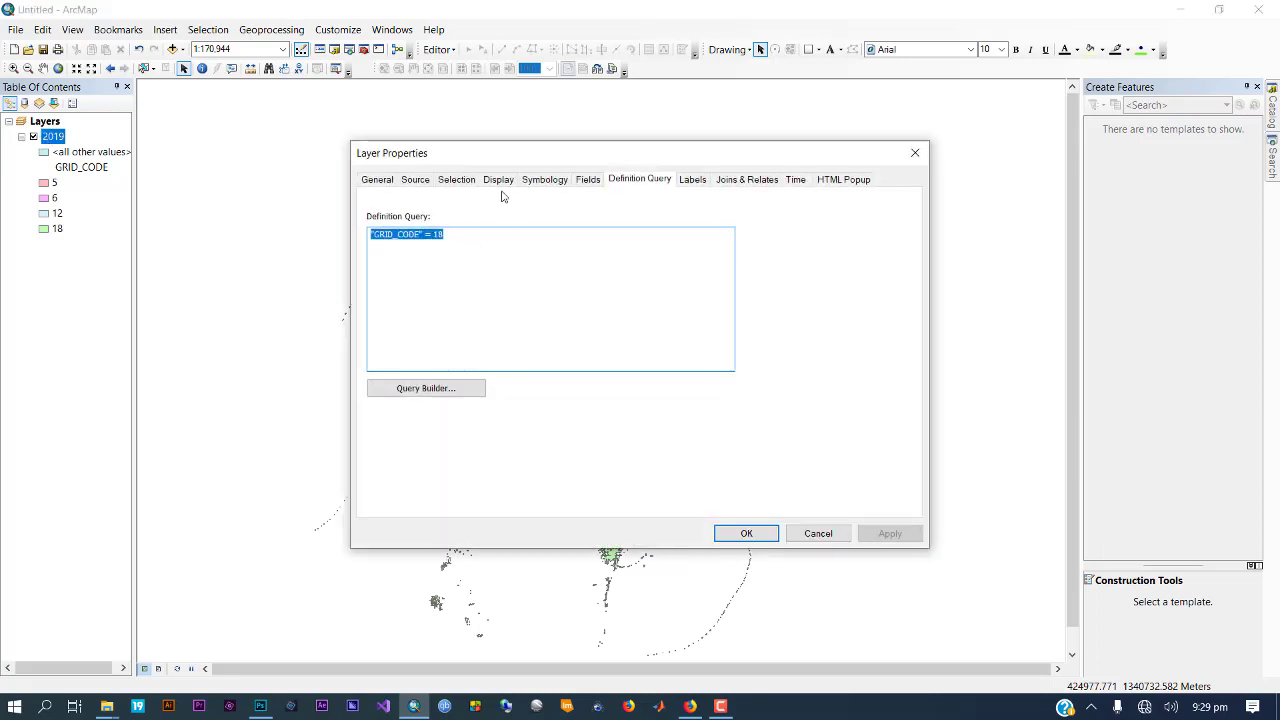
left_click(544, 182)
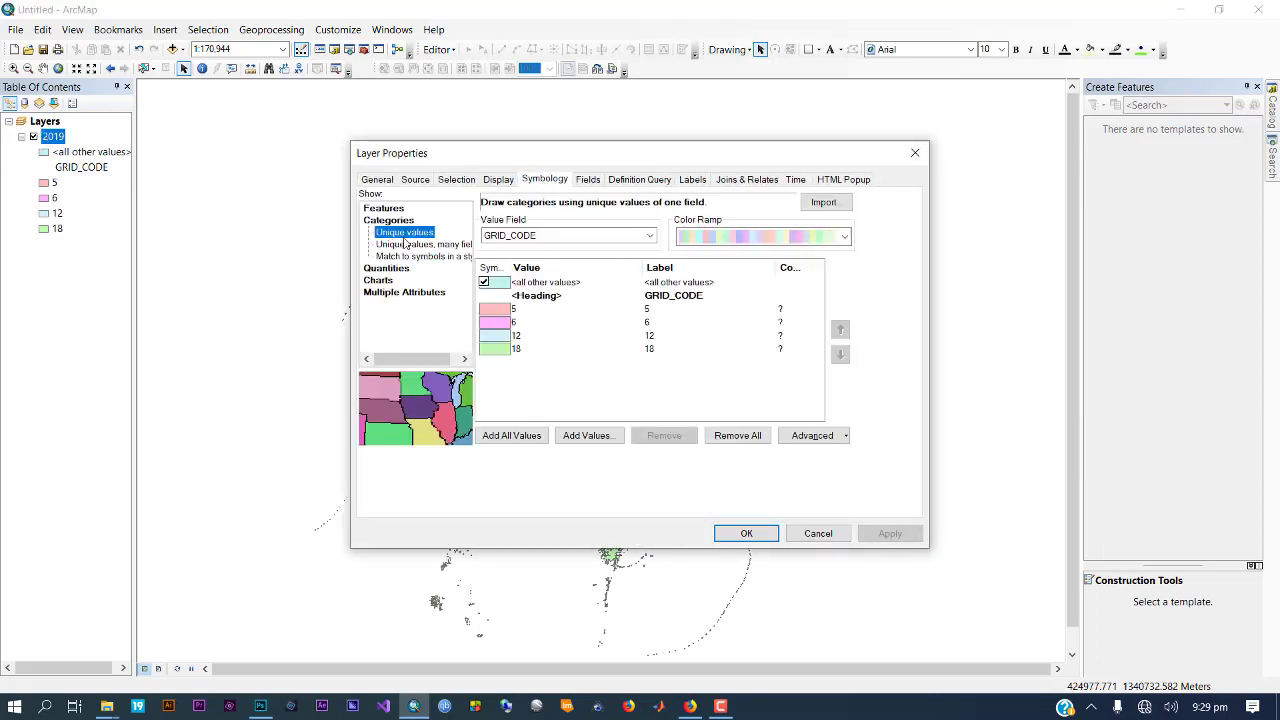
left_click(484, 283)
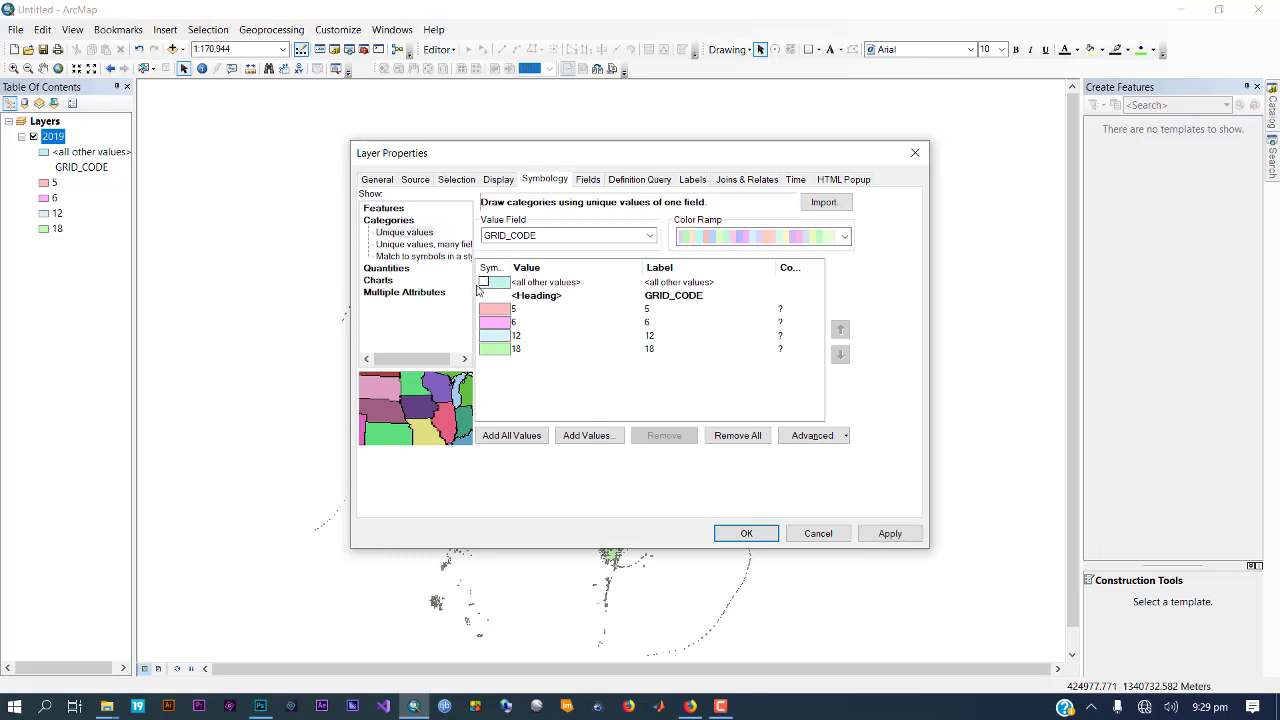
left_click(747, 534)
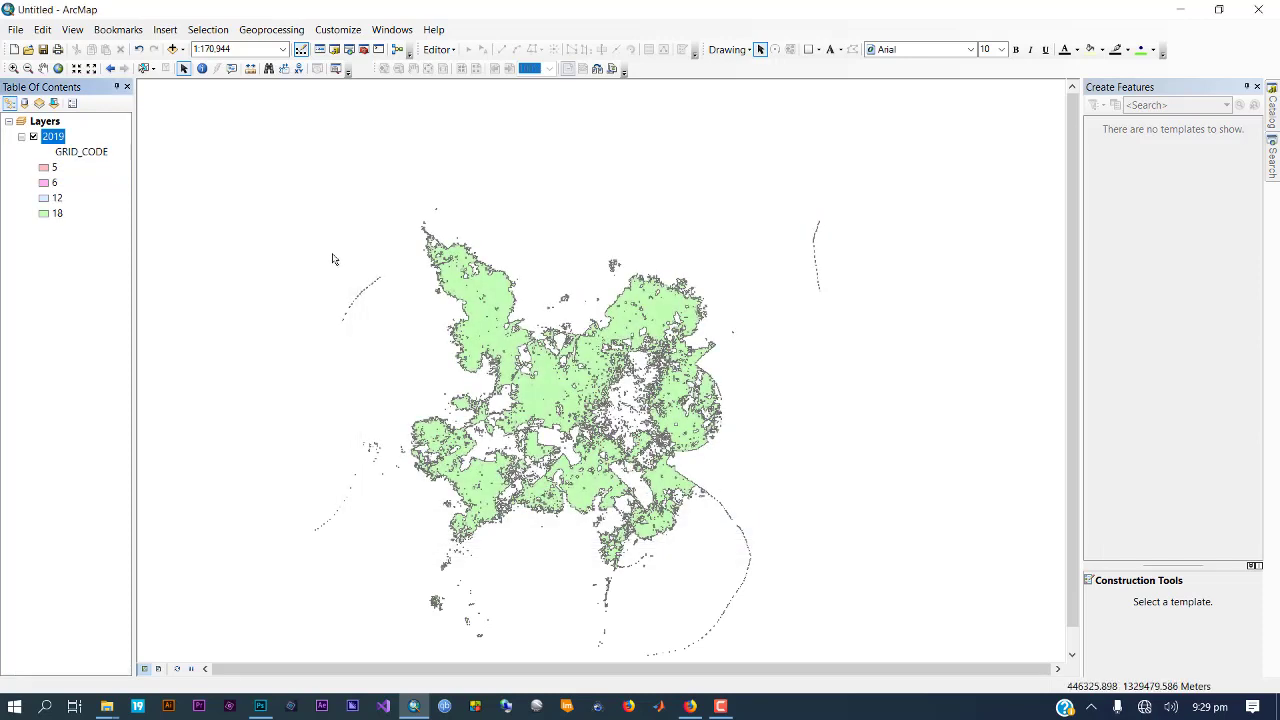
Zoom to the 2019 layer and examine the merged GRID_CODE 18 record in its attribute table
right_click(52, 138)
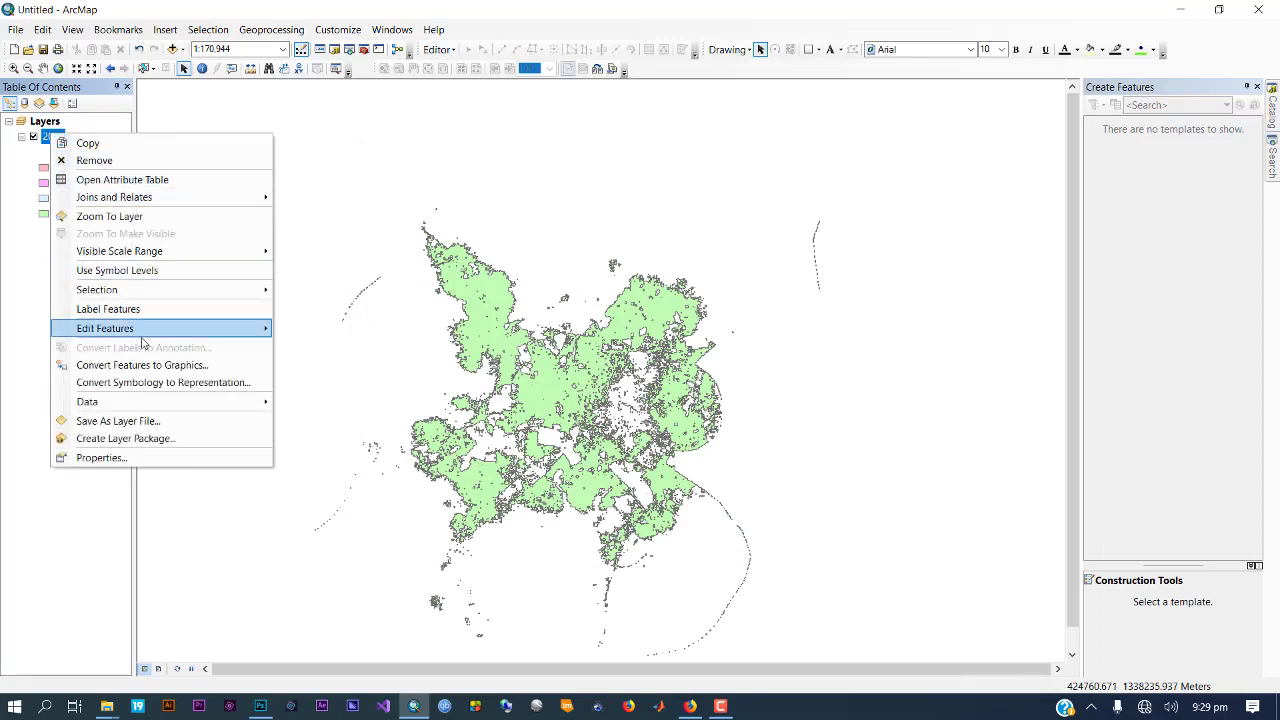
left_click(101, 217)
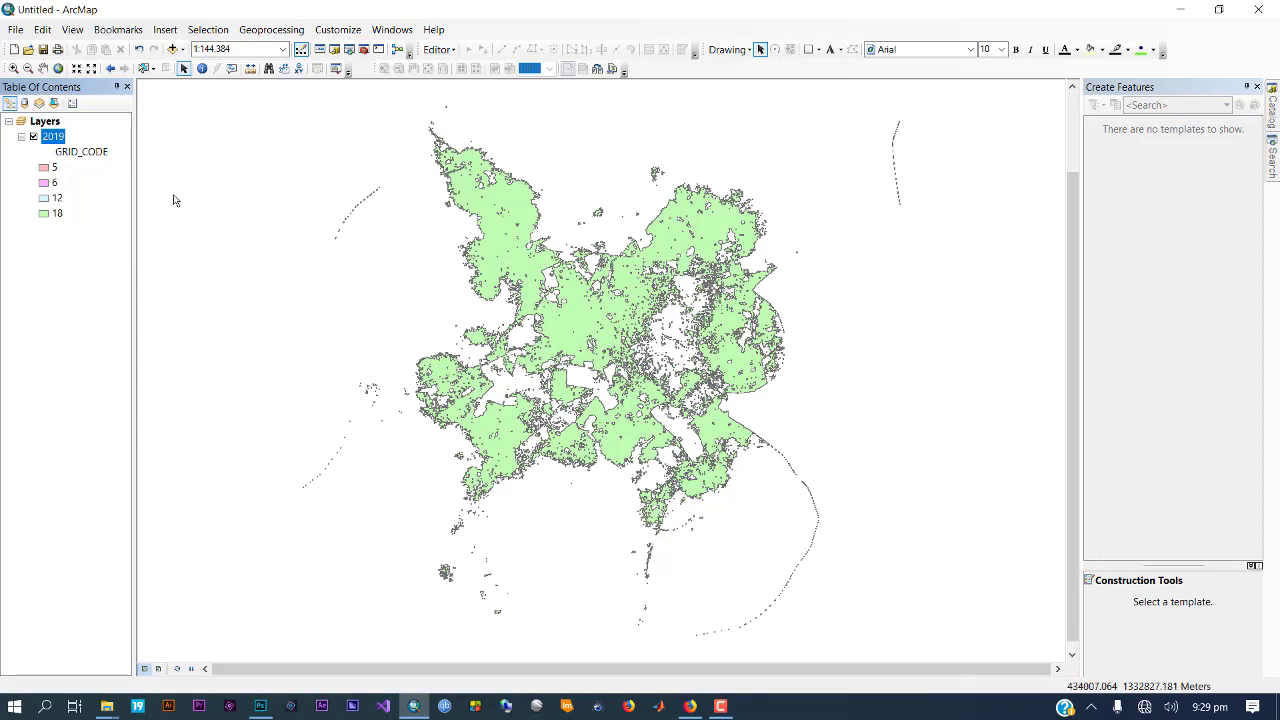
right_click(53, 146)
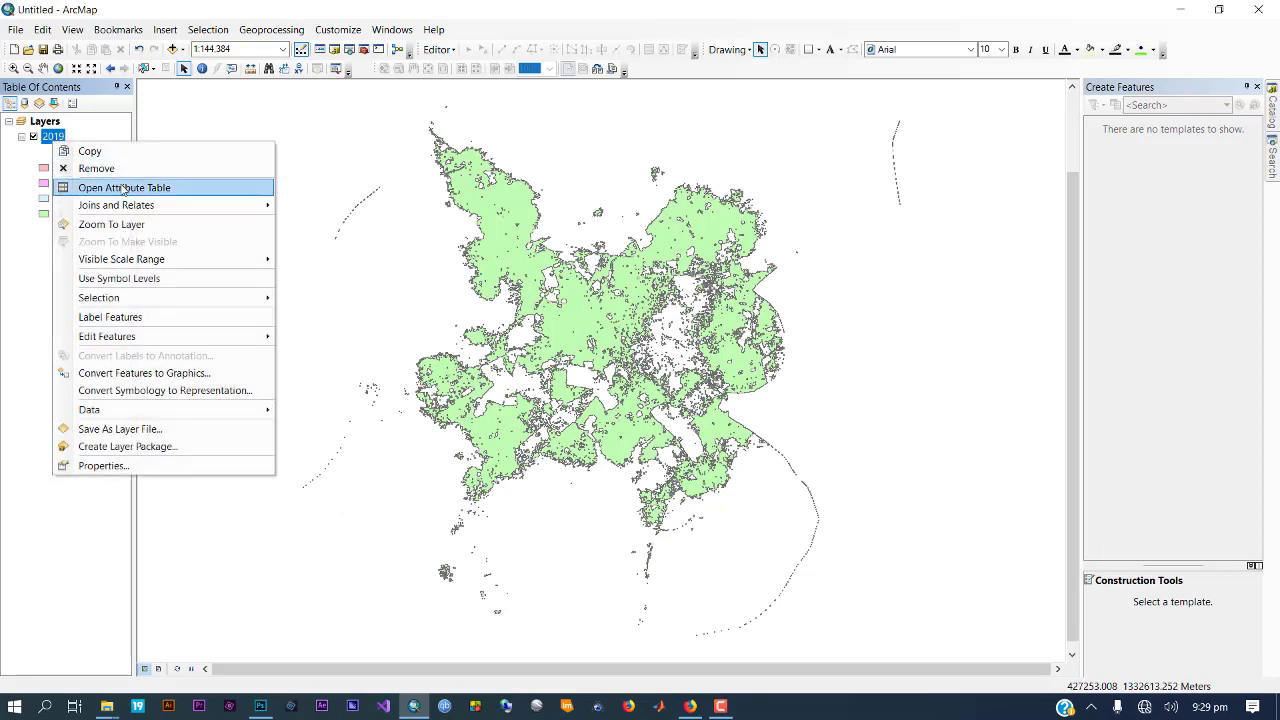
left_click(122, 189)
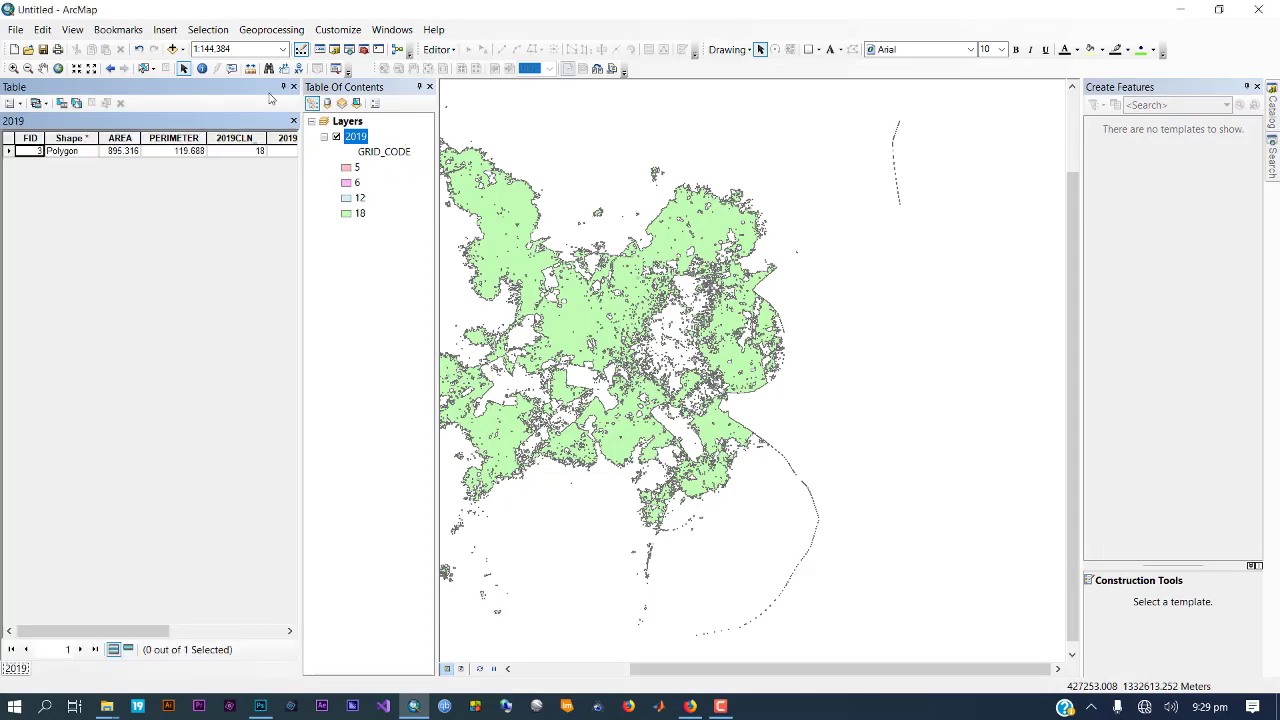
left_click_drag(428, 148, 429, 147)
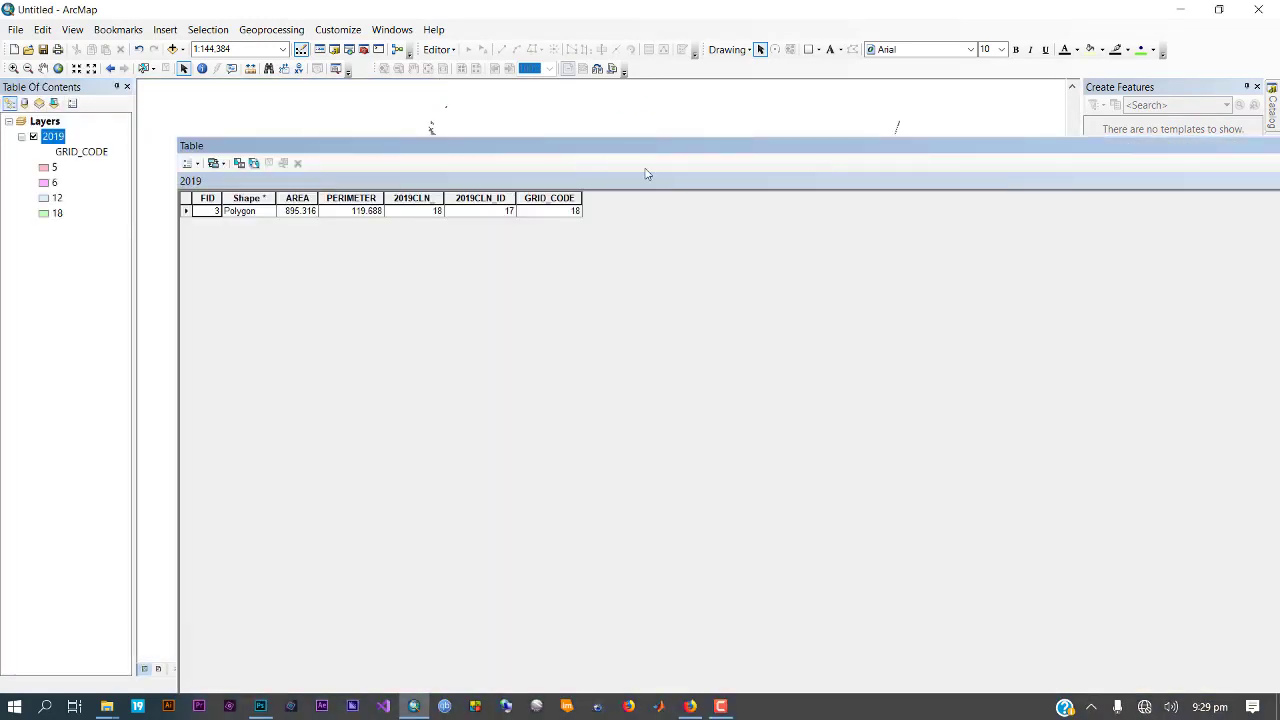
left_click_drag(867, 152, 100, 145)
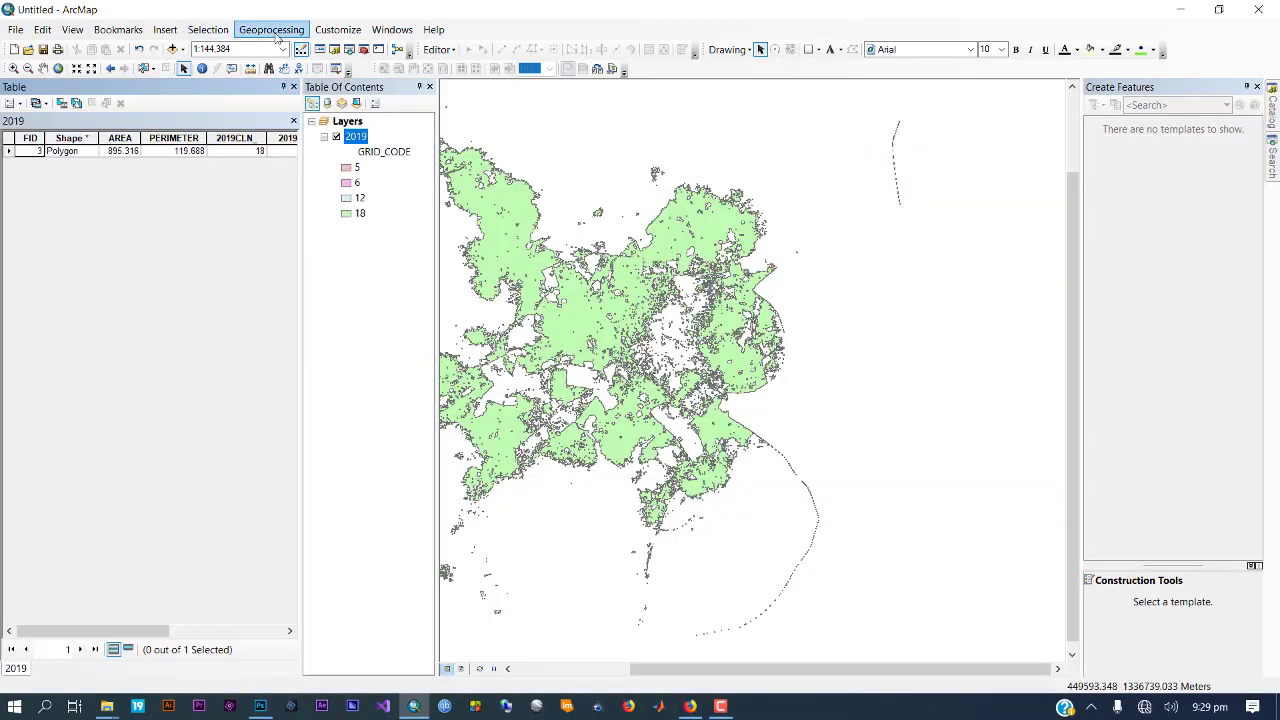
left_click(294, 87)
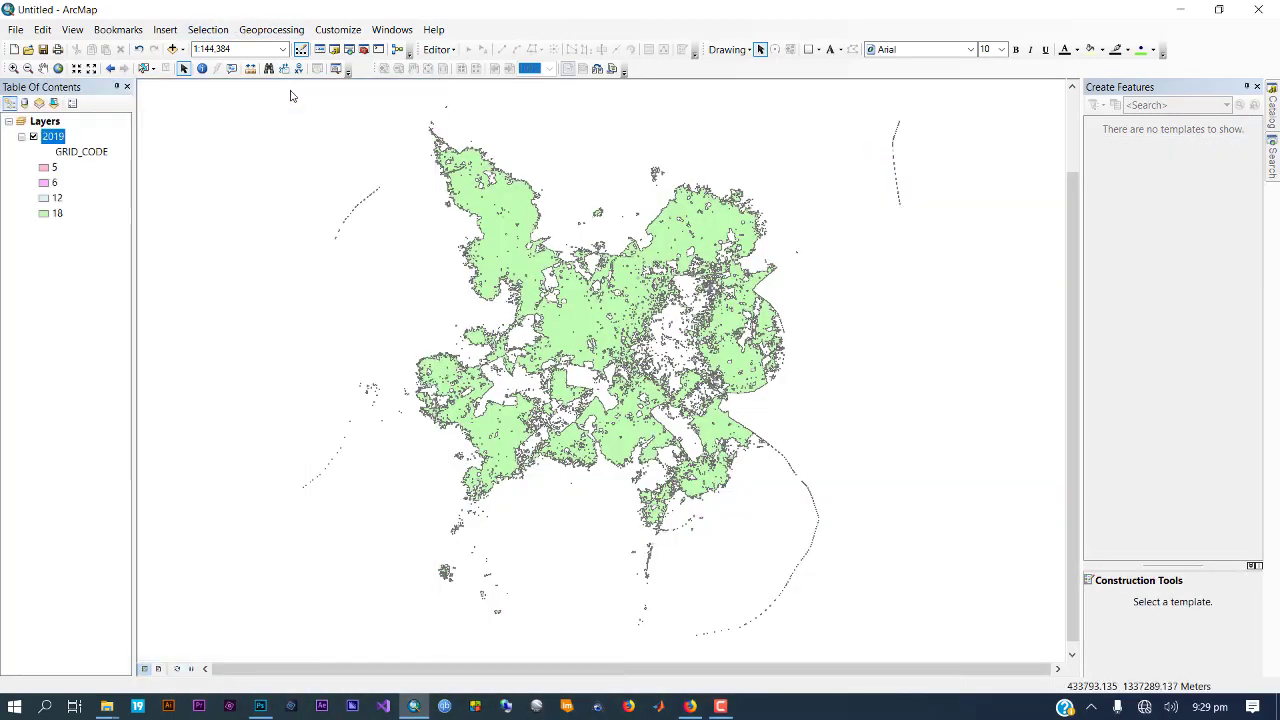
left_click(720, 706)
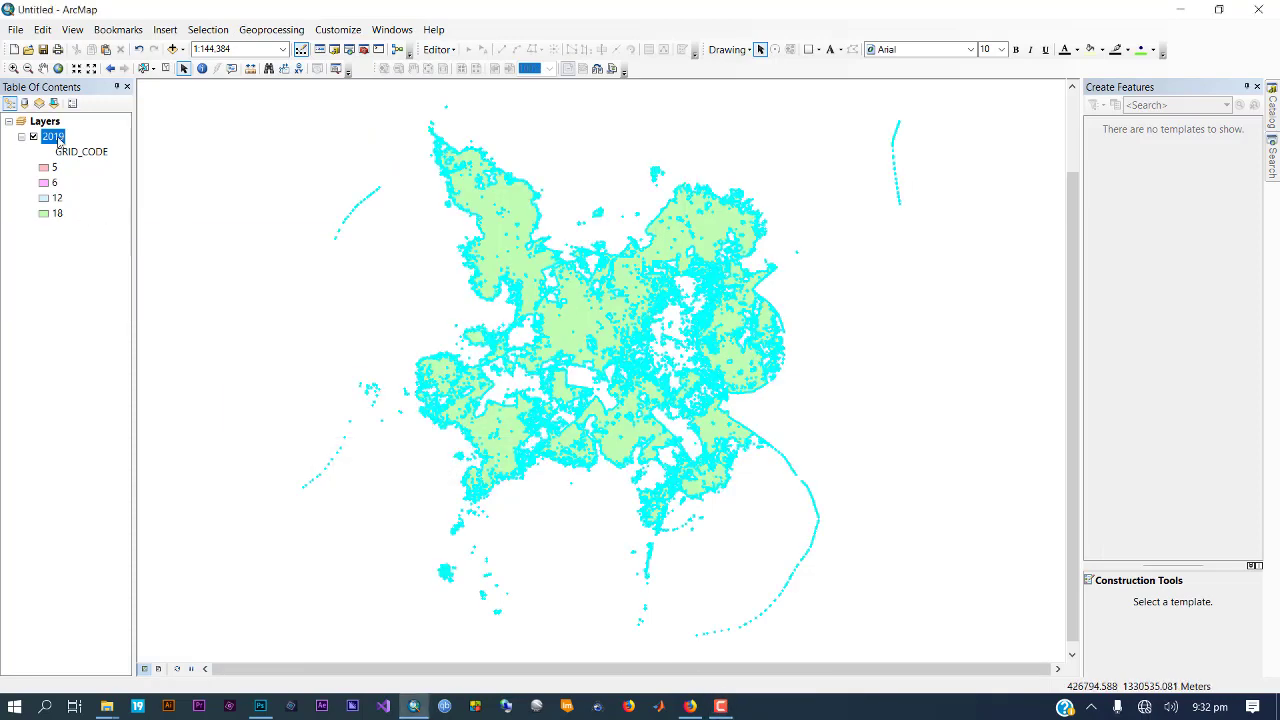
Remove the definition query from the 2019 layer so that all classes are drawn
right_click(56, 140)
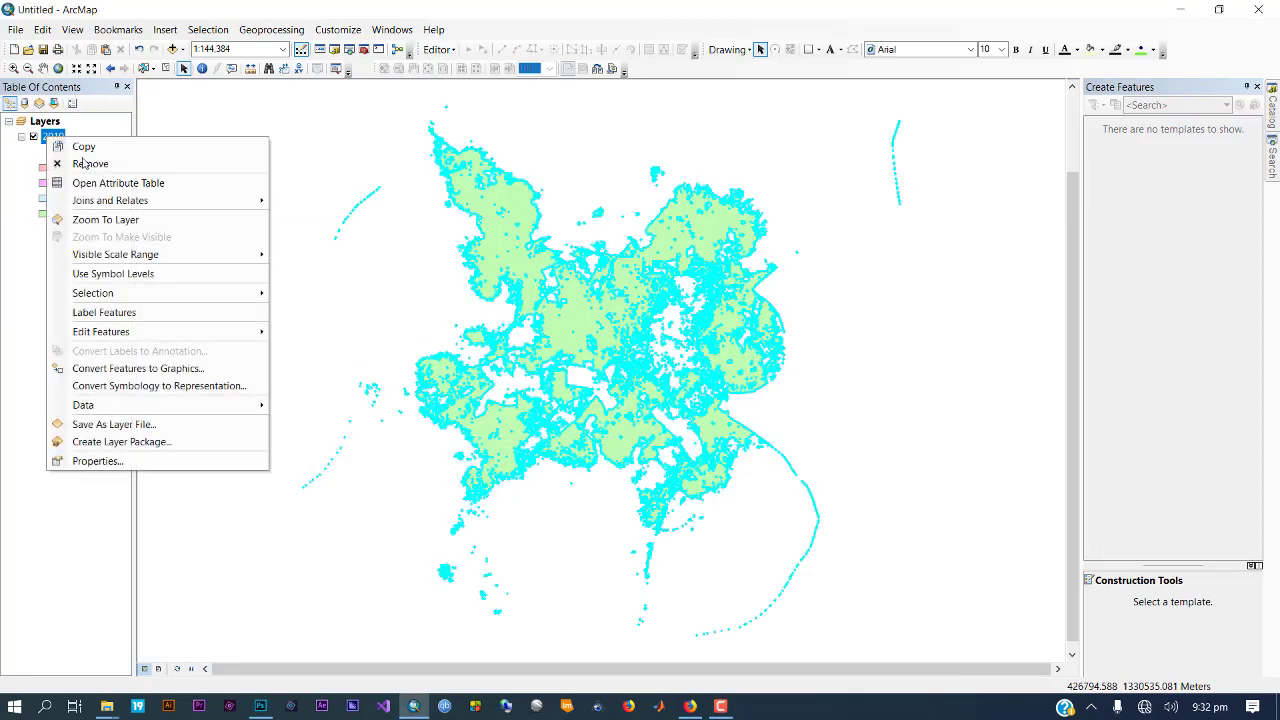
left_click(97, 461)
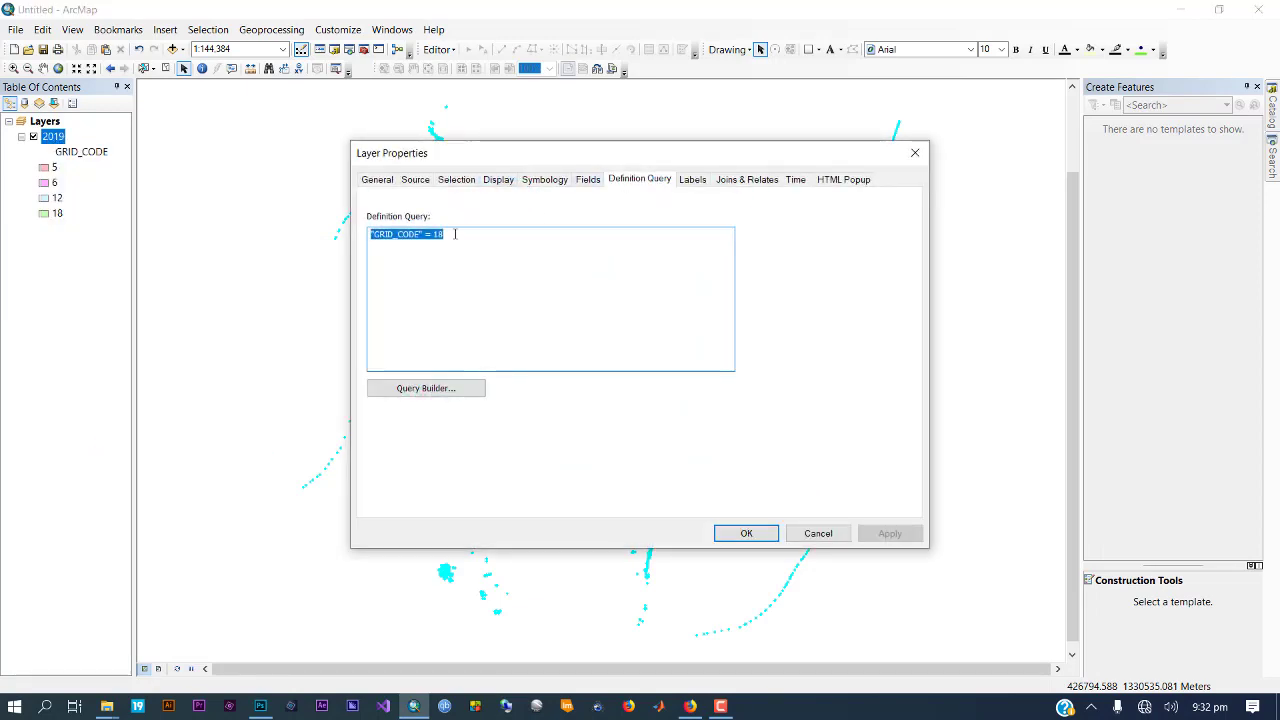
key("Delete")
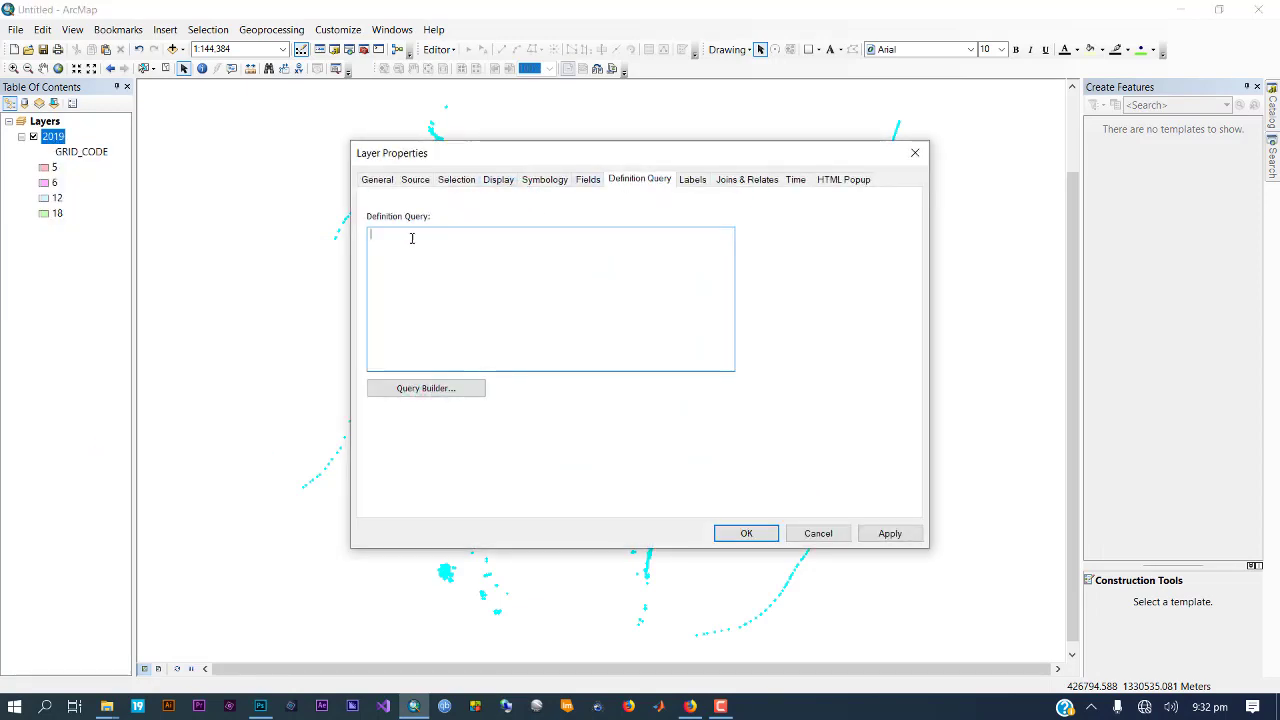
left_click(746, 534)
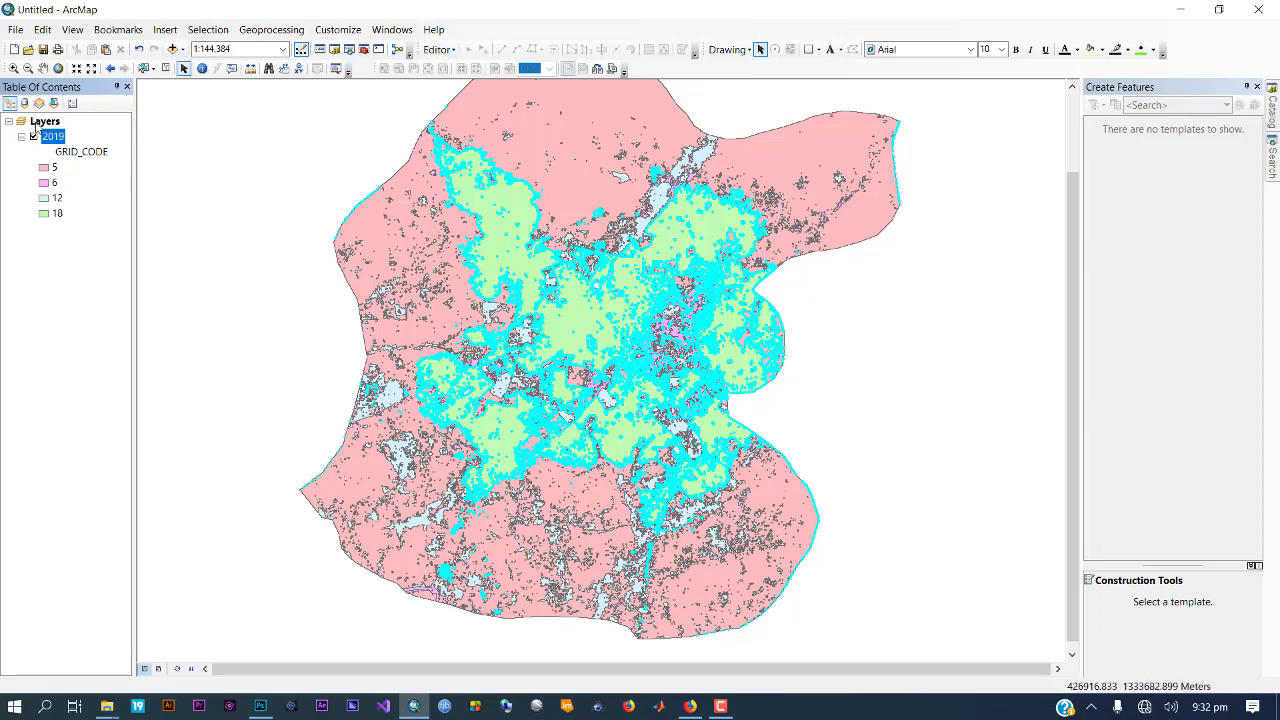
Open the 2019 layer's attribute table in a floating window and clear the record selection
right_click(50, 137)
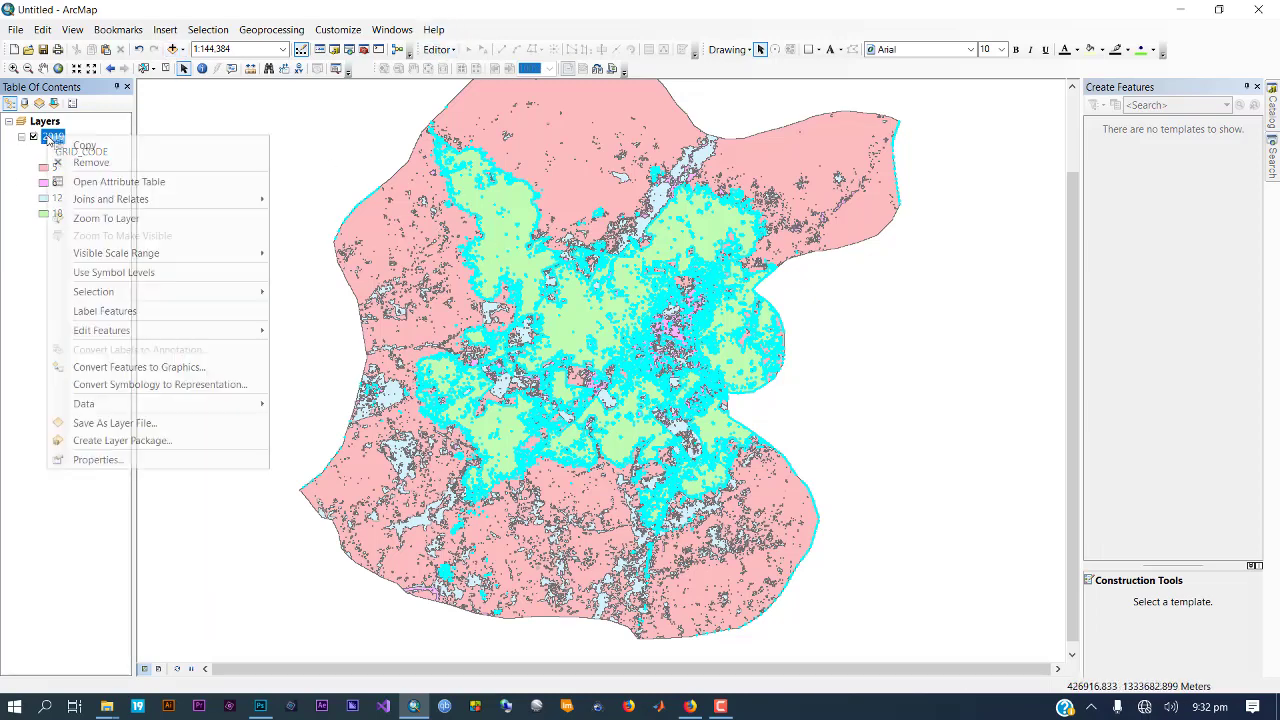
left_click(108, 186)
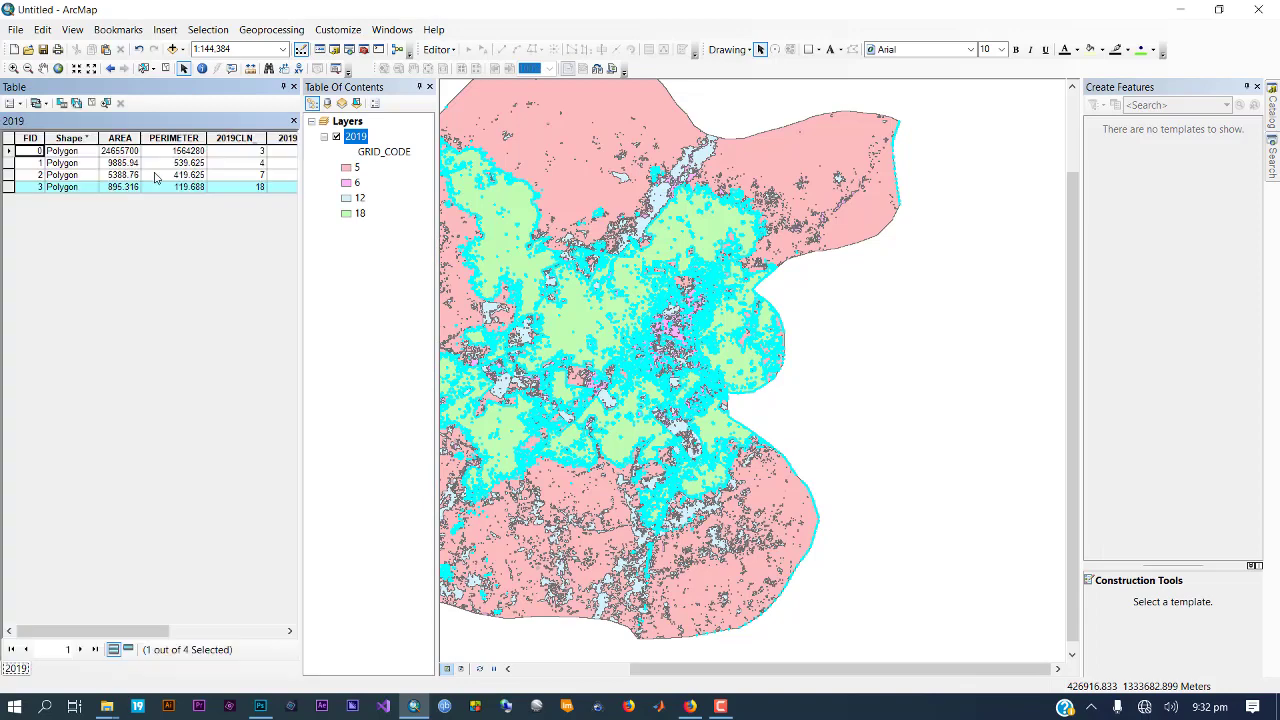
left_click_drag(203, 90, 222, 97)
double_click(222, 97)
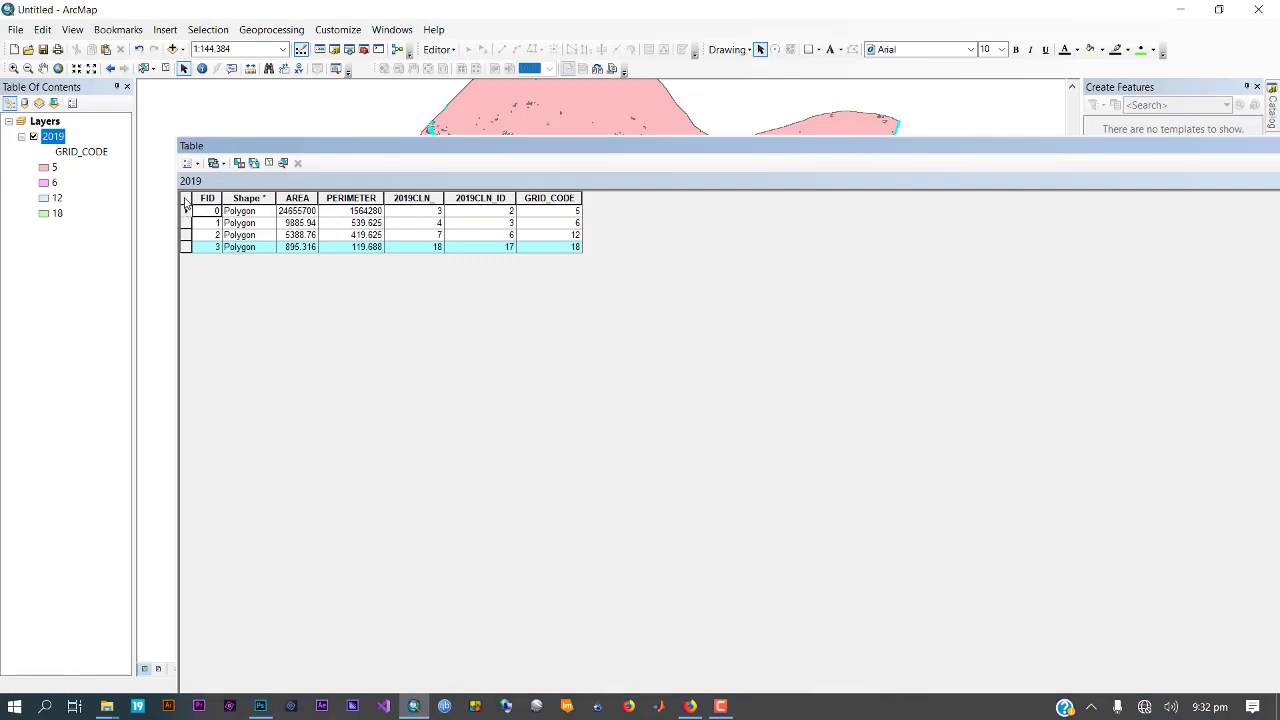
left_click(184, 203)
Add a Text field named feature to the 2019 attribute table
left_click(190, 162)
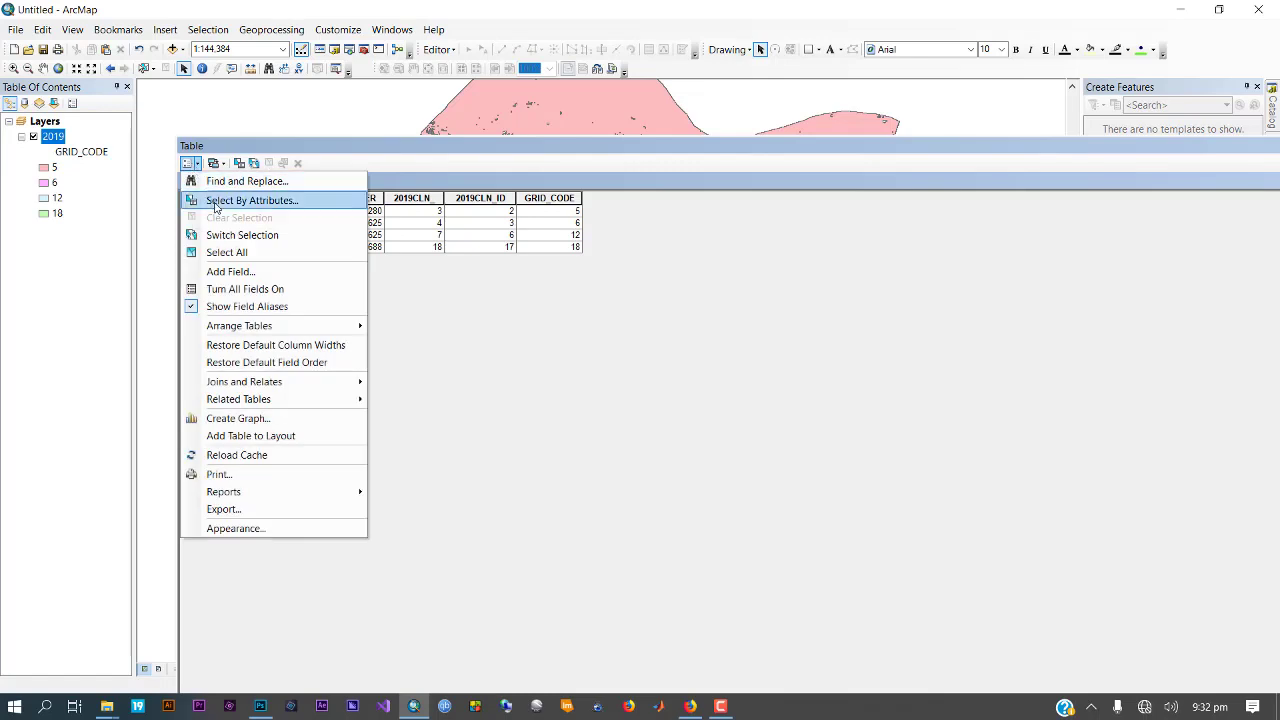
left_click(236, 272)
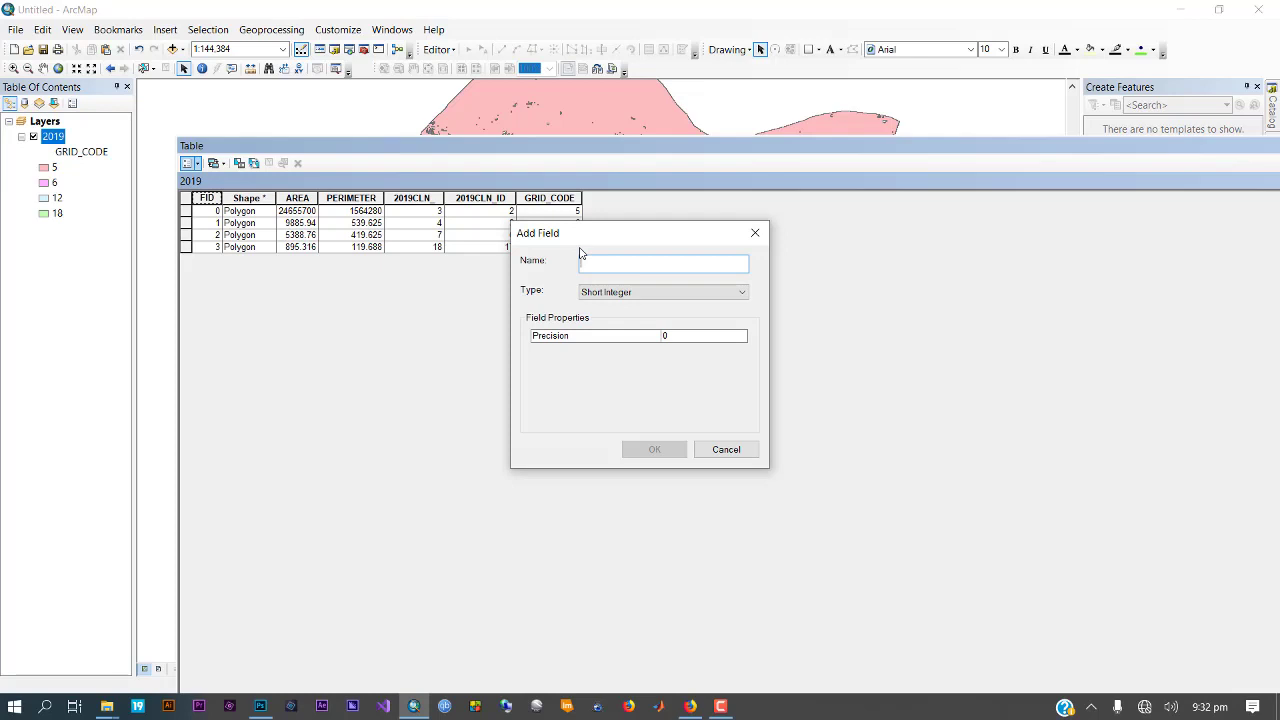
type("fe")
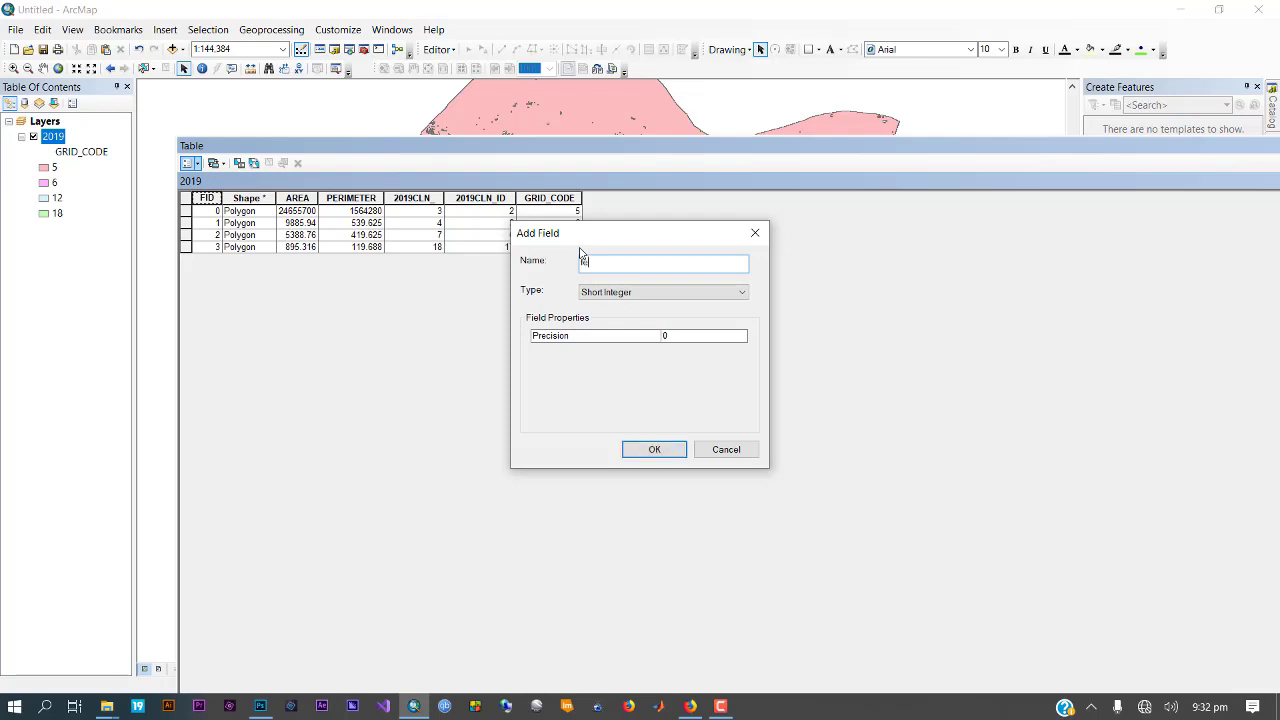
type("ature")
left_click(680, 292)
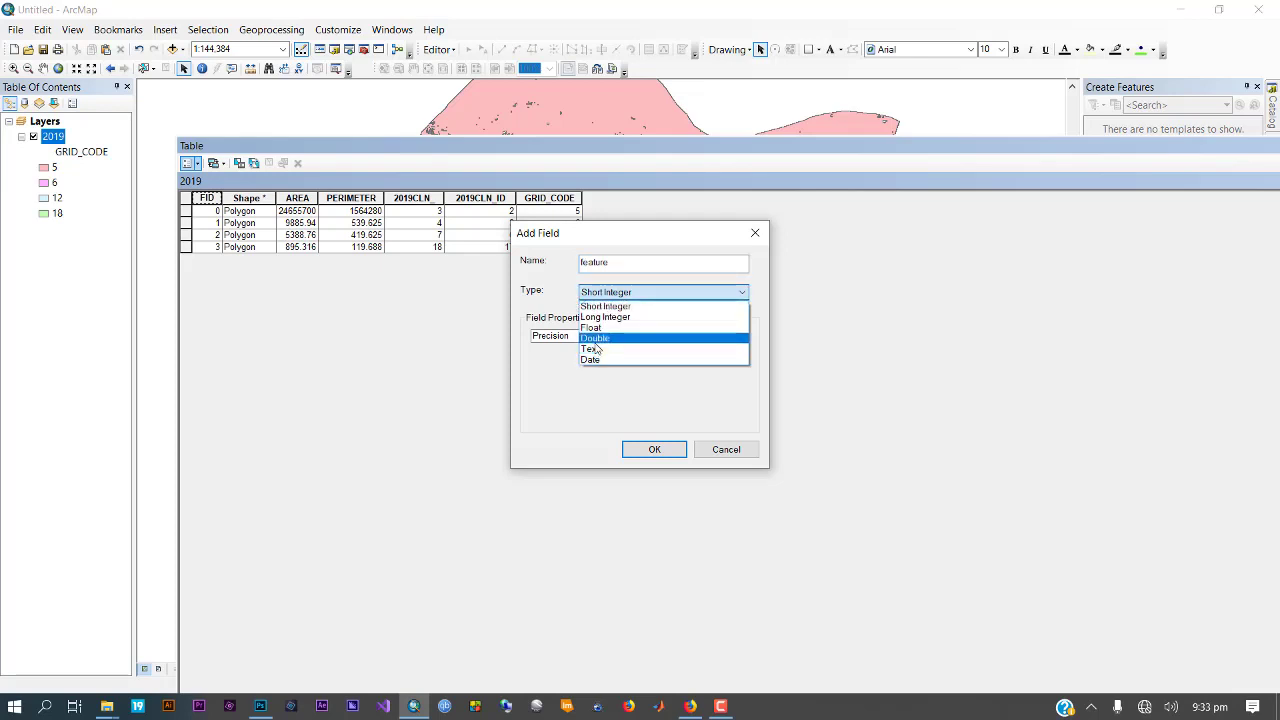
left_click(595, 348)
left_click(652, 449)
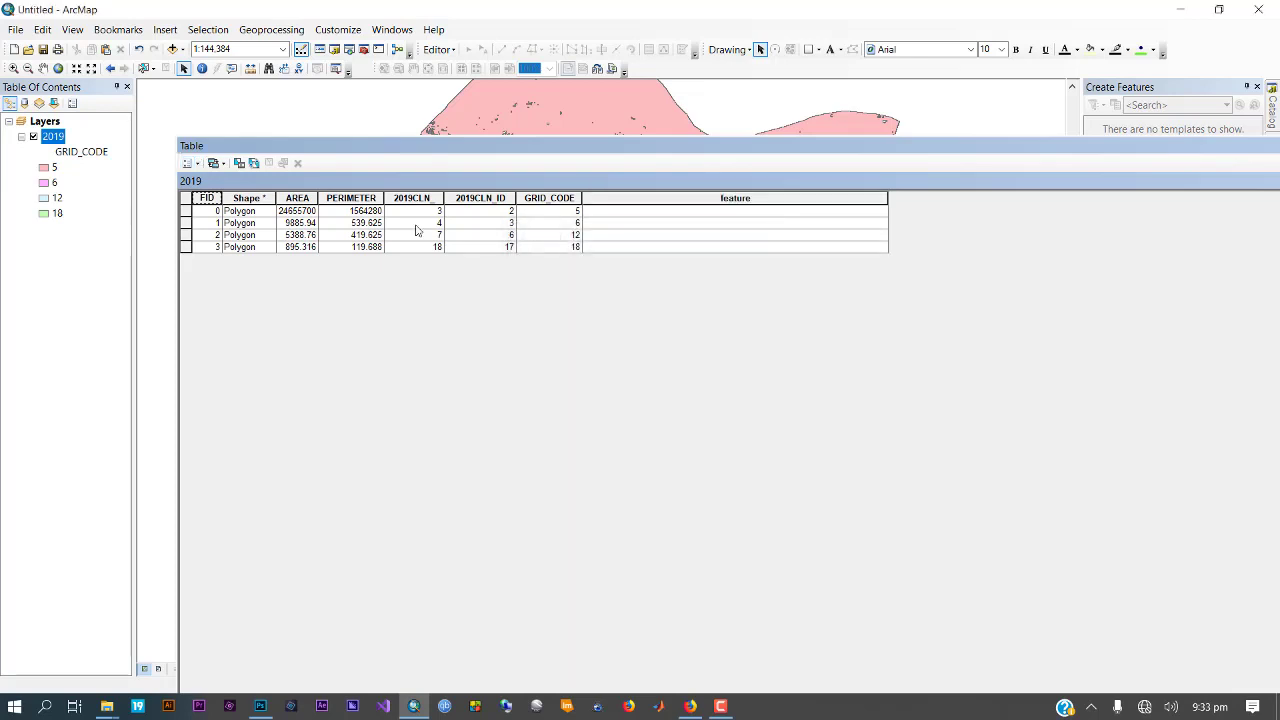
Add a Double field named area to the 2019 table, accepting the rename to area_1 for the duplicate name
left_click(190, 163)
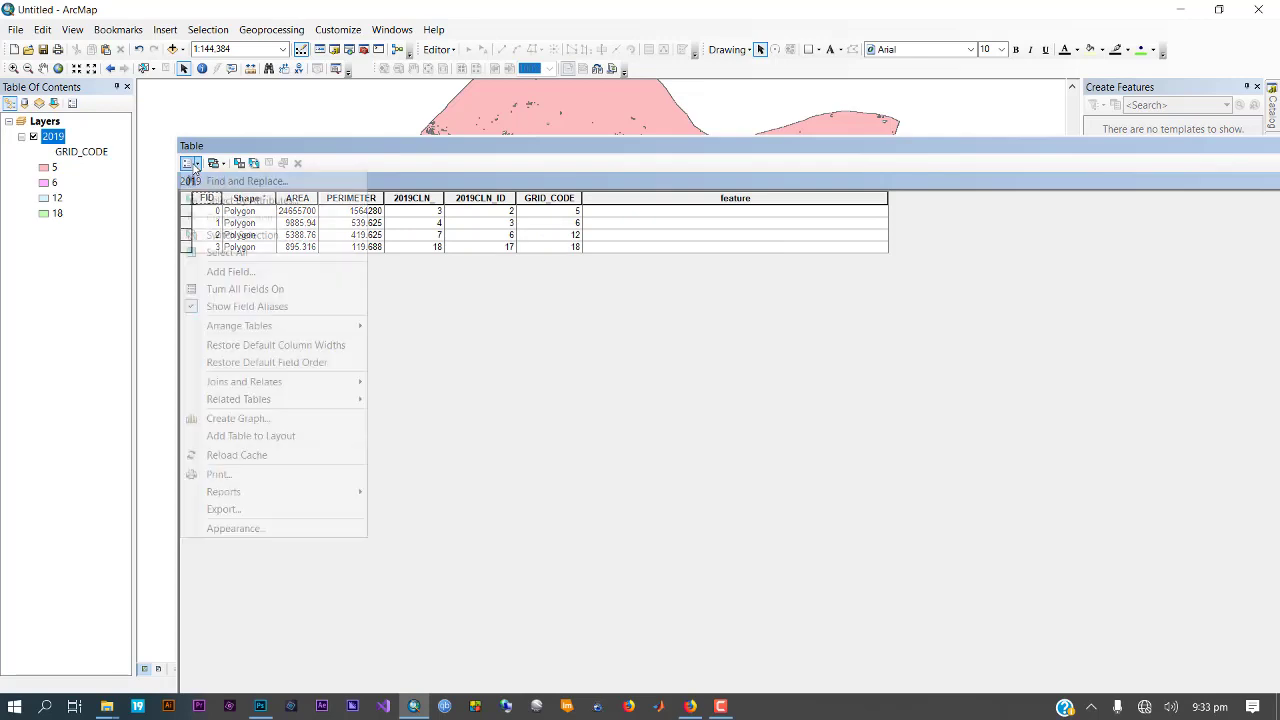
left_click(230, 271)
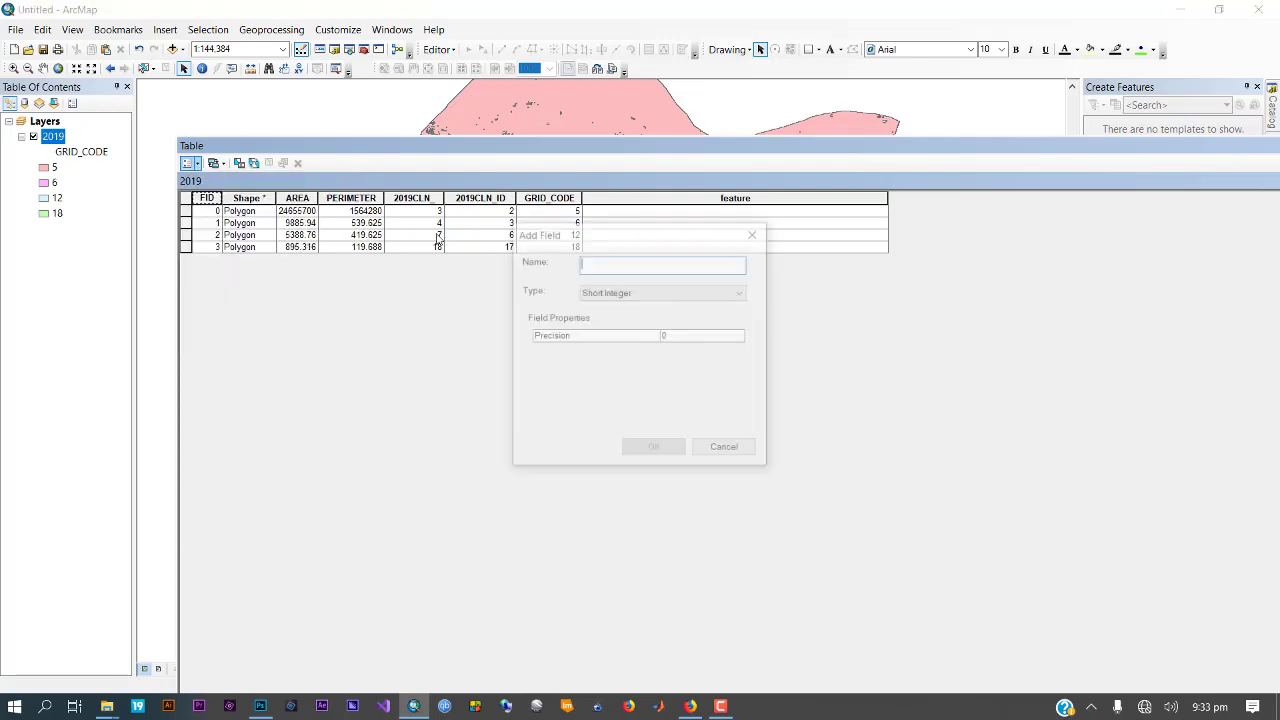
type("area")
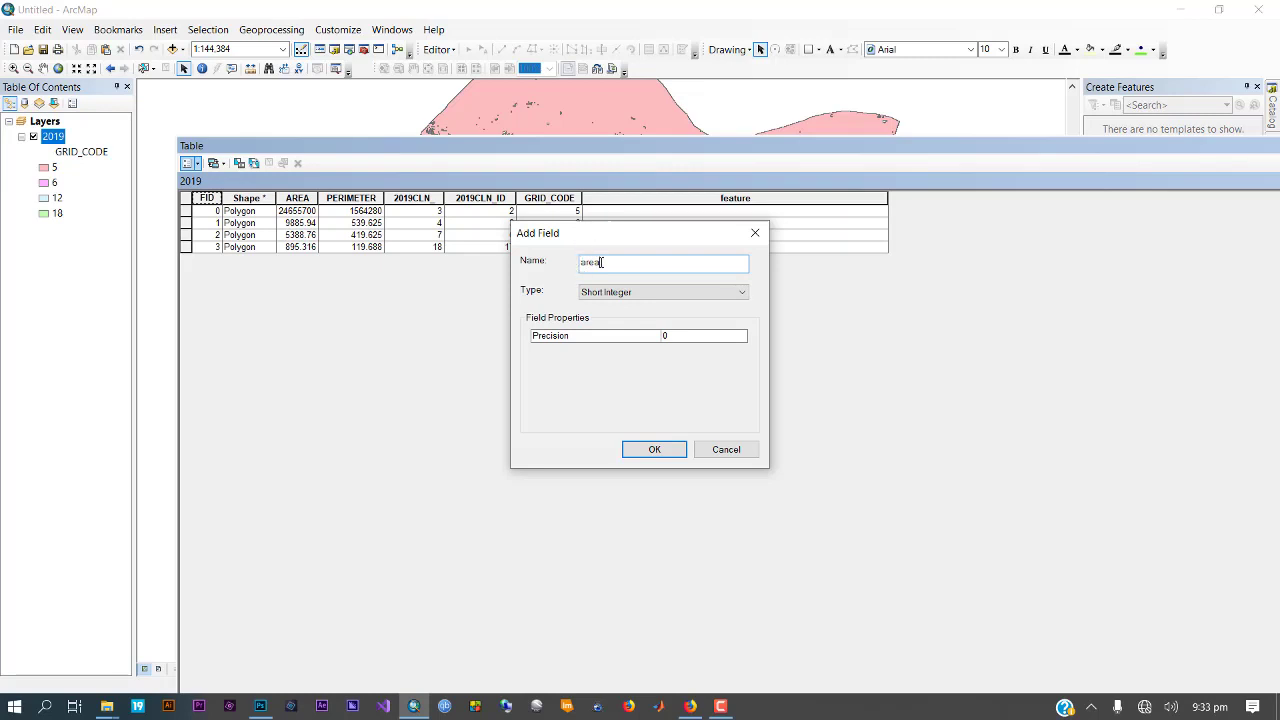
left_click(620, 297)
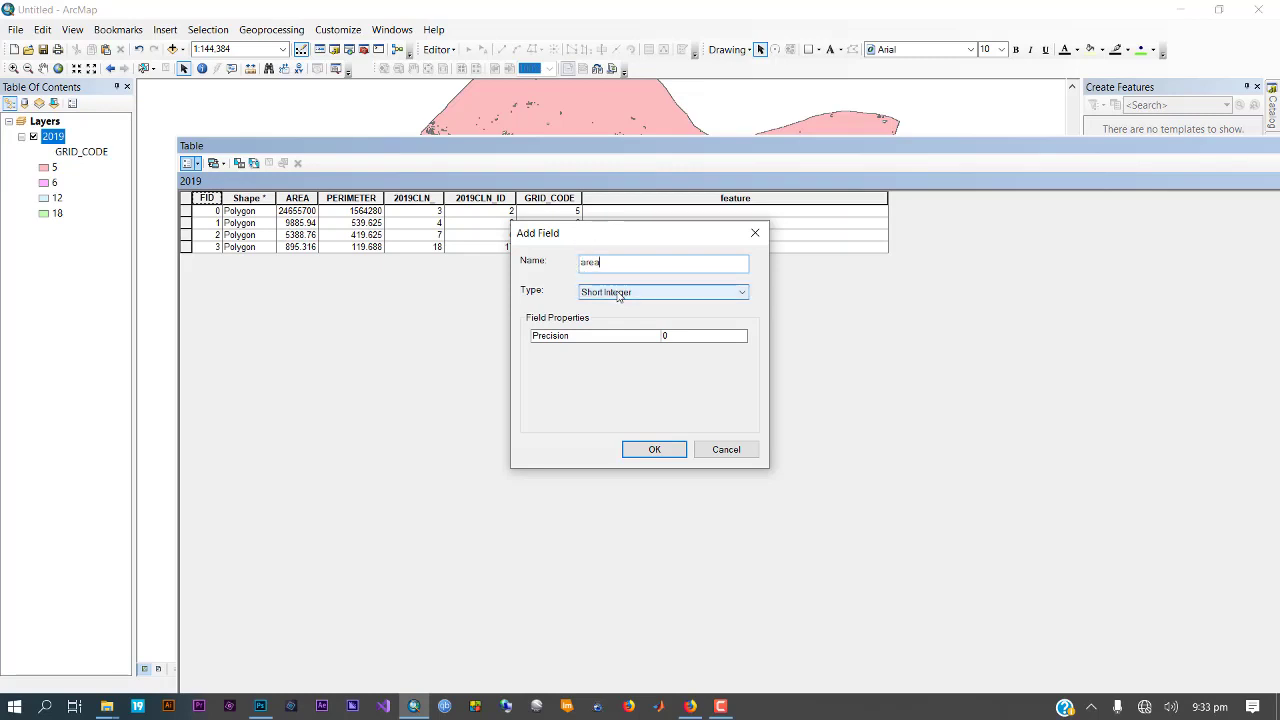
left_click(590, 340)
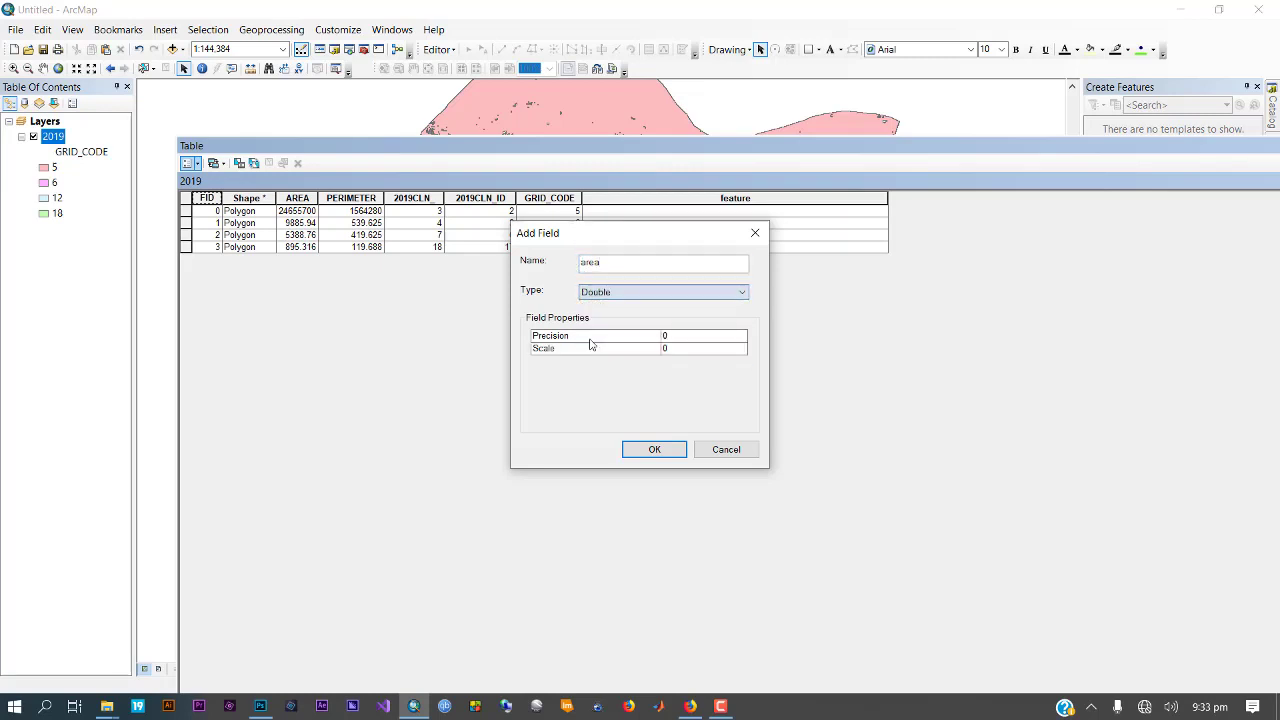
left_click(650, 450)
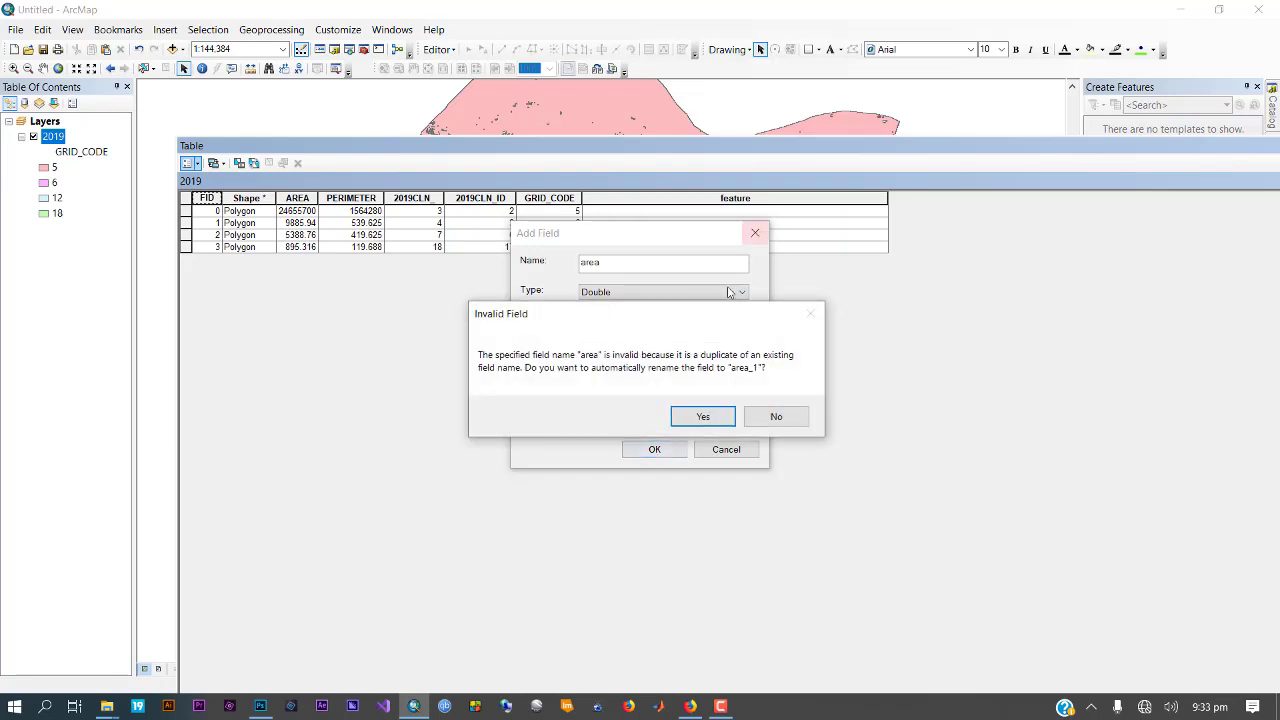
left_click(706, 420)
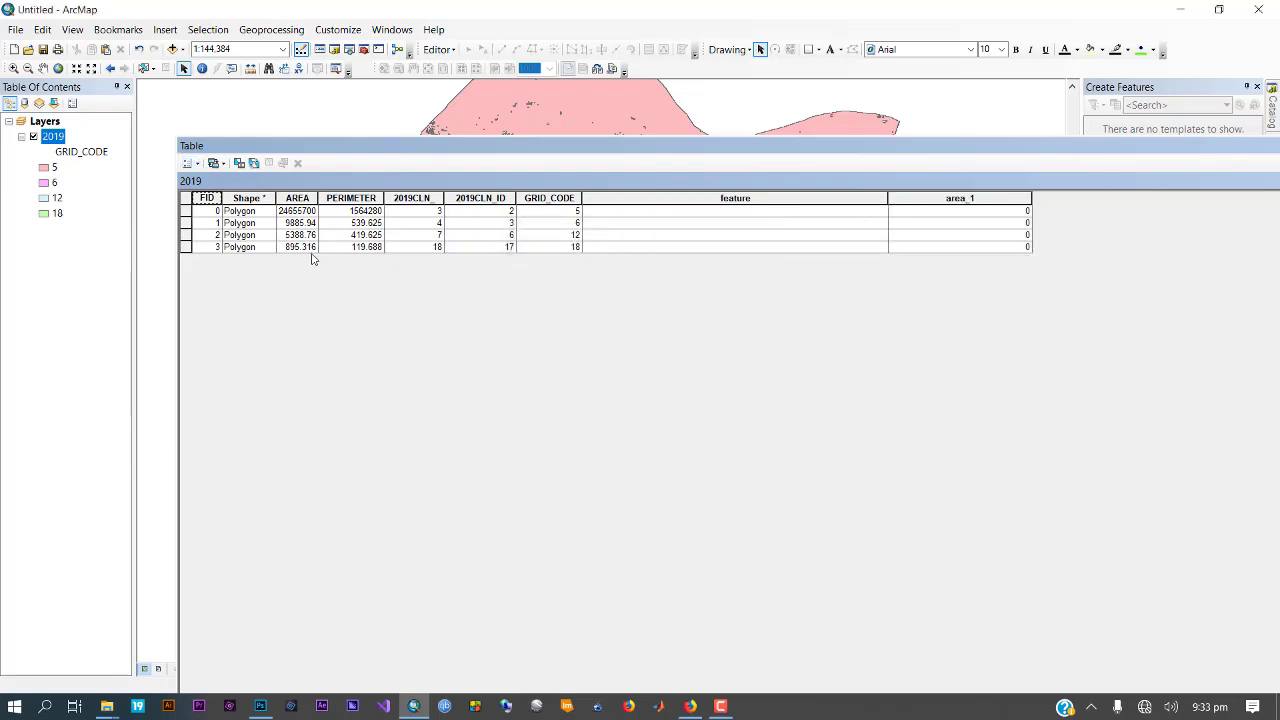
left_click(296, 198)
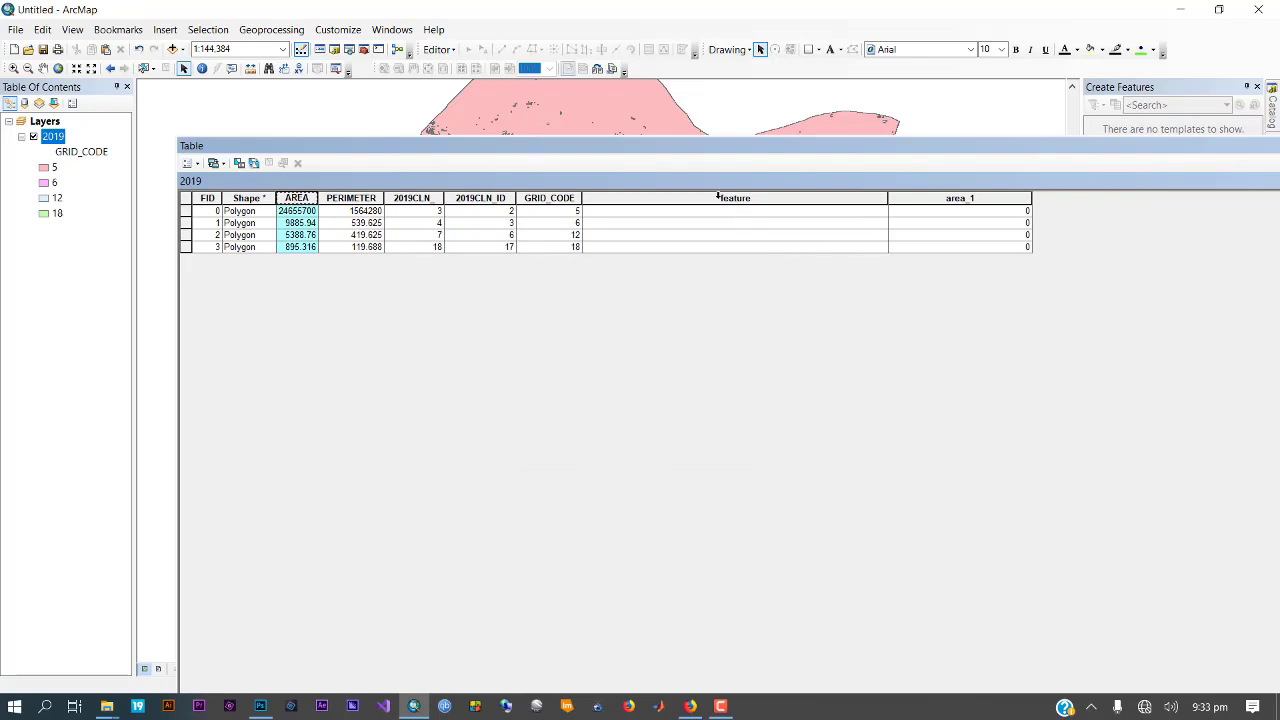
Start editing and fill the feature field with bare land for GRID_CODE 5, built up for 18, water body for 12 and farm land for 6
left_click(440, 49)
left_click(456, 67)
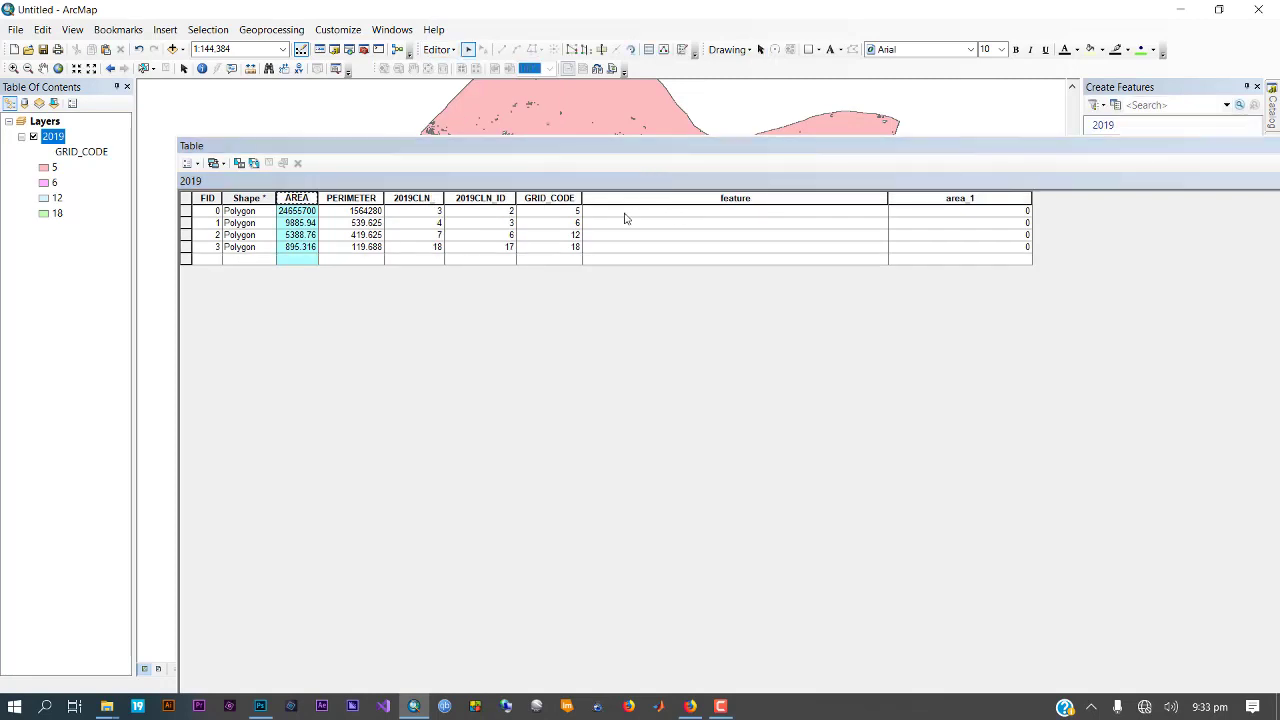
left_click(618, 215)
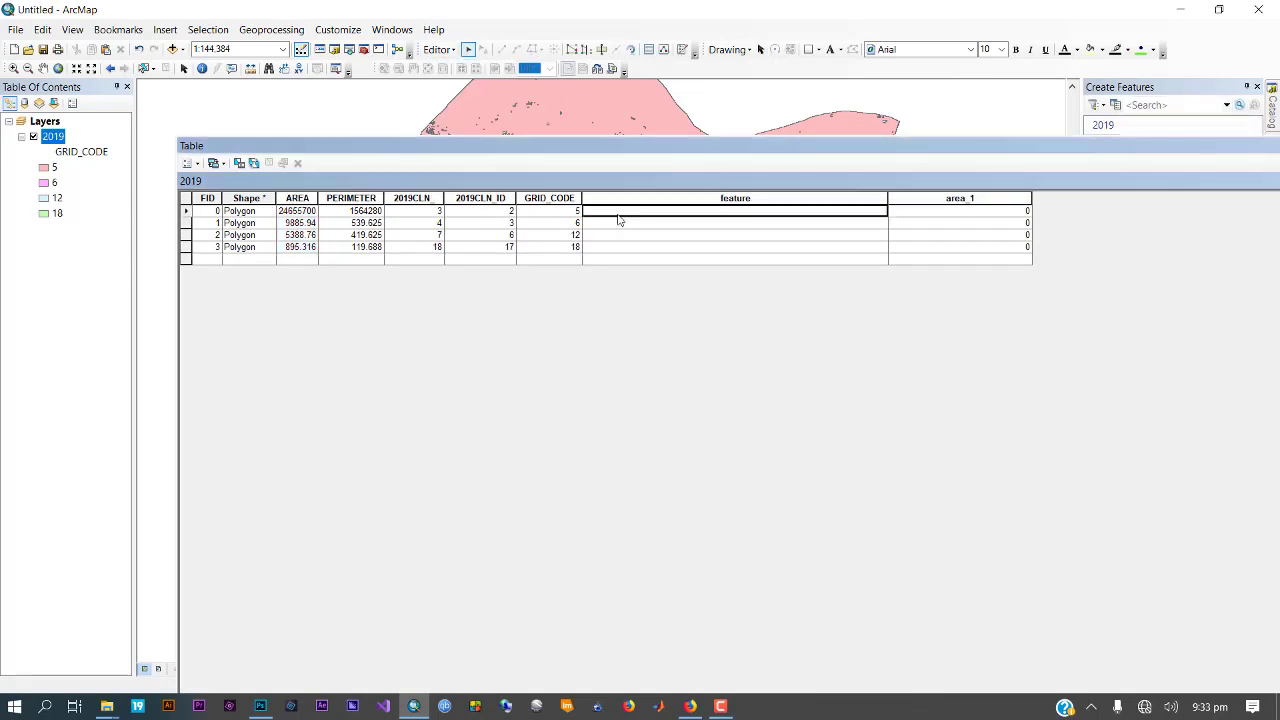
type("bare")
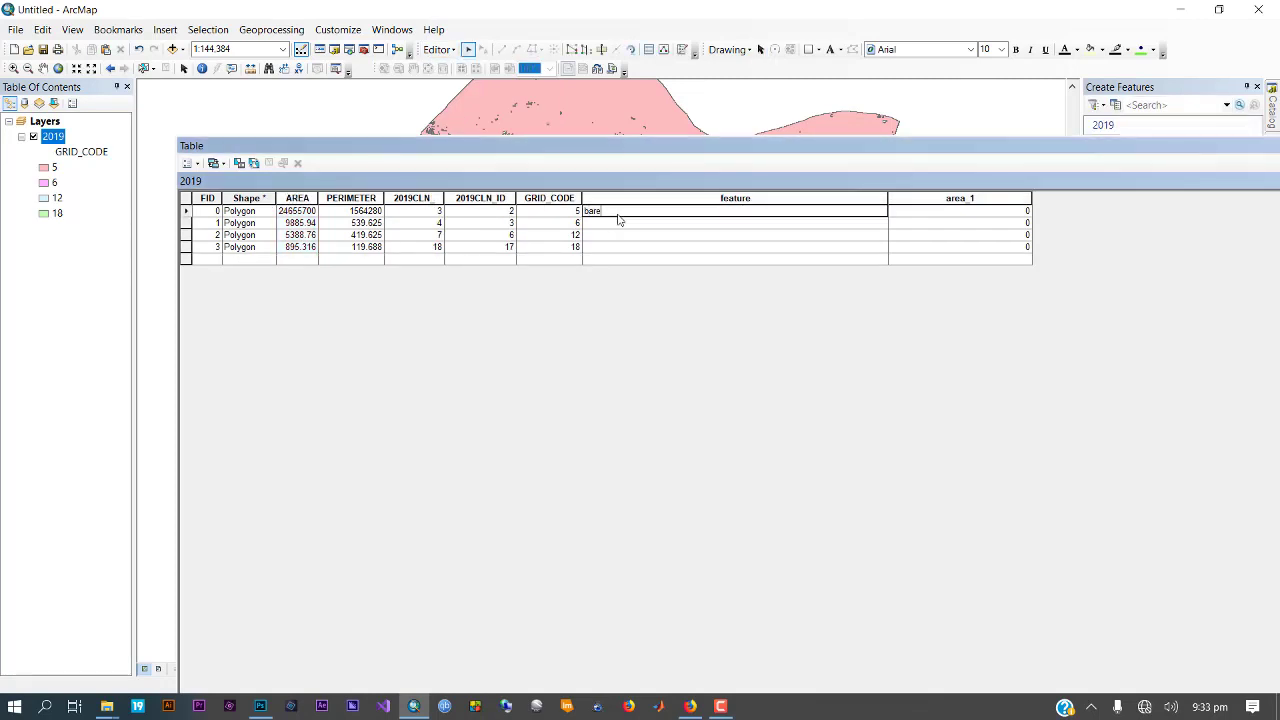
type(" land")
left_click(612, 223)
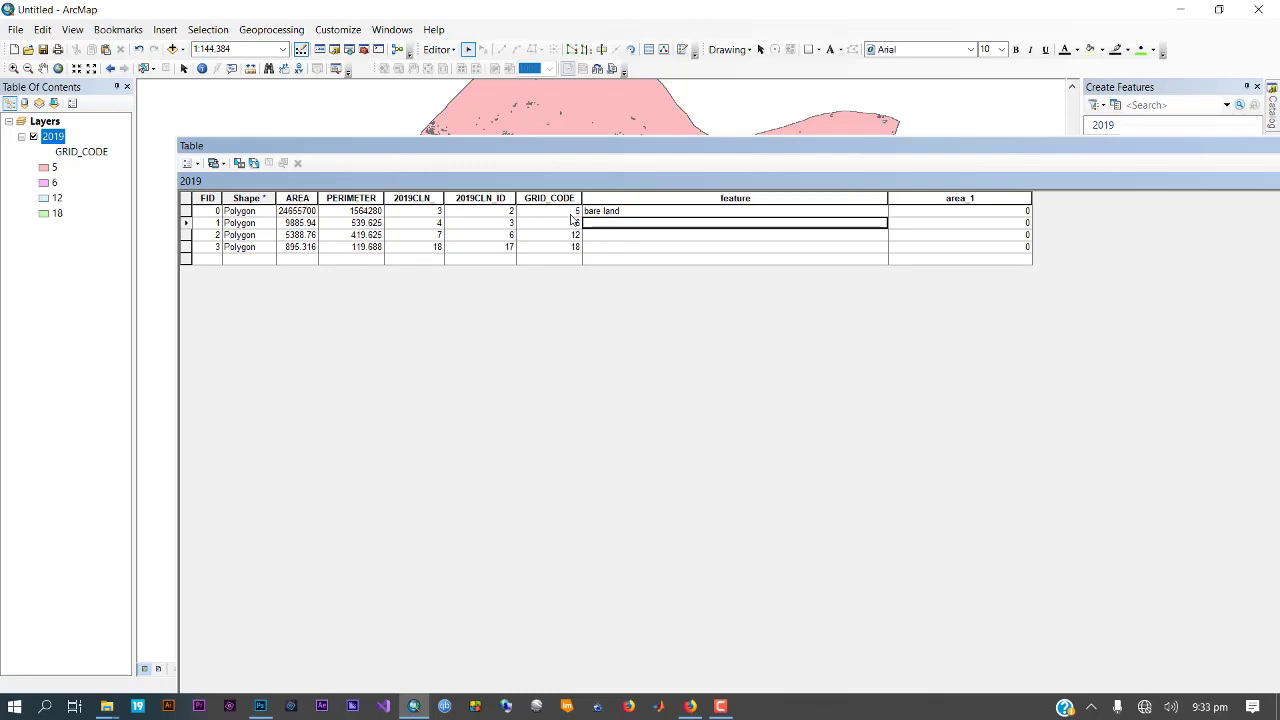
left_click(610, 248)
type("built up")
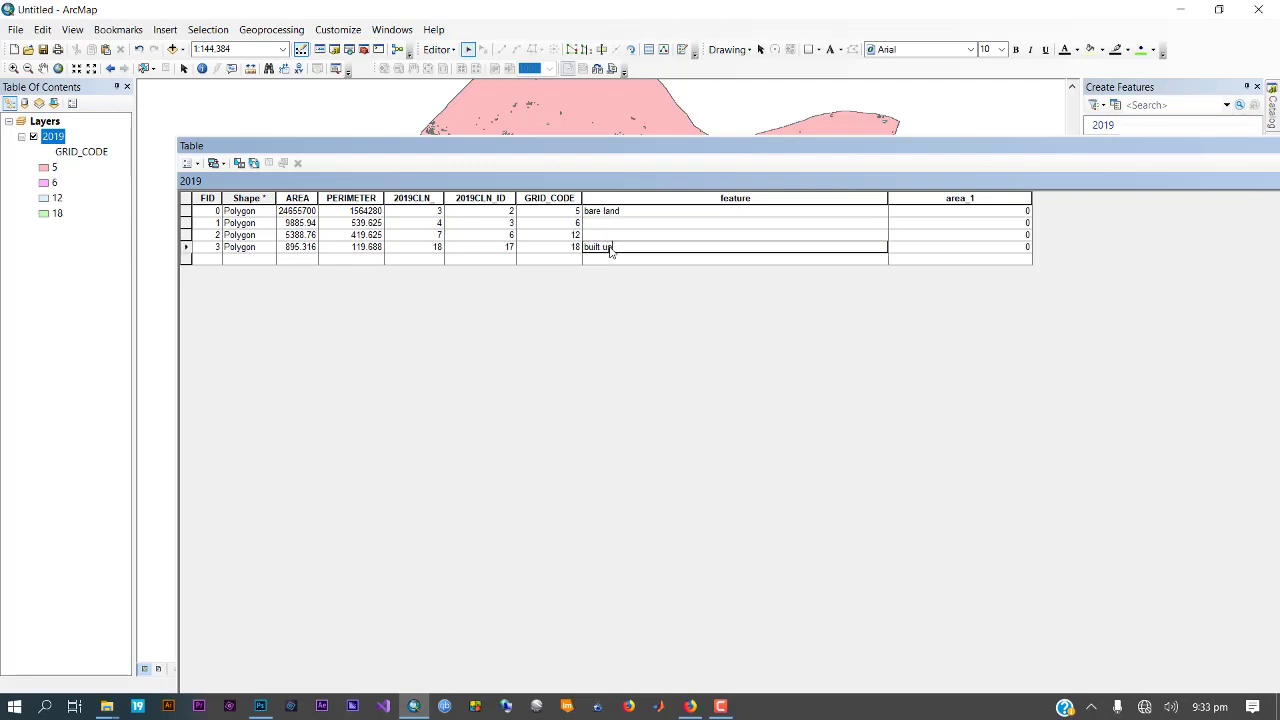
left_click(609, 234)
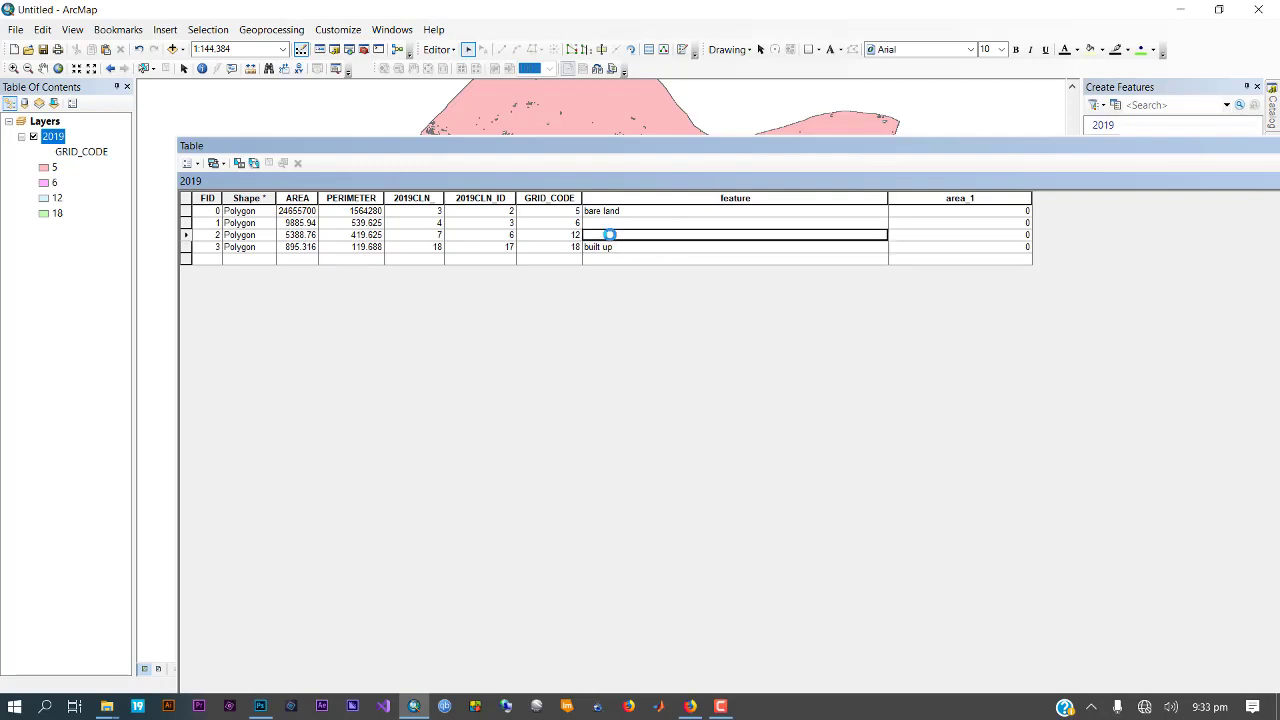
type("water body")
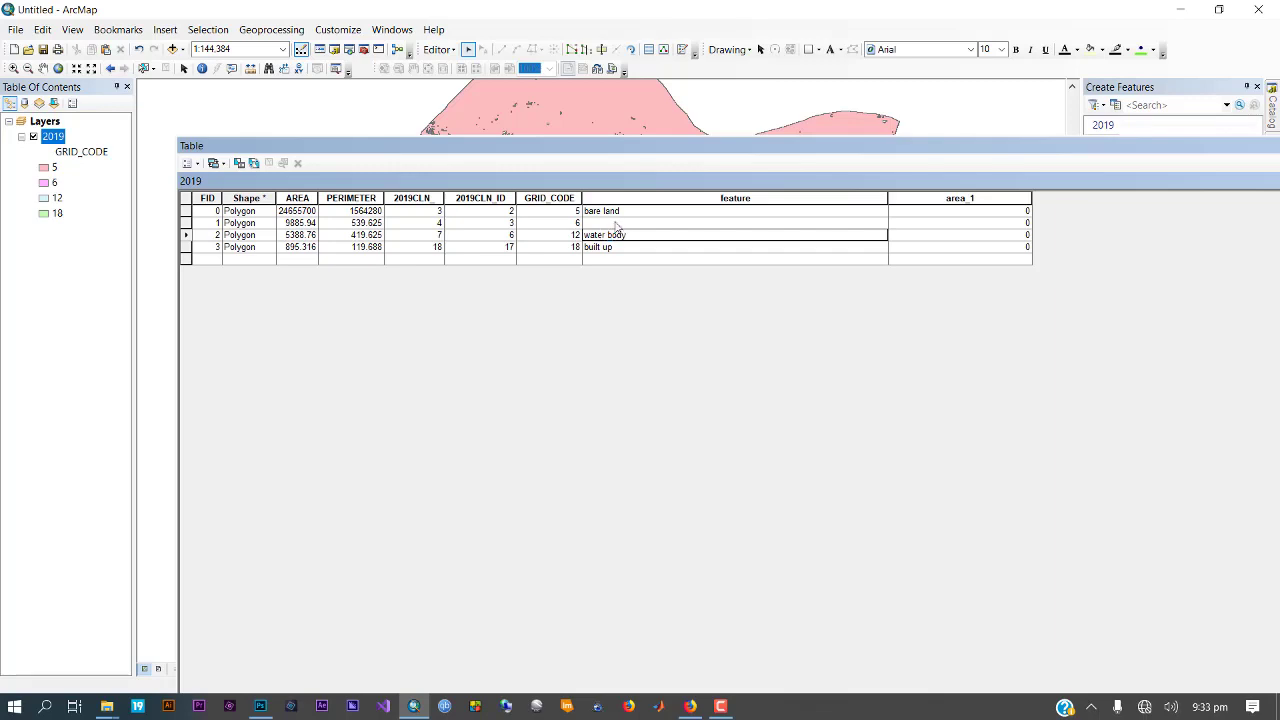
left_click(616, 223)
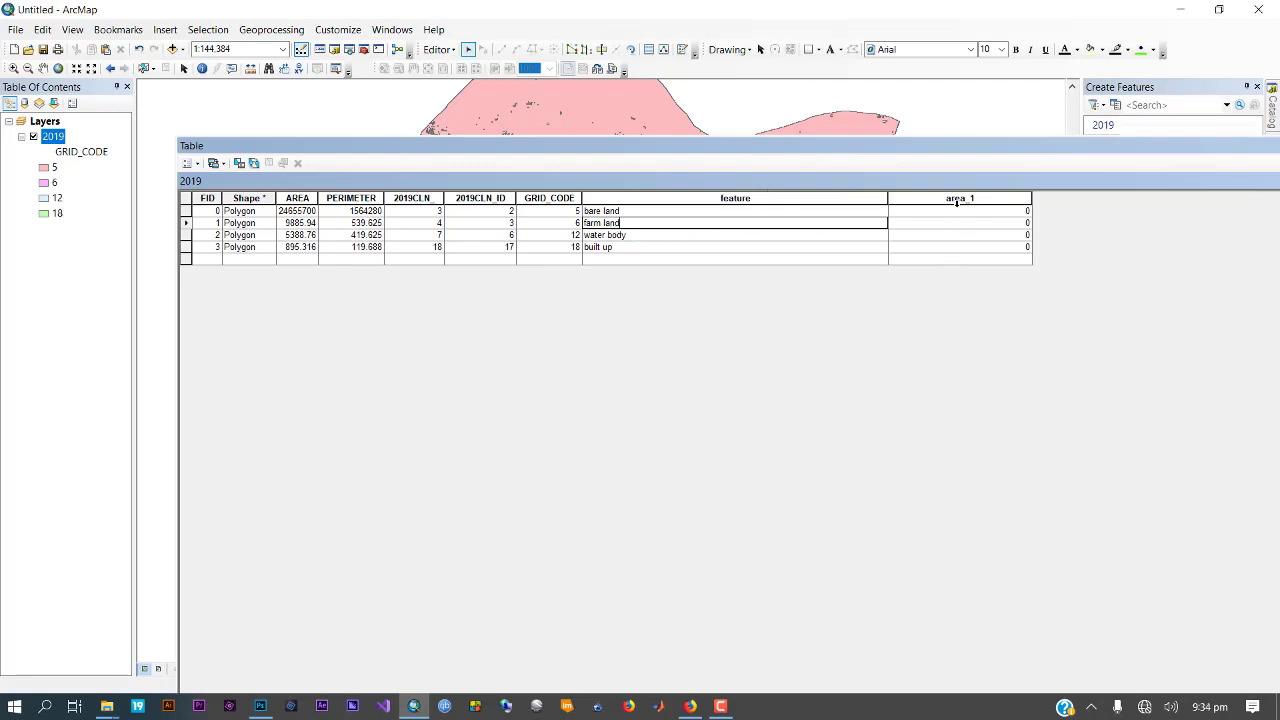
Stop the edit session and save the class names entered in the feature field
left_click(438, 49)
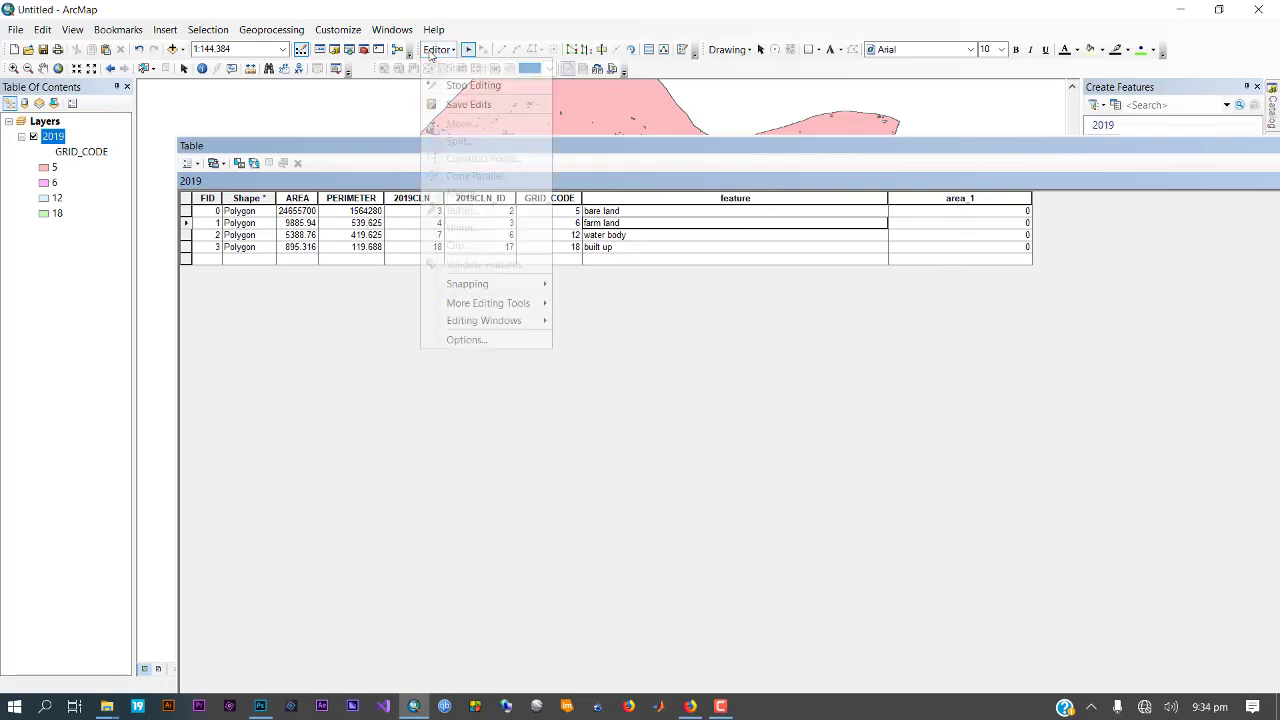
left_click(457, 90)
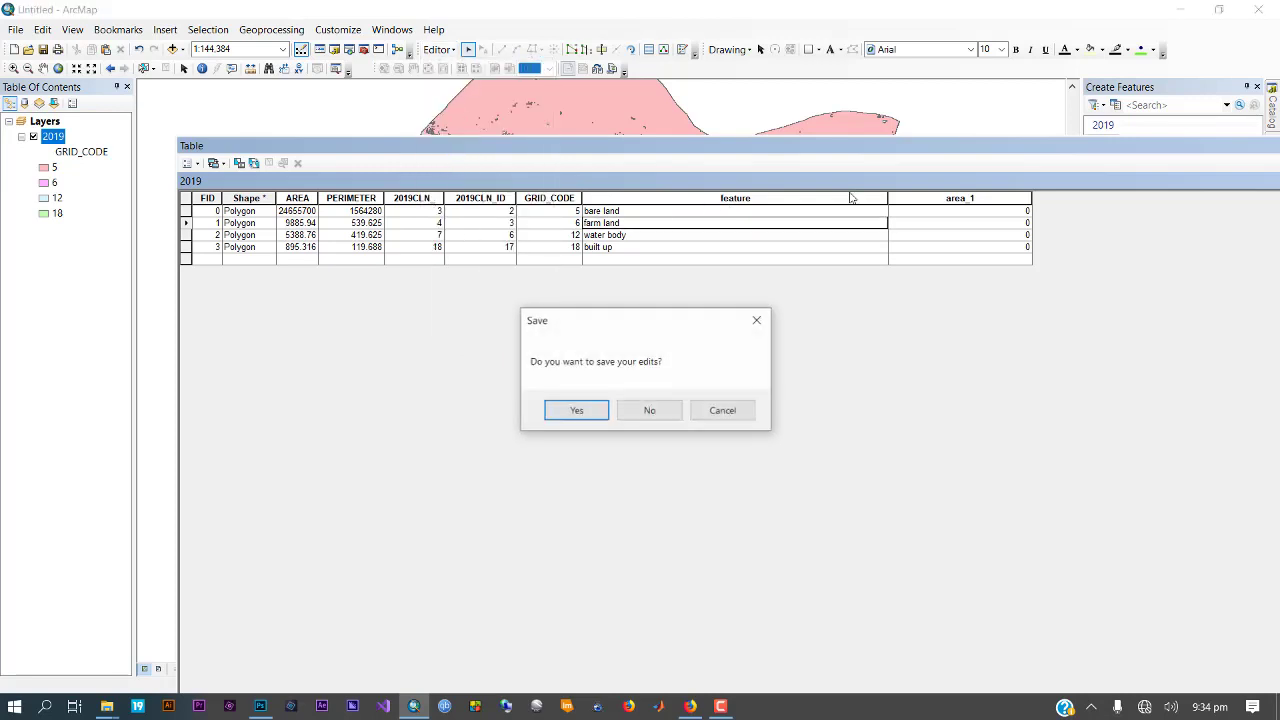
left_click(568, 410)
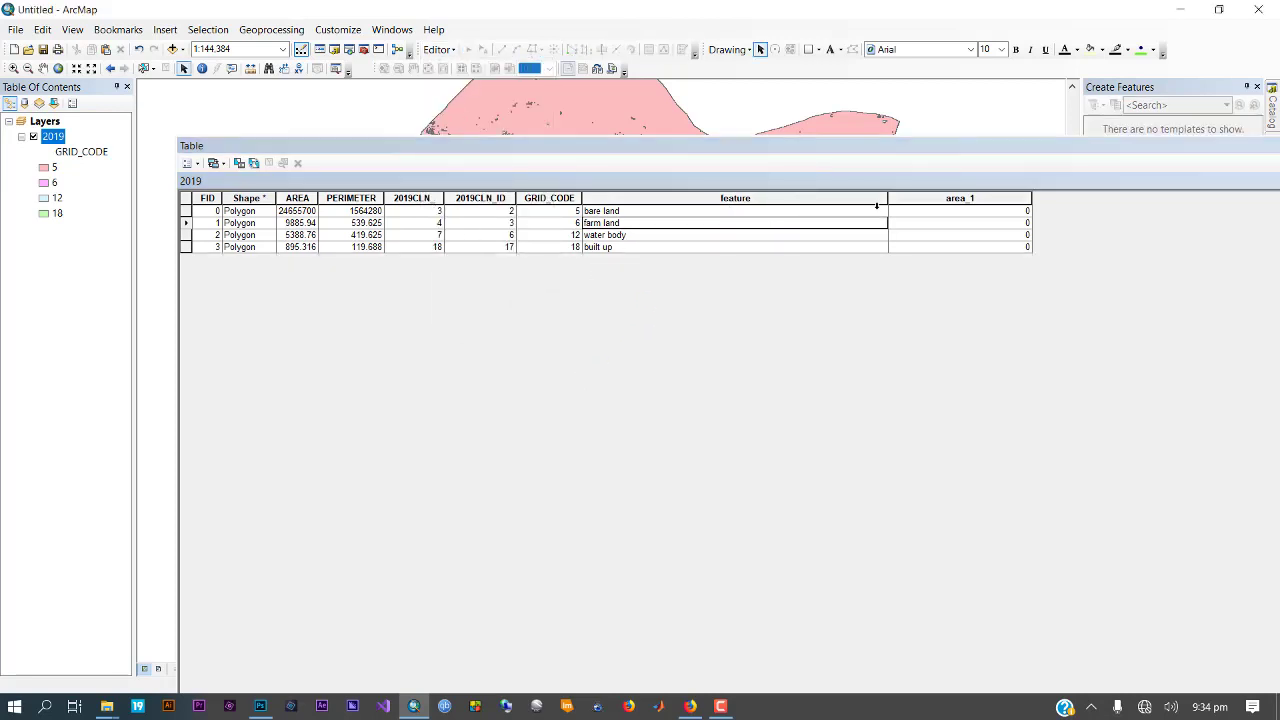
Calculate the area_1 field as polygon area in hectares using the data source's coordinate system, then close the attribute table
right_click(926, 197)
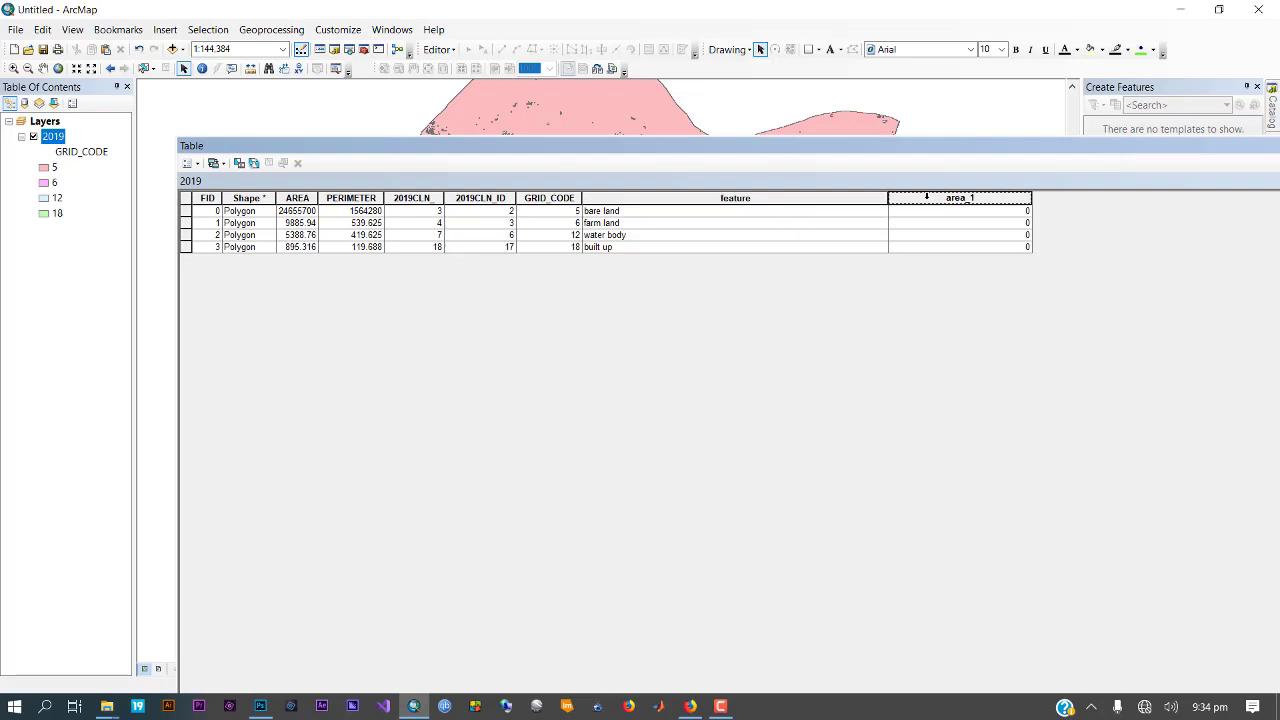
right_click(916, 200)
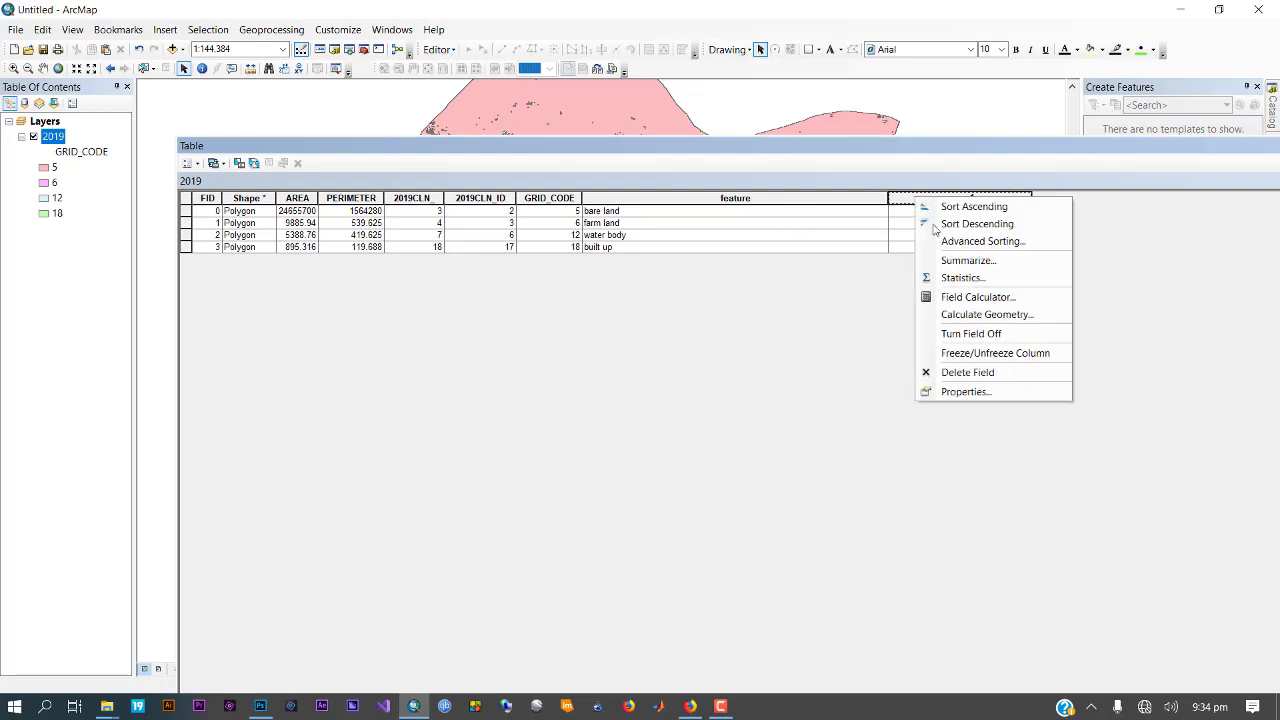
left_click(977, 316)
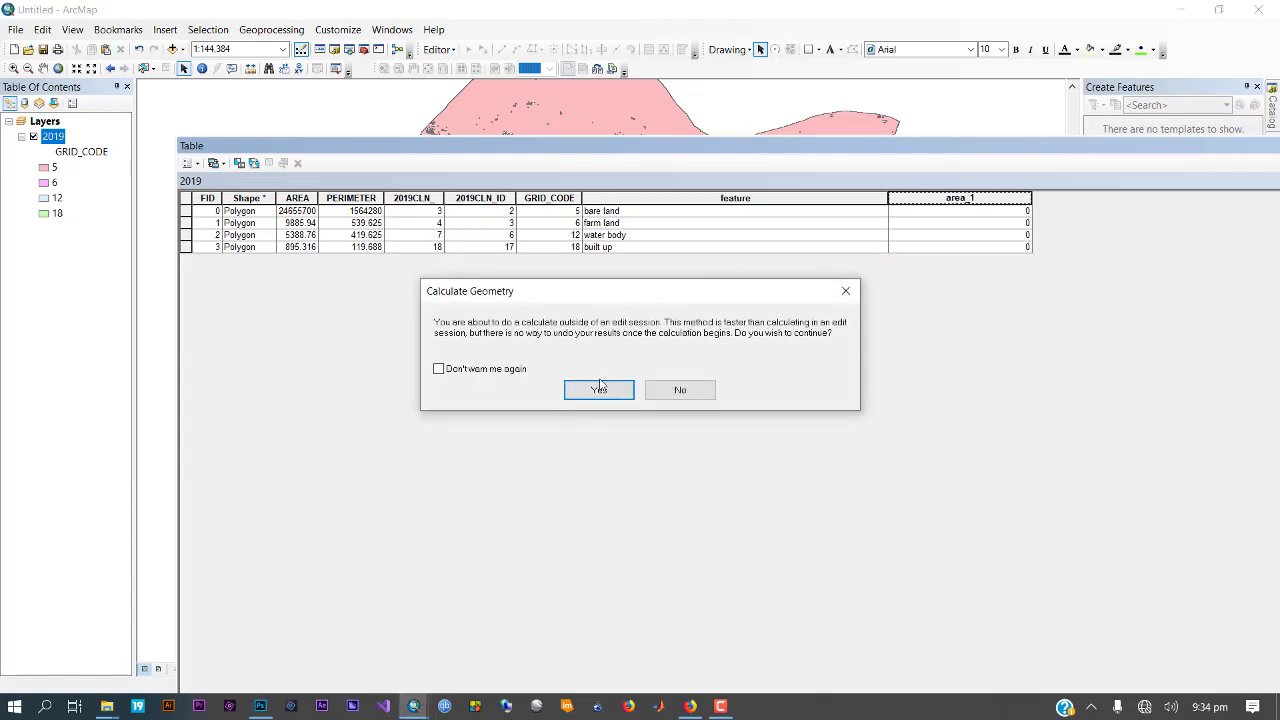
left_click(488, 367)
left_click(600, 390)
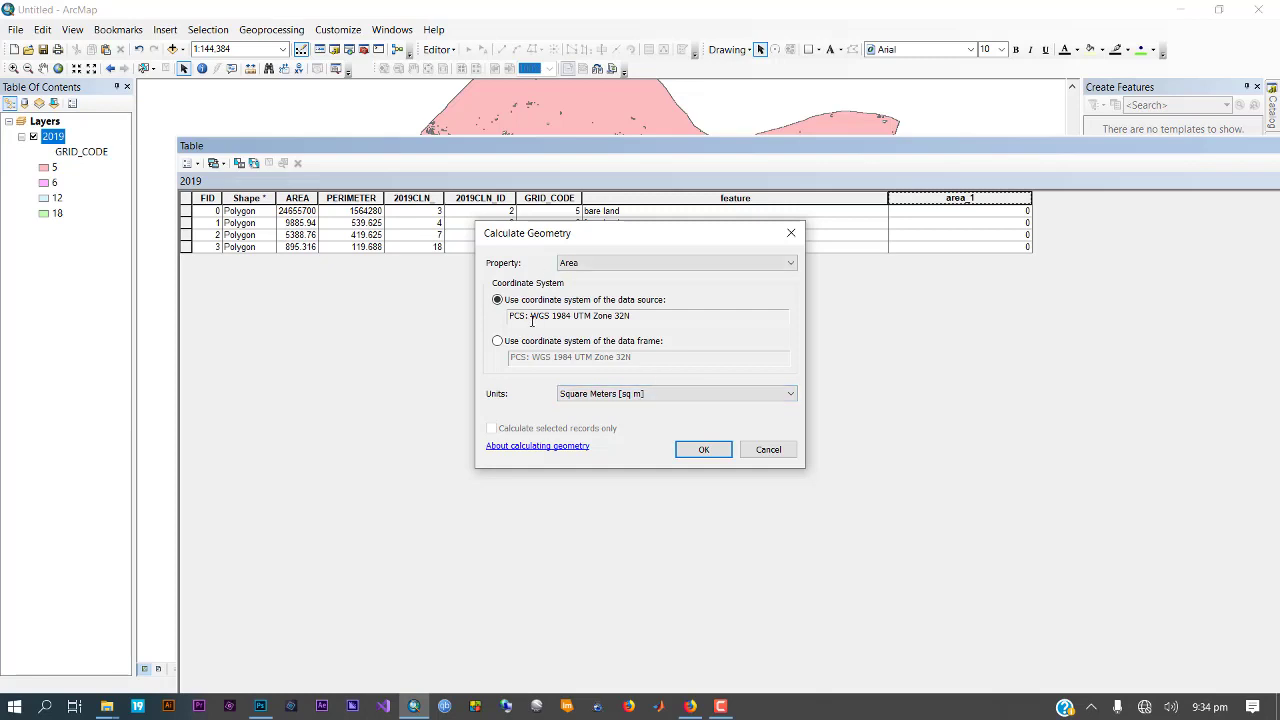
left_click_drag(531, 318, 638, 319)
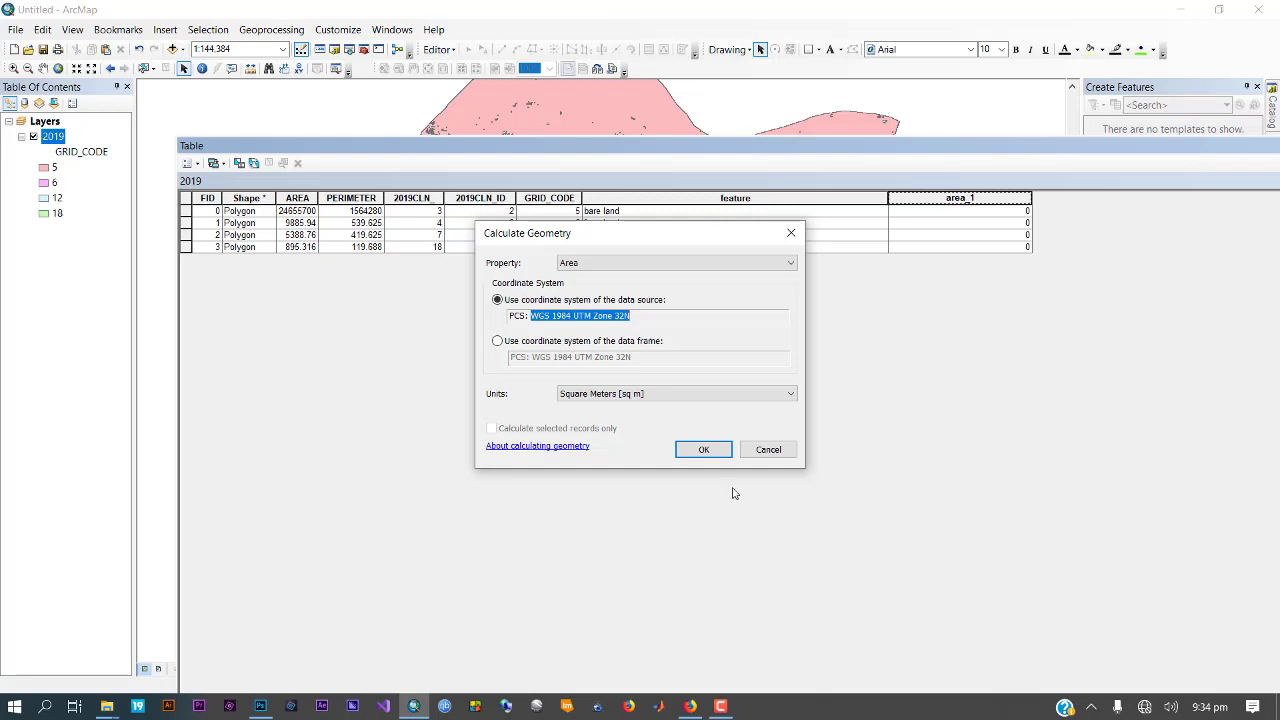
left_click(585, 393)
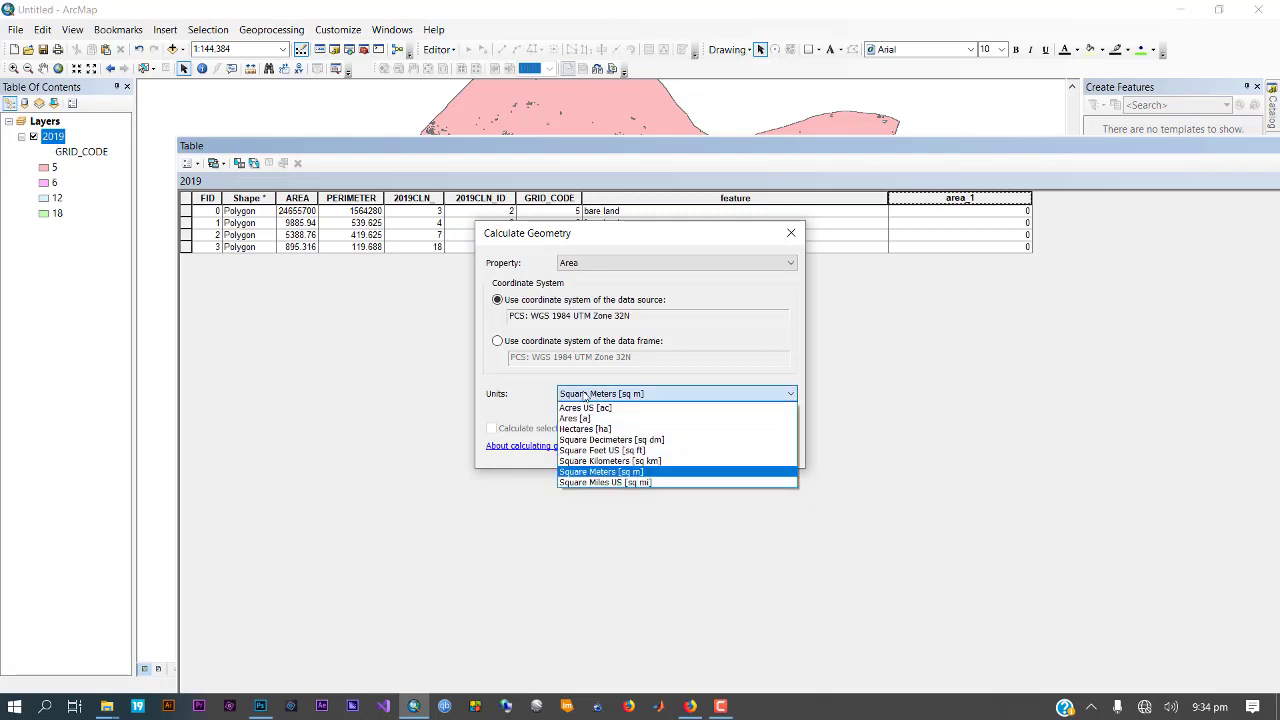
left_click(585, 394)
left_click(598, 395)
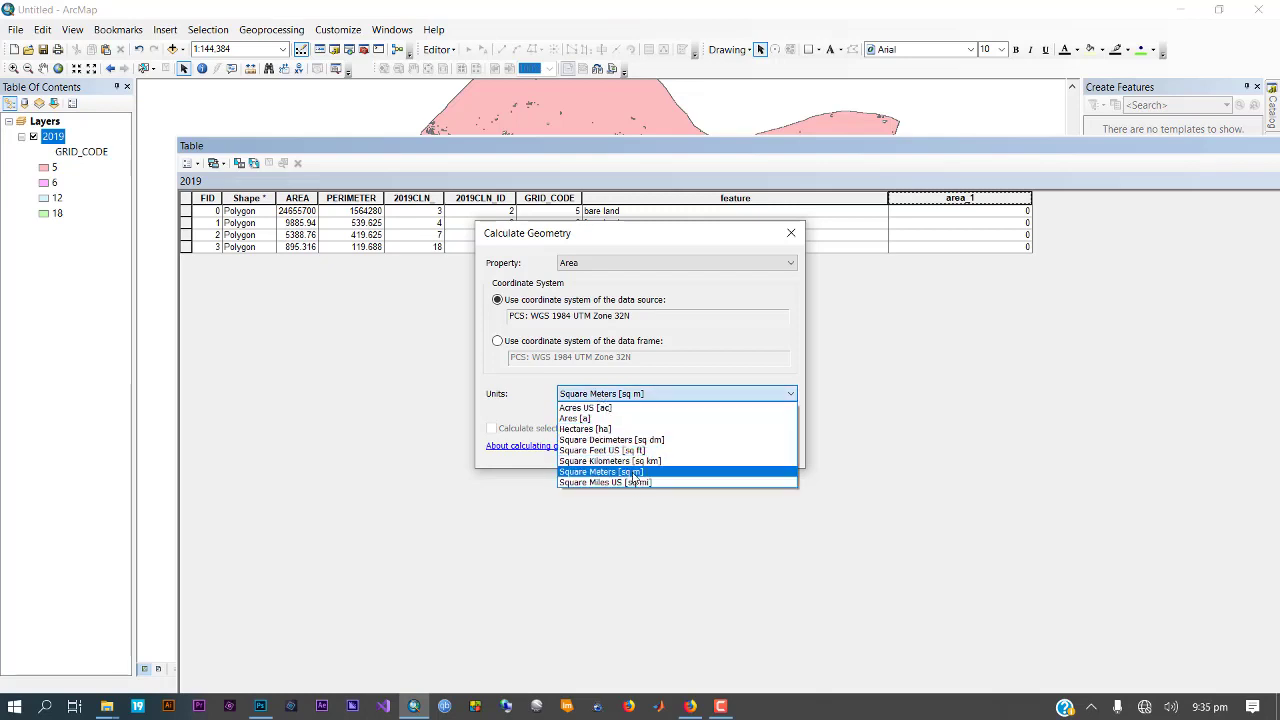
left_click(602, 431)
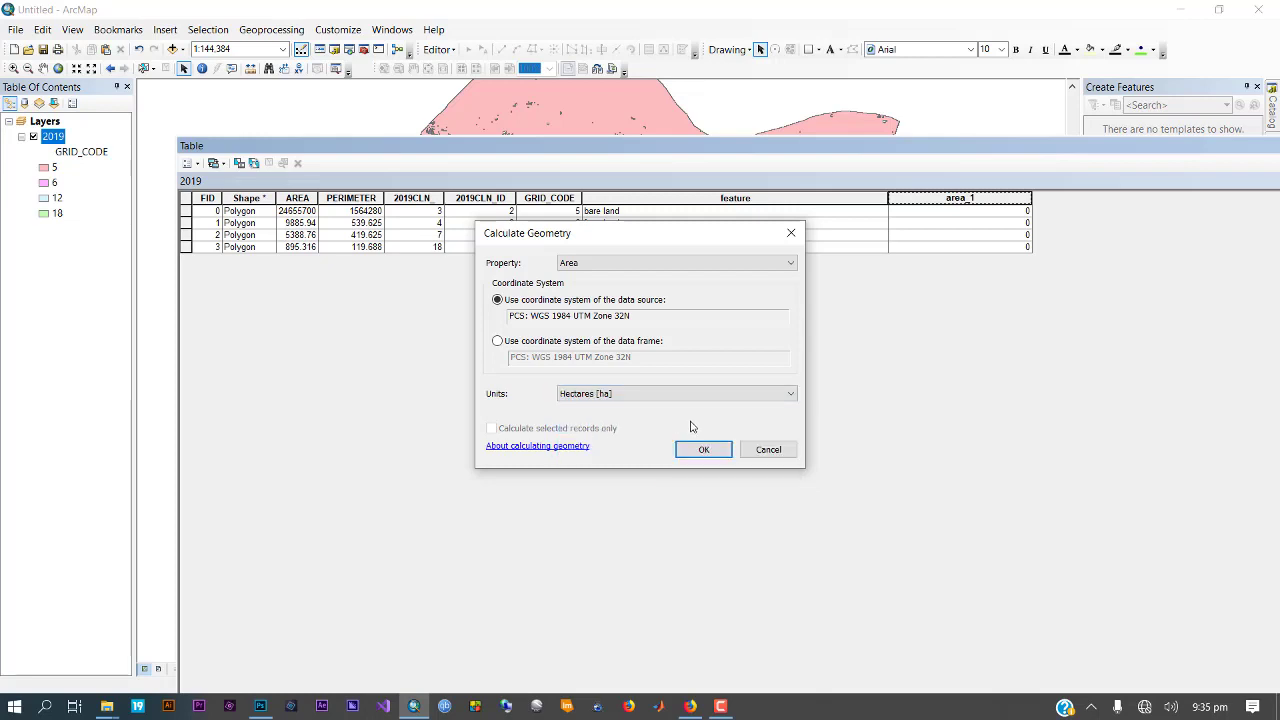
left_click(703, 451)
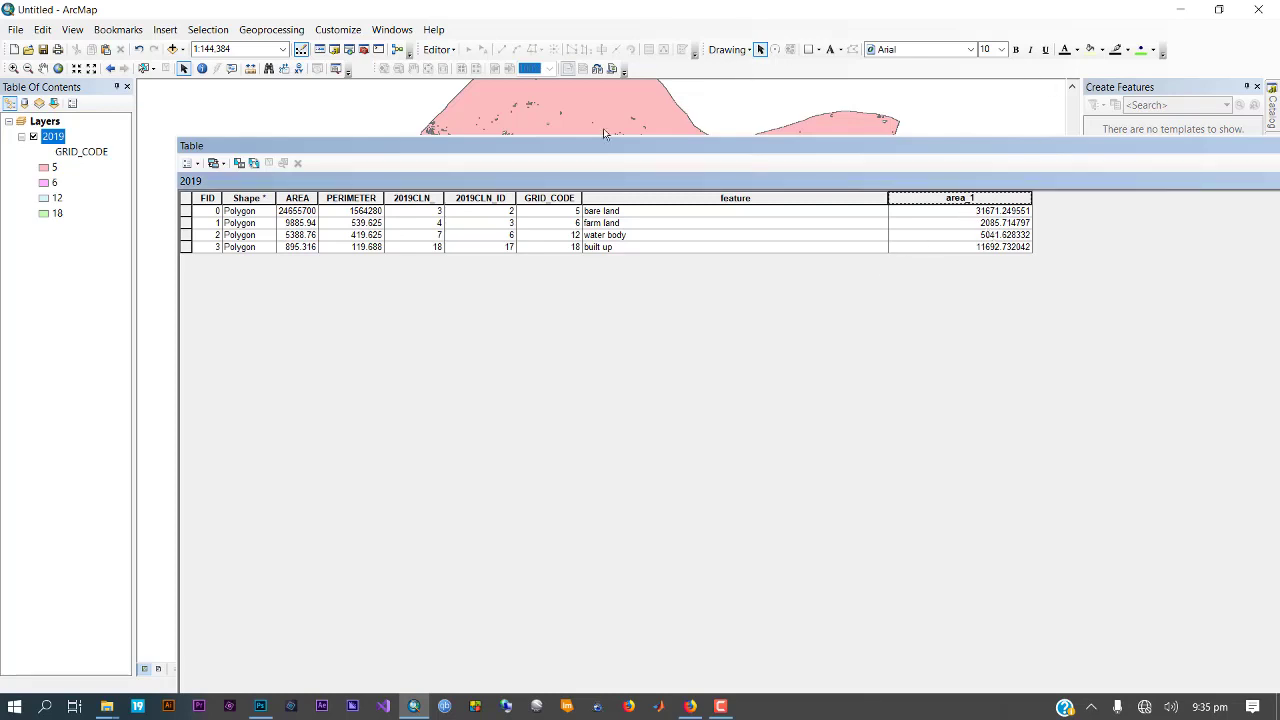
double_click(1076, 152)
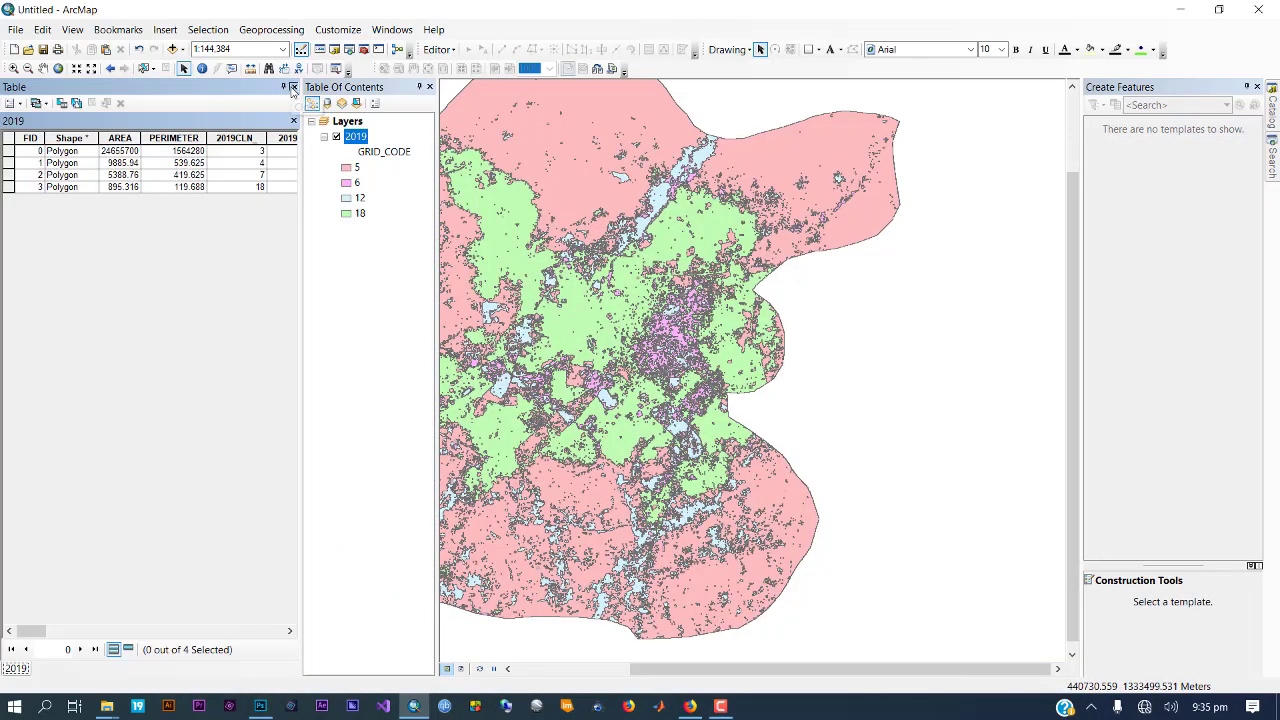
left_click(293, 88)
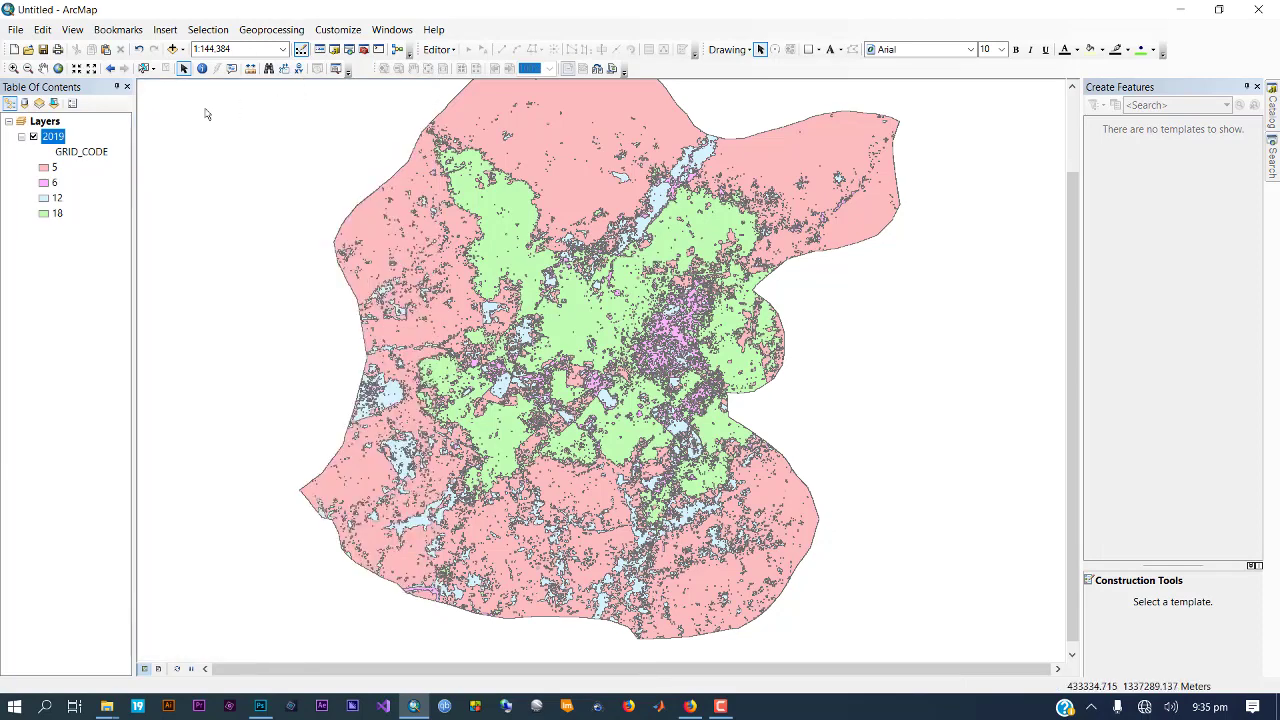
Symbolize the 2019 layer by unique values of the feature field, adding all values
right_click(55, 137)
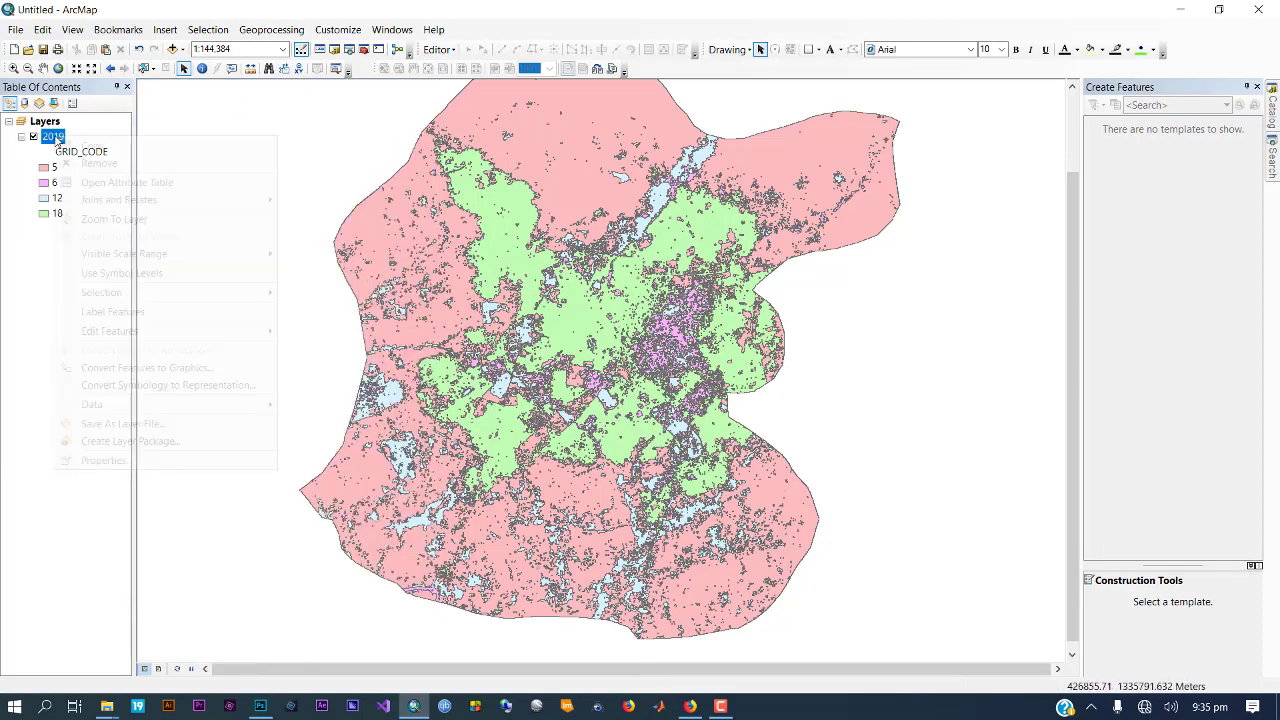
left_click(105, 460)
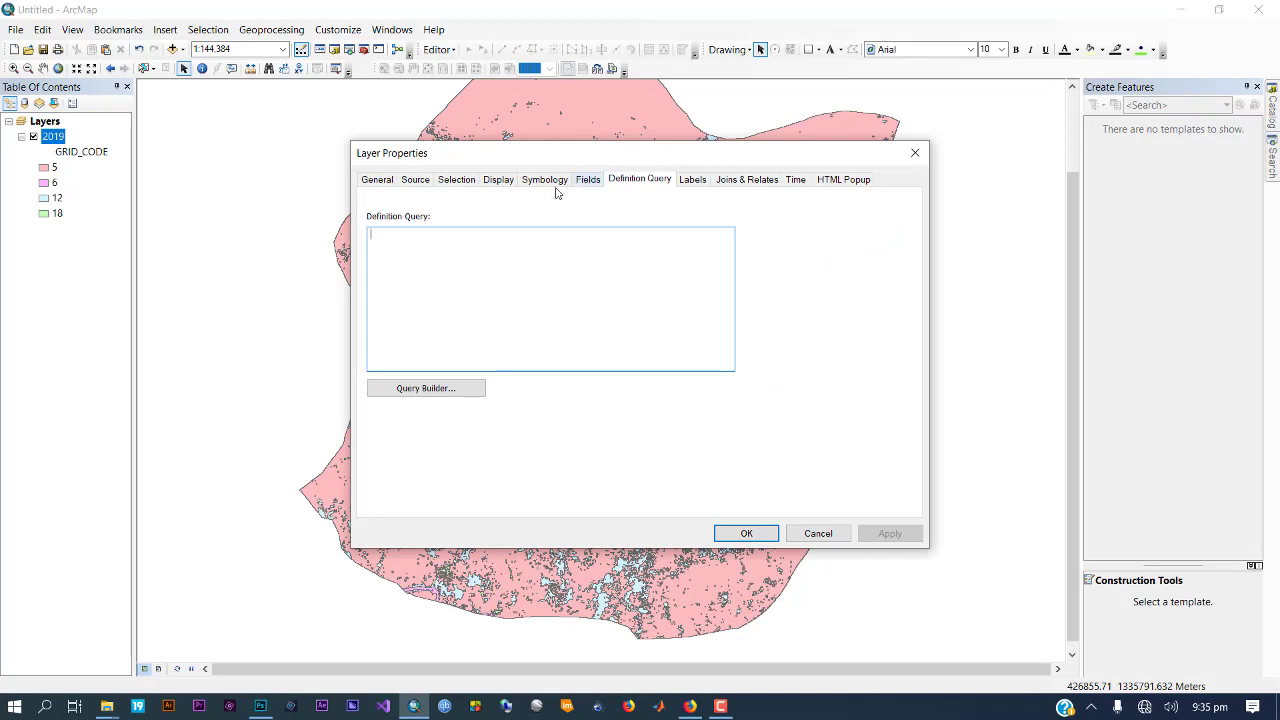
left_click(550, 182)
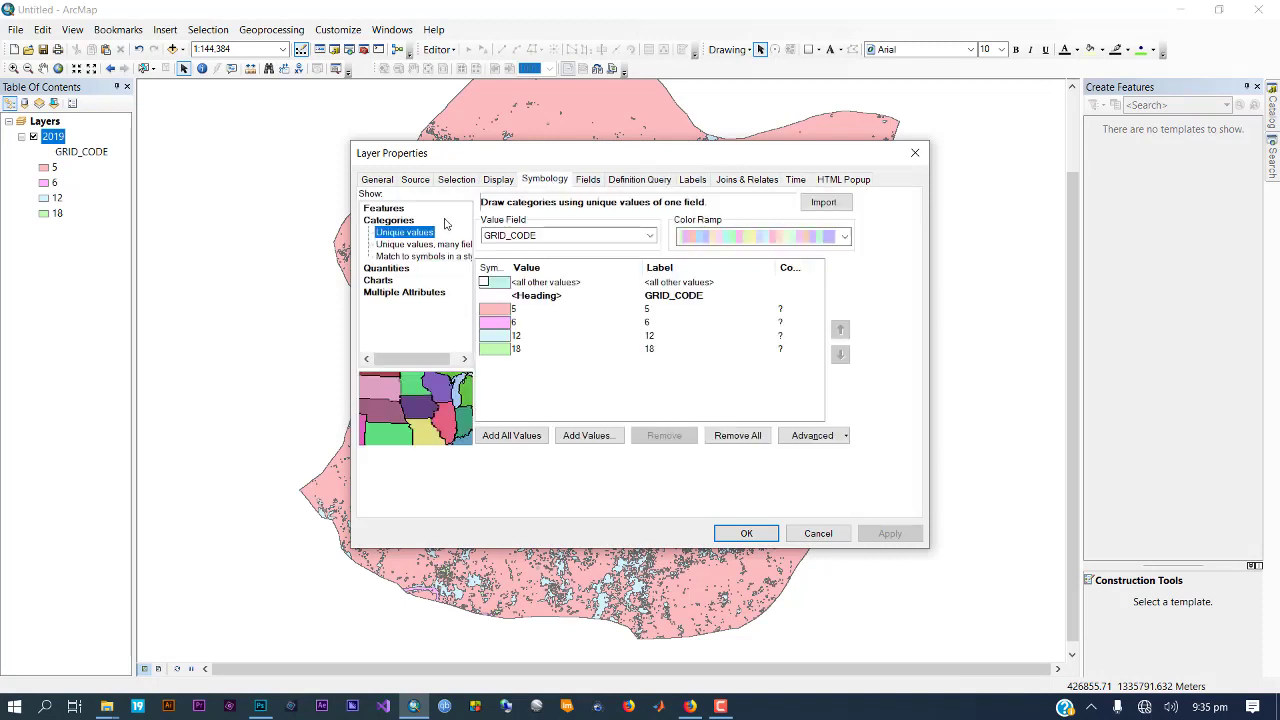
left_click(560, 235)
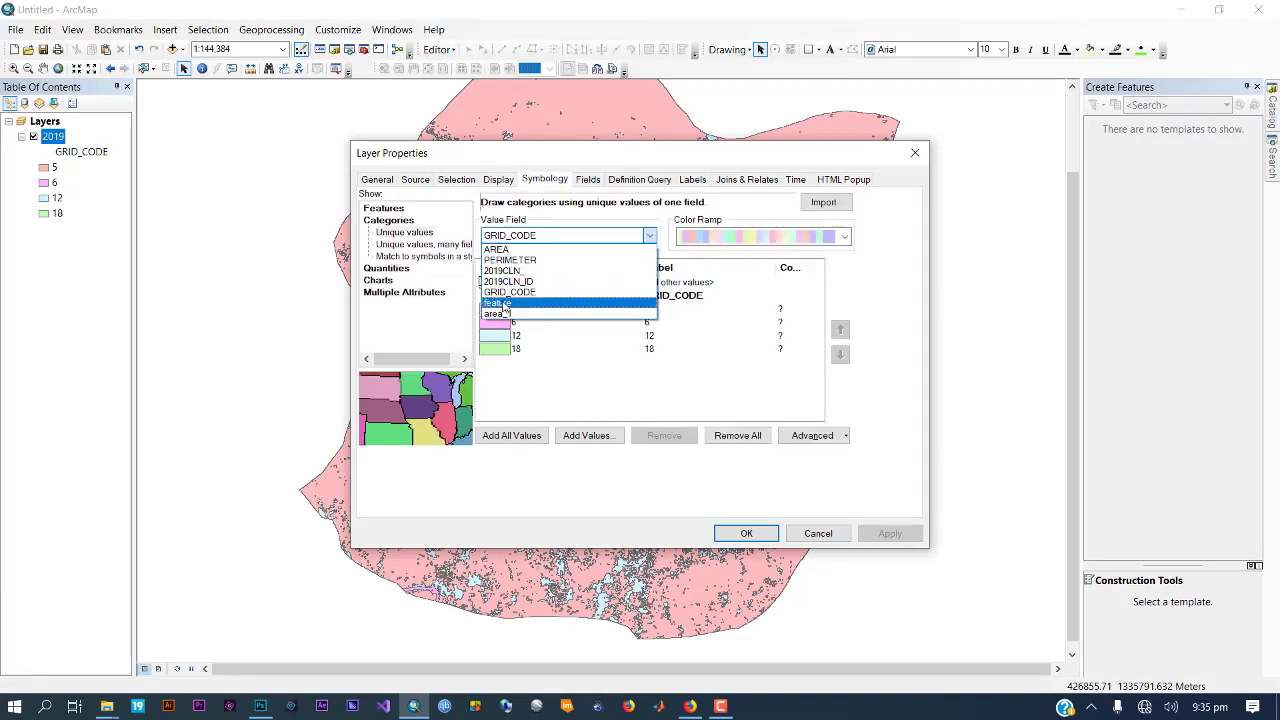
left_click(505, 302)
left_click(511, 435)
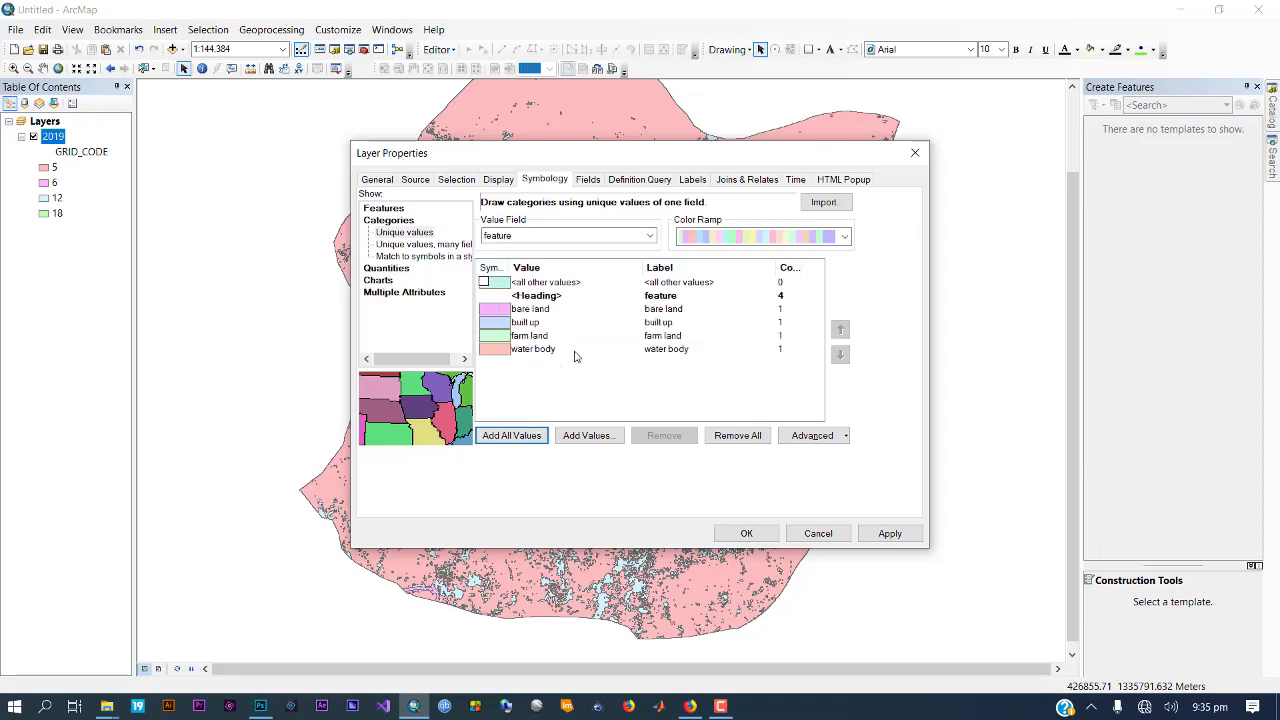
left_click(746, 533)
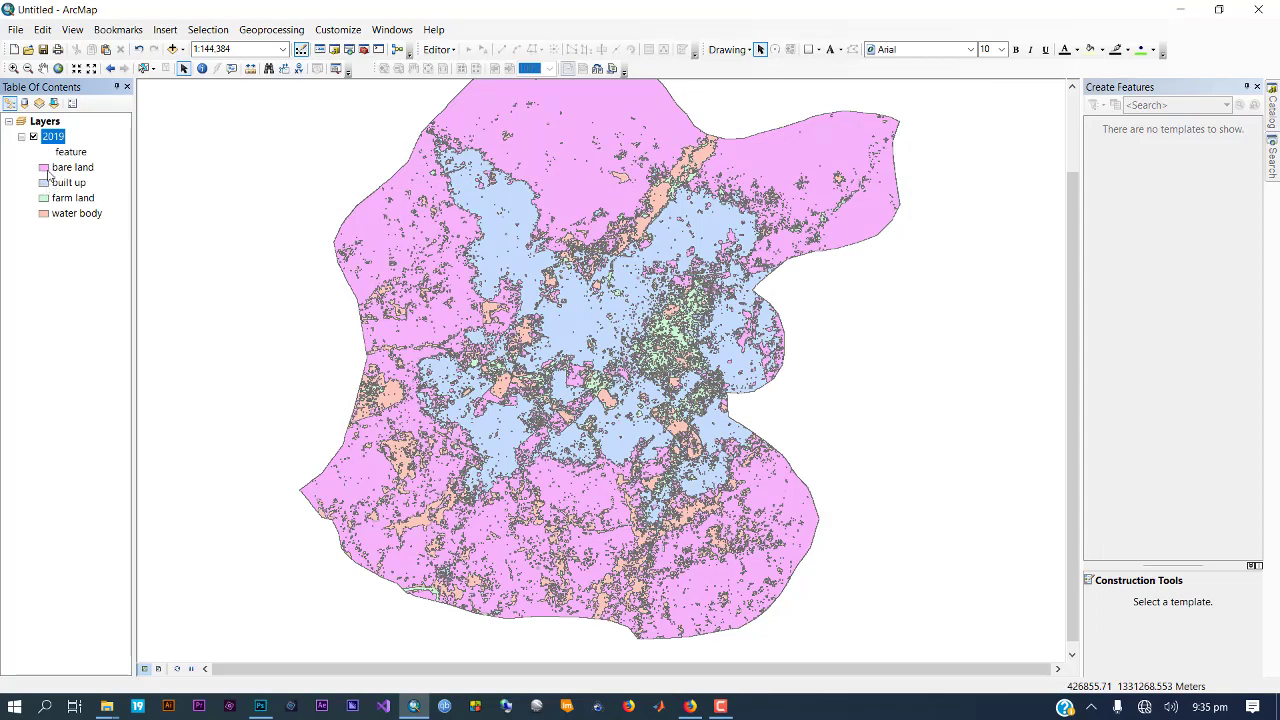
Apply the Beige symbol to the bare land class and remove its outline
left_click(44, 169)
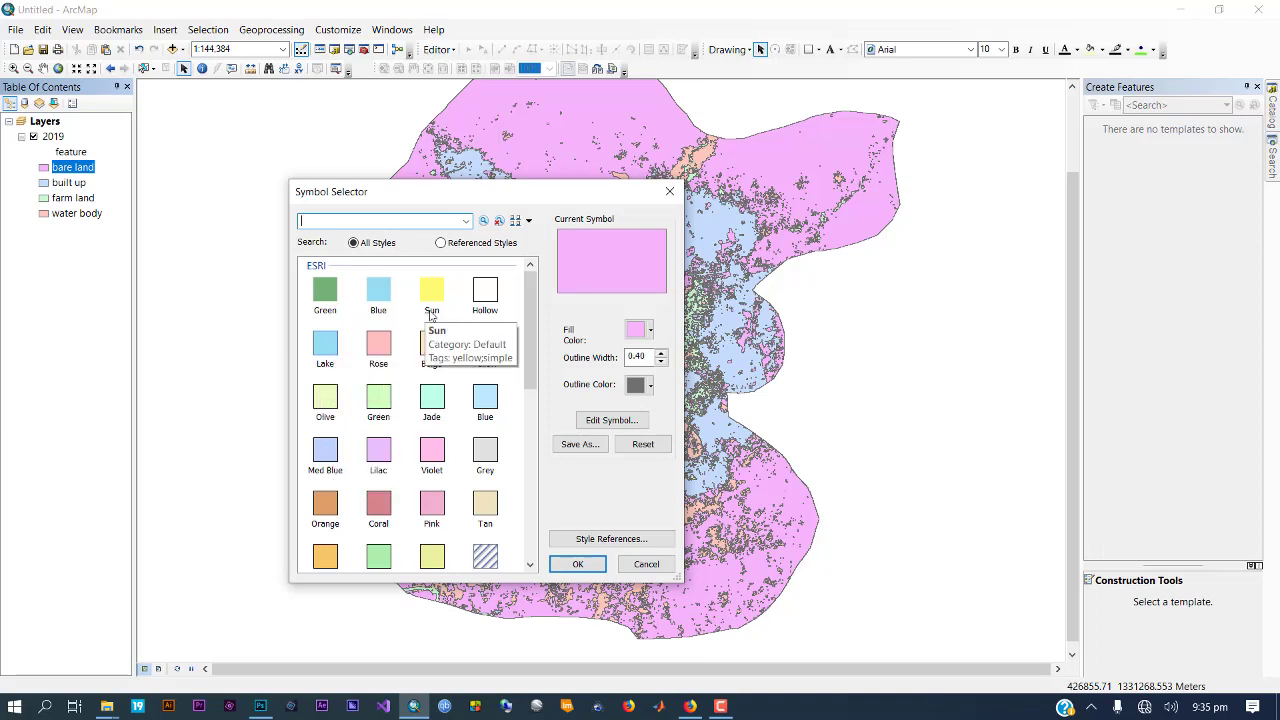
left_click(432, 344)
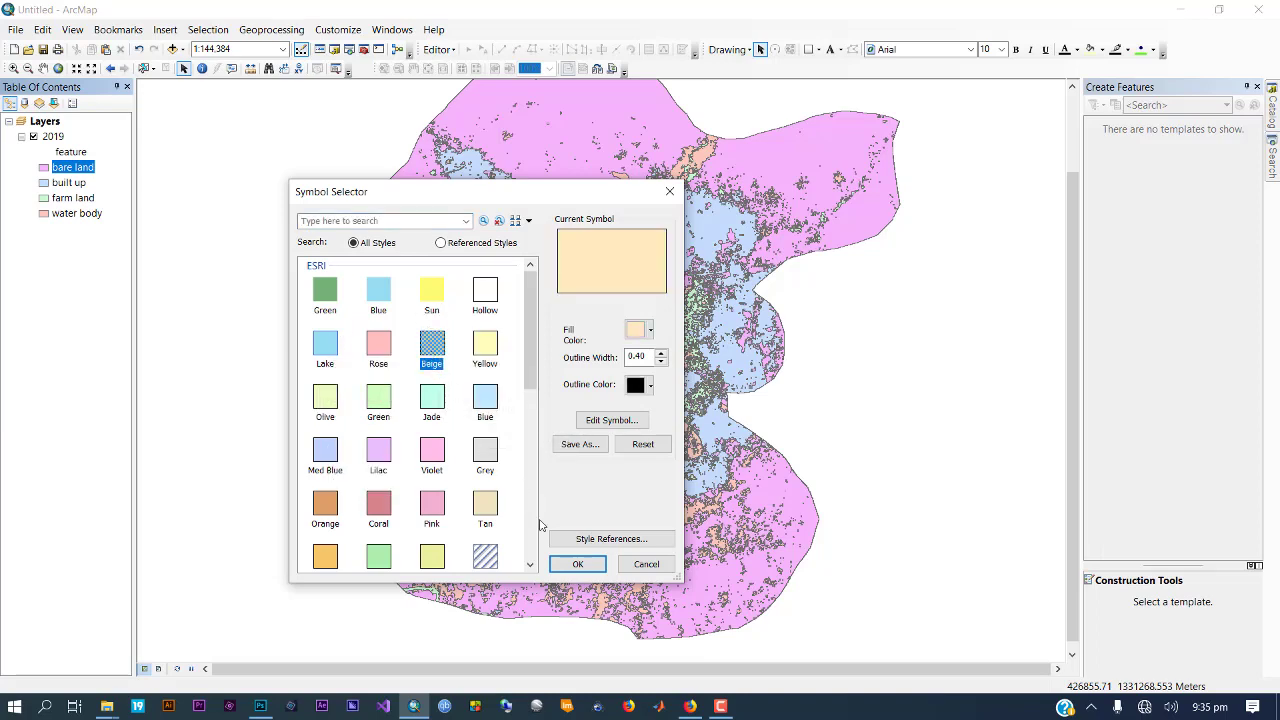
left_click(577, 564)
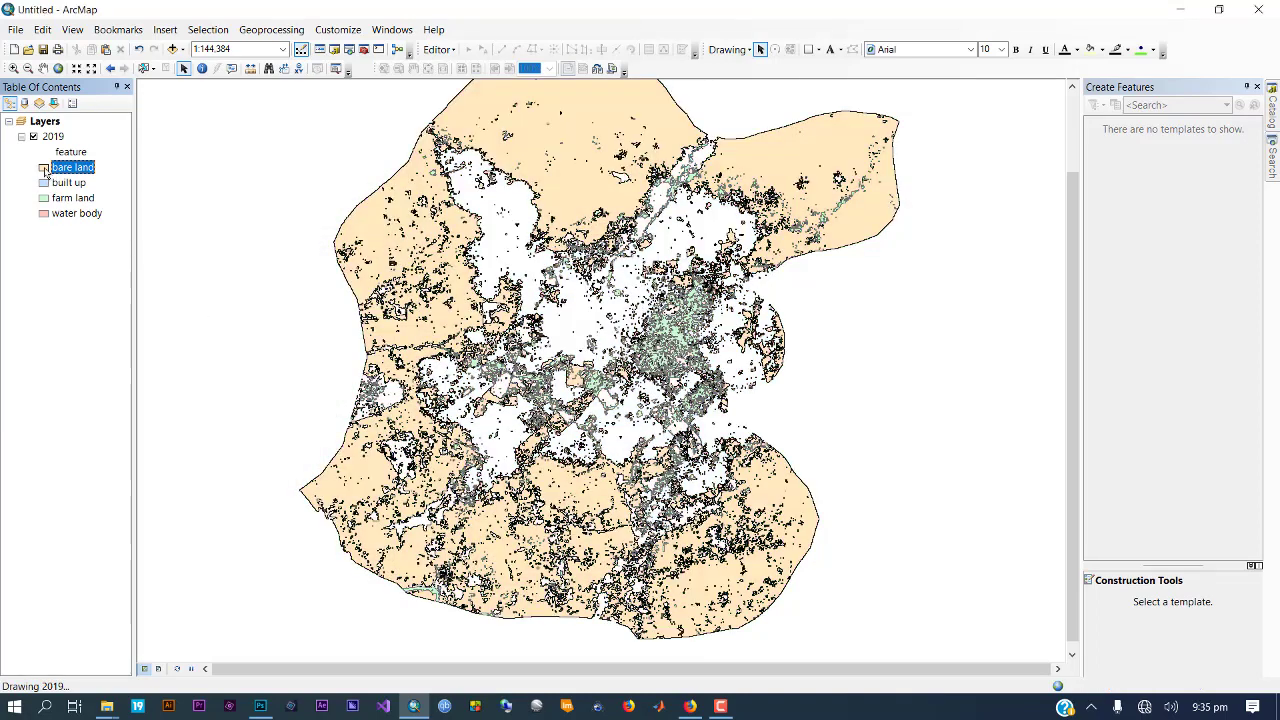
left_click(44, 168)
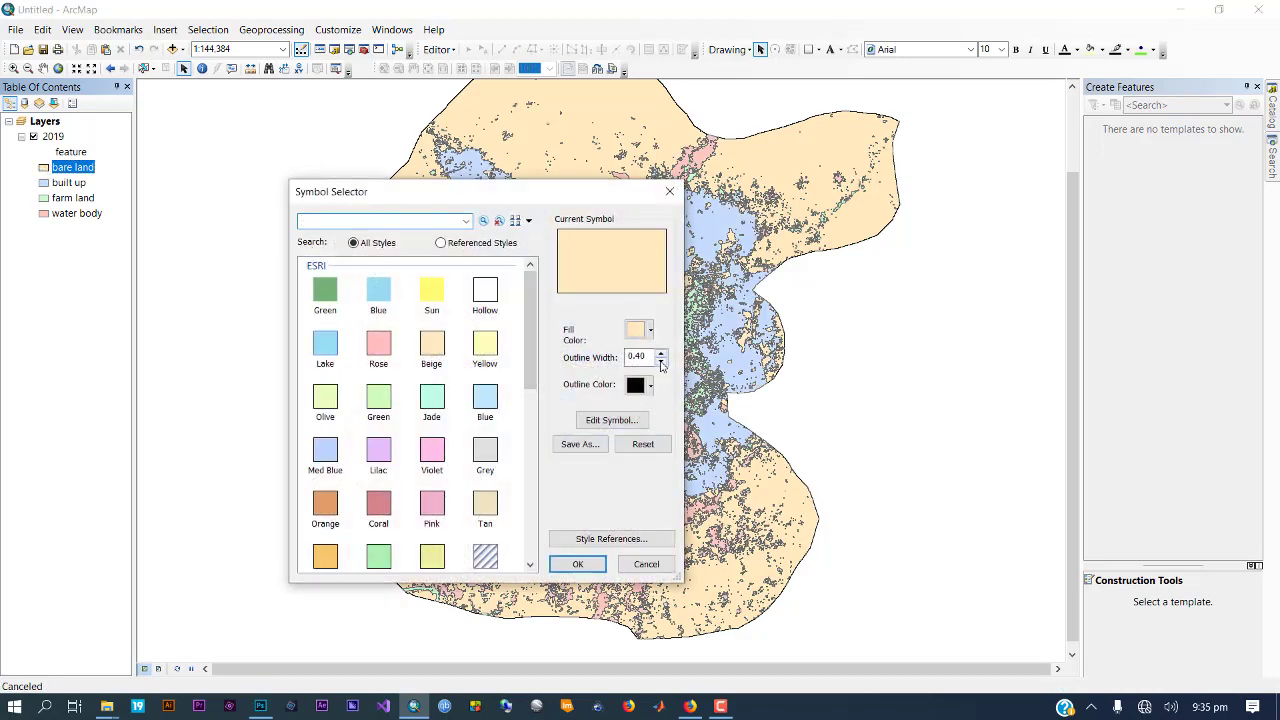
left_click(659, 365)
left_click(577, 564)
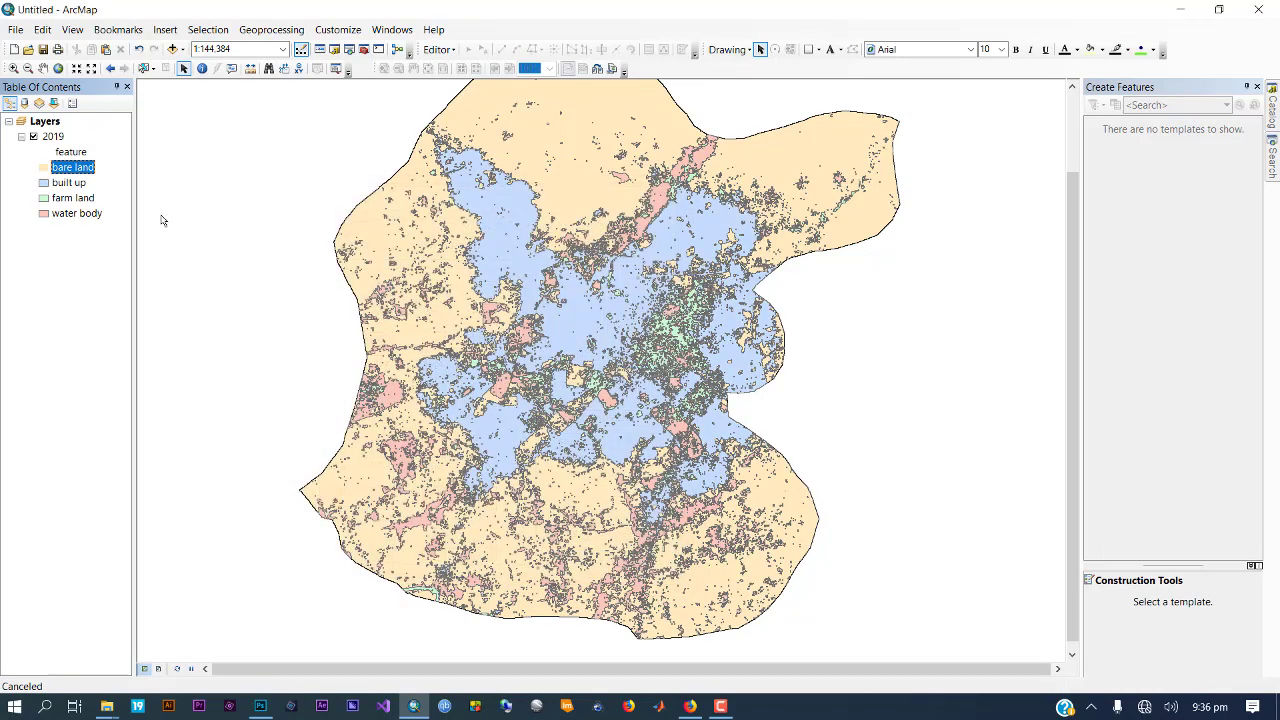
Give the built up class a red fill and an outline width of 0
left_click(44, 184)
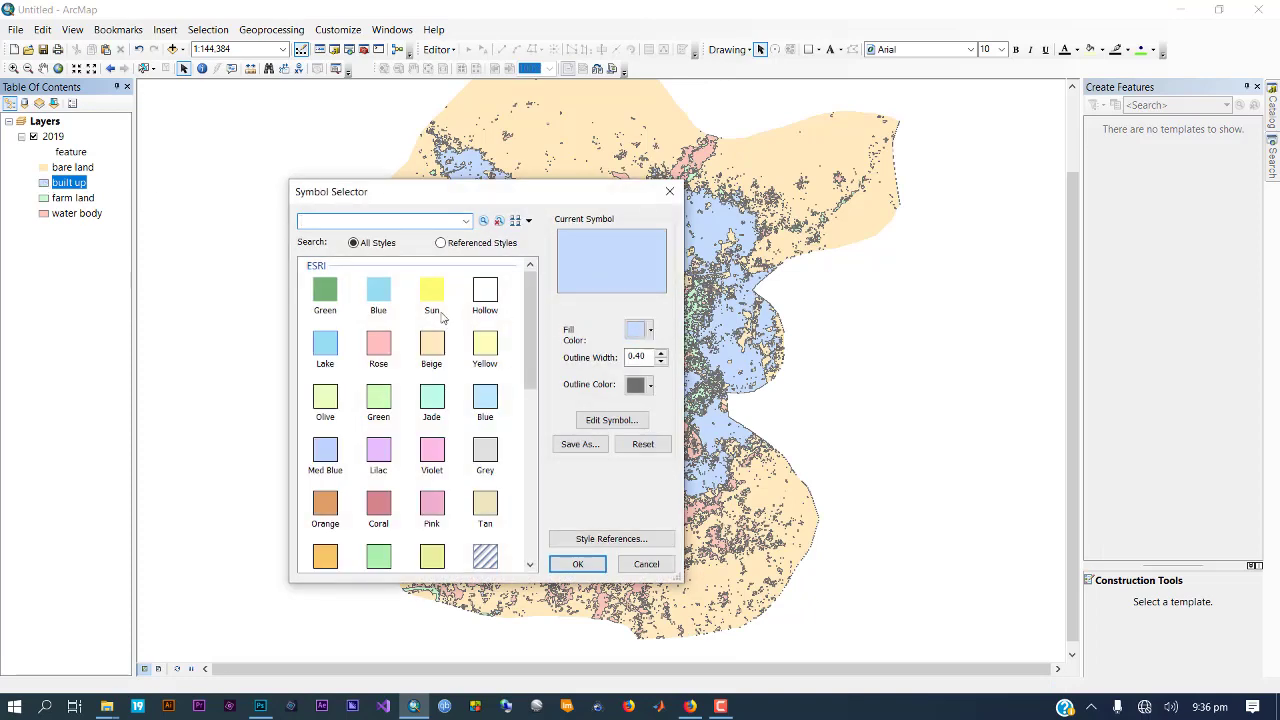
left_click(640, 330)
left_click(527, 394)
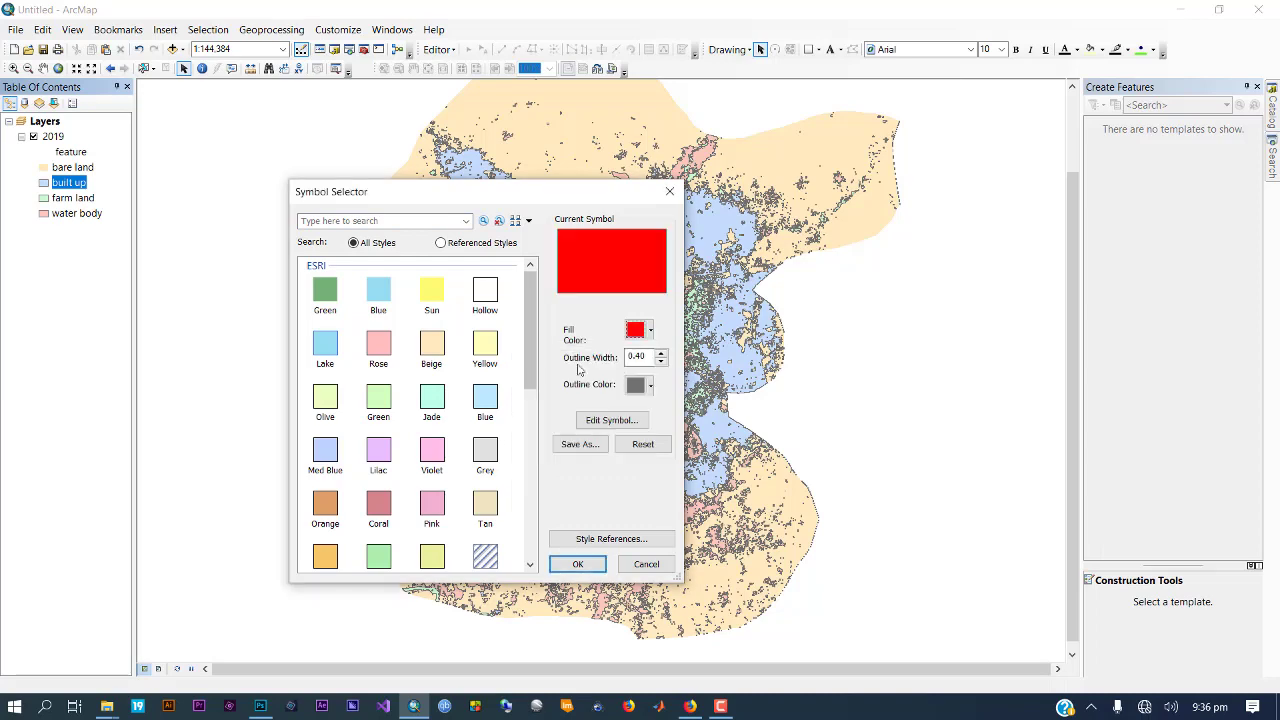
double_click(654, 357)
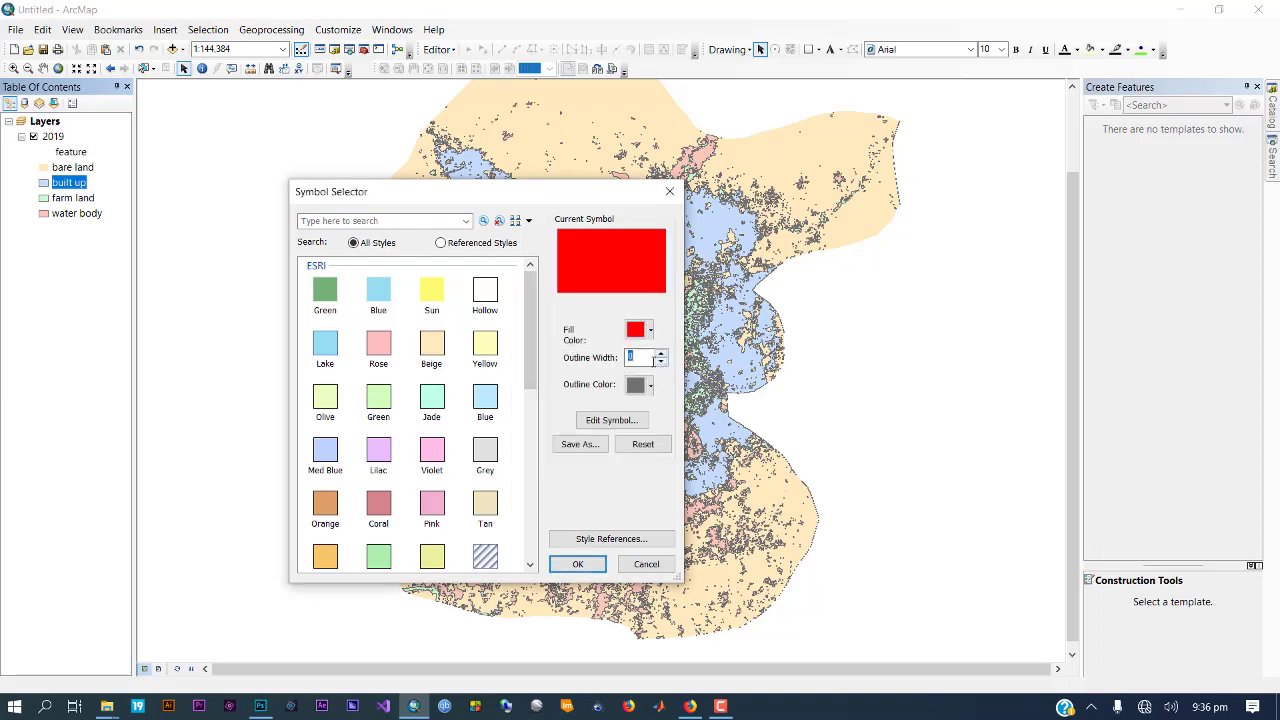
left_click(590, 568)
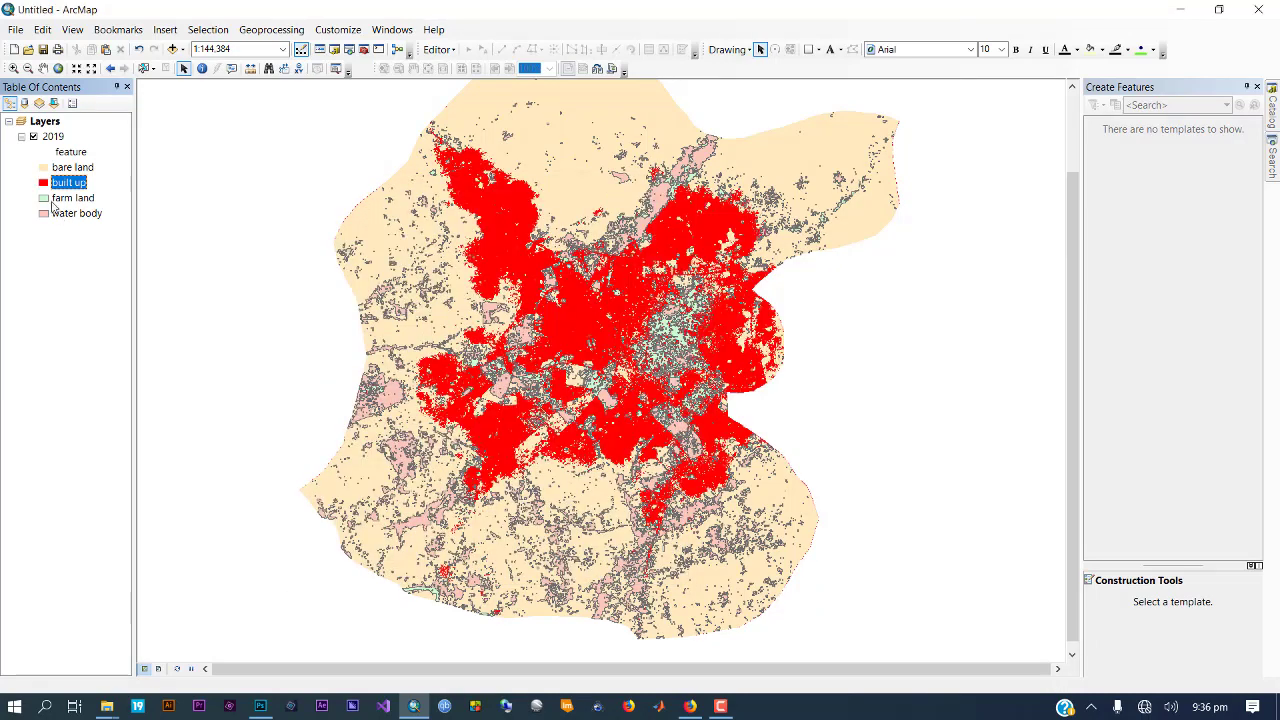
Give the farm land class a bright green fill without an outline
left_click(44, 198)
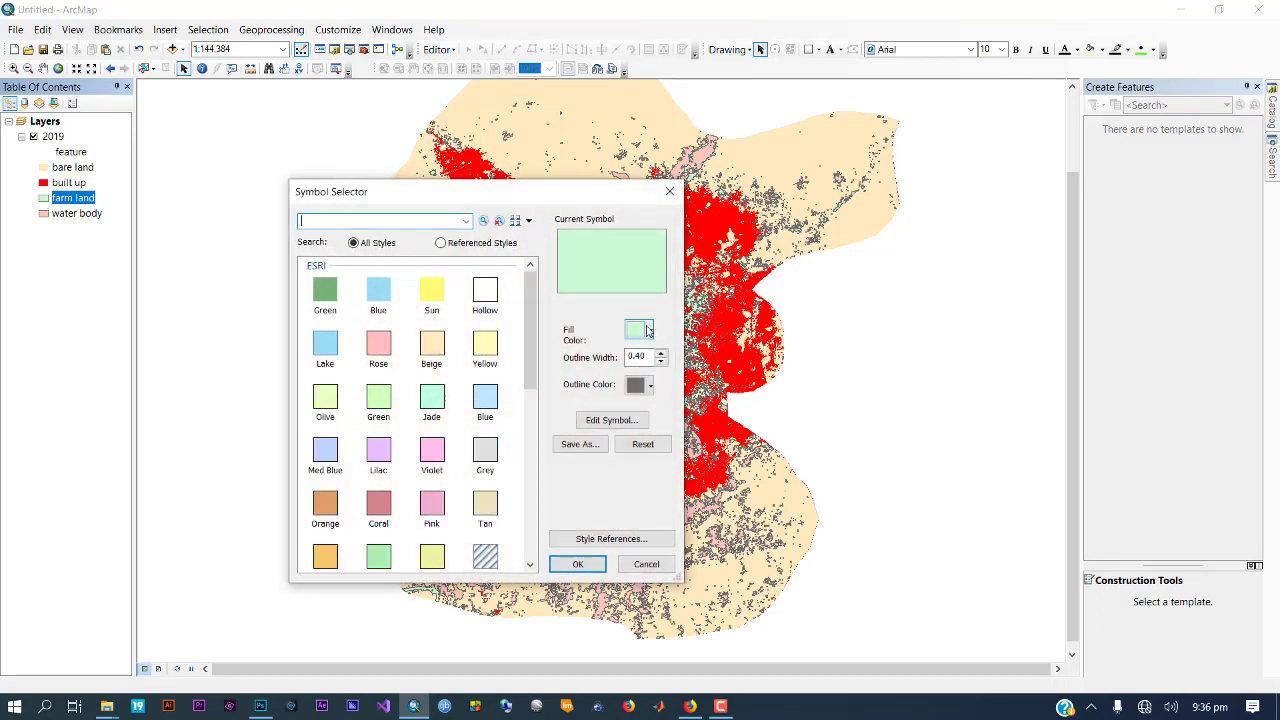
left_click(648, 331)
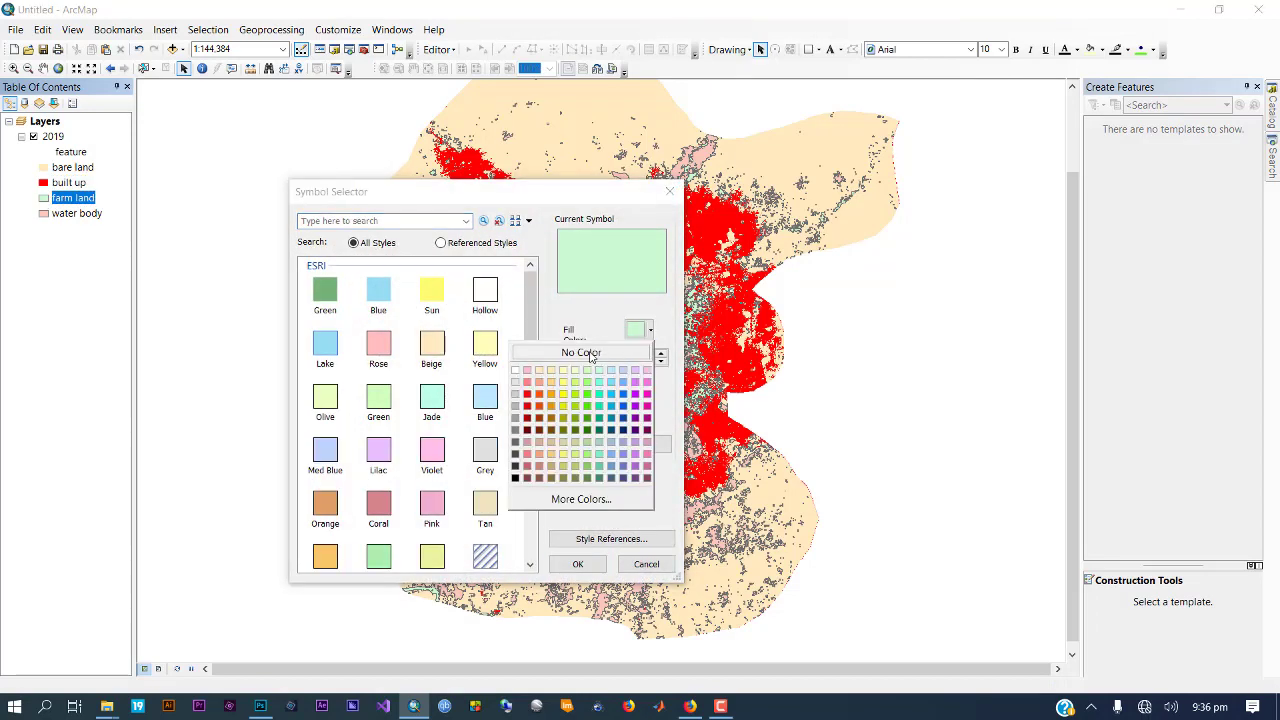
left_click(589, 406)
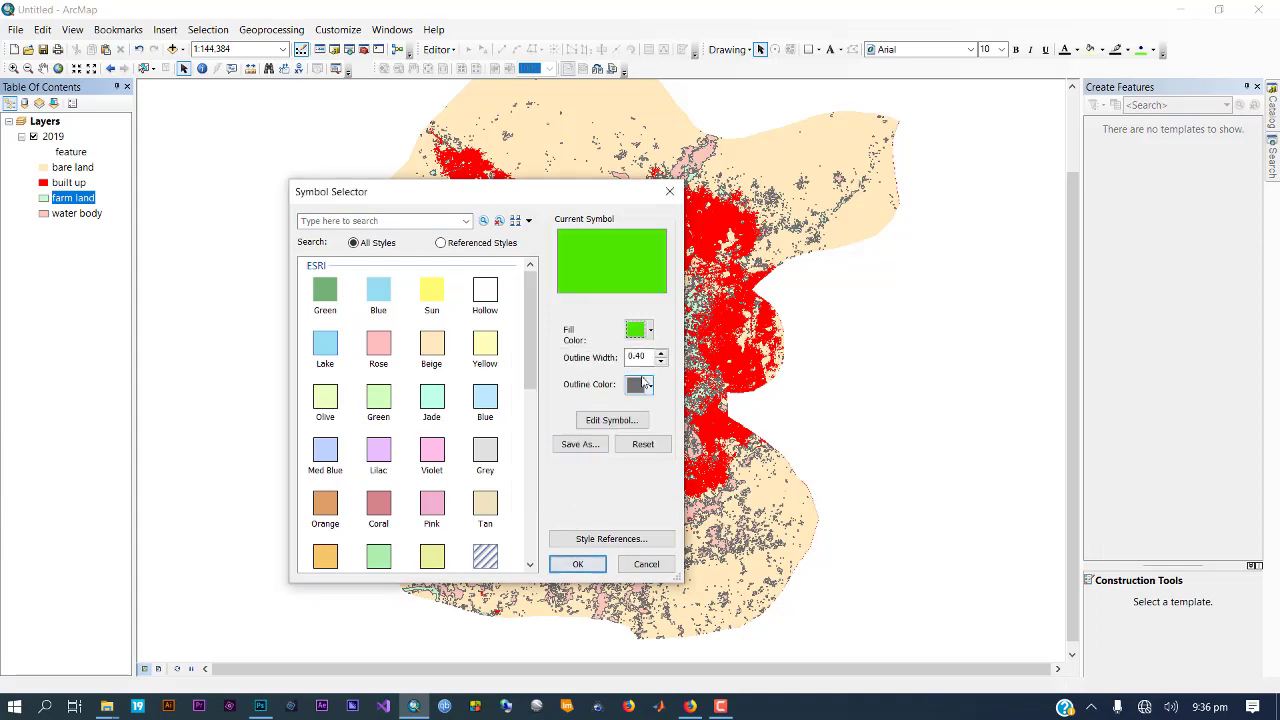
left_click(576, 564)
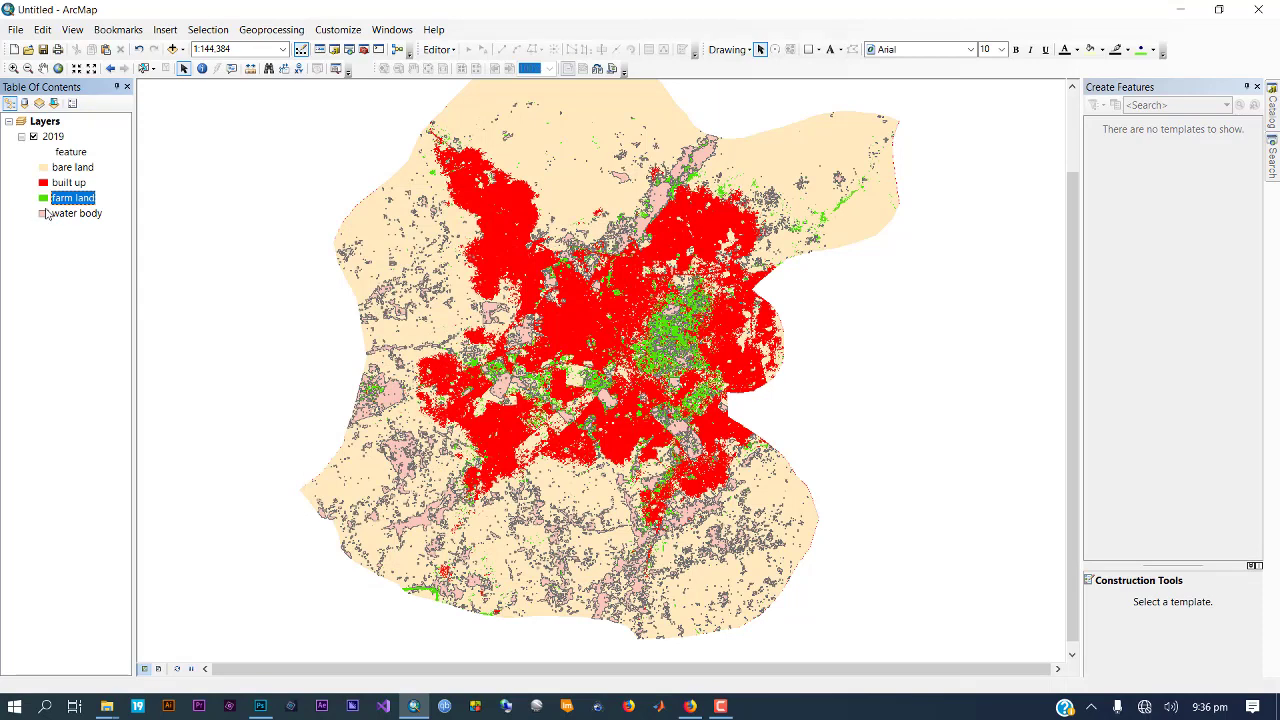
Give the water body class a blue fill and an outline width of 0
left_click(44, 213)
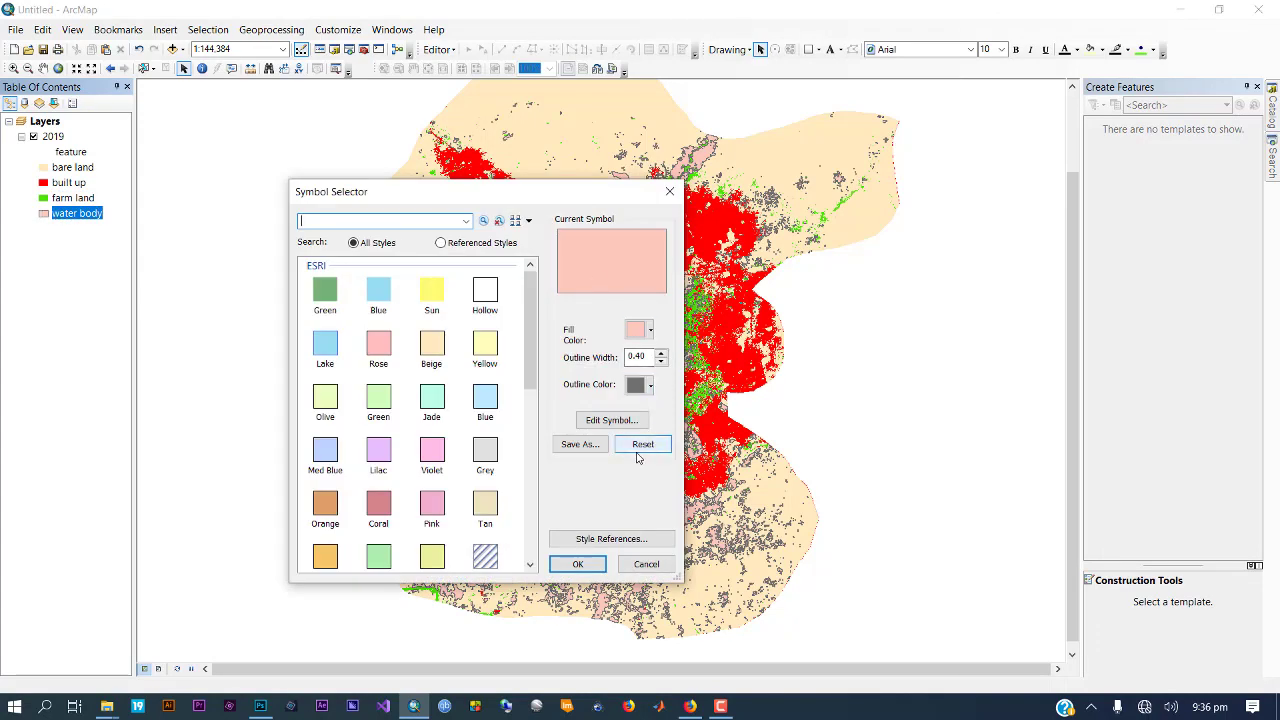
left_click(661, 361)
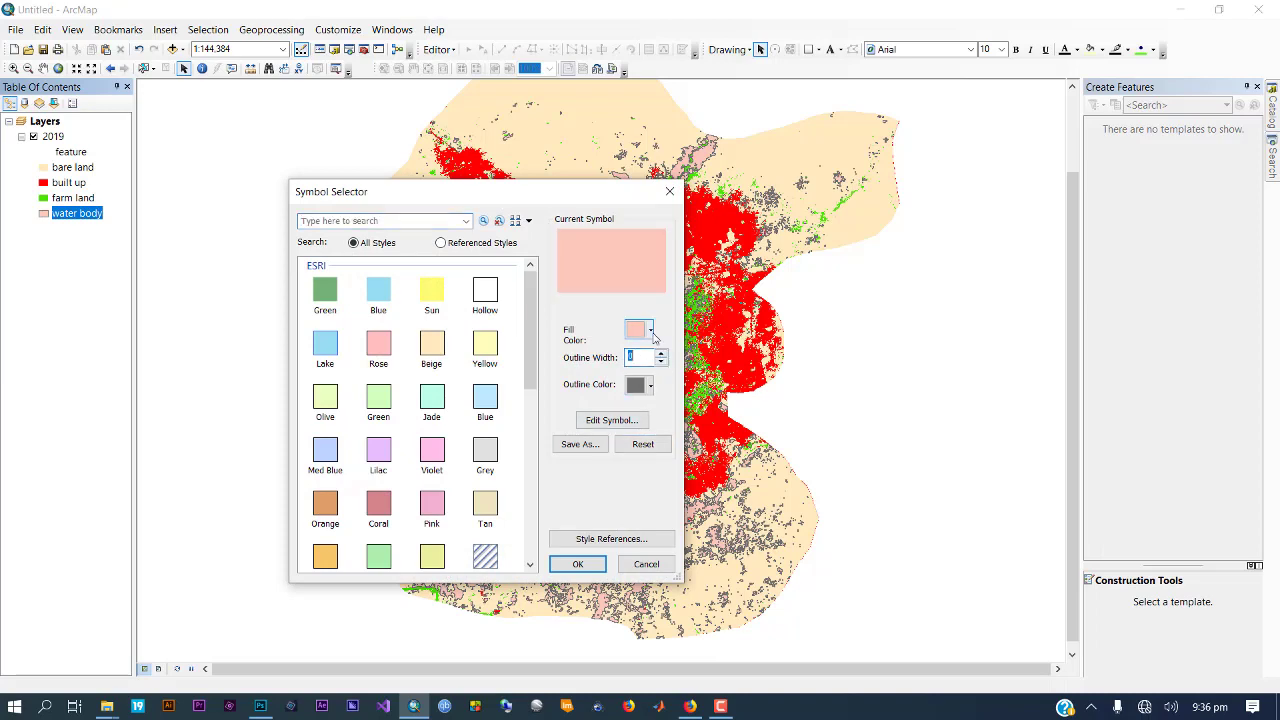
left_click(651, 331)
left_click(625, 409)
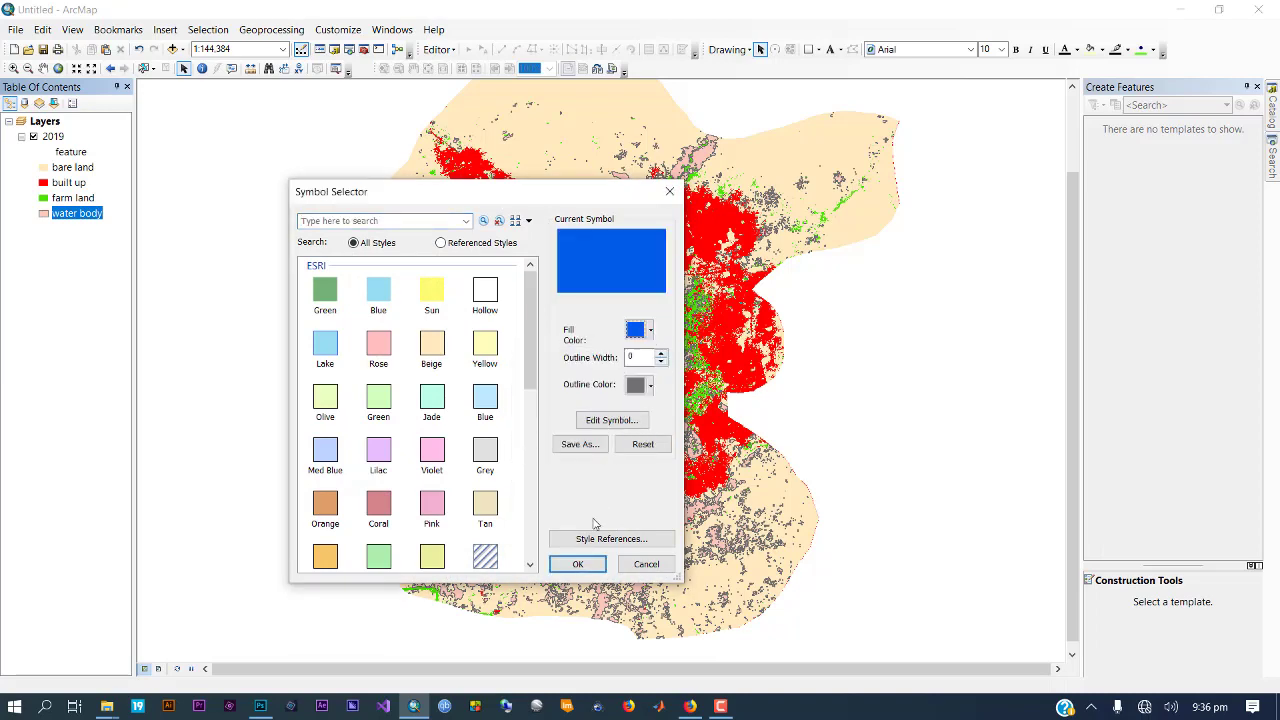
left_click(575, 564)
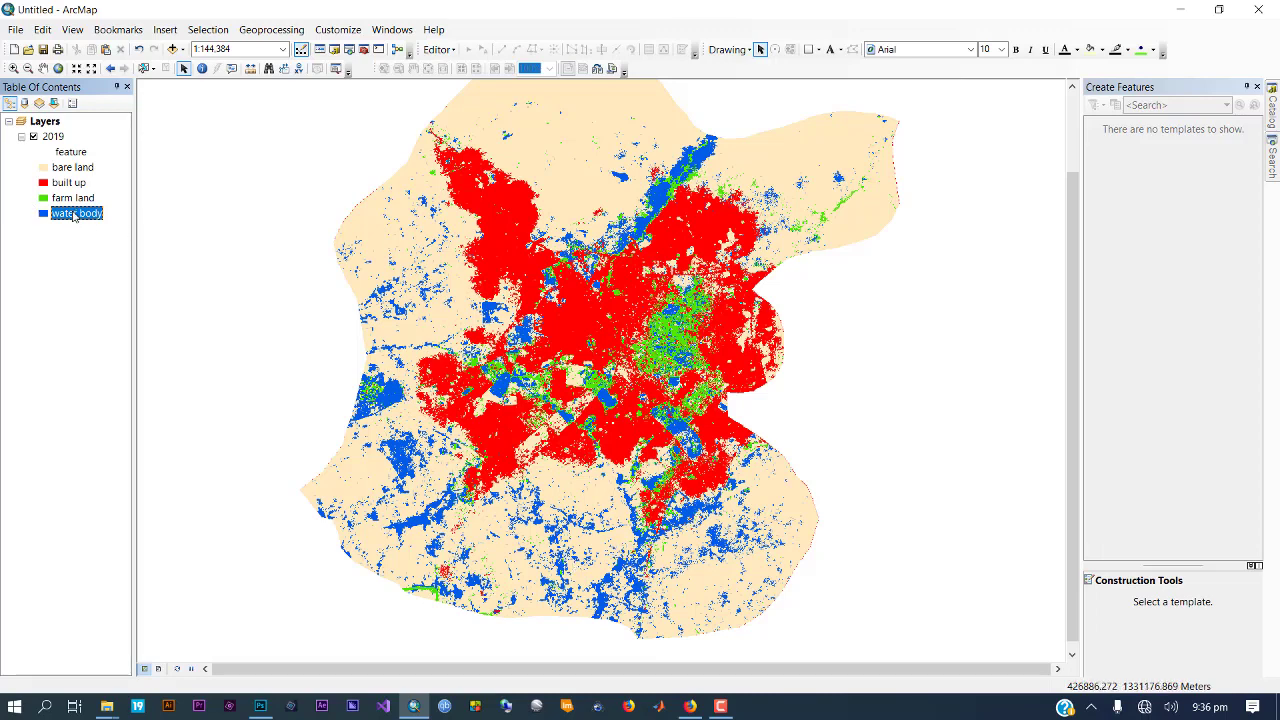
Change the farm land class's fill color to blue
right_click(52, 136)
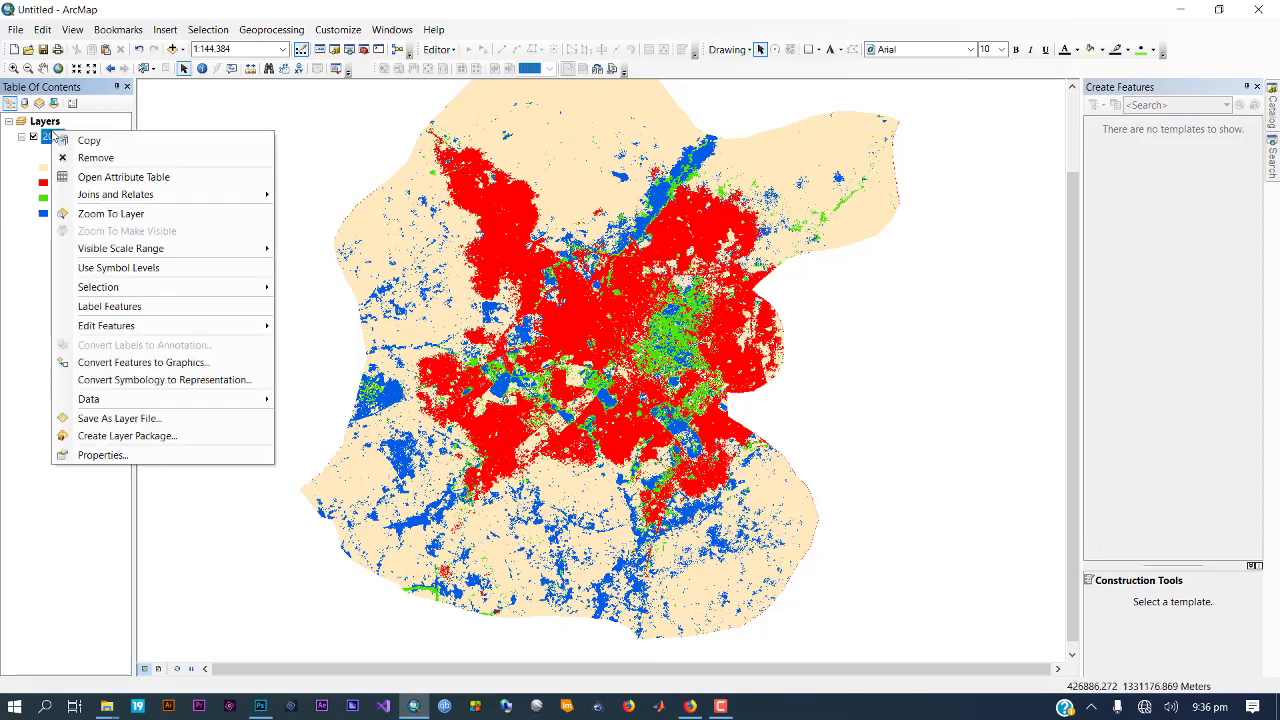
left_click(44, 236)
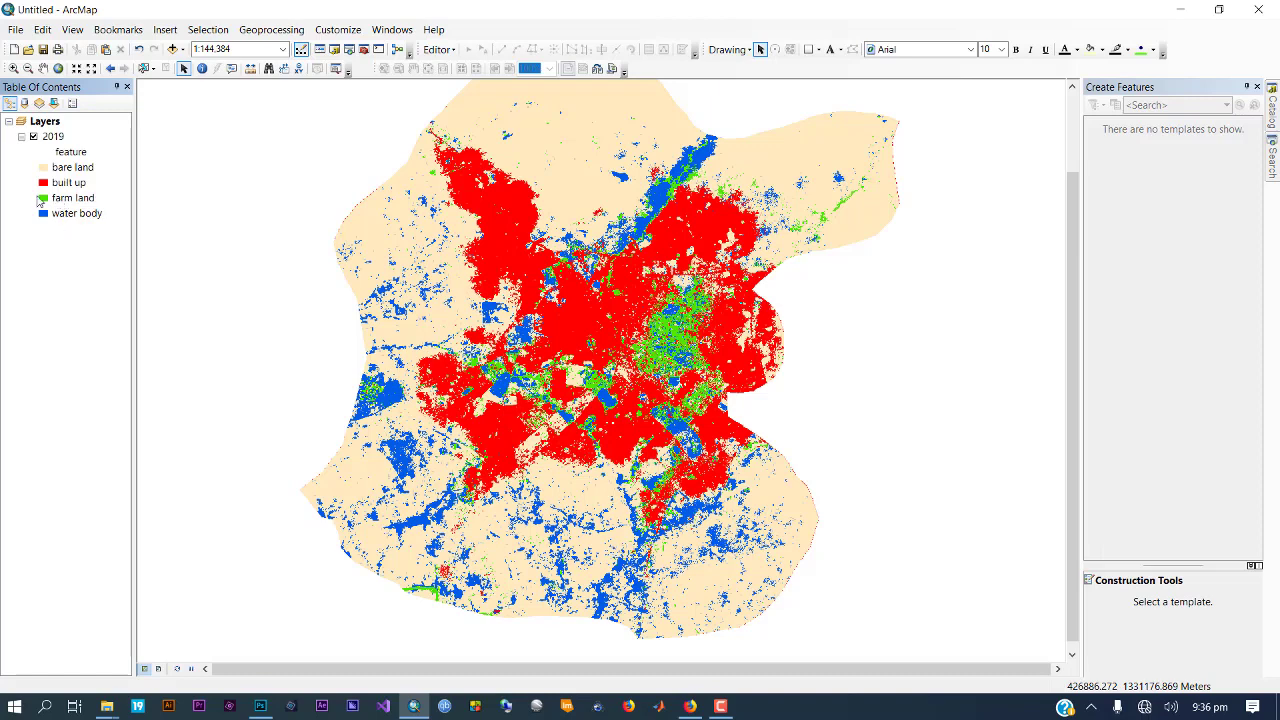
left_click(44, 200)
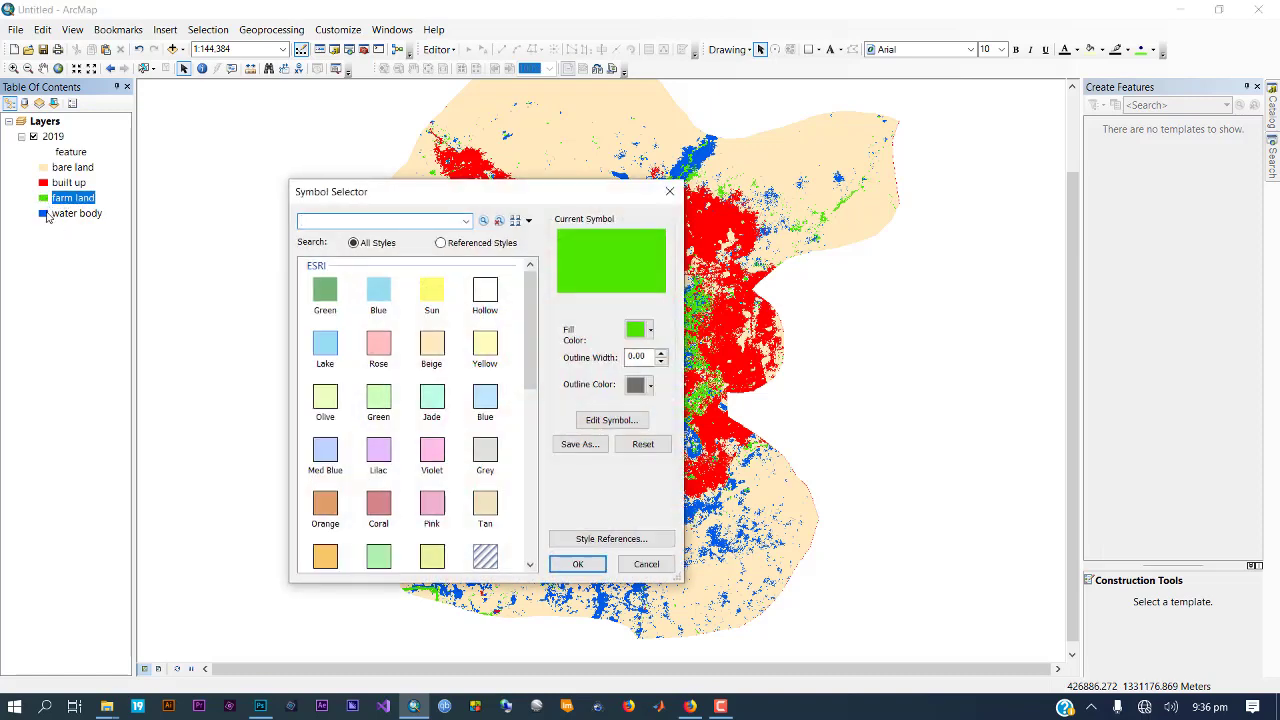
left_click(650, 329)
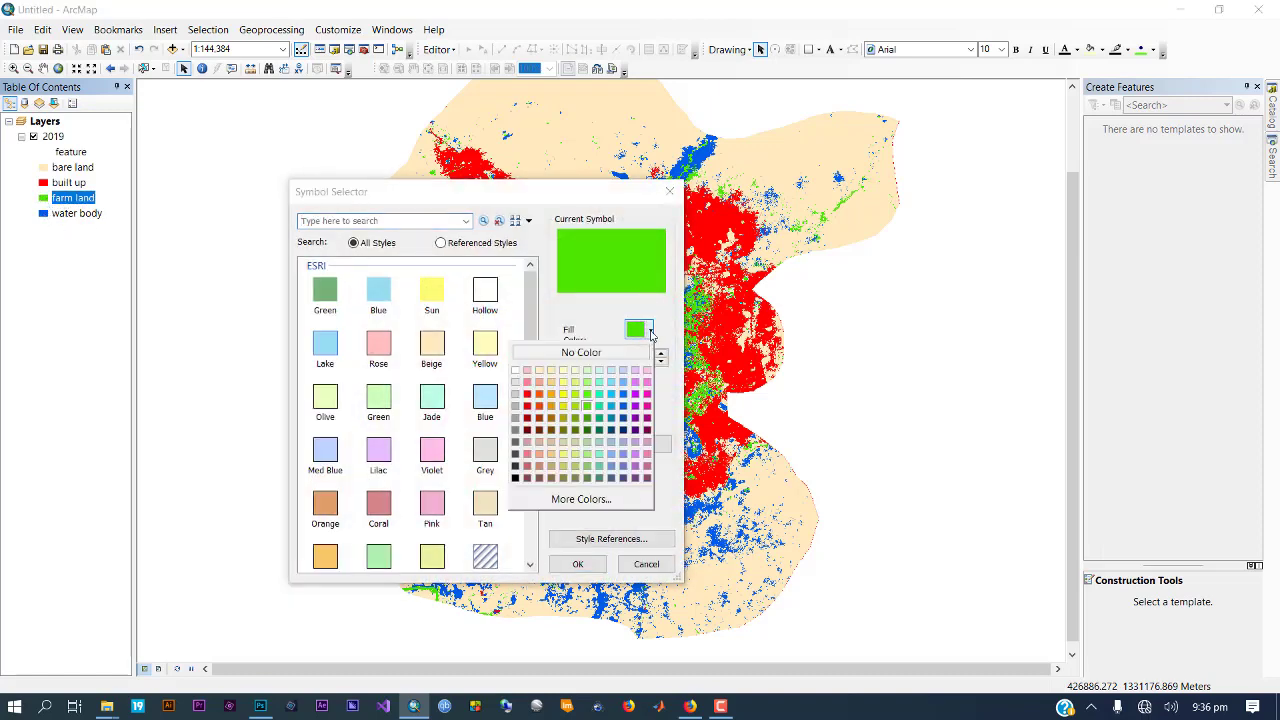
left_click(623, 405)
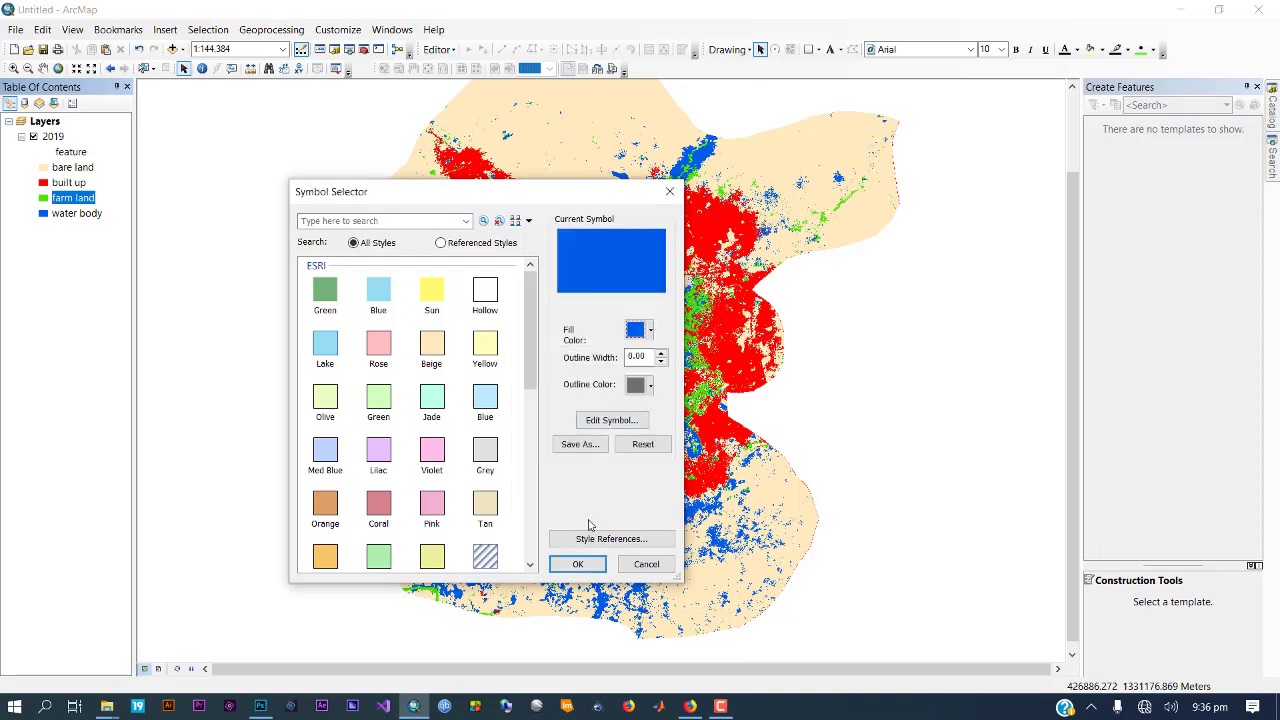
left_click(586, 563)
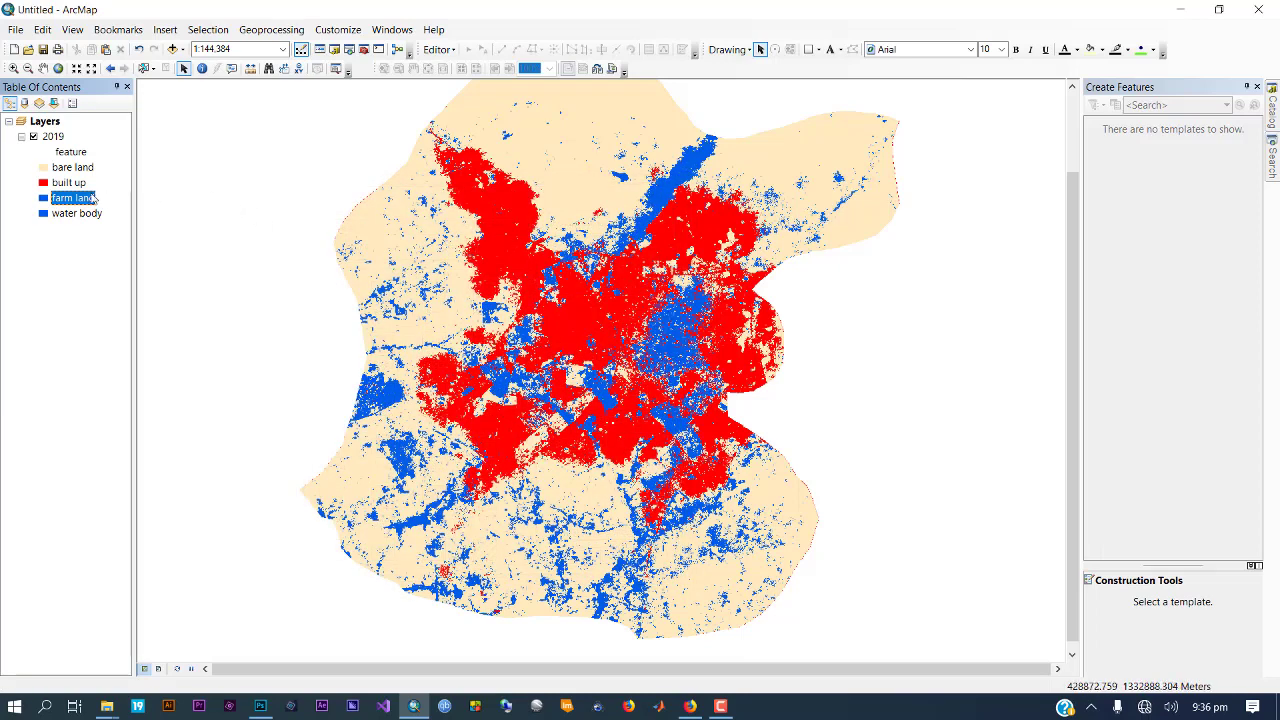
Change the water body class's fill color to bright green
left_click(43, 214)
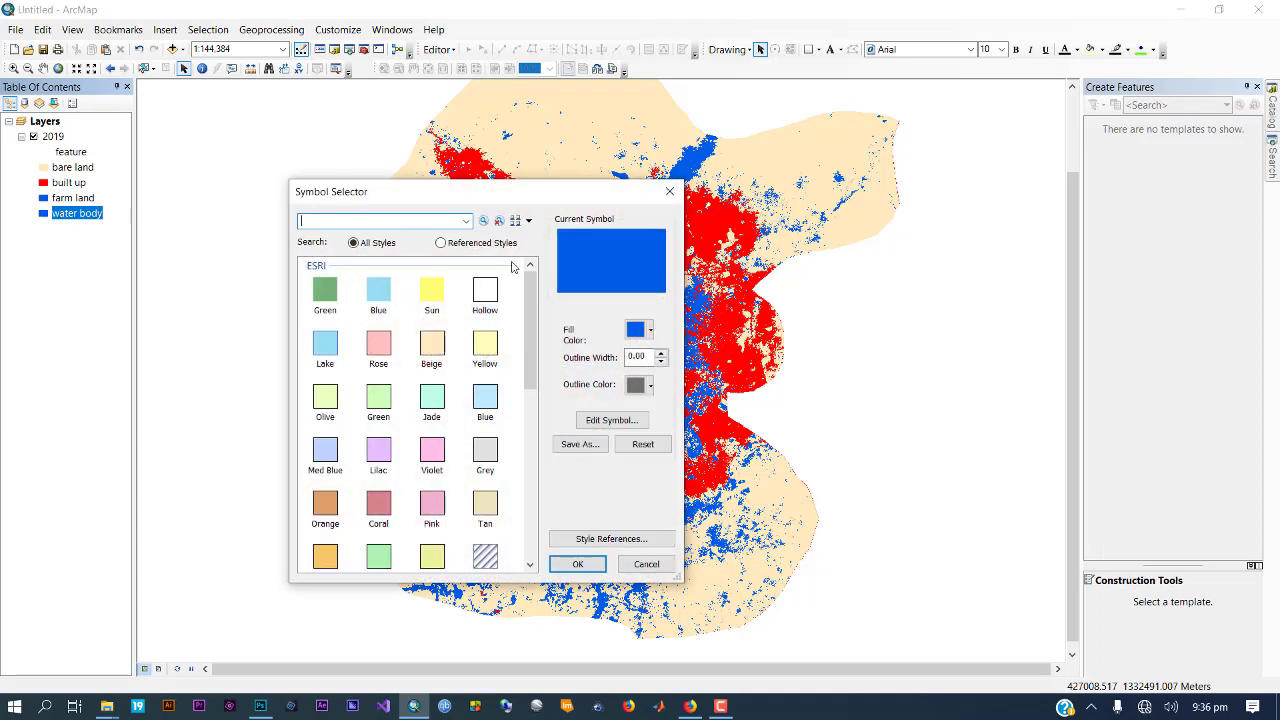
left_click(648, 333)
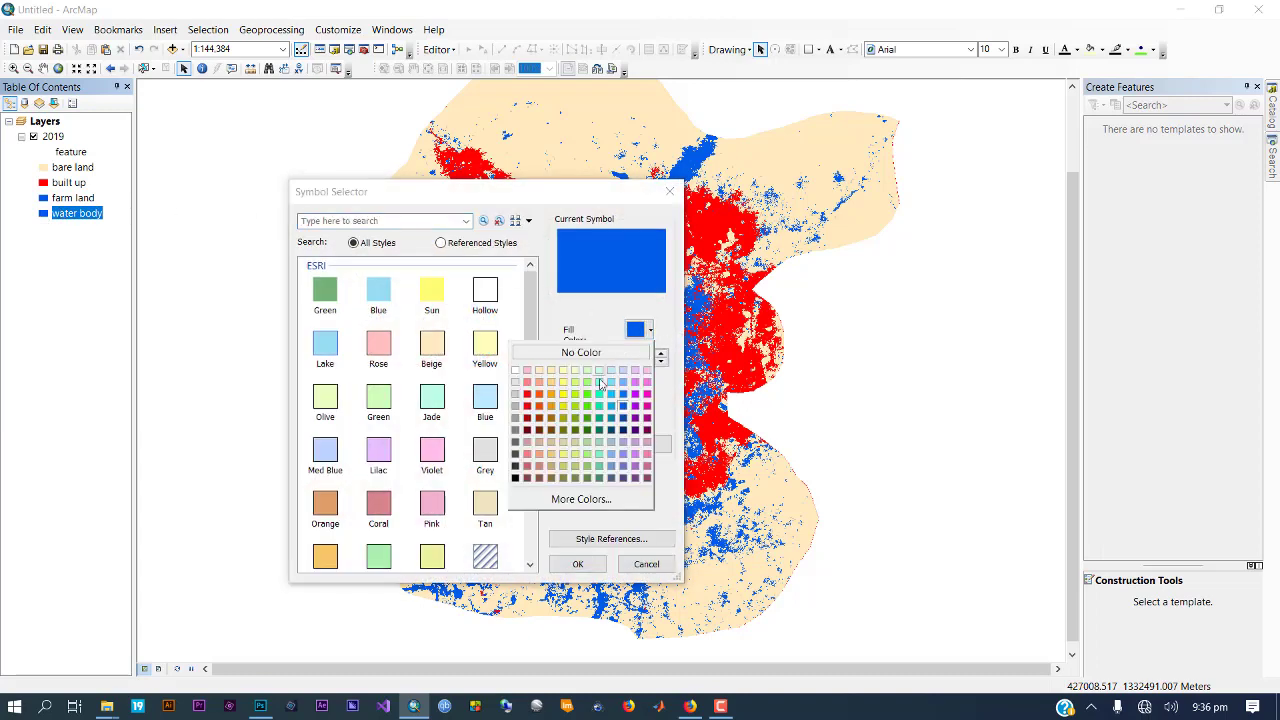
left_click(587, 405)
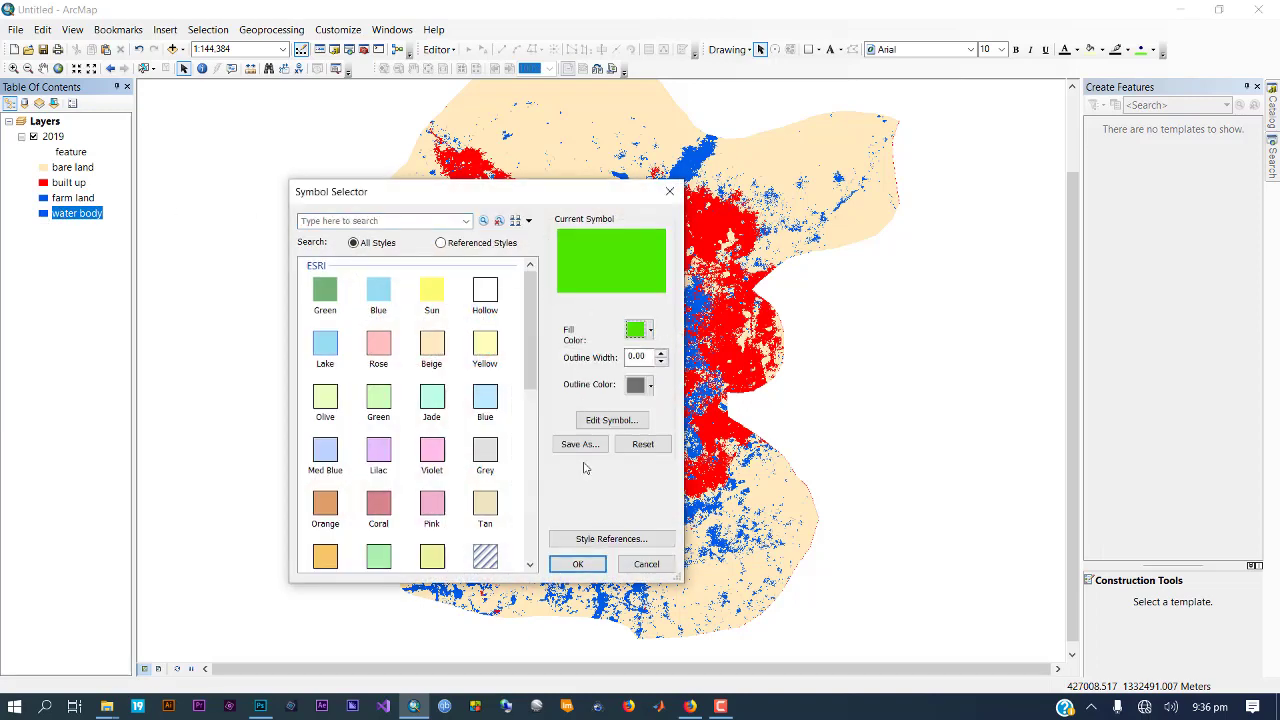
left_click(577, 564)
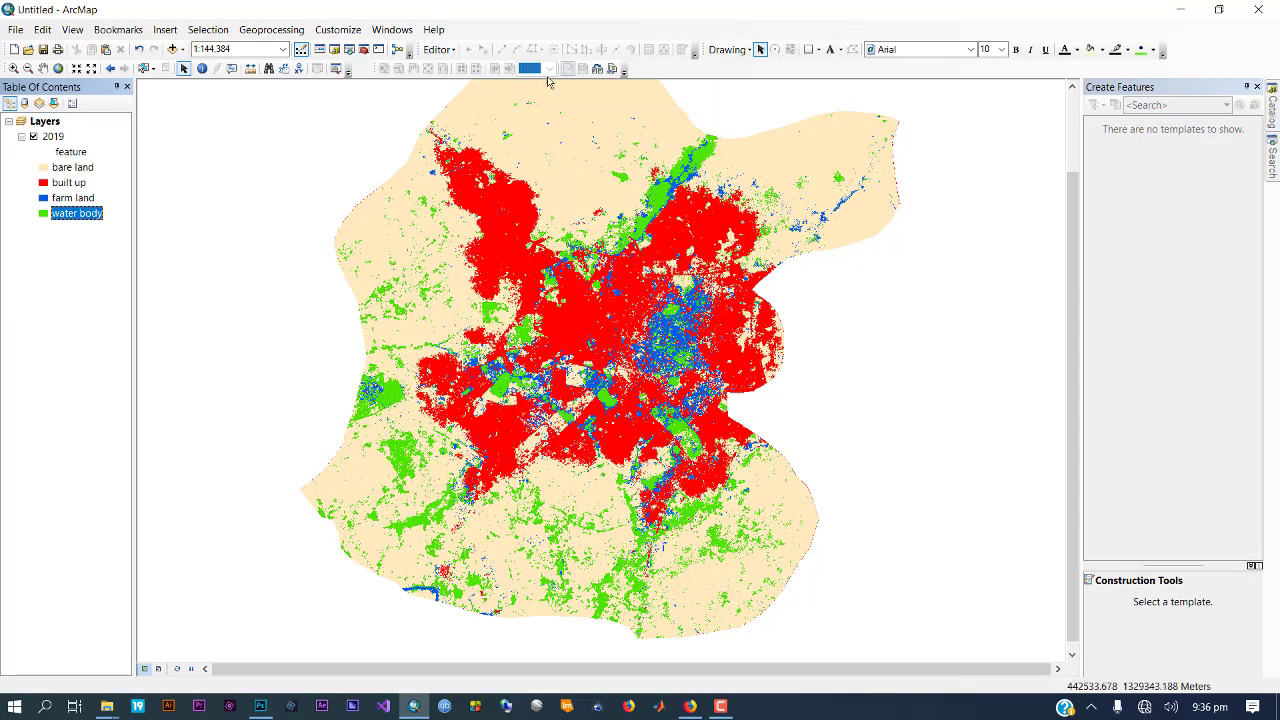
Open the 2019 layer's attribute table in a floating window and start an edit session
right_click(53, 138)
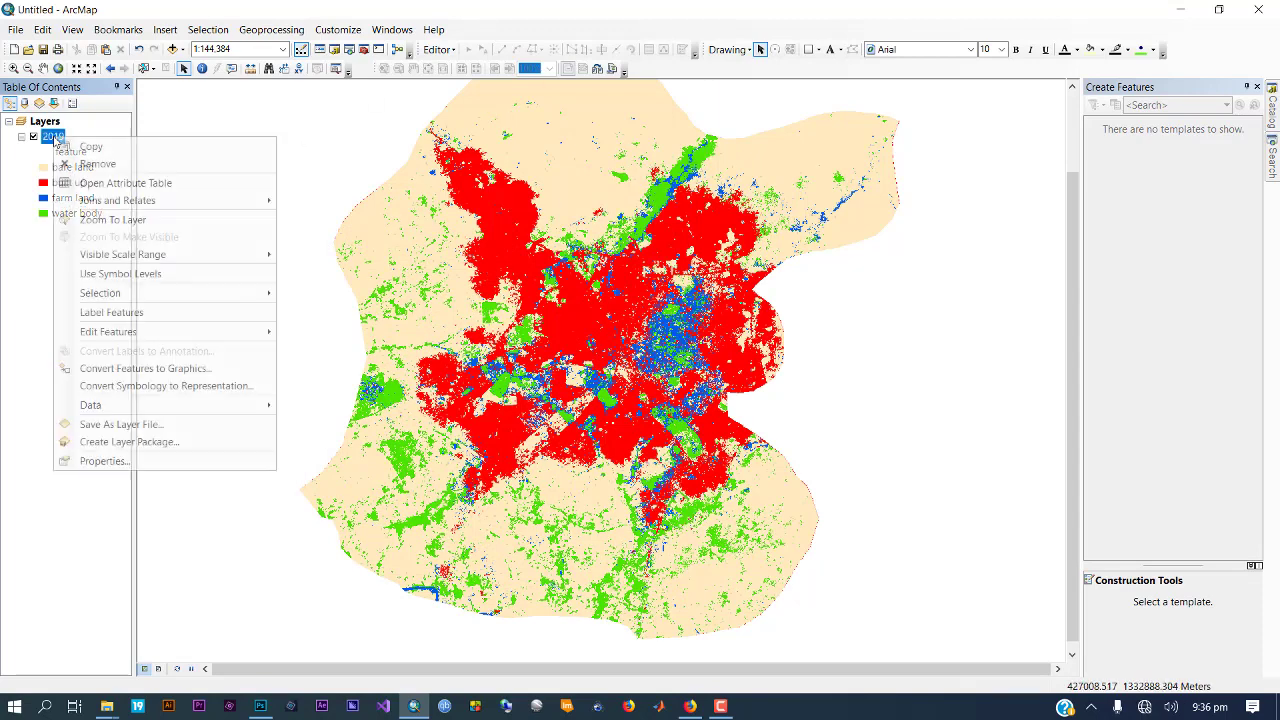
left_click(177, 180)
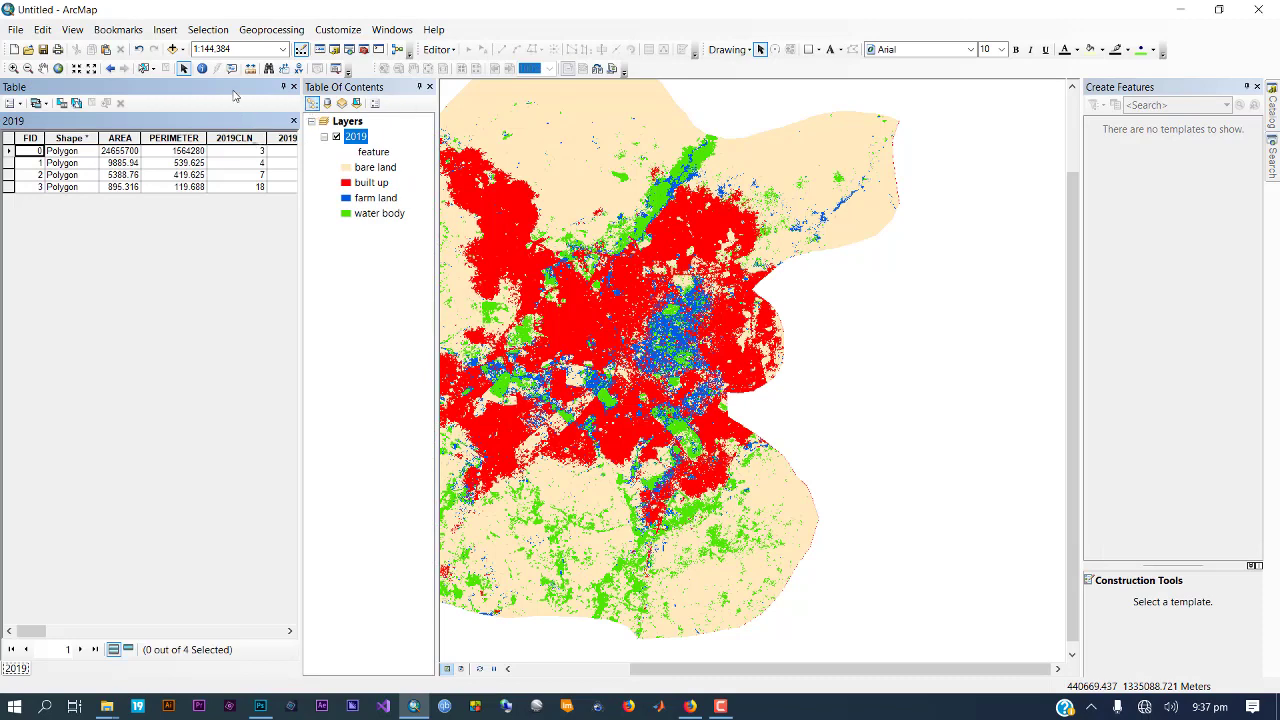
left_click_drag(234, 95, 412, 153)
left_click(440, 49)
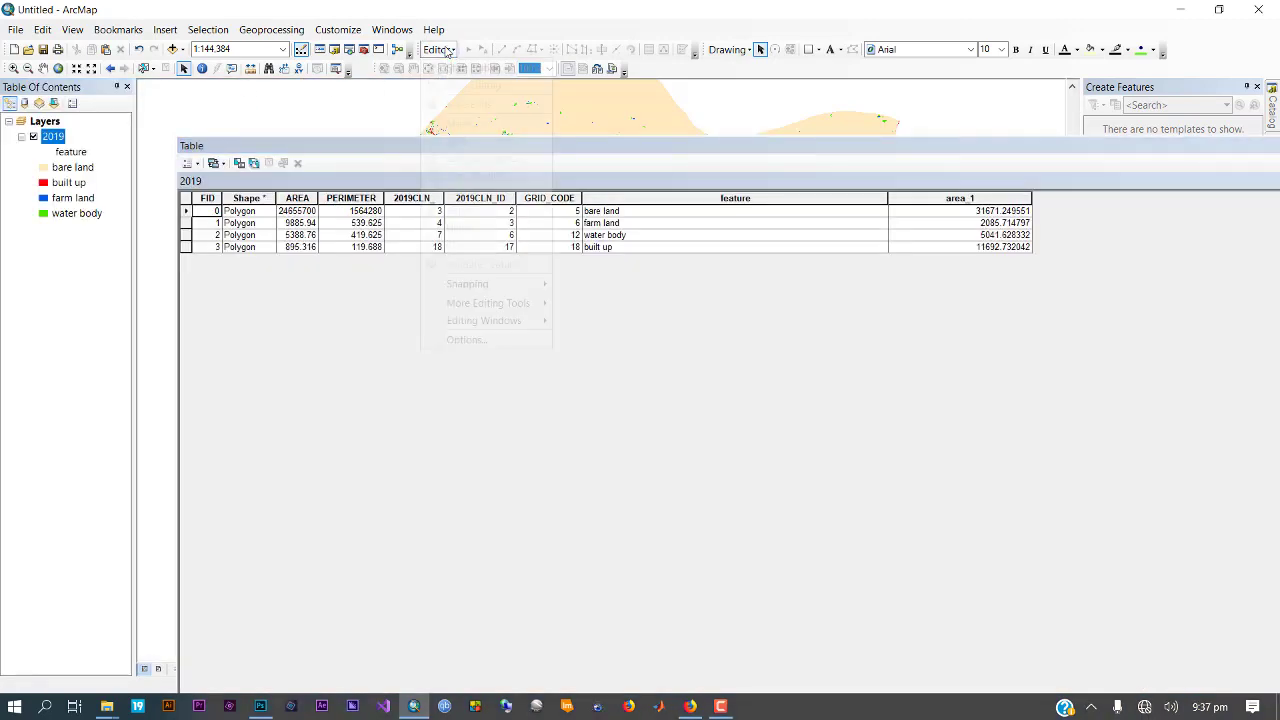
left_click(470, 66)
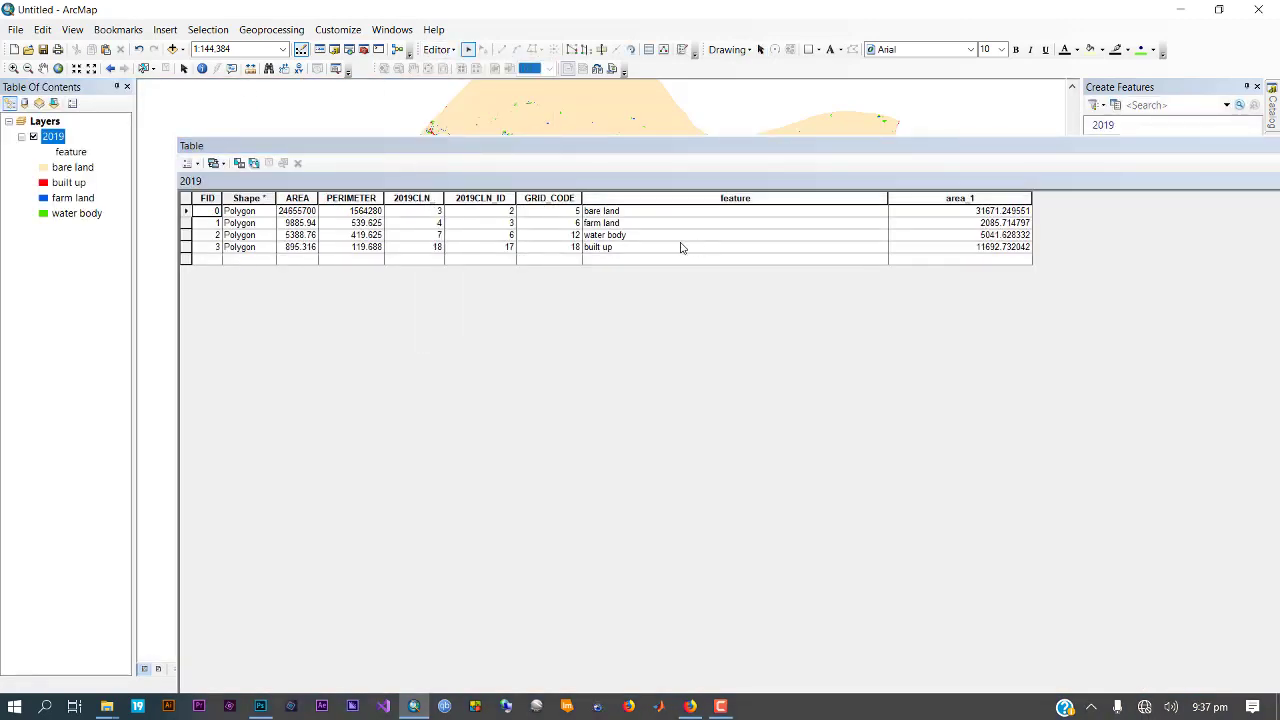
Swap two class names in the feature field, entering water body for FID 1 and farm land for FID 2
left_click(614, 226)
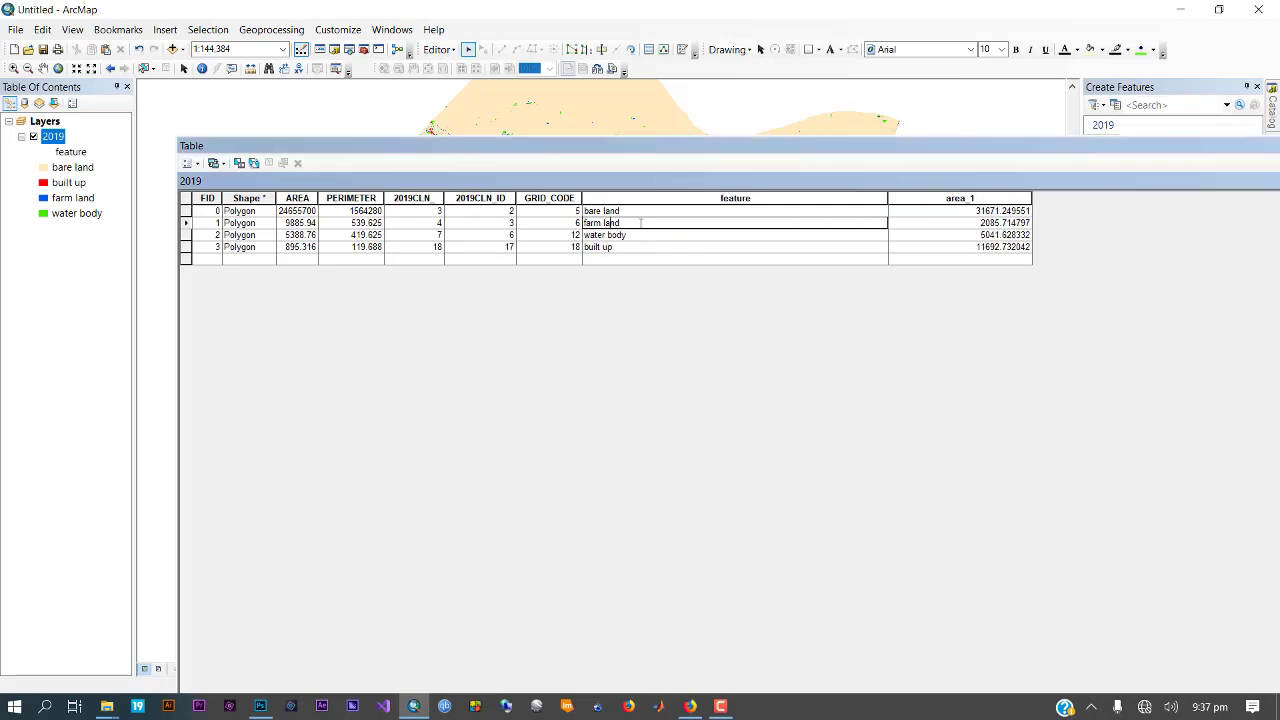
left_click(630, 236)
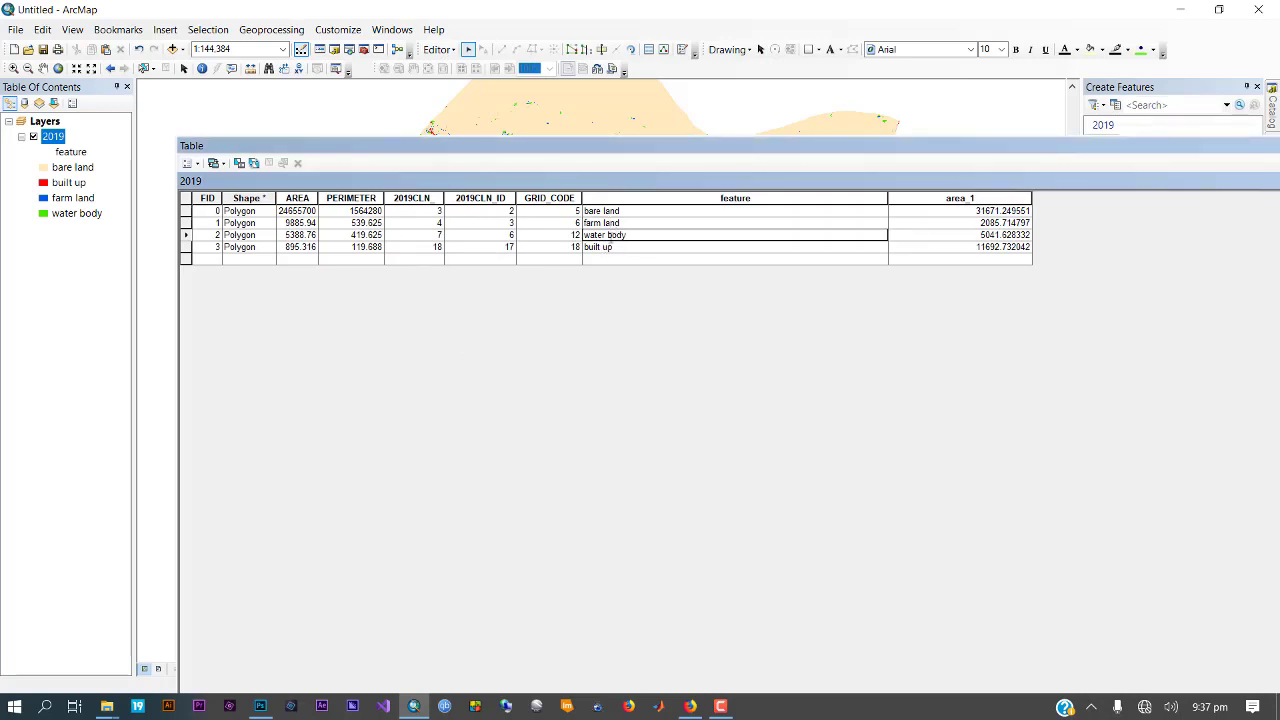
left_click_drag(628, 235, 583, 235)
key("ctrl+c")
key("BackSpace")
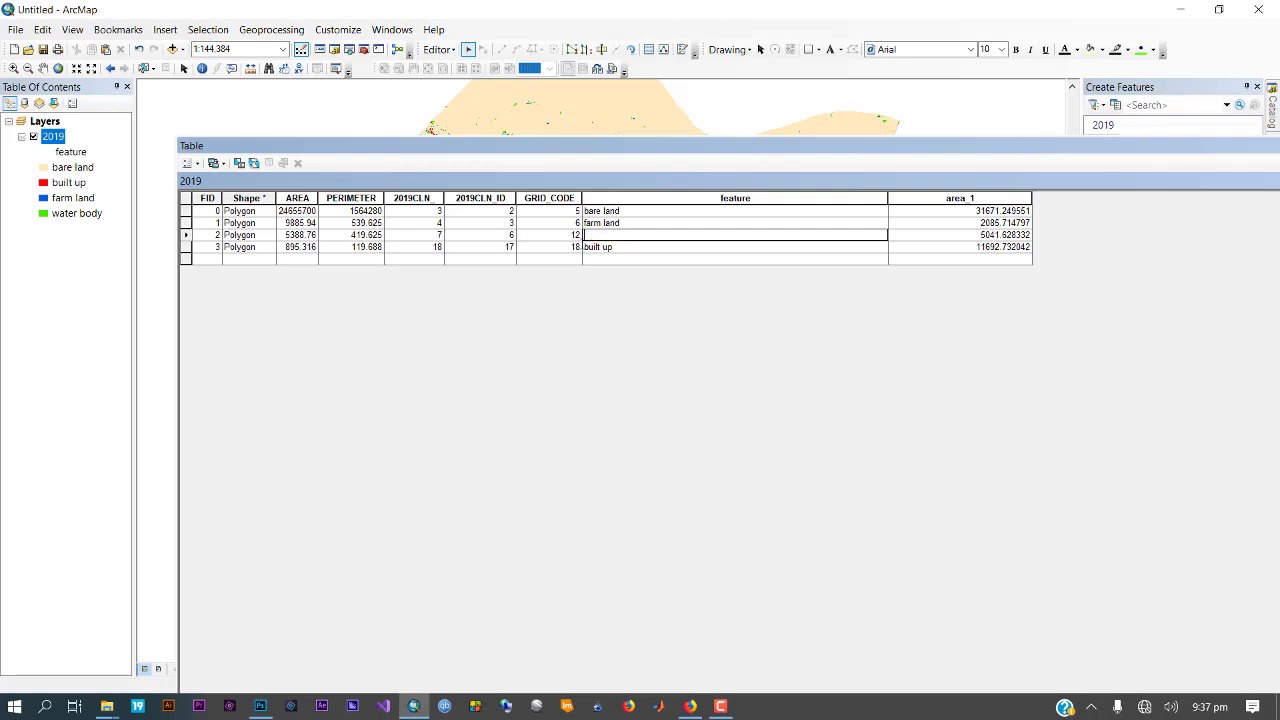
left_click(628, 223)
left_click_drag(628, 223, 577, 232)
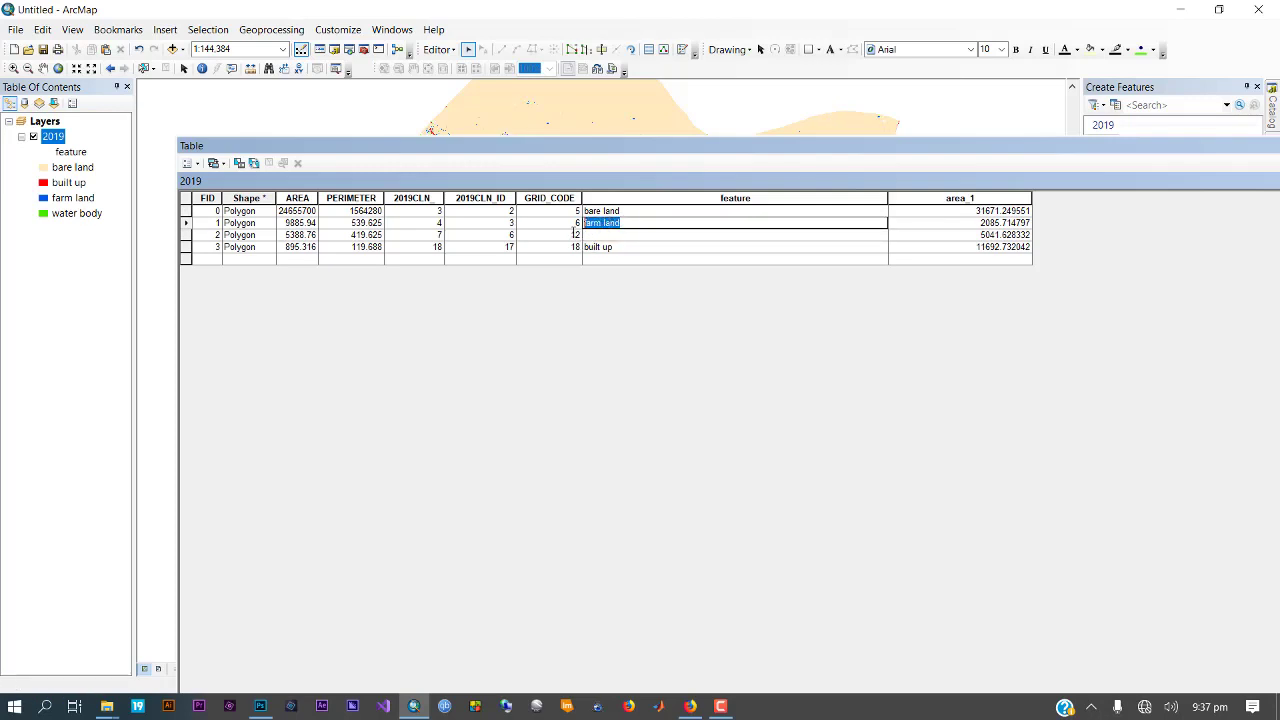
key("ctrl+v")
left_click(592, 236)
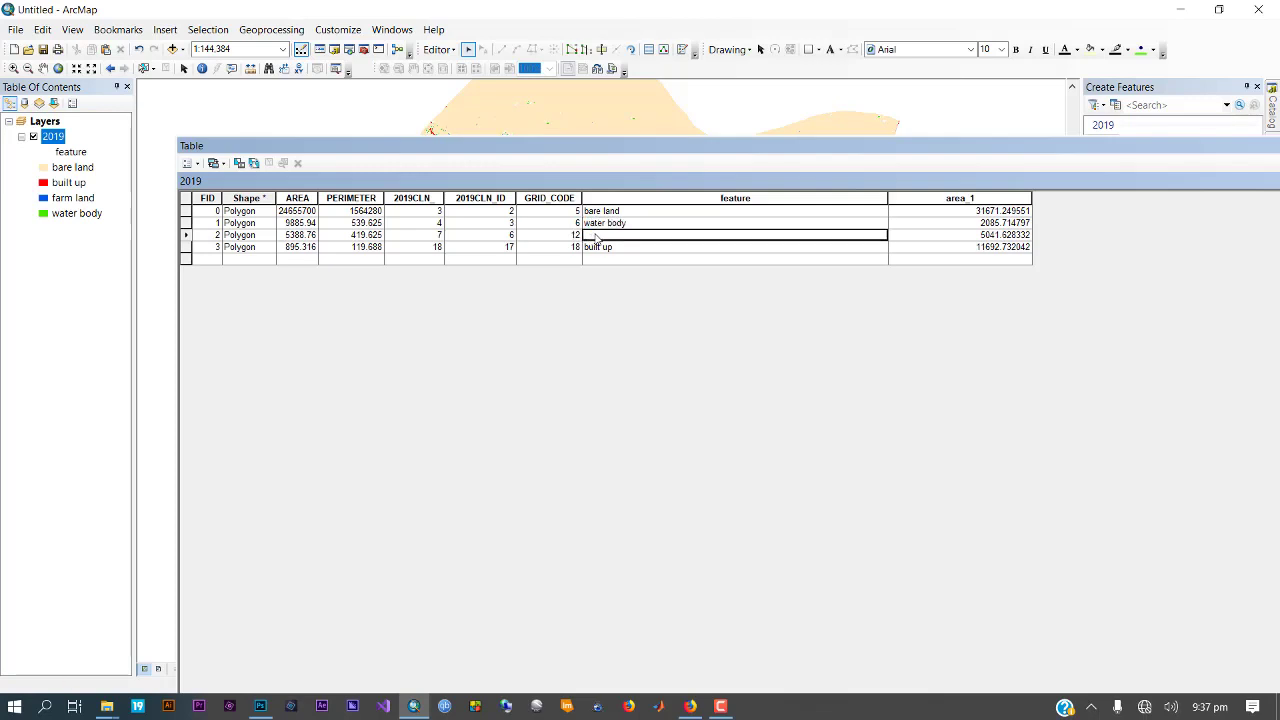
type("farm land")
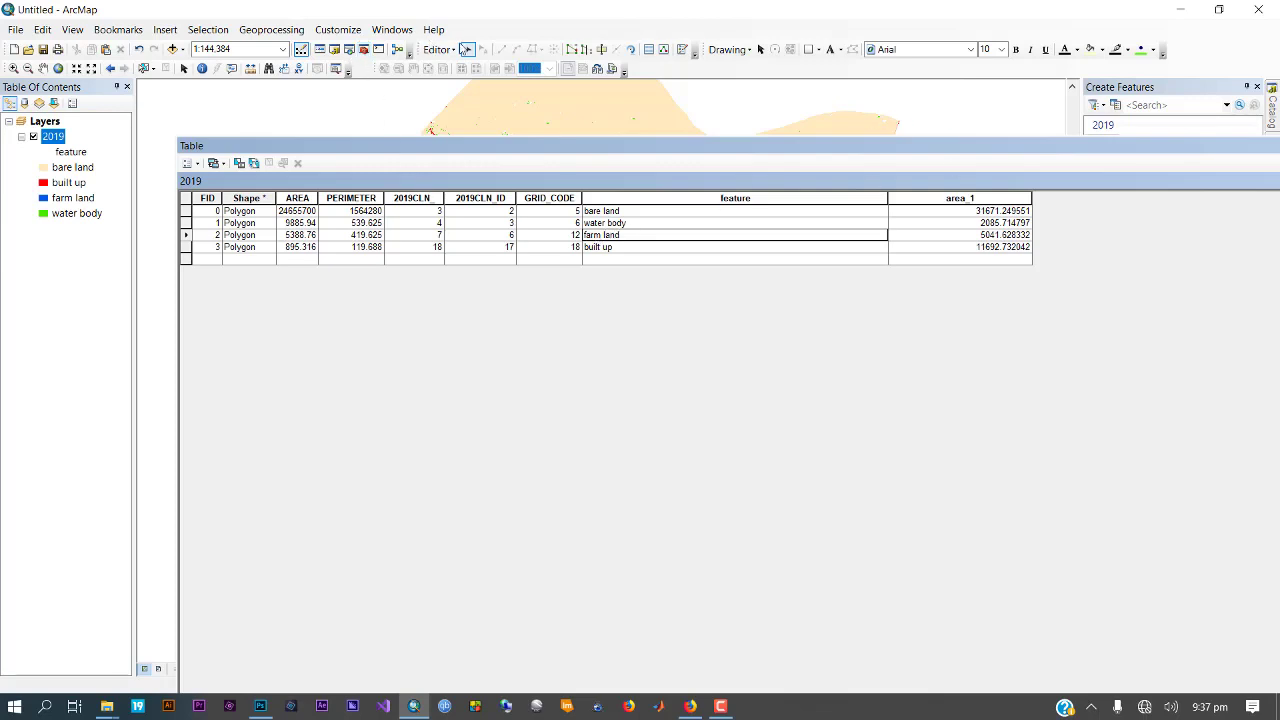
Stop editing with the edits saved, and close the 2019 attribute table
left_click(438, 49)
left_click(470, 86)
left_click(563, 413)
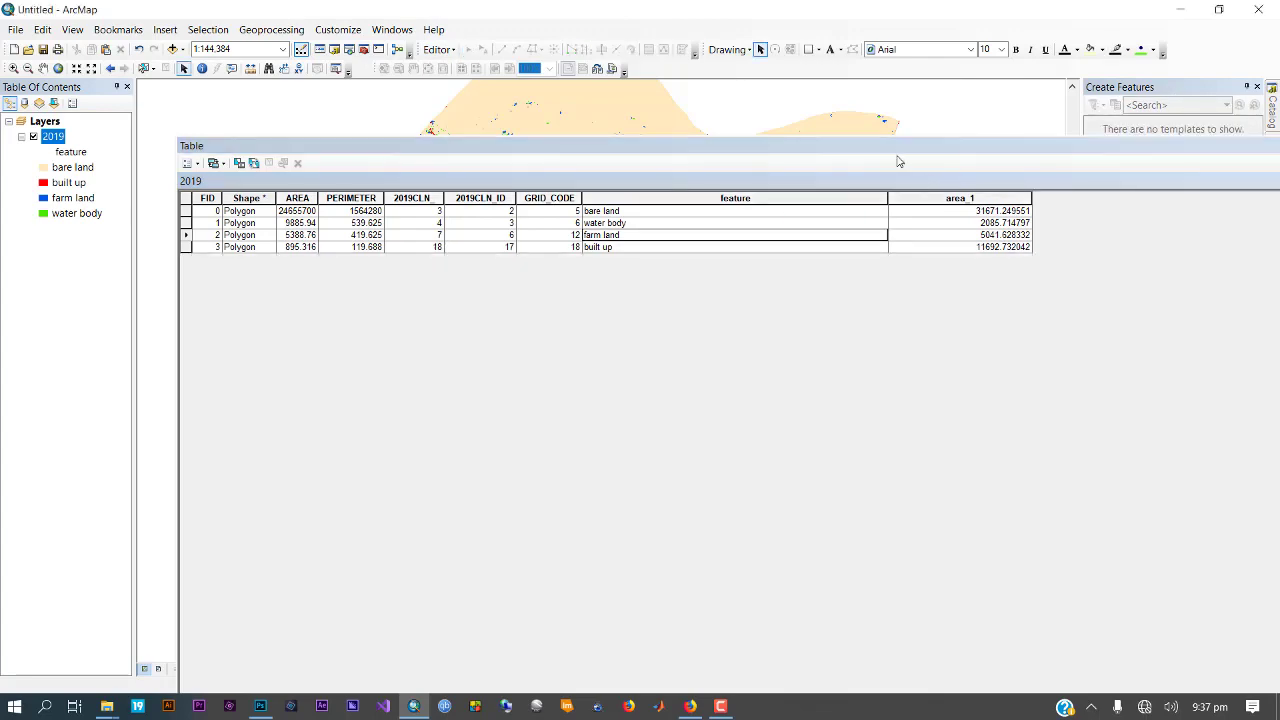
left_click_drag(897, 154, 322, 167)
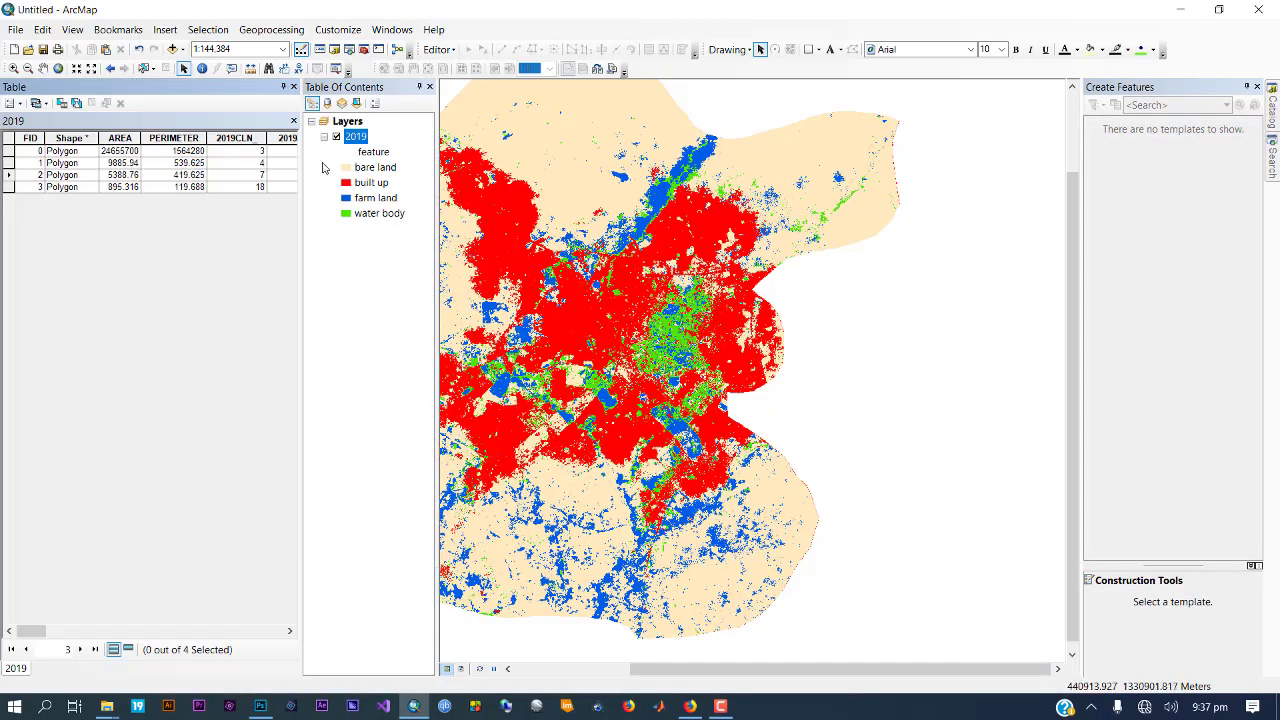
left_click(294, 121)
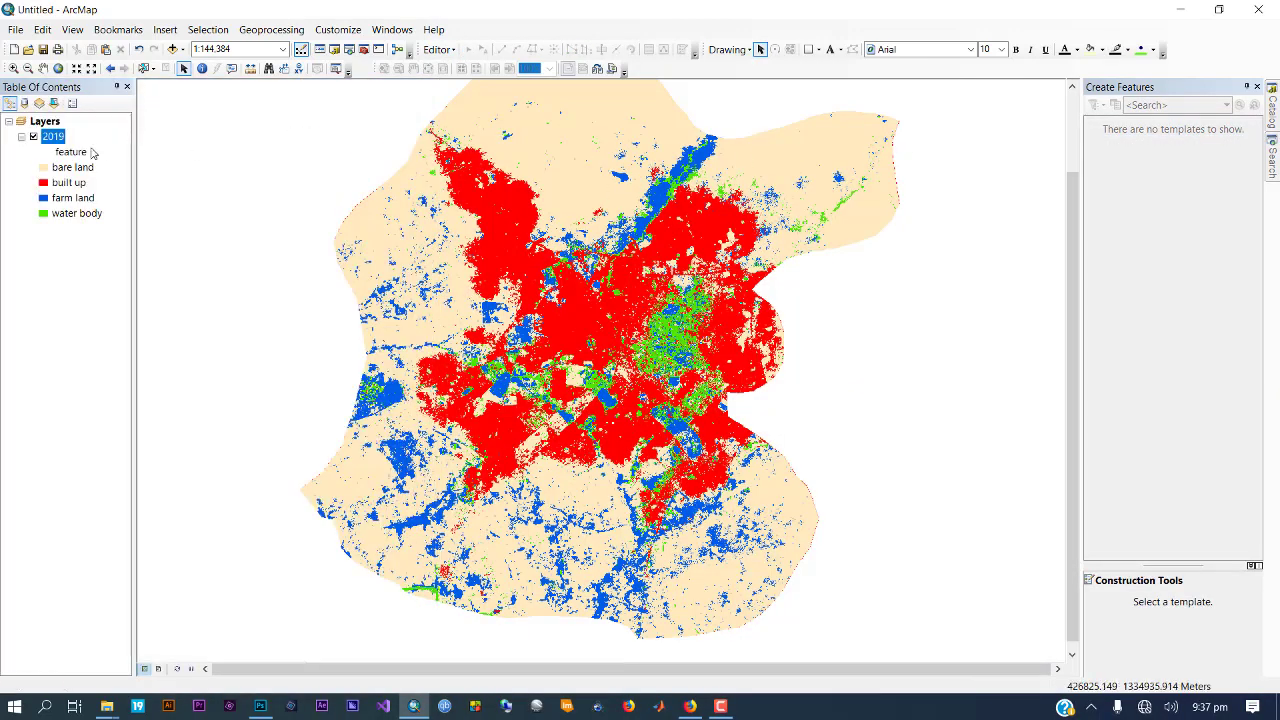
Rebuild the 2019 layer's unique values symbology from the feature field with all values added
left_click(50, 137)
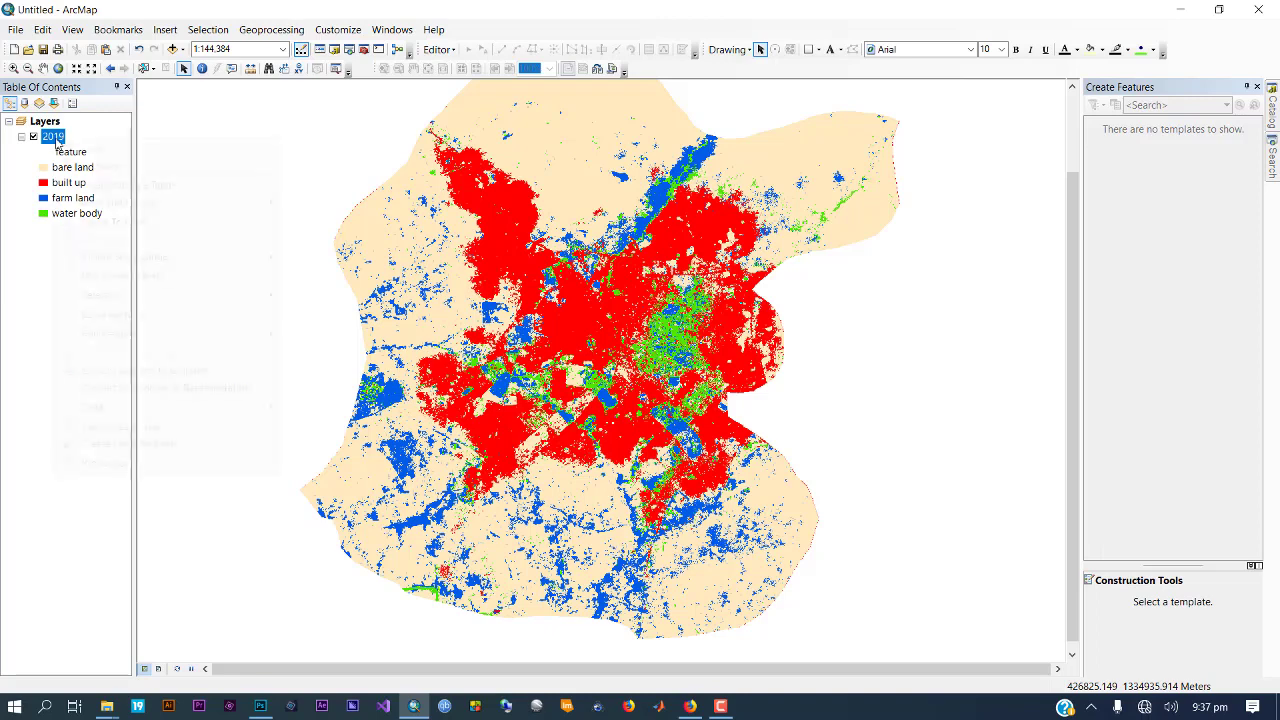
right_click(56, 140)
left_click(173, 466)
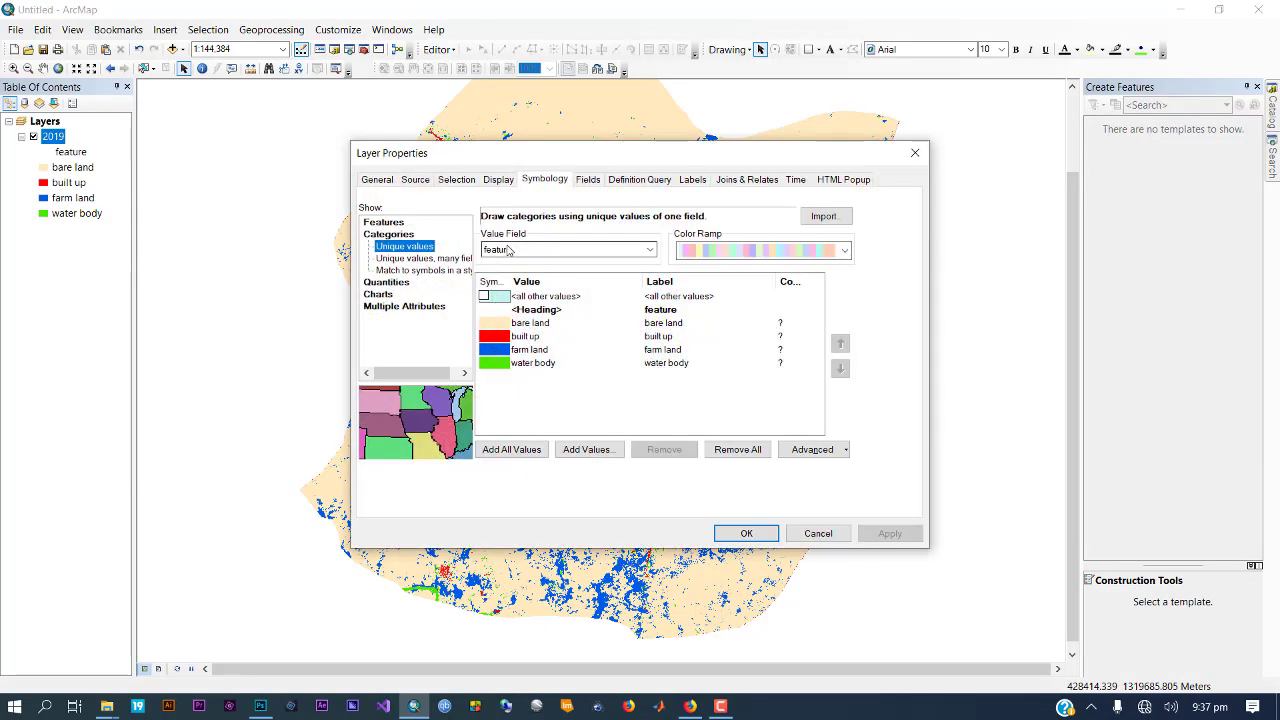
left_click(507, 250)
left_click(499, 317)
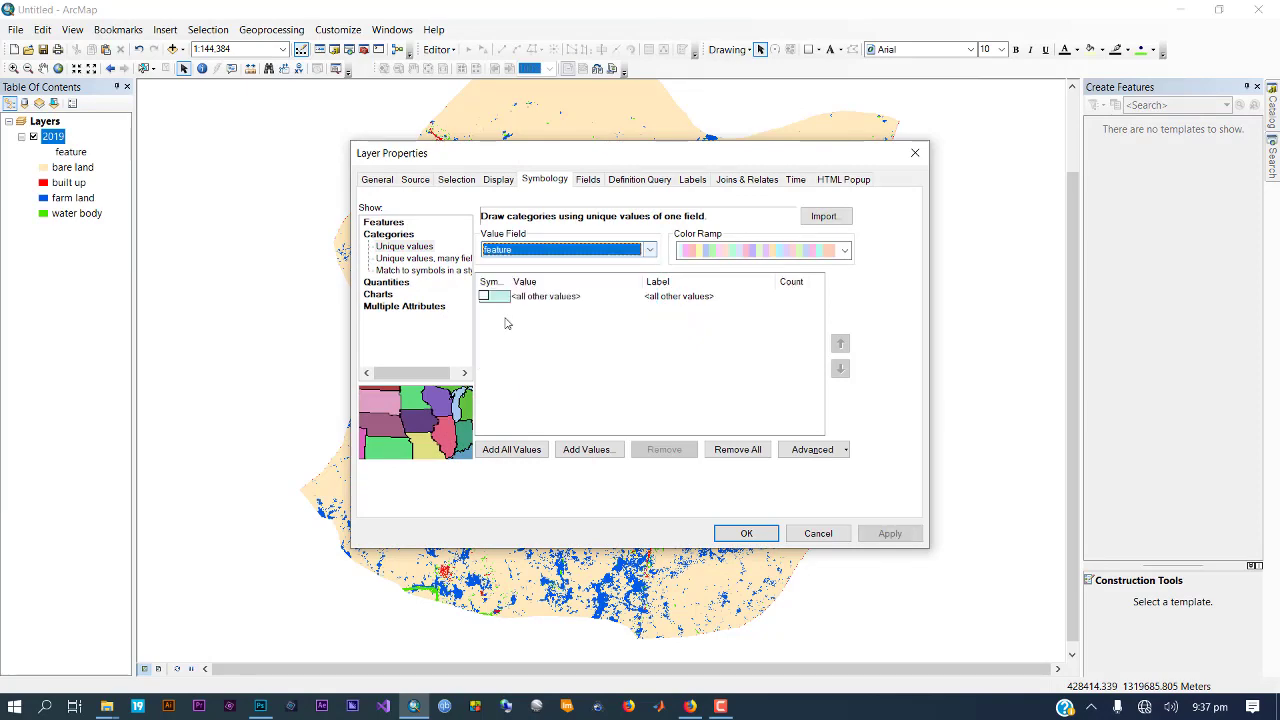
left_click(520, 452)
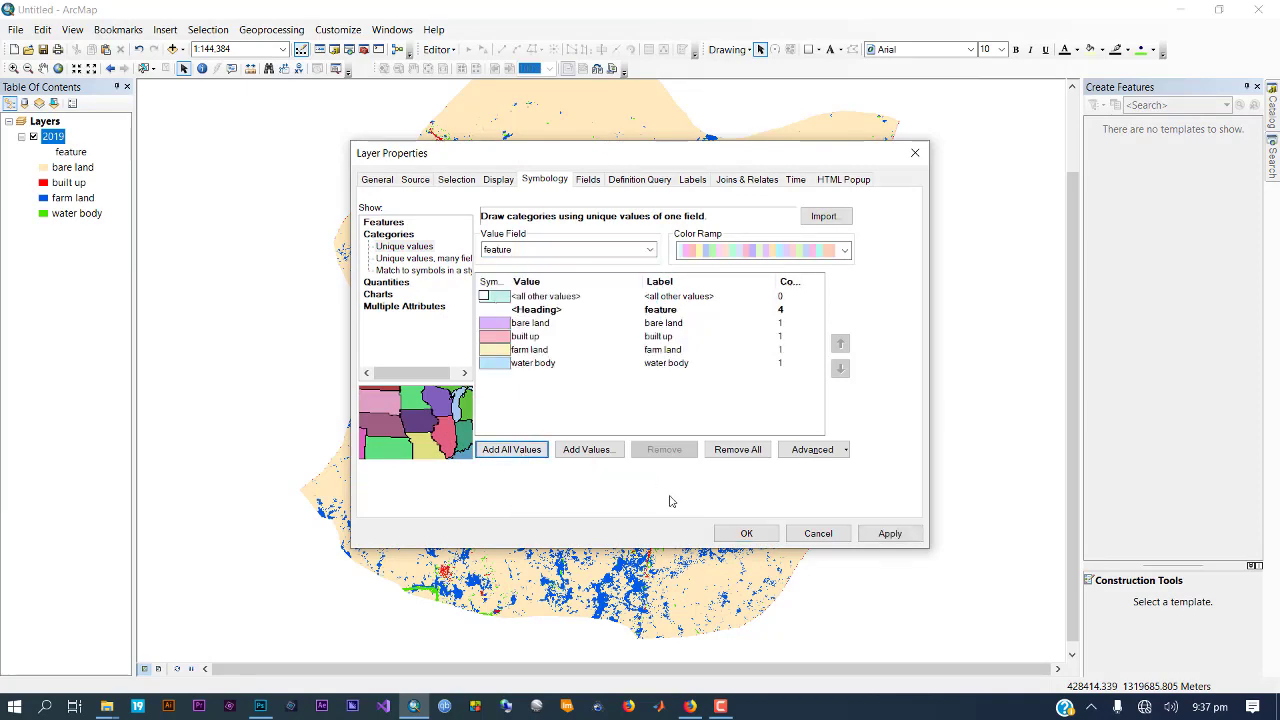
left_click(746, 533)
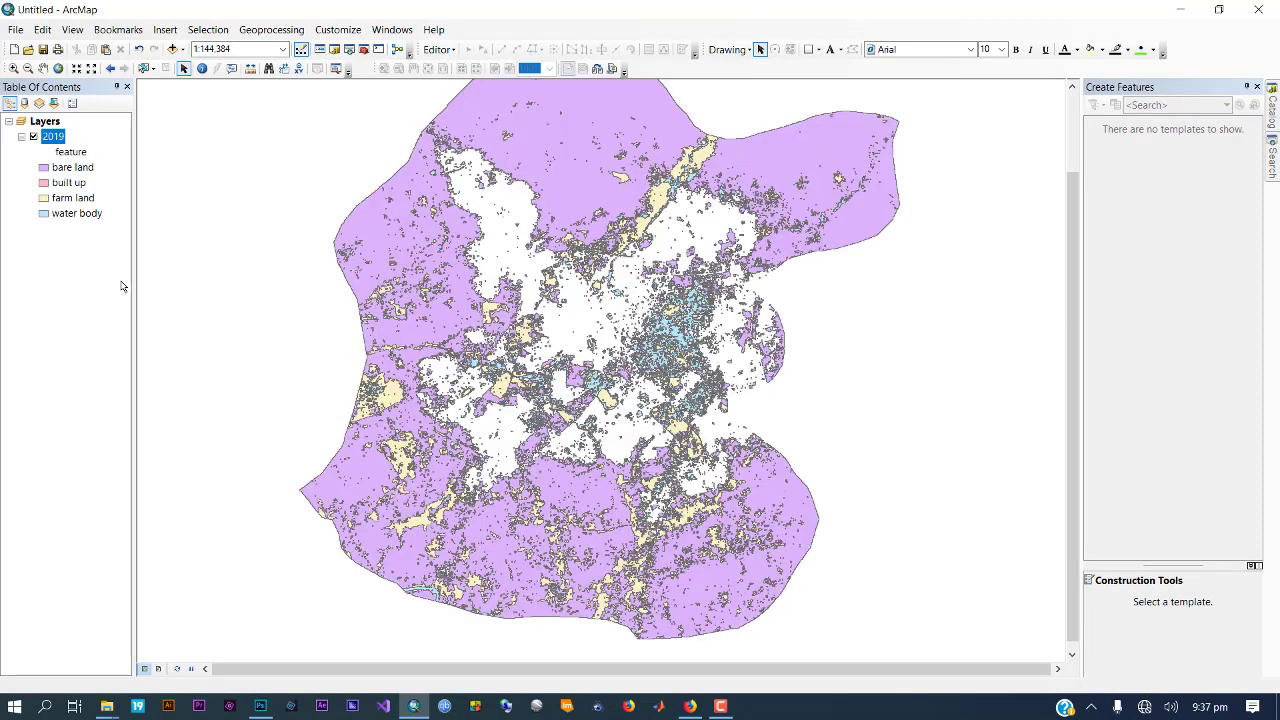
Give the water body class a blue fill without an outline
left_click(45, 213)
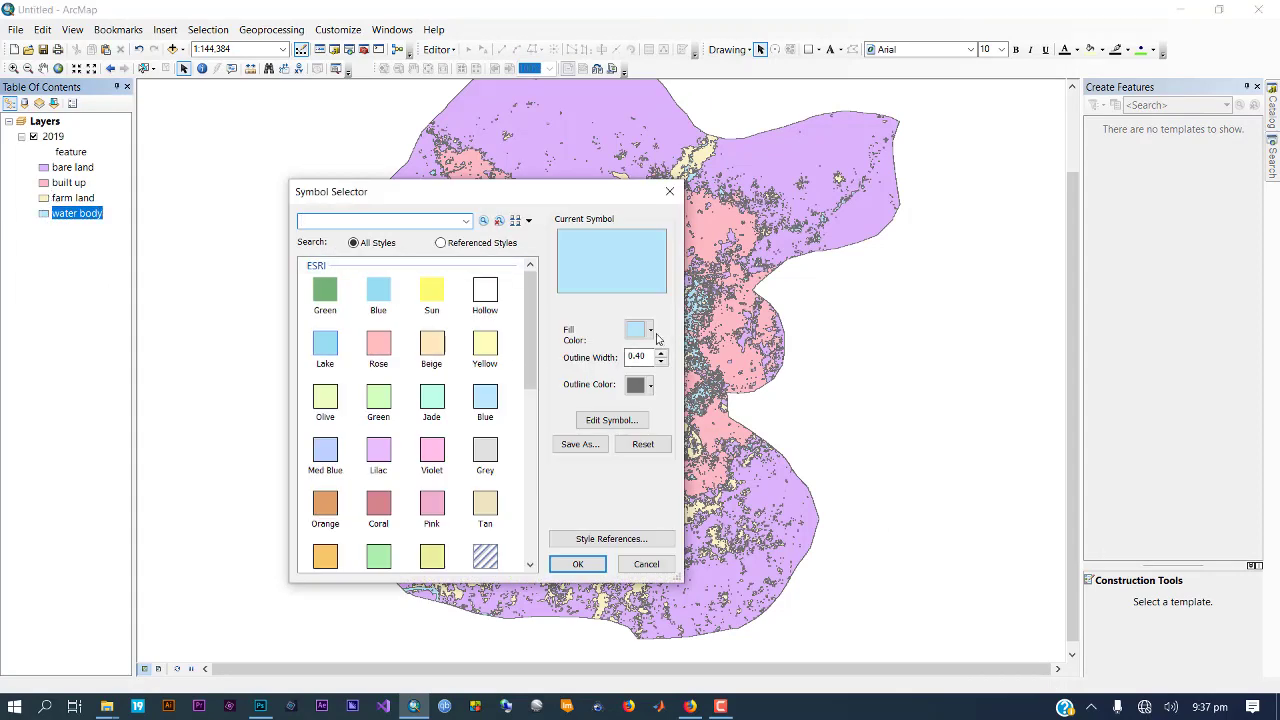
left_click(639, 330)
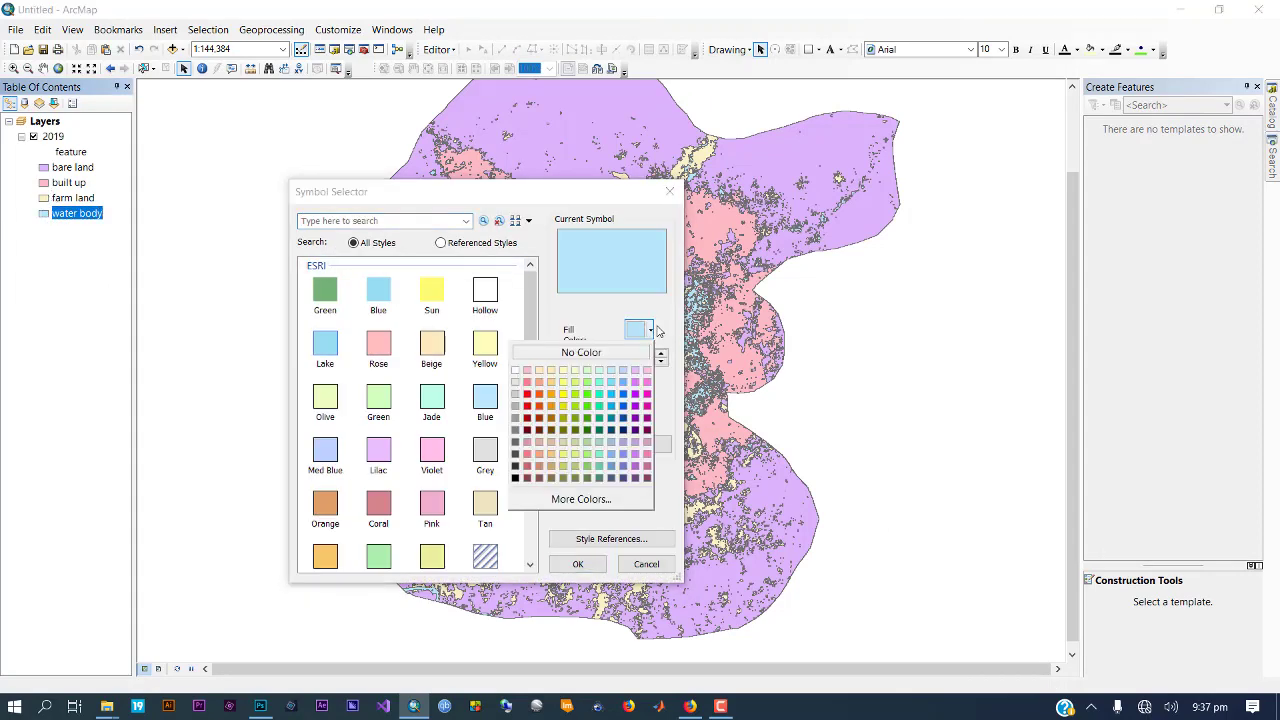
left_click(621, 406)
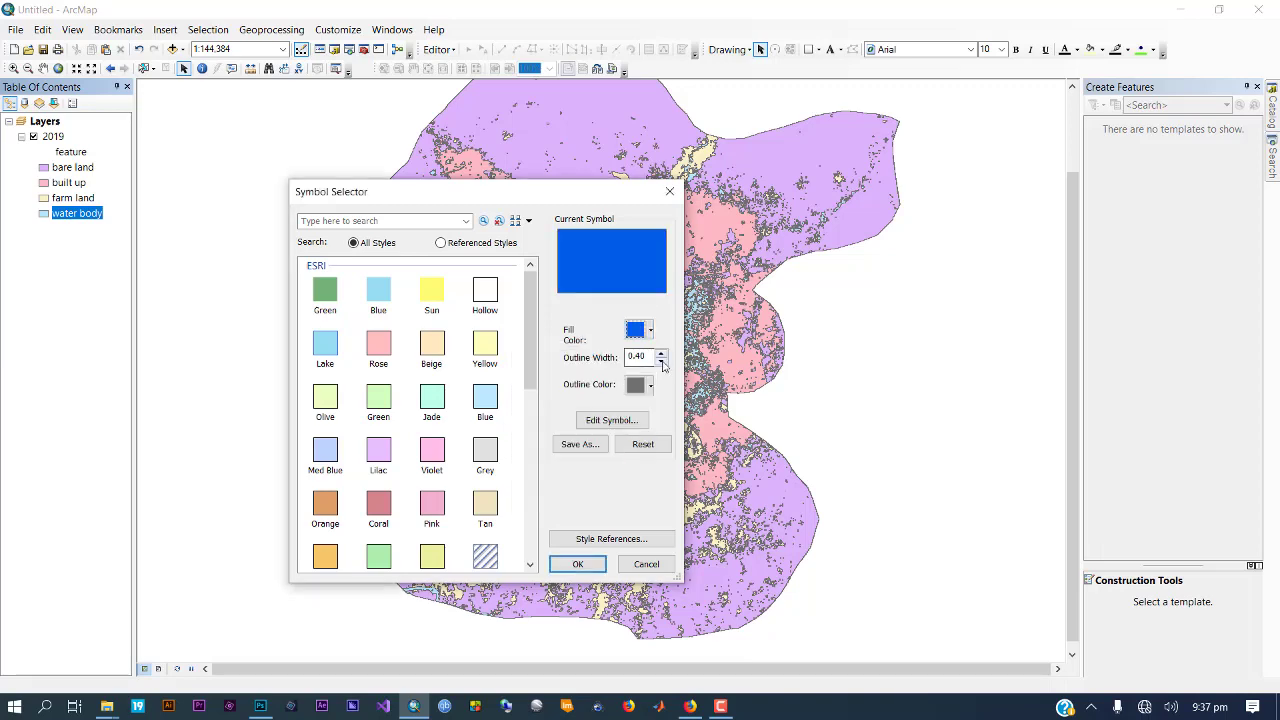
left_click(576, 563)
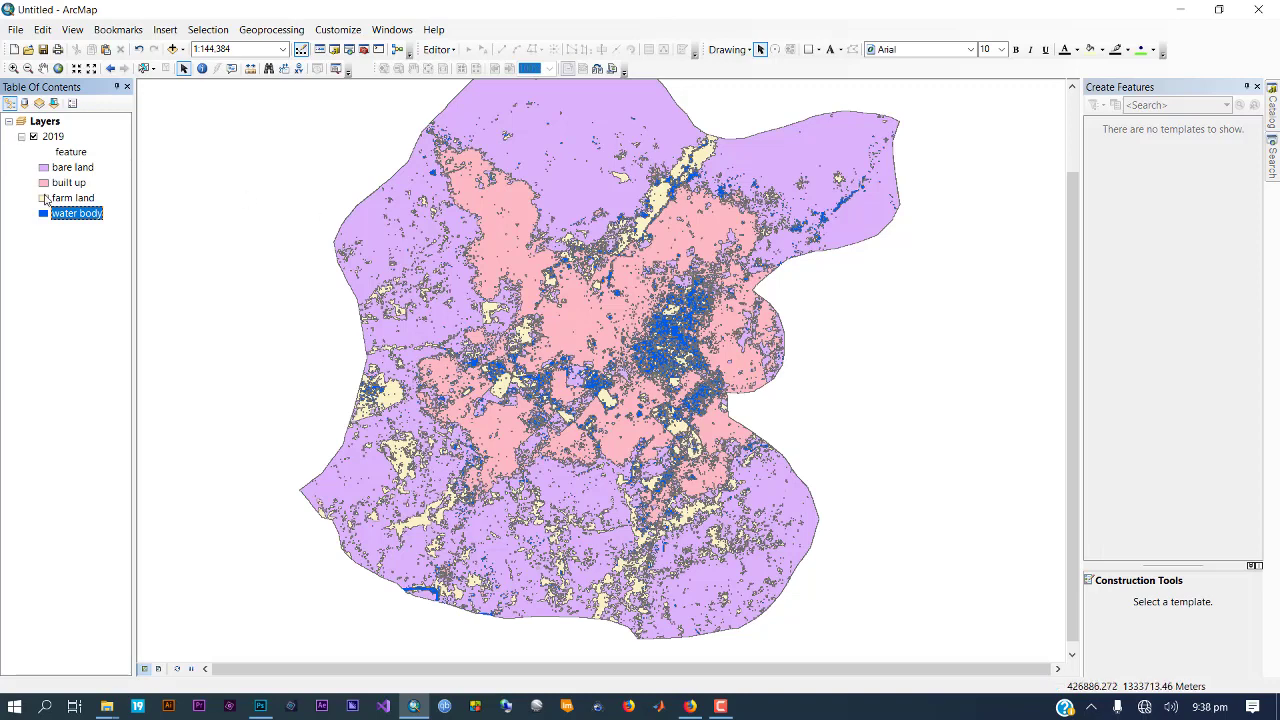
Give the farm land class a green fill with an outline width of 0
left_click(44, 198)
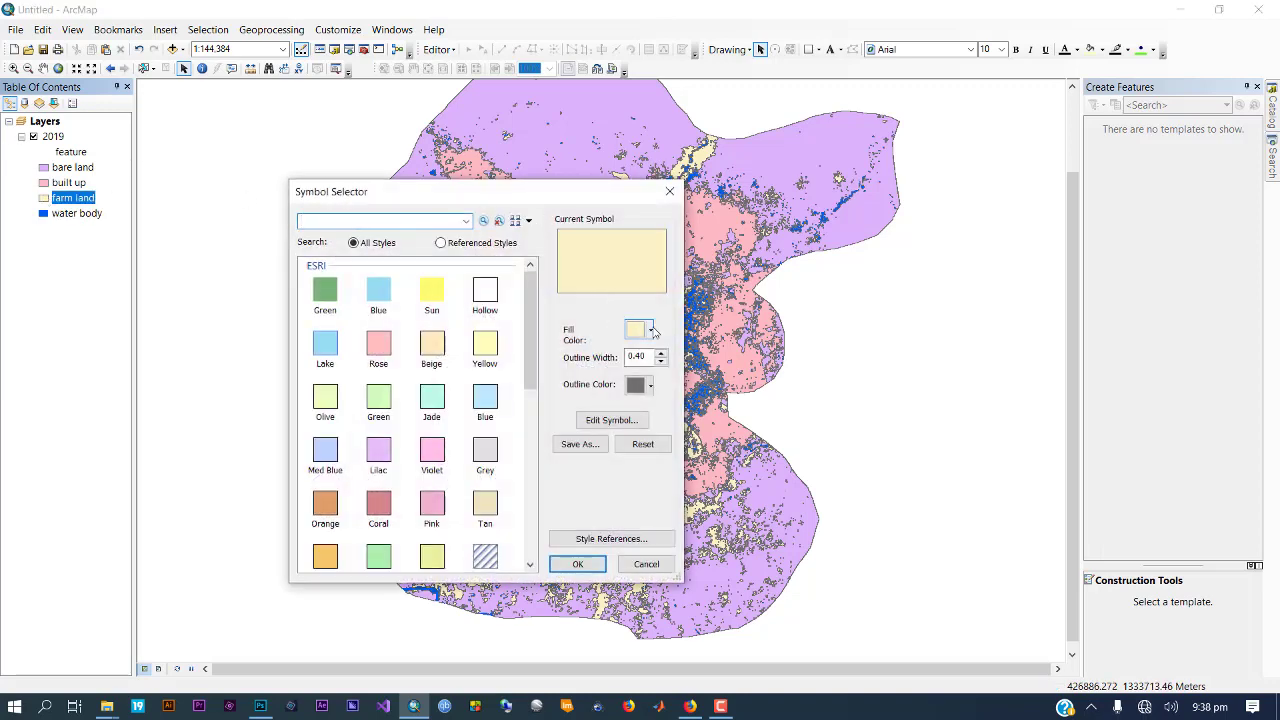
left_click(649, 330)
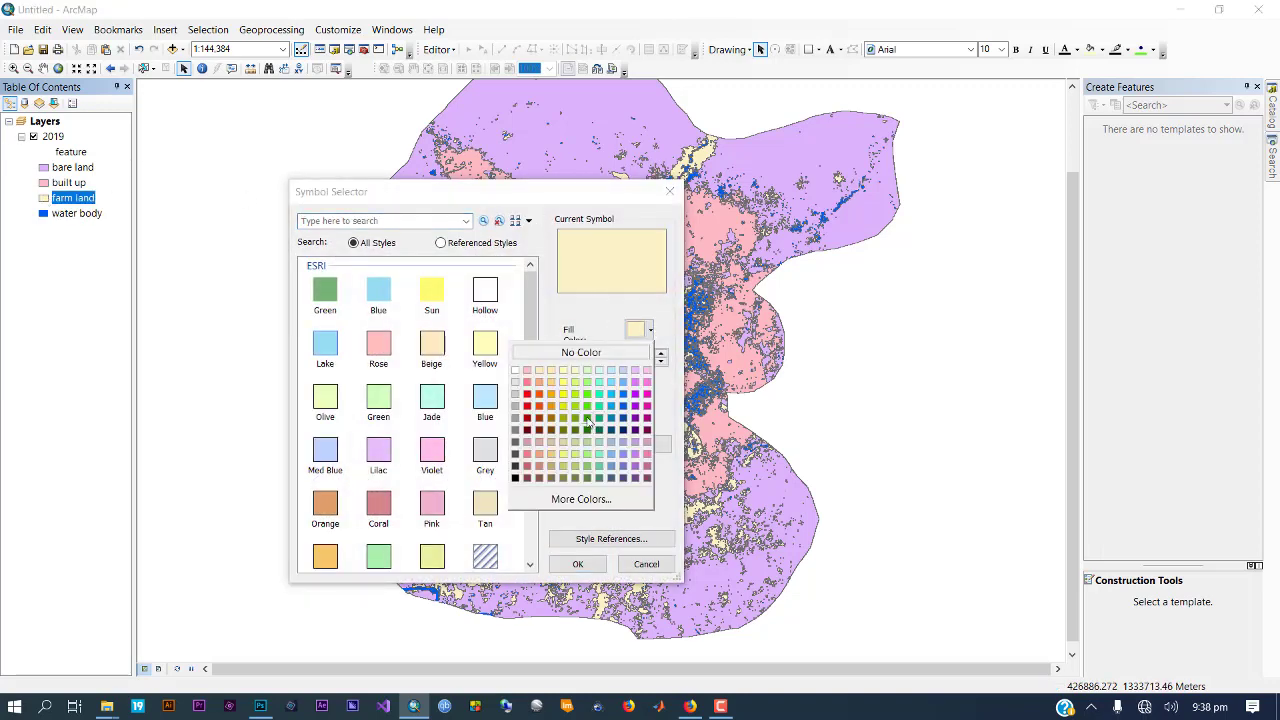
left_click(588, 421)
left_click(660, 363)
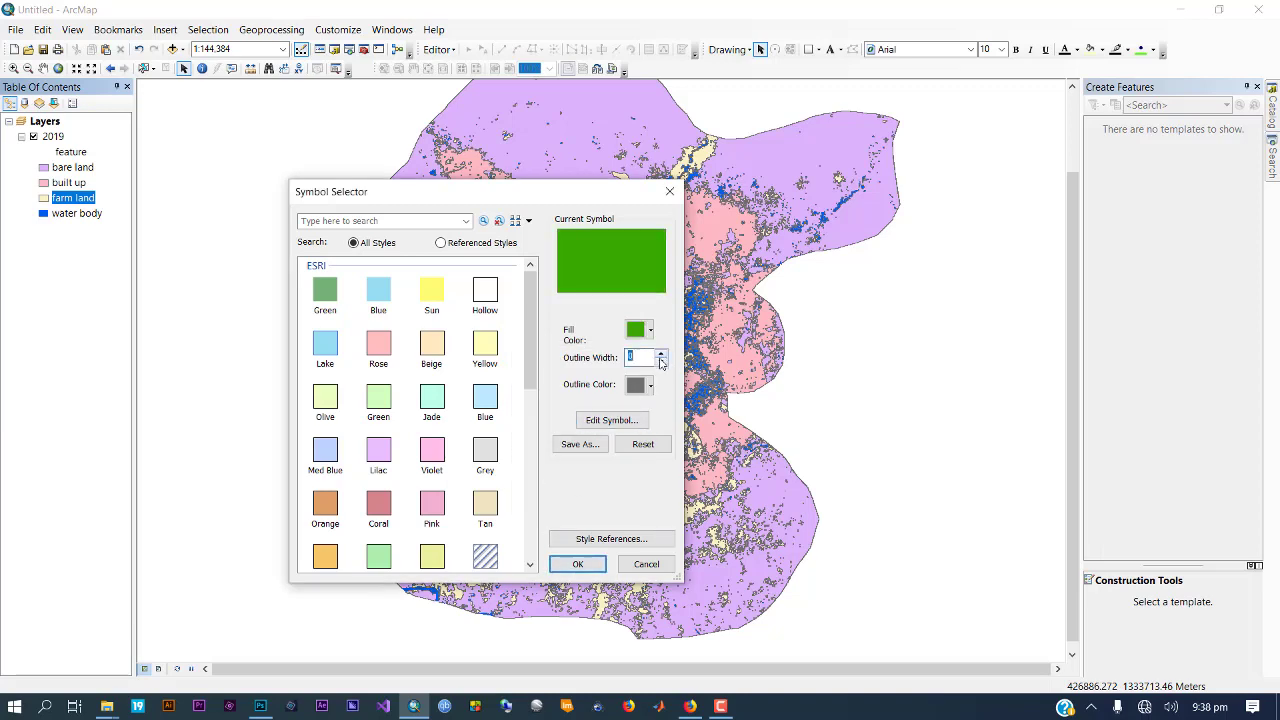
left_click(577, 564)
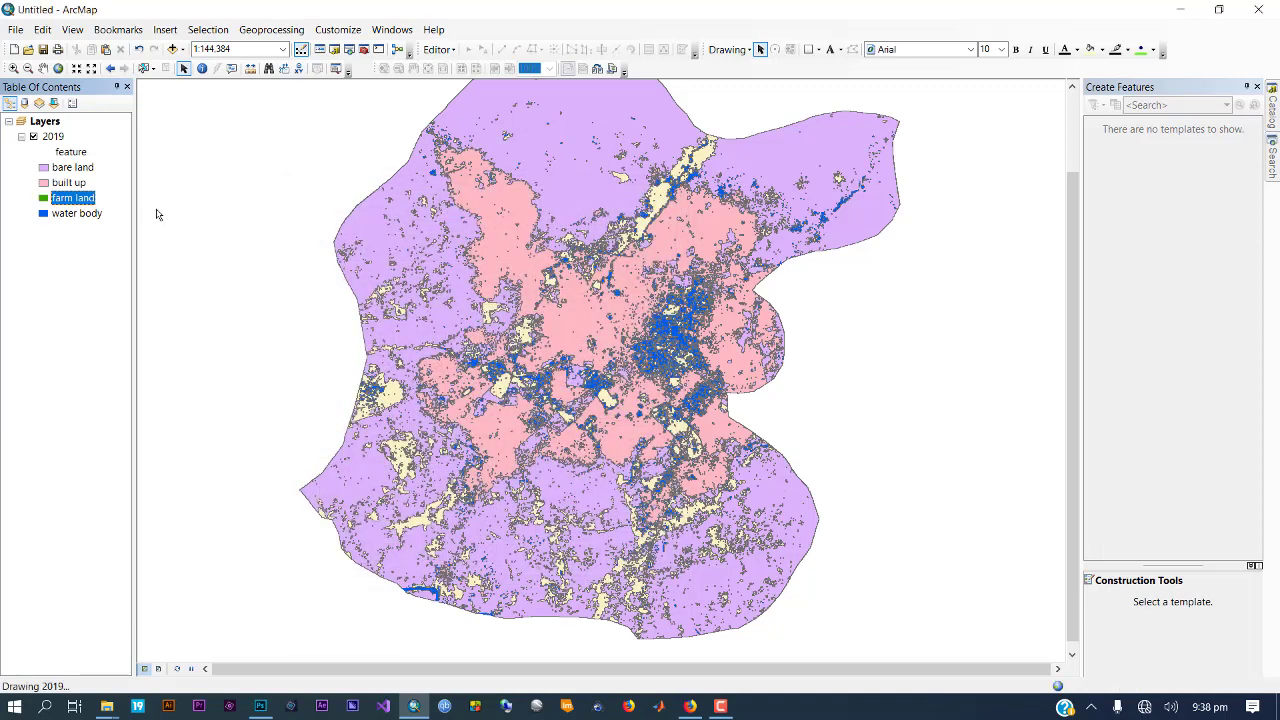
Give the built up class a red fill with an outline width of 0
left_click(43, 183)
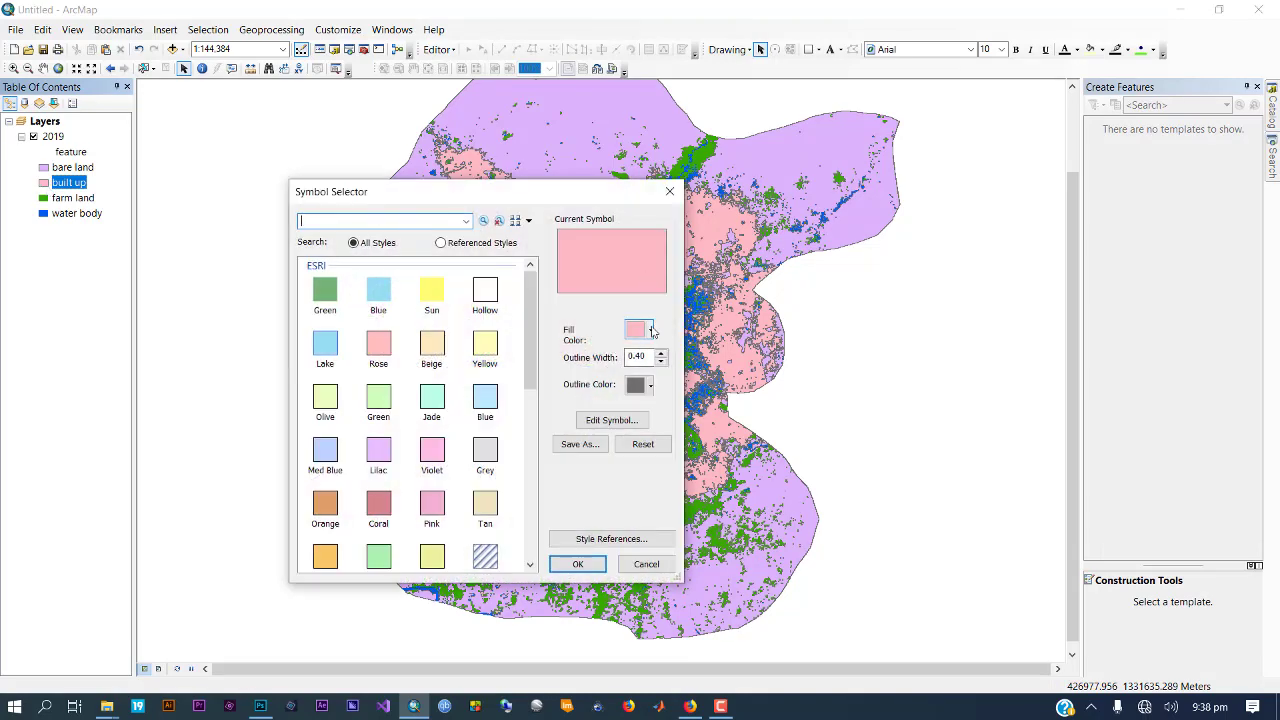
left_click(651, 330)
left_click(524, 392)
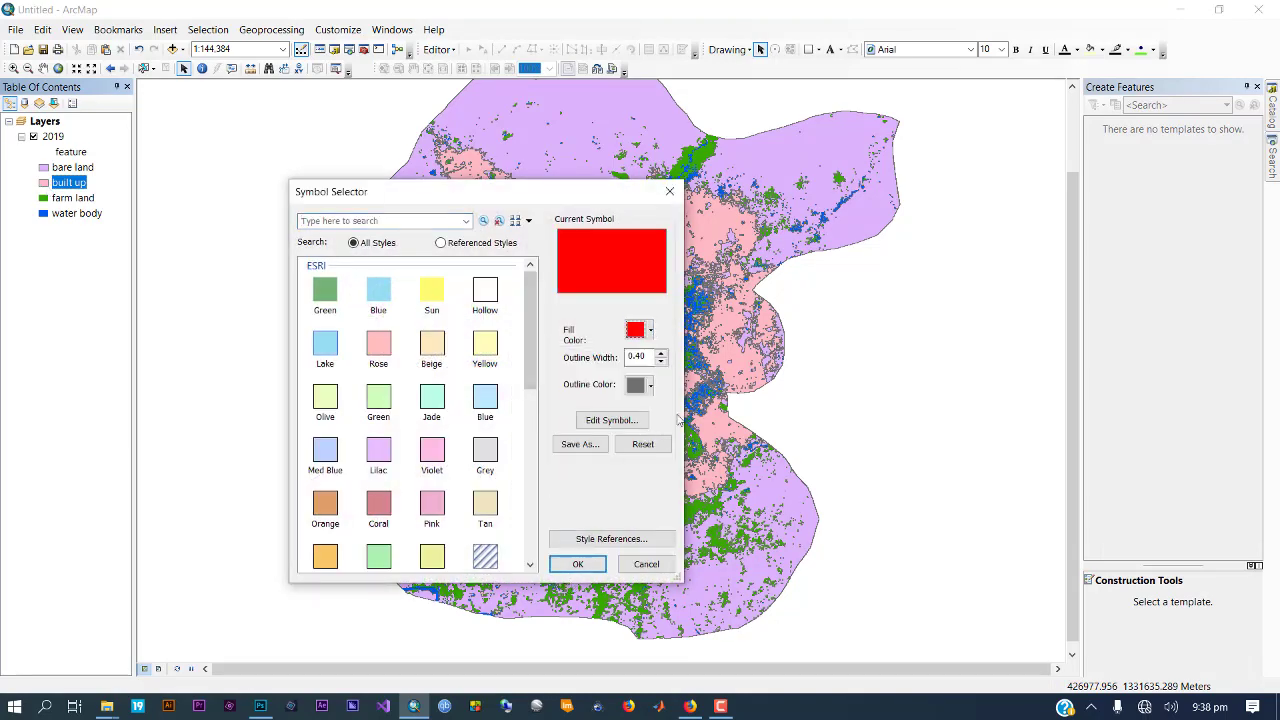
left_click(660, 361)
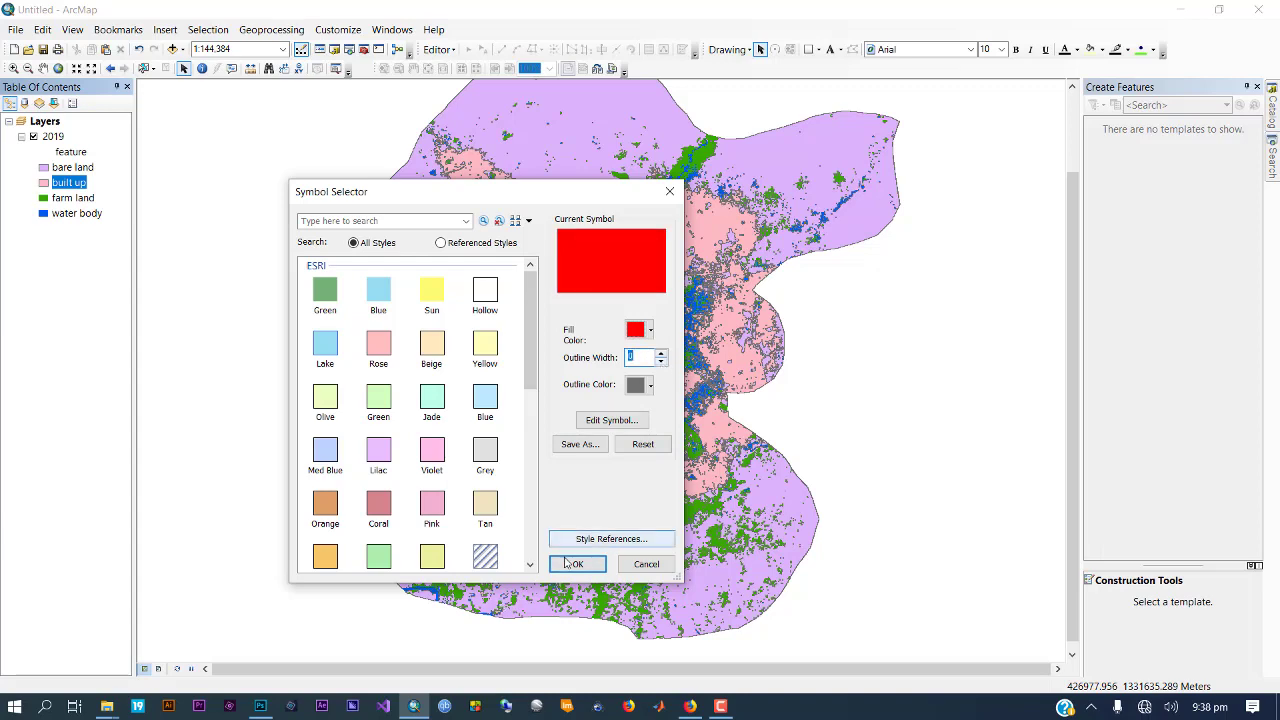
left_click(567, 565)
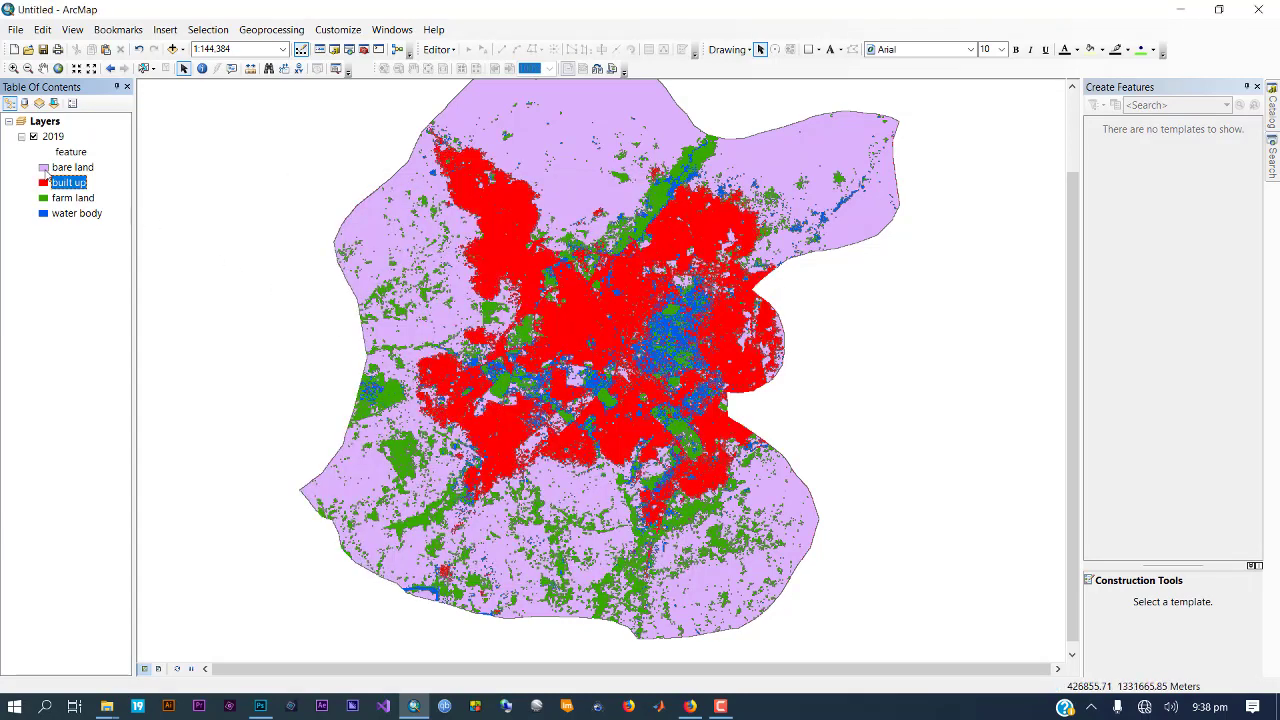
Give the bare land class the predefined Beige symbol without an outline
left_click(44, 170)
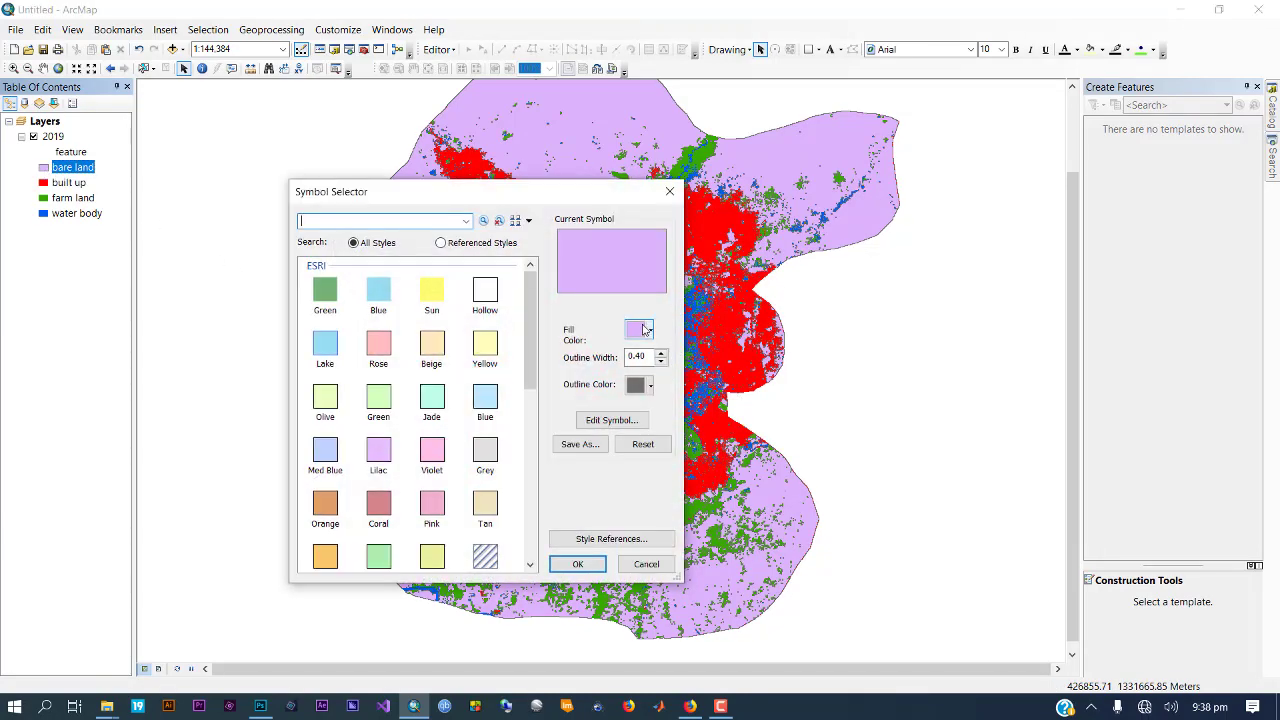
left_click(650, 332)
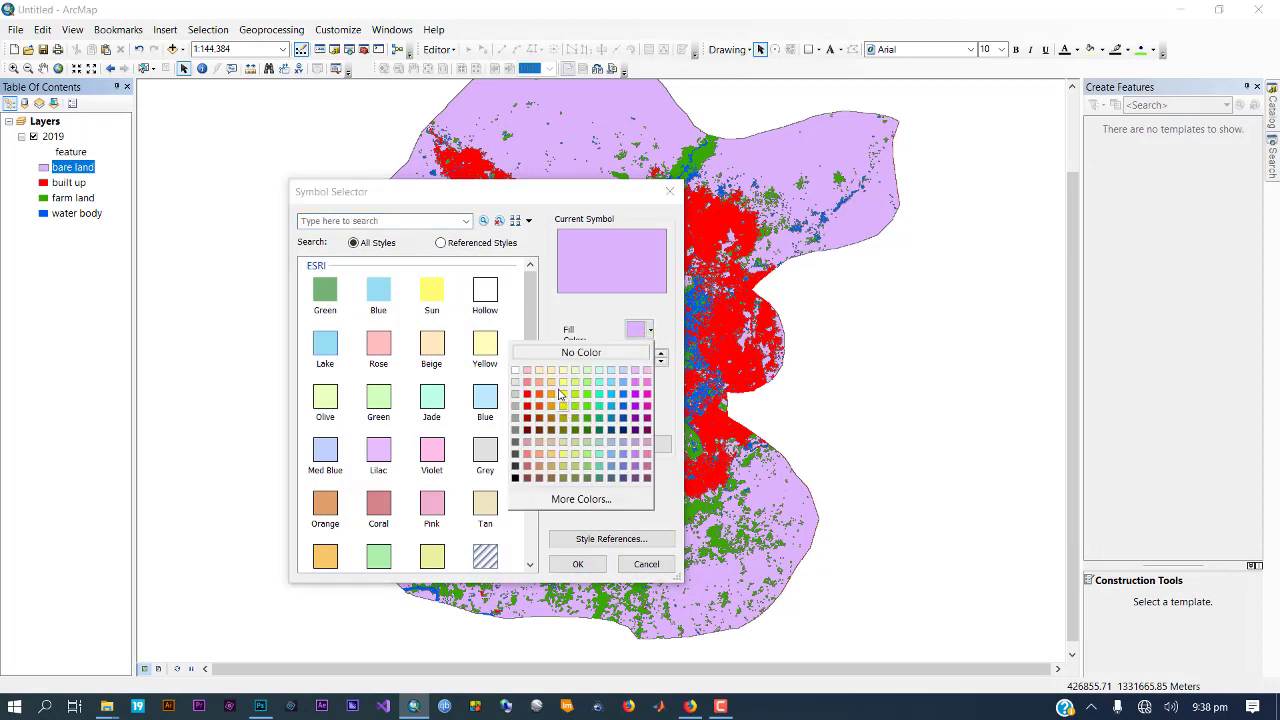
left_click(431, 356)
left_click(431, 356)
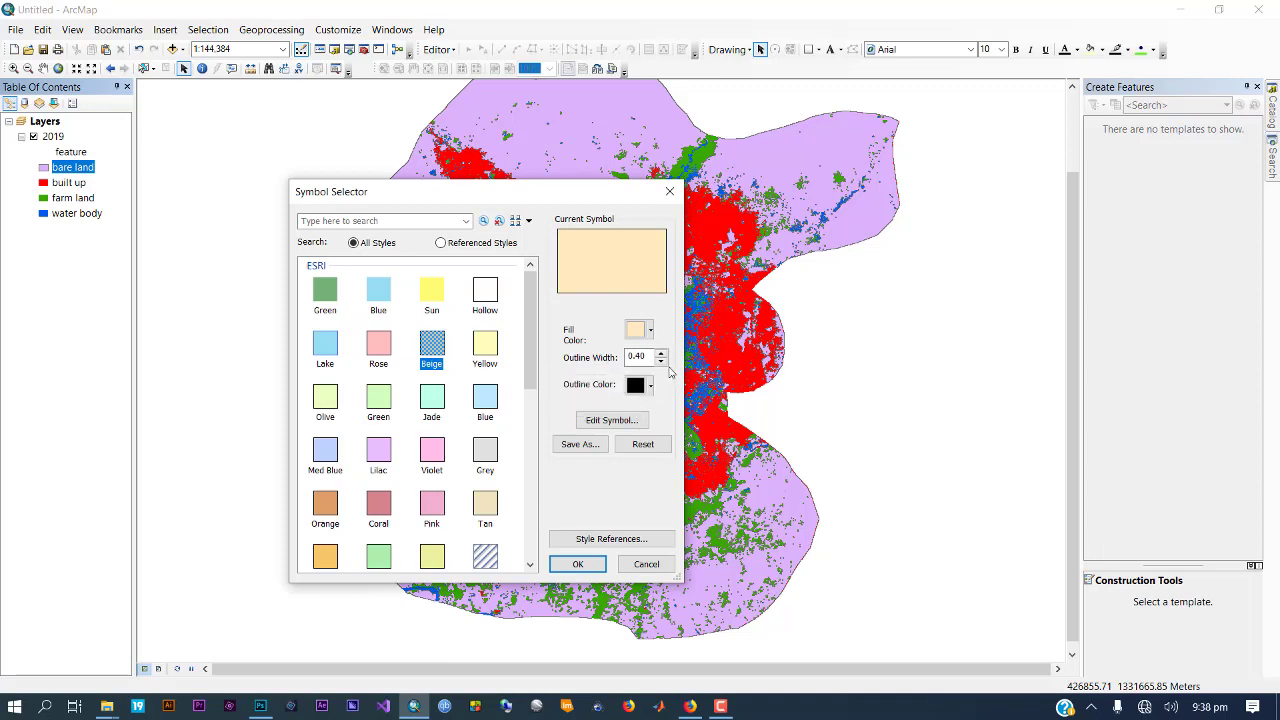
left_click(577, 564)
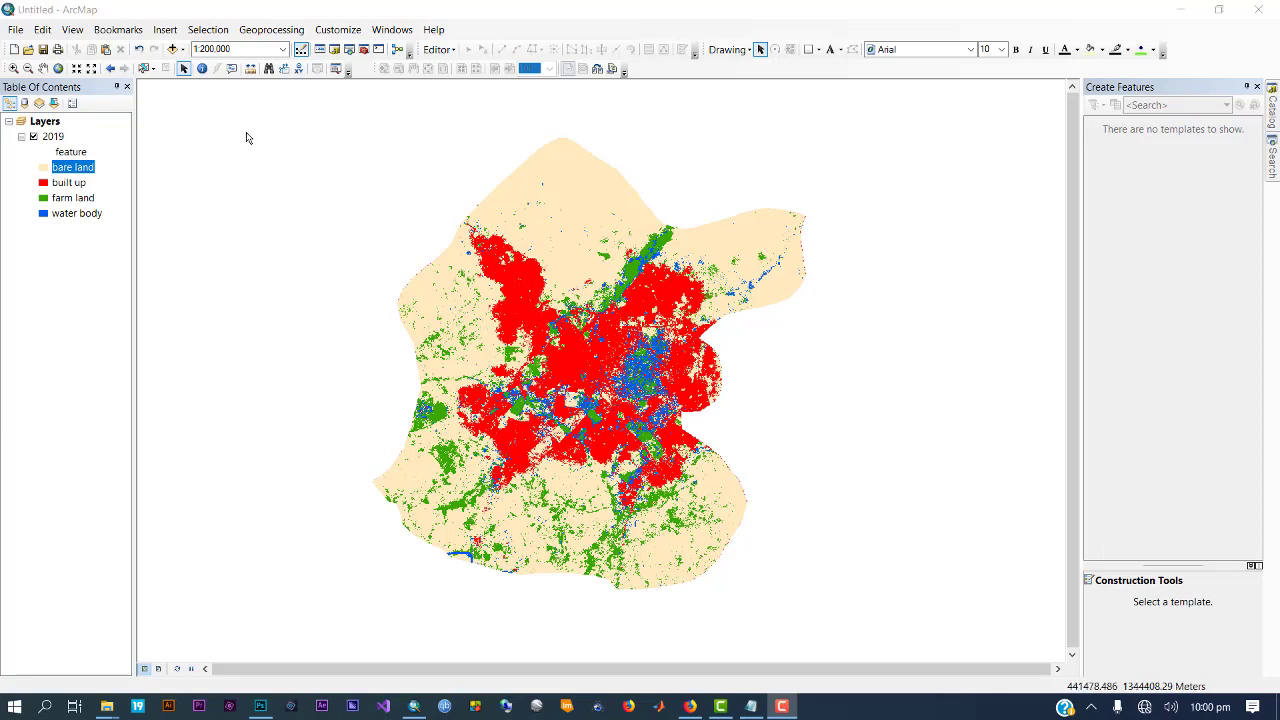
Set up a data export of all 2019 layer features to the shapefile 2019.shp in the hajiya work folder
right_click(45, 142)
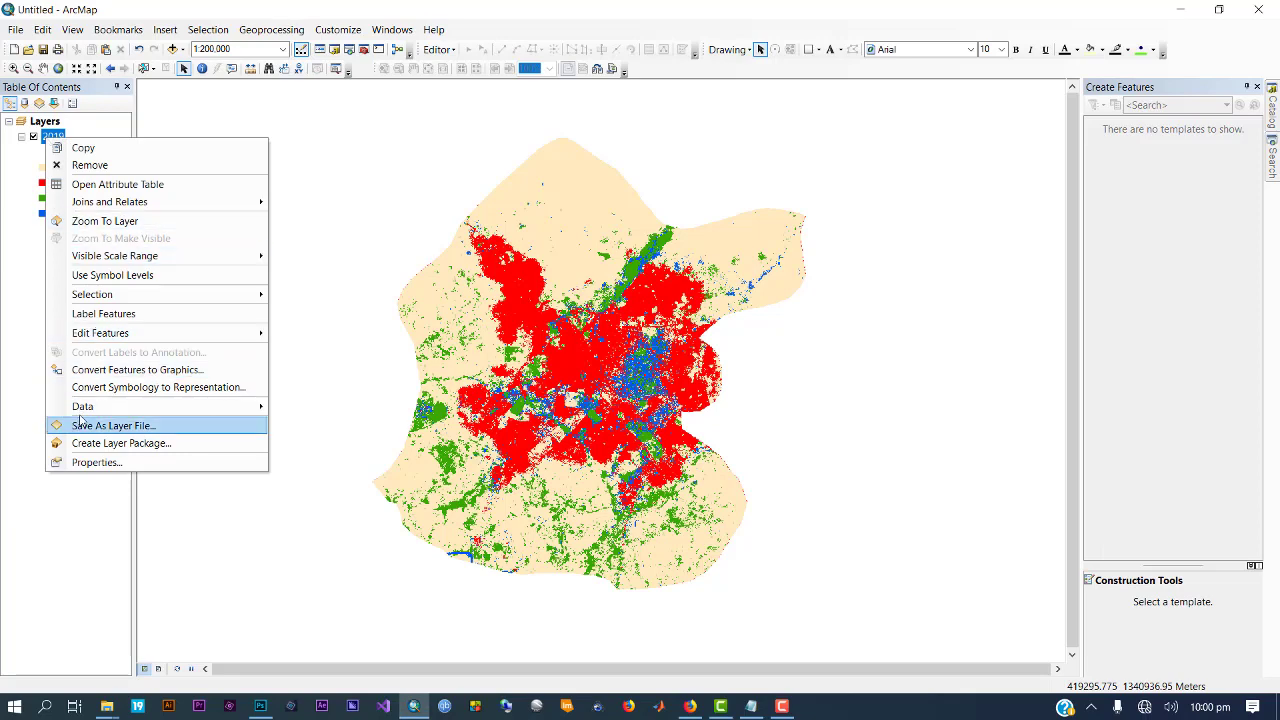
mouse_move(88, 406)
left_click(321, 430)
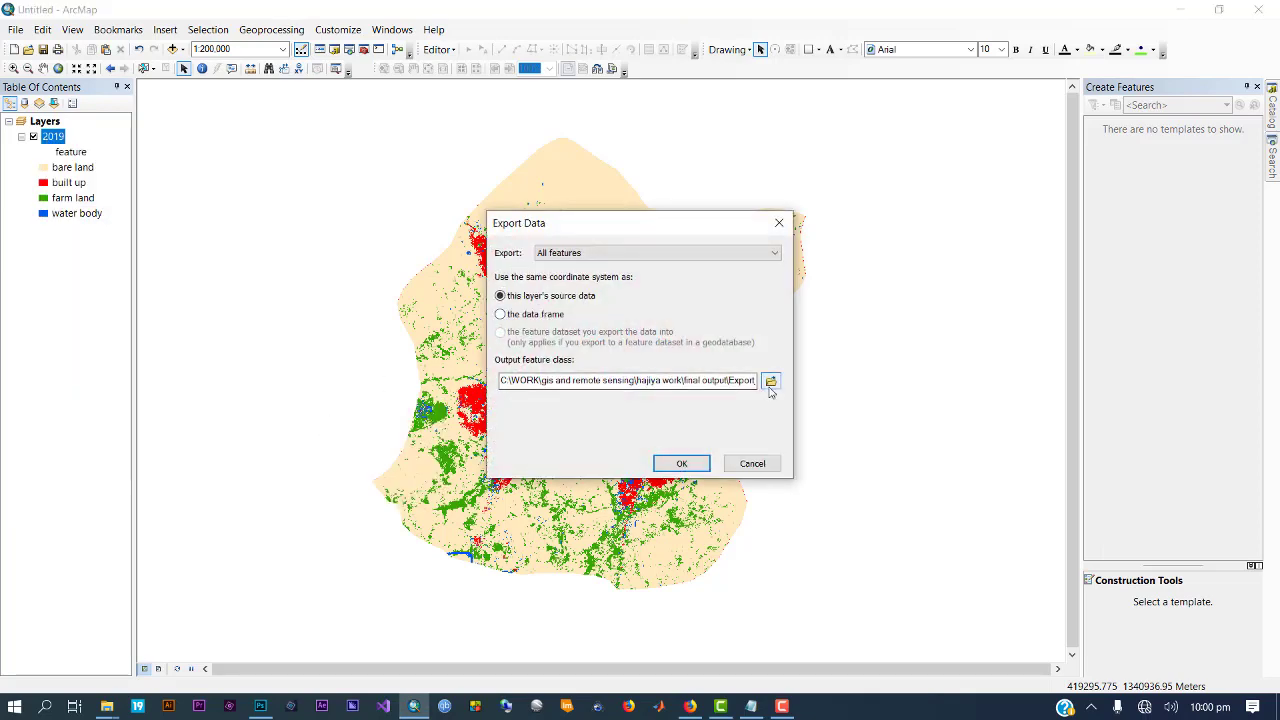
left_click(771, 380)
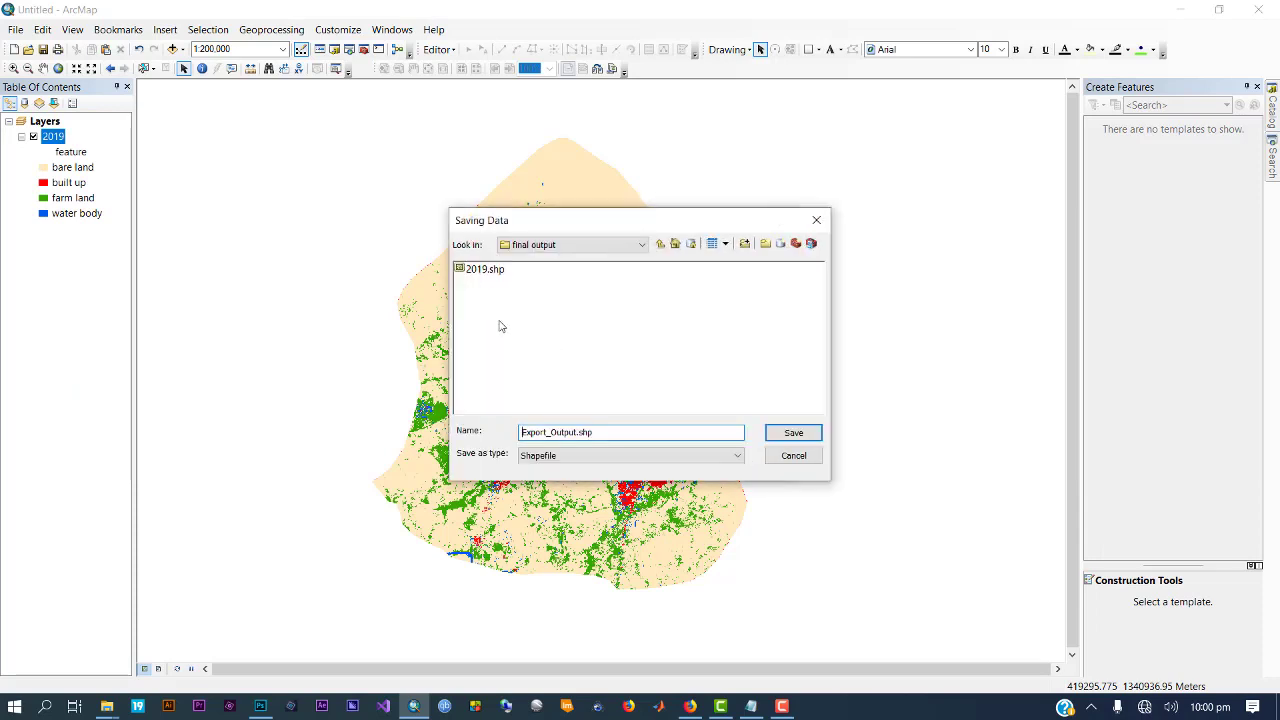
left_click(660, 244)
left_click_drag(614, 432, 488, 432)
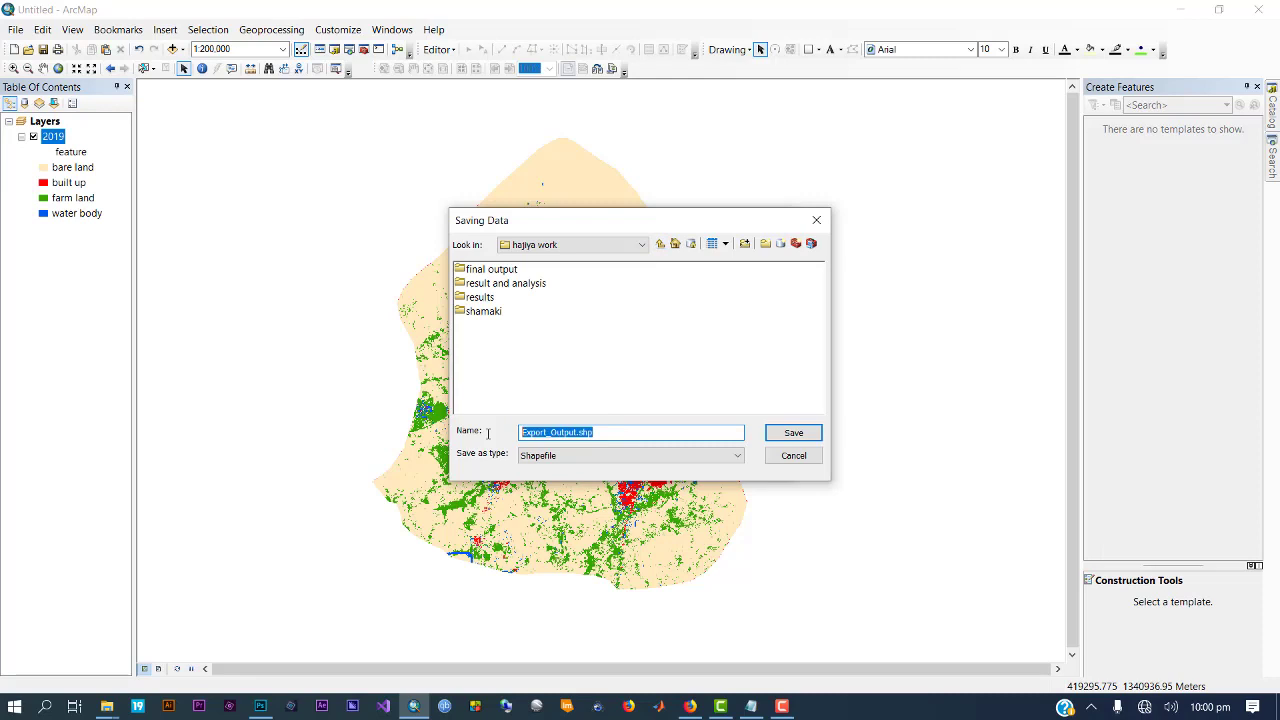
type("2019")
left_click(782, 436)
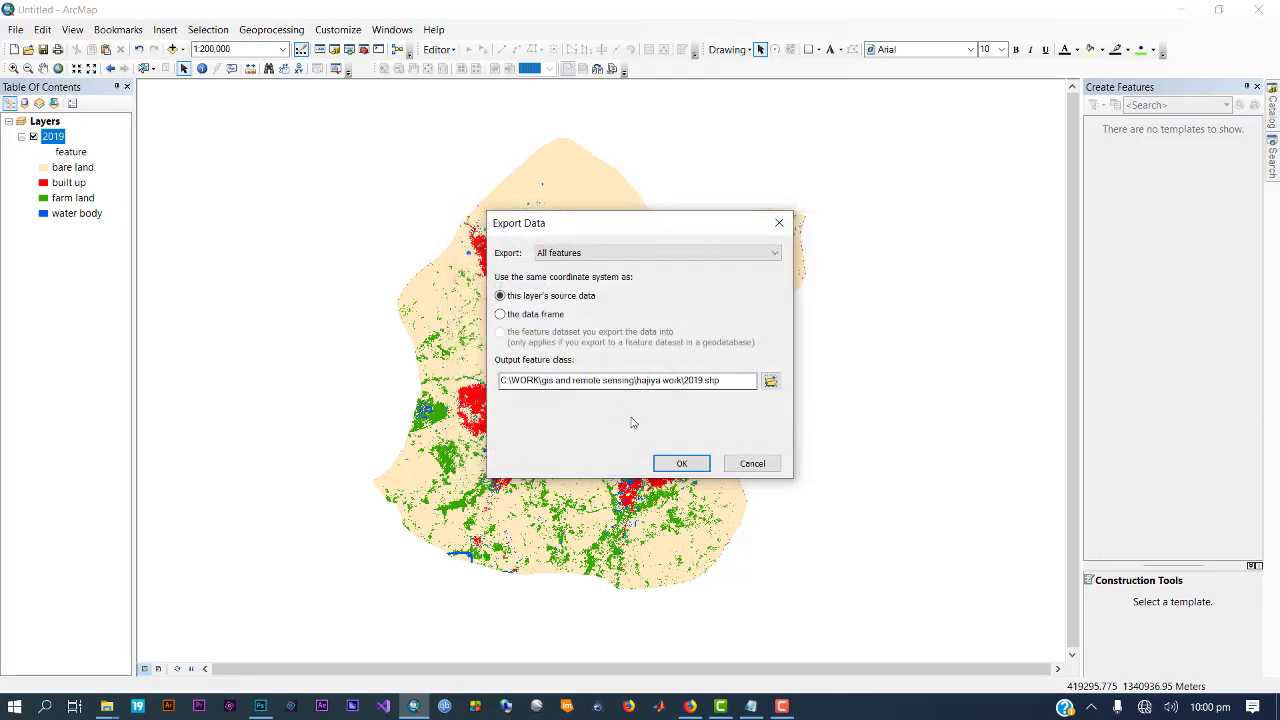
Run the export with its result added to the map, and remove the original symbolized 2019 layer
left_click(681, 463)
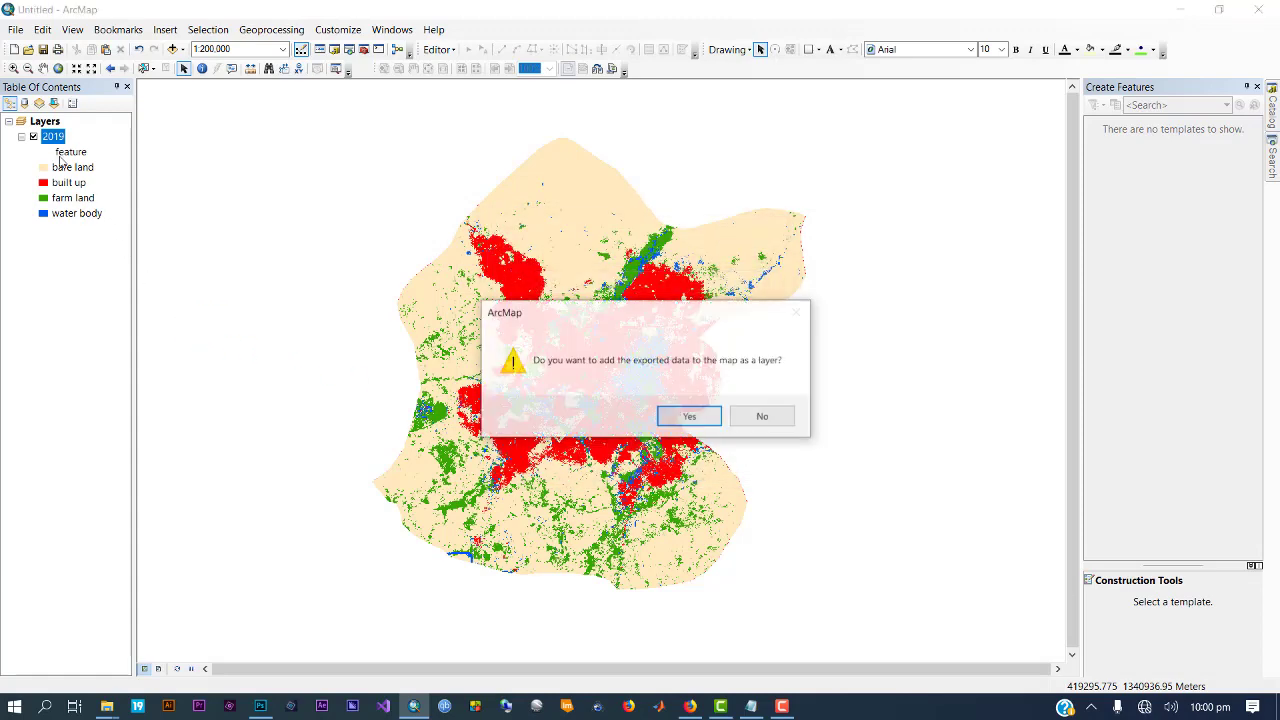
left_click(705, 420)
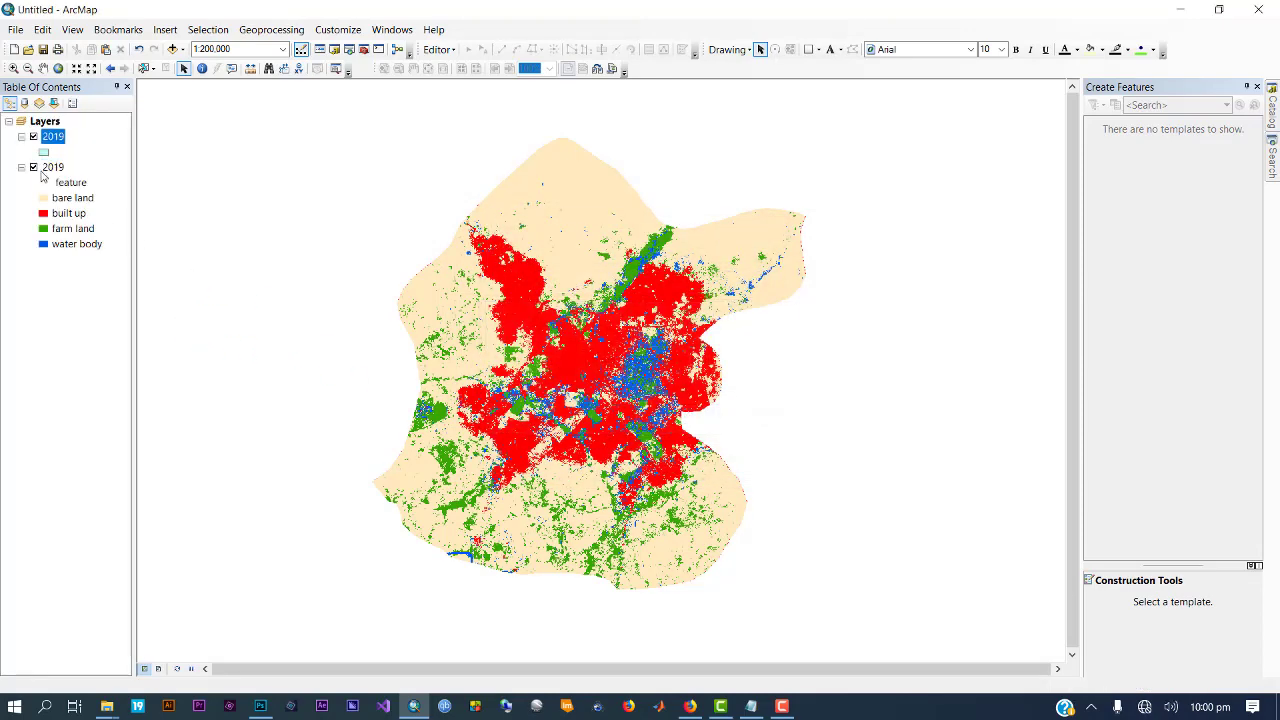
right_click(47, 165)
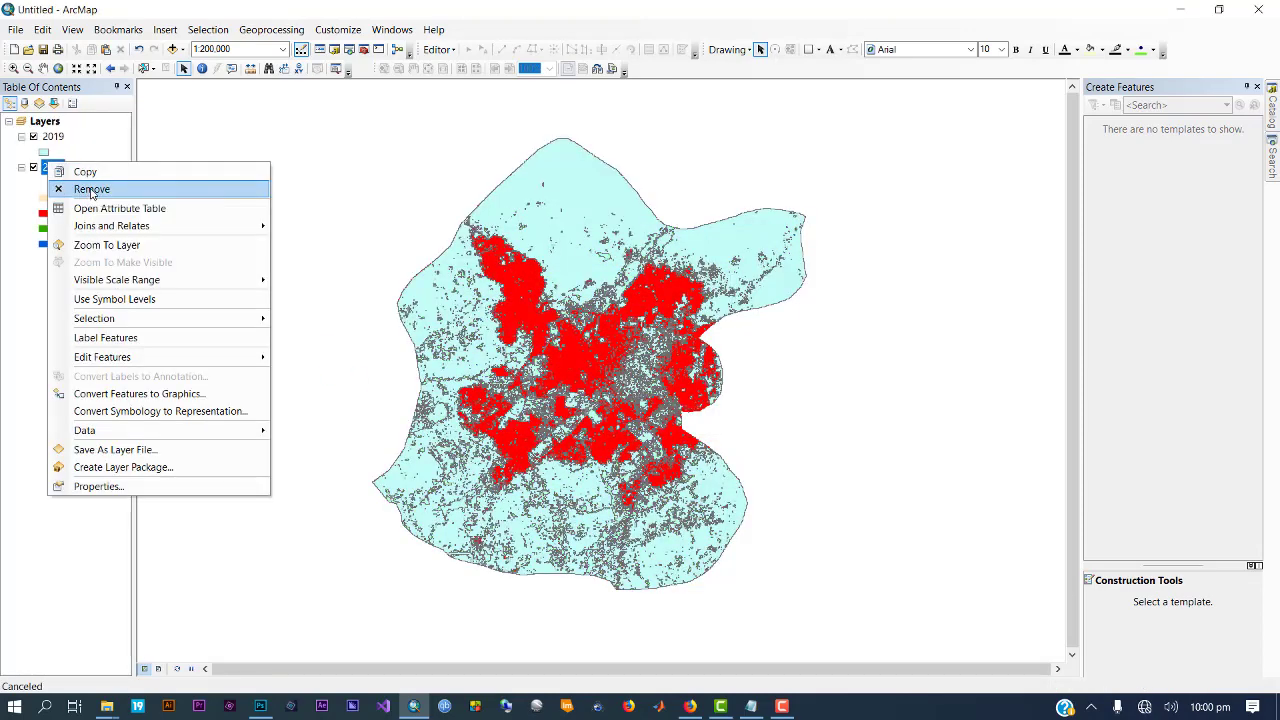
left_click(91, 190)
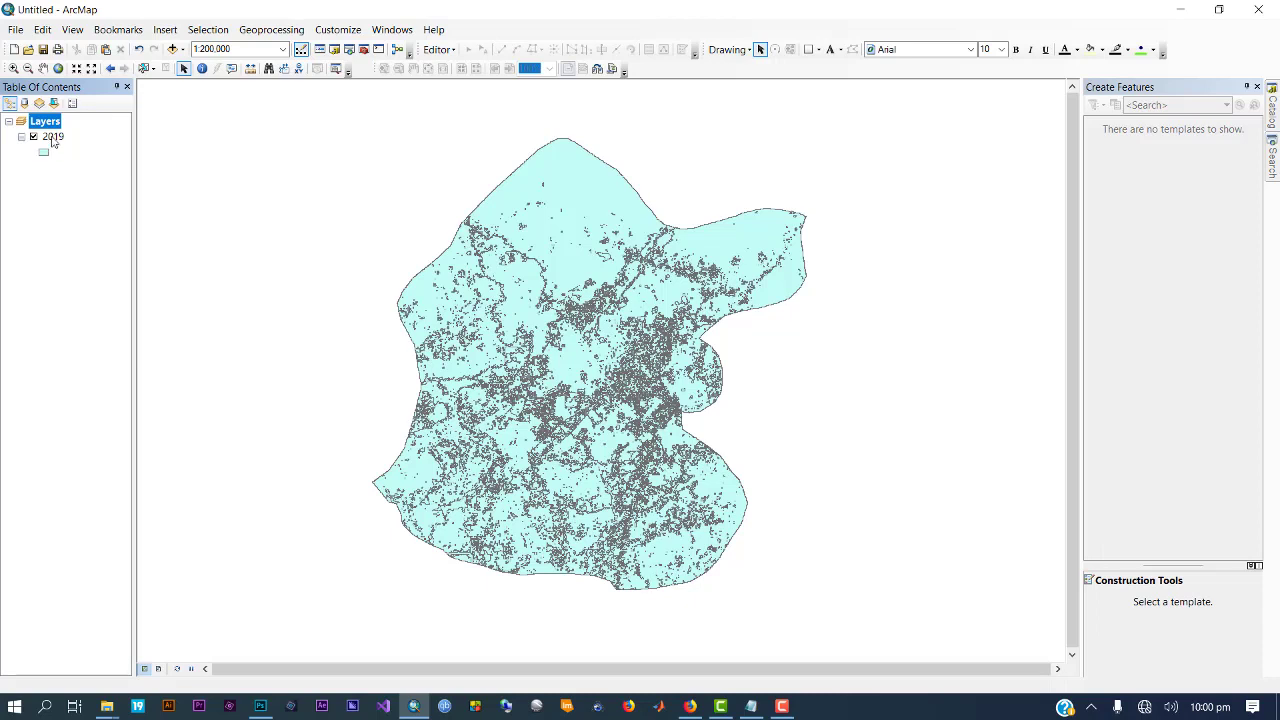
Symbolize the exported 2019 layer by unique values of the feature field, adding all values and excluding all other values
right_click(52, 138)
left_click(124, 457)
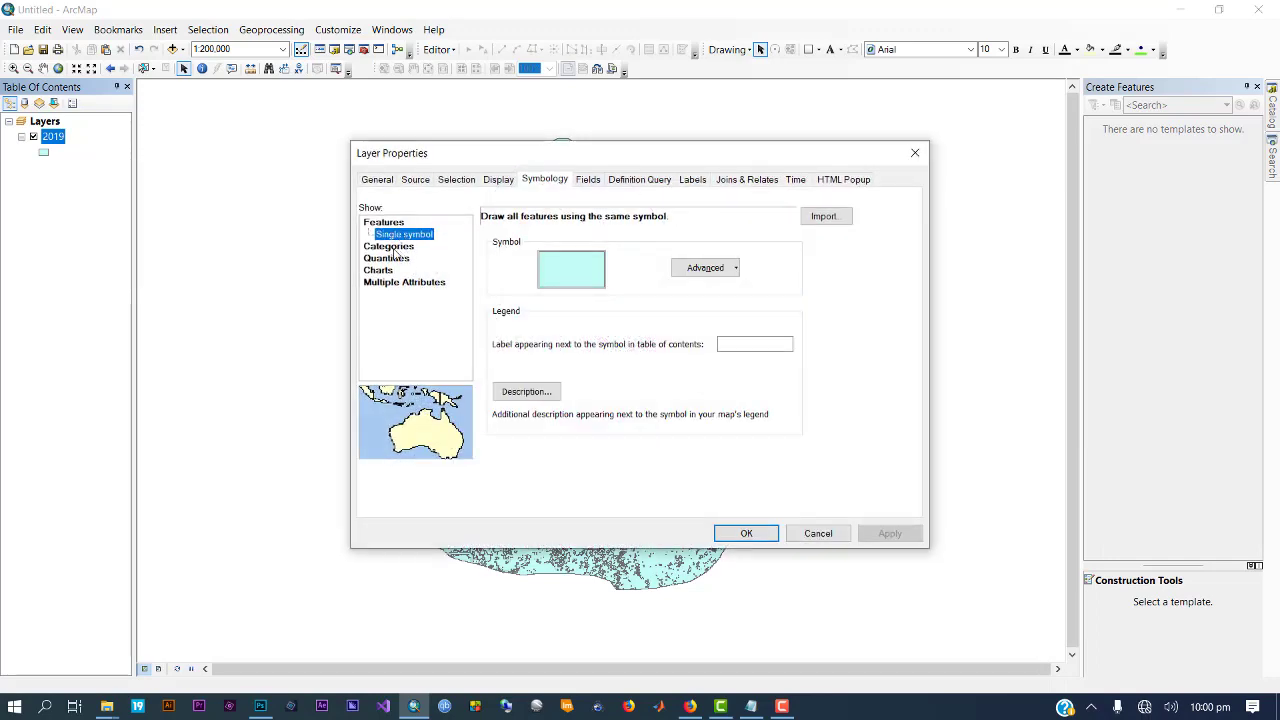
left_click(393, 250)
left_click(640, 250)
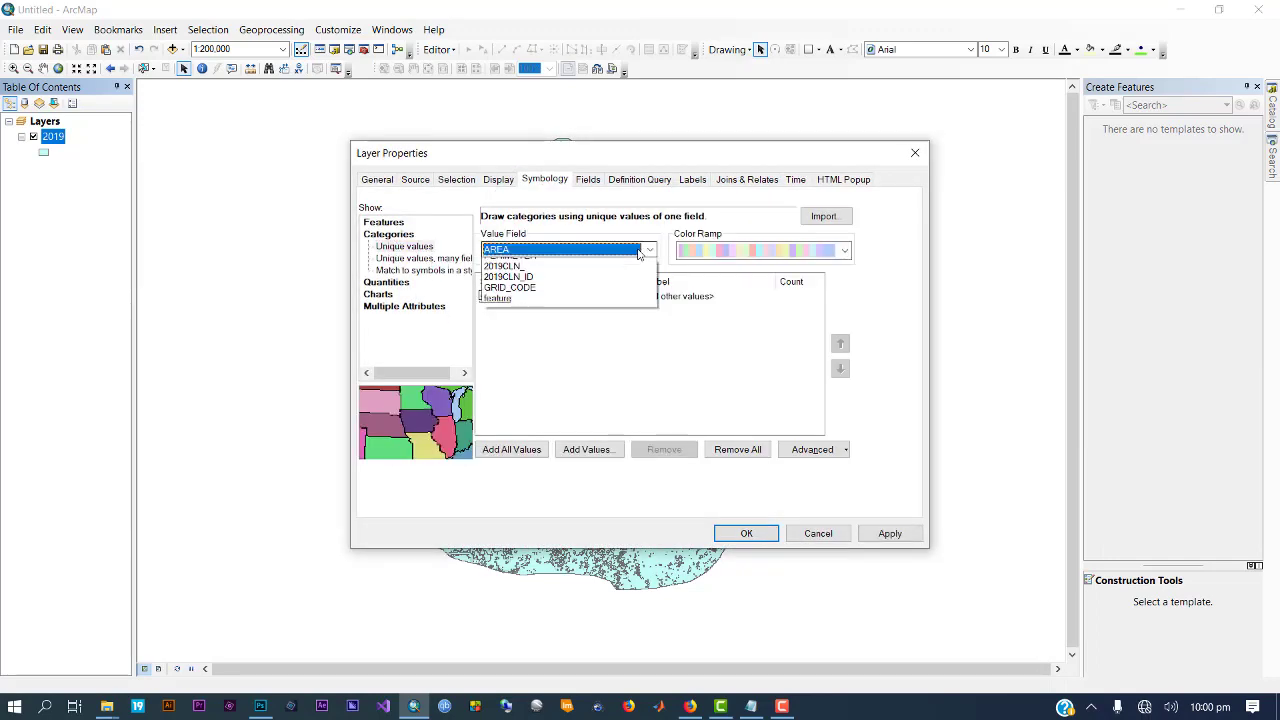
left_click(530, 328)
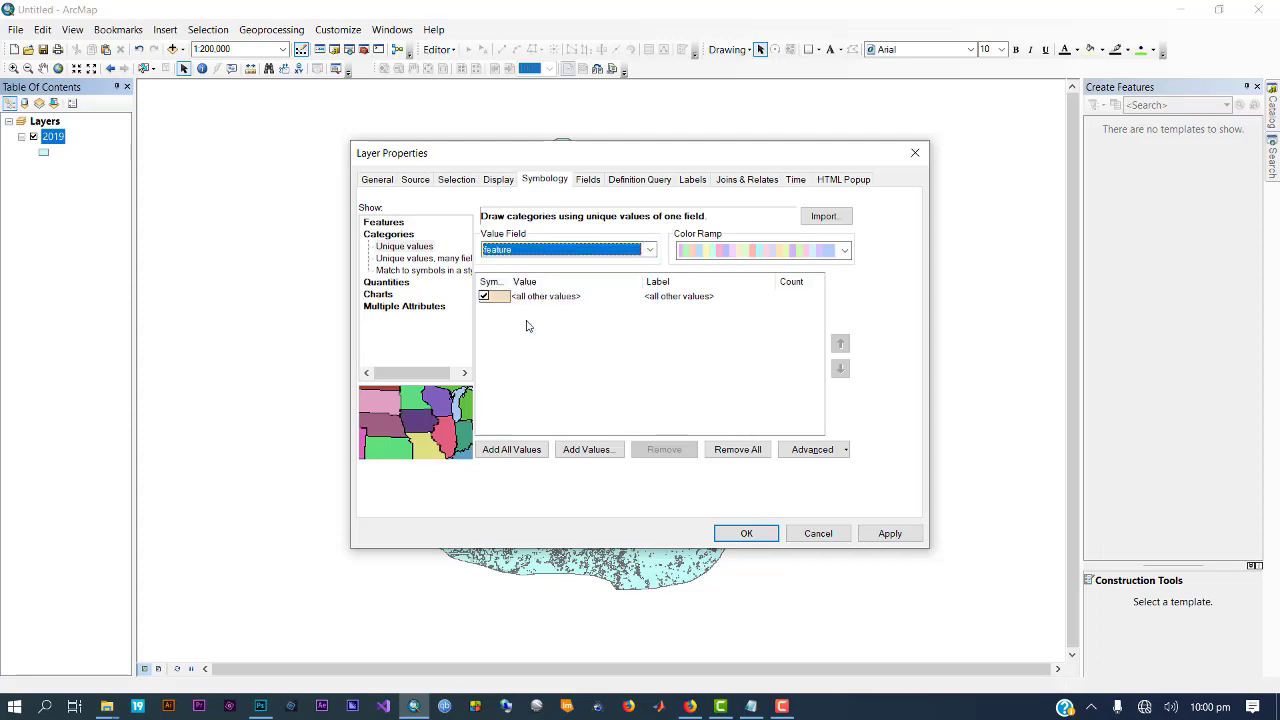
left_click(510, 450)
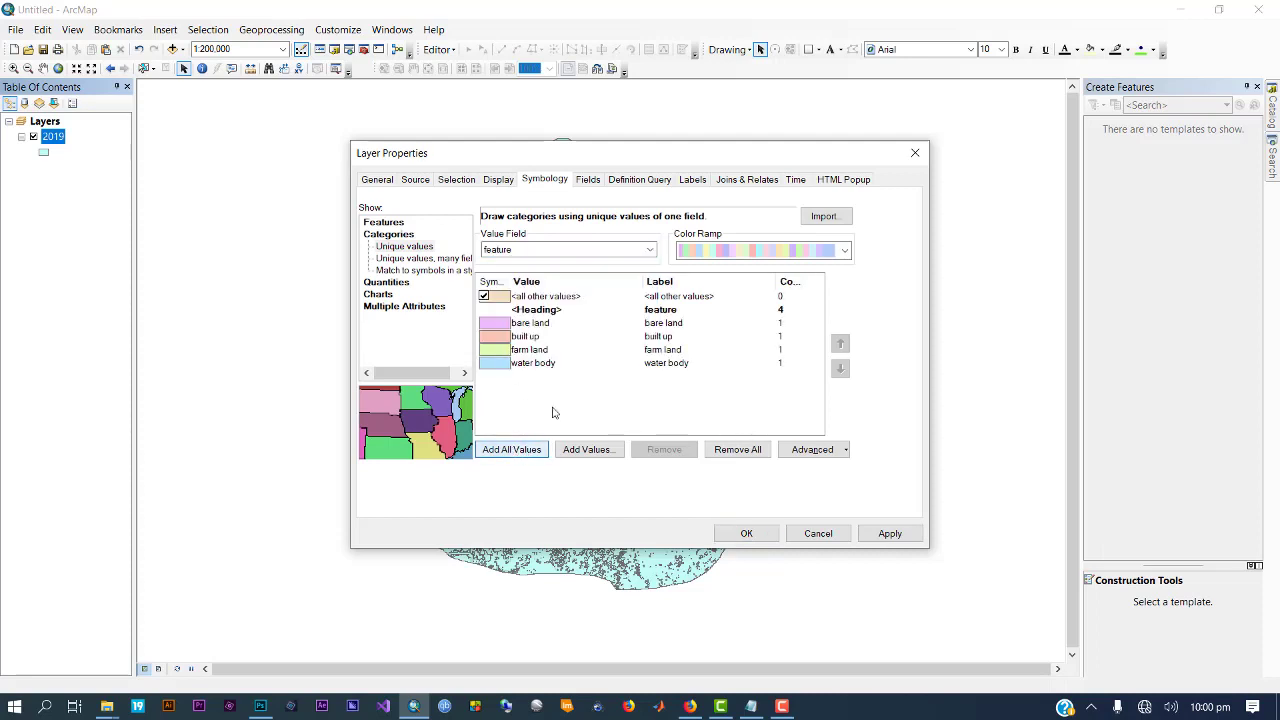
left_click(484, 296)
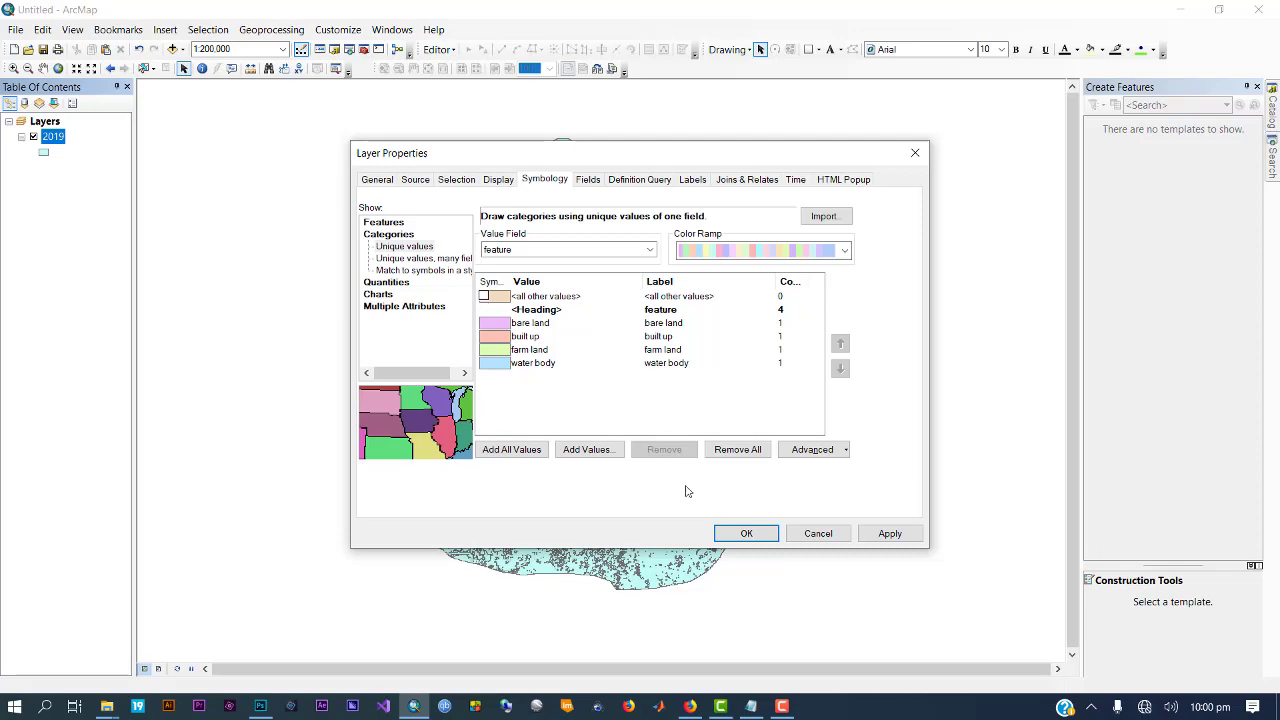
left_click(746, 533)
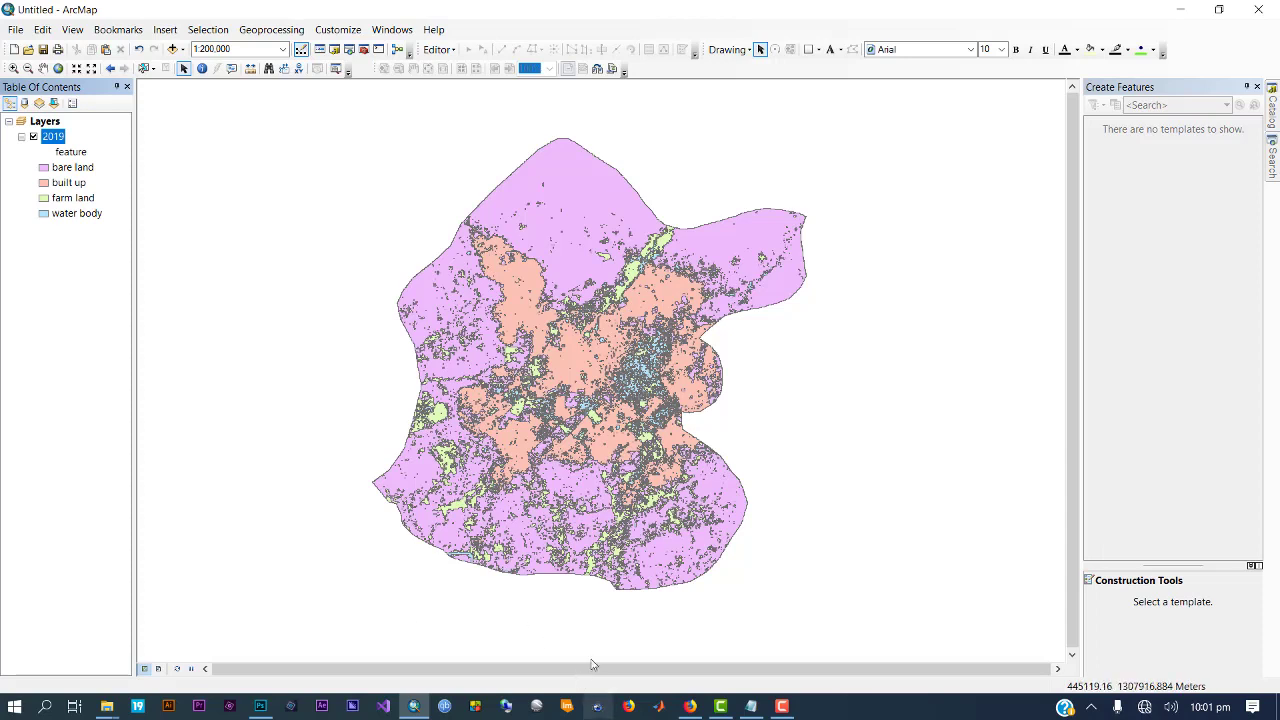
left_click(779, 708)
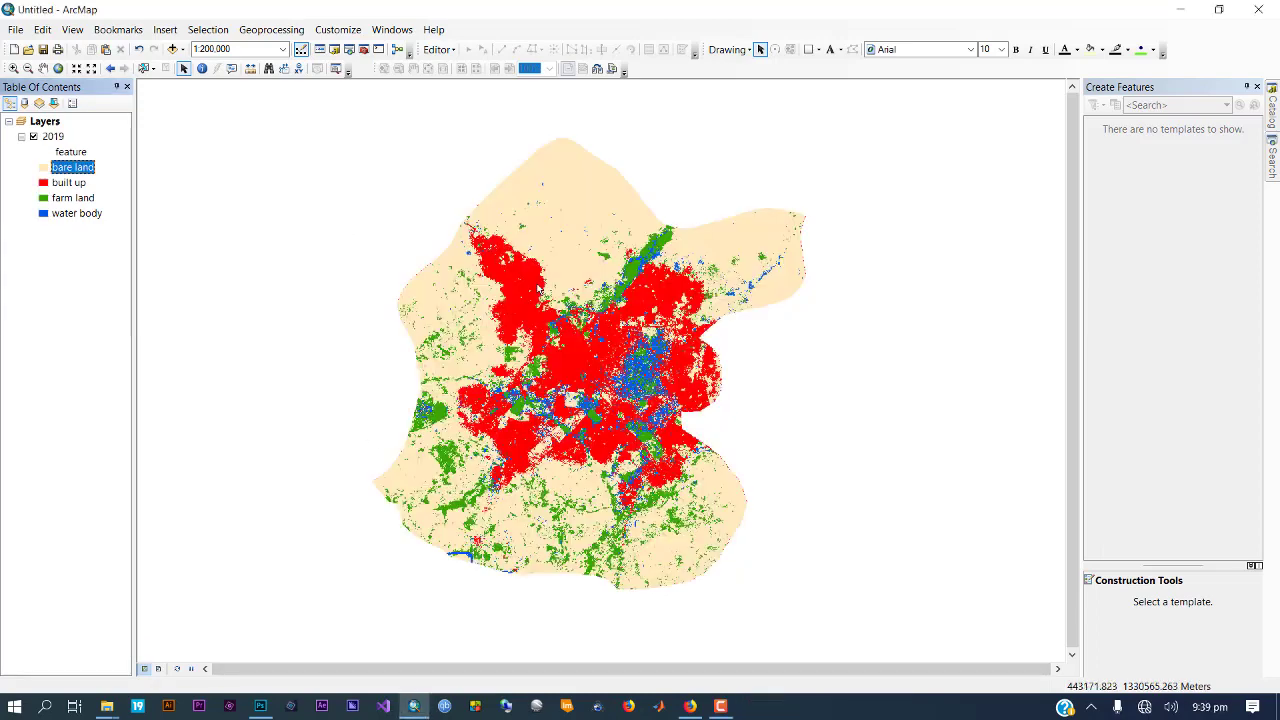
scroll(536, 288, "up", 2)
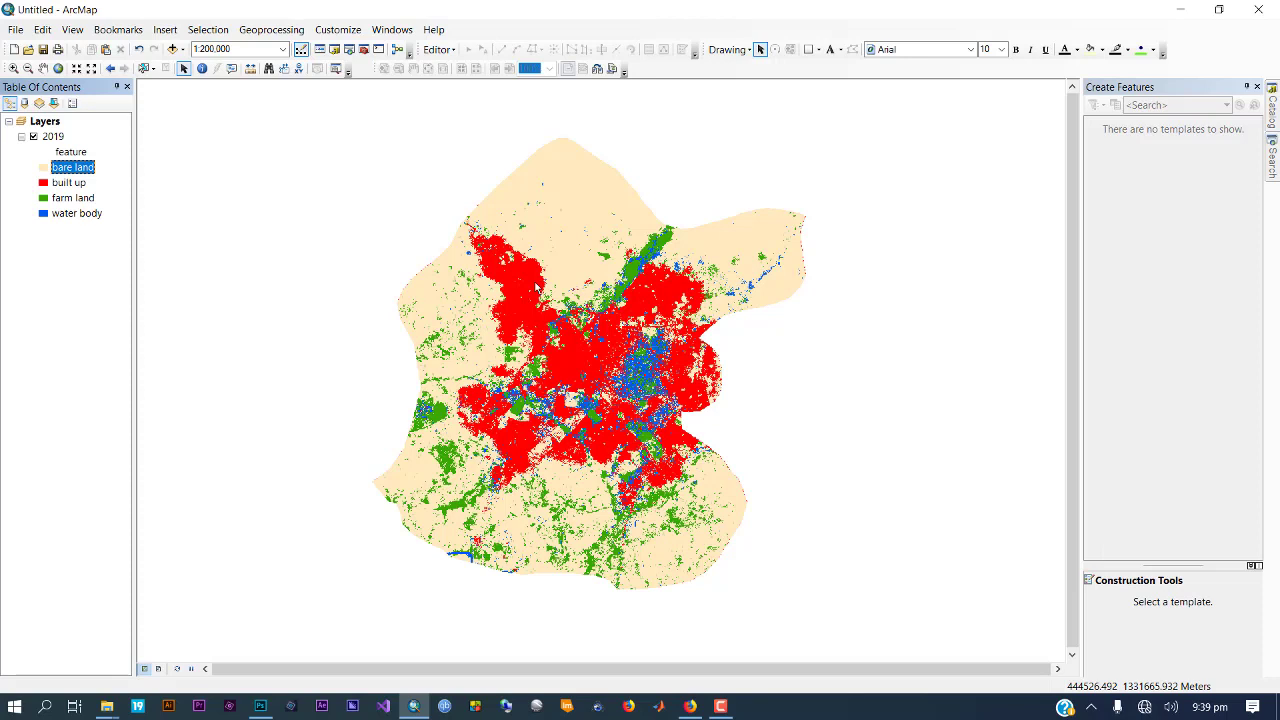
left_click(720, 706)
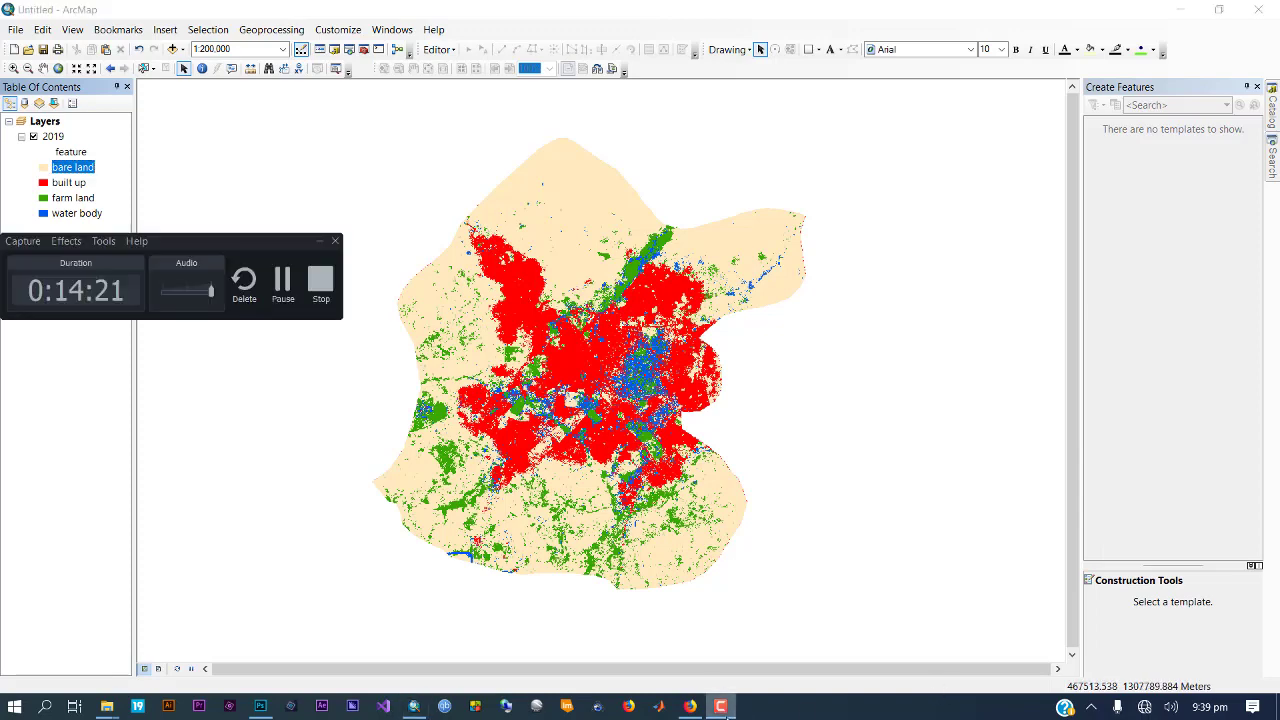